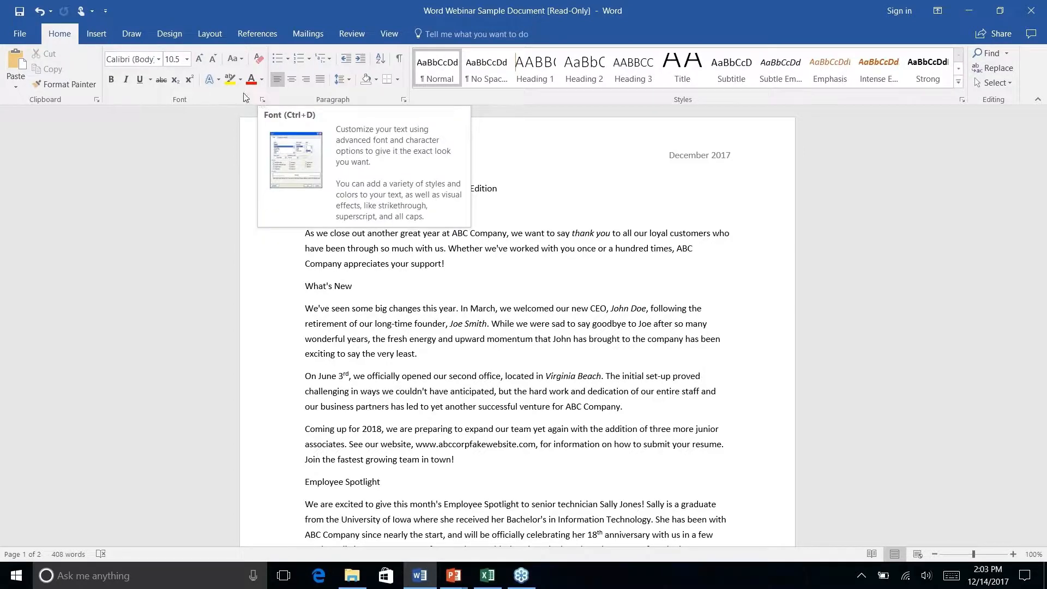
# Move the Quick Access Toolbar below the ribbon.
pyautogui.rightClick(274, 82)
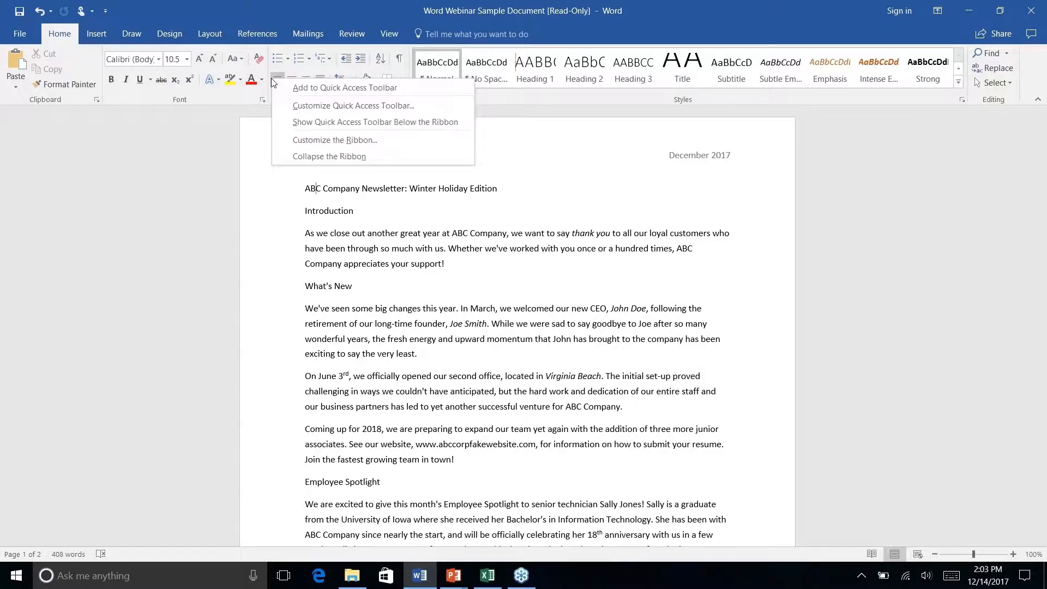
pyautogui.click(355, 123)
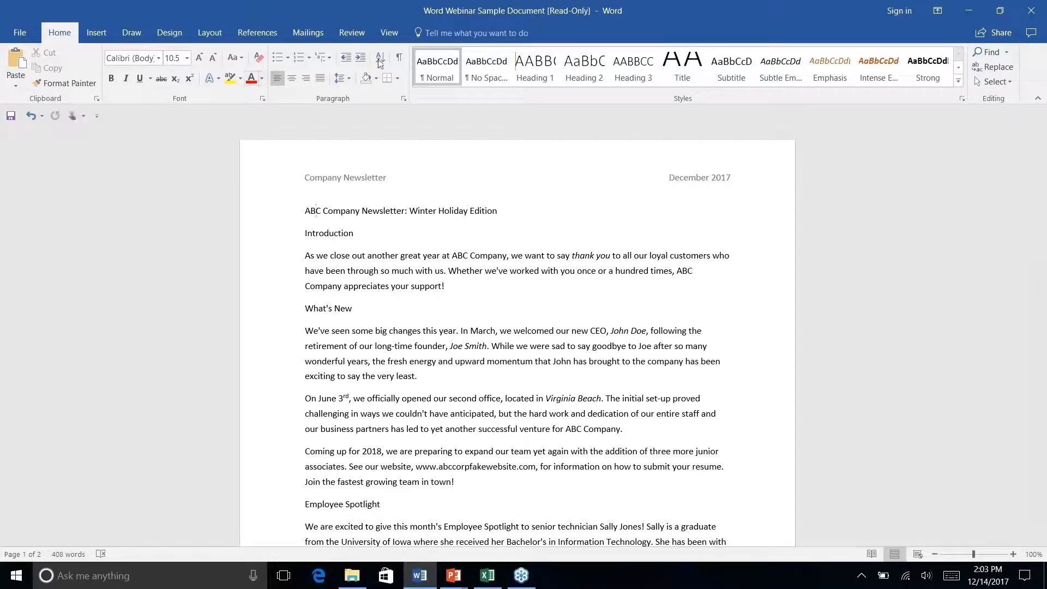
pyautogui.rightClick(277, 80)
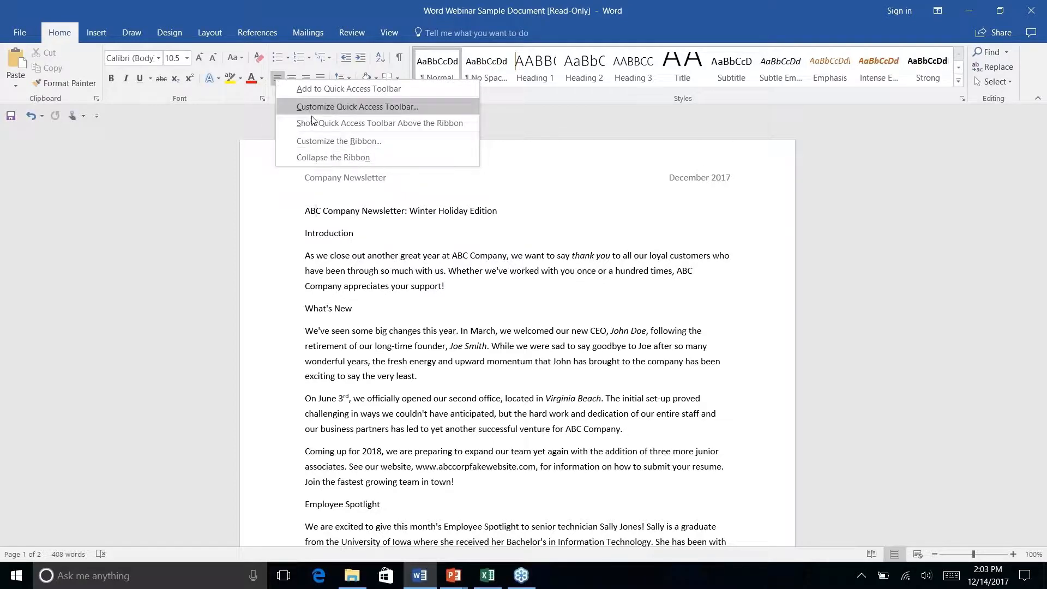
pyautogui.click(126, 113)
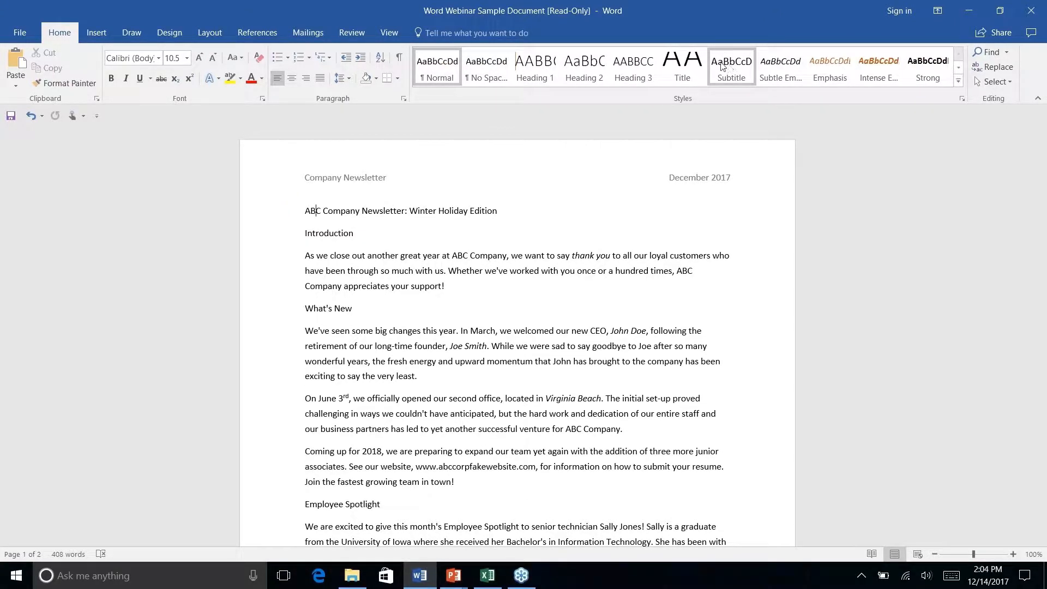
pyautogui.rightClick(681, 72)
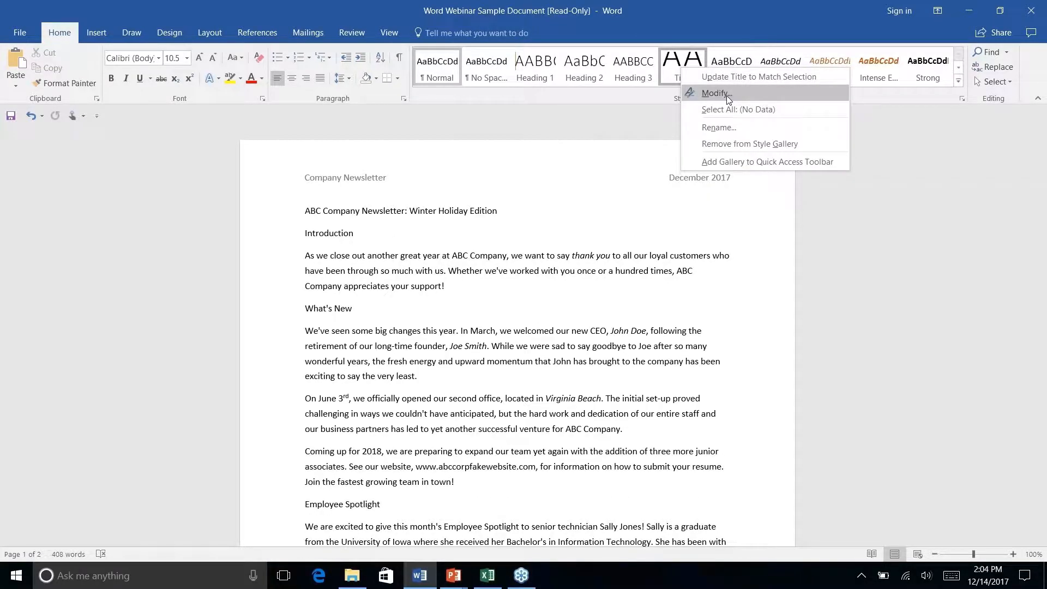
pyautogui.click(285, 57)
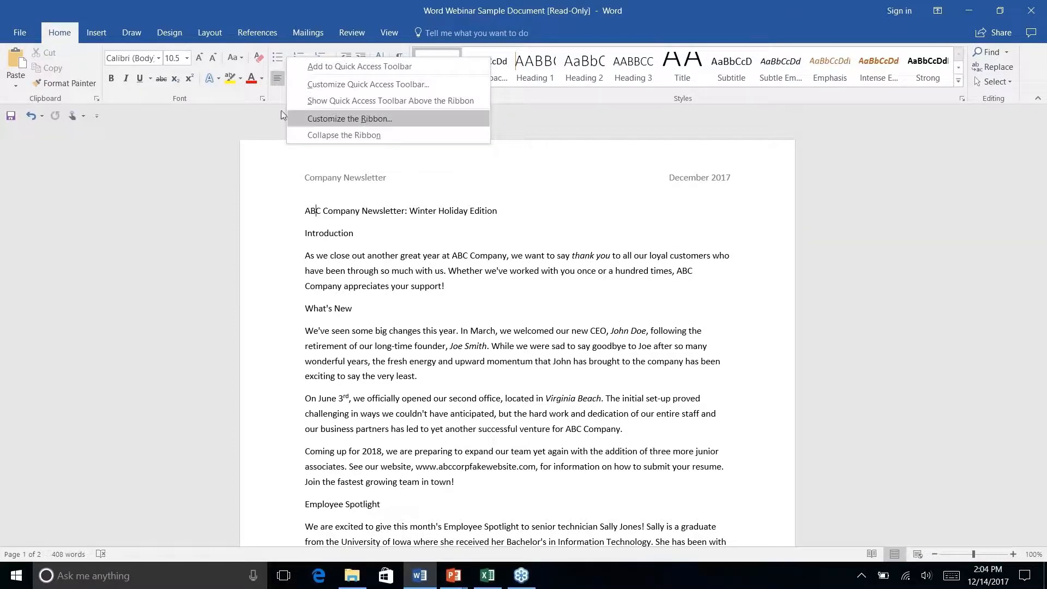
pyautogui.click(112, 111)
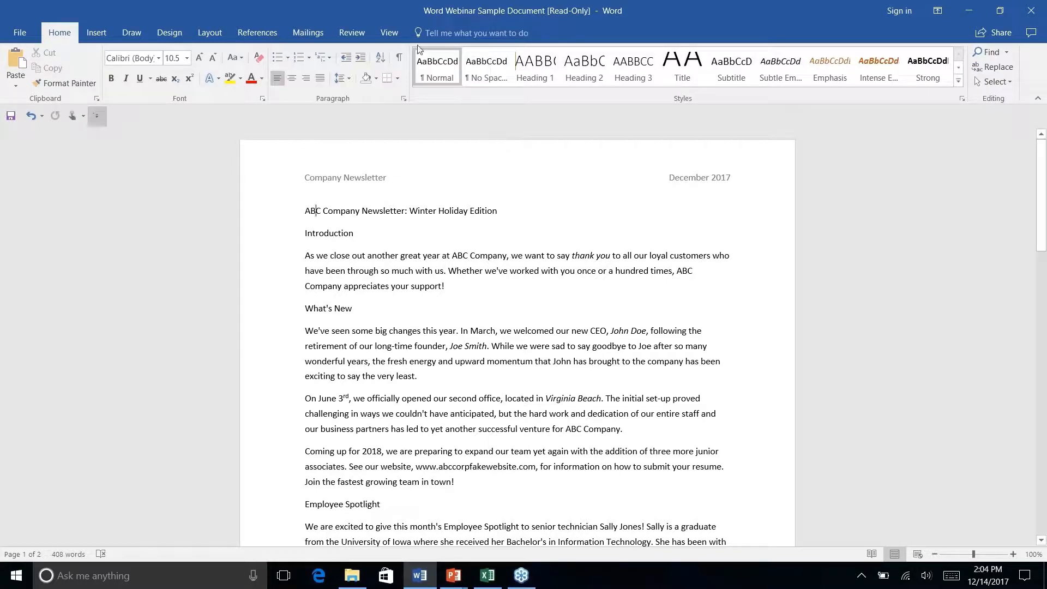
# Collapse the ribbon to its tab names, and temporarily reveal the View commands before hiding them again.
pyautogui.click(1037, 101)
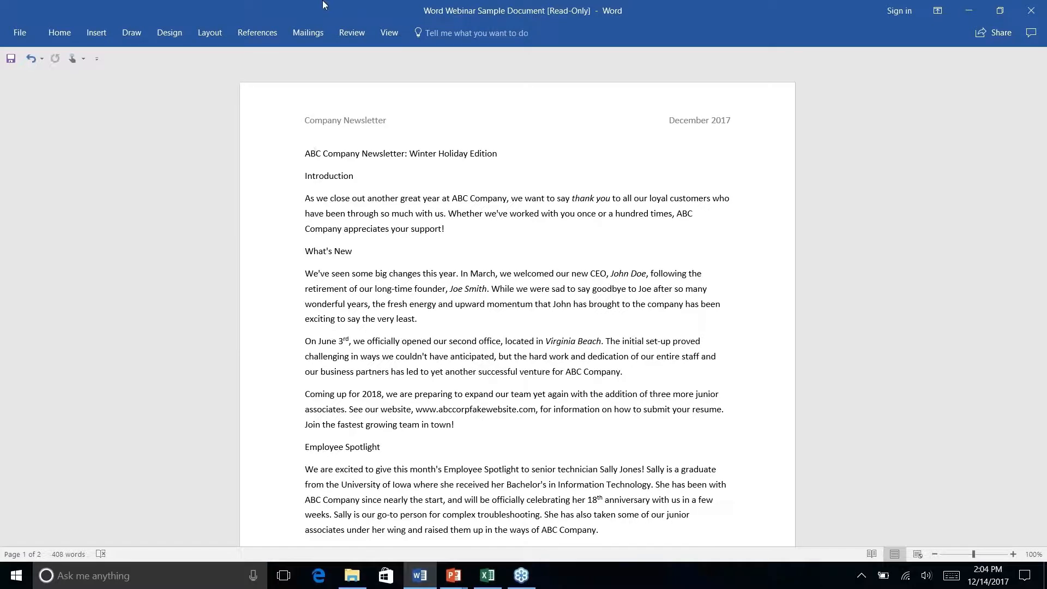
pyautogui.click(400, 32)
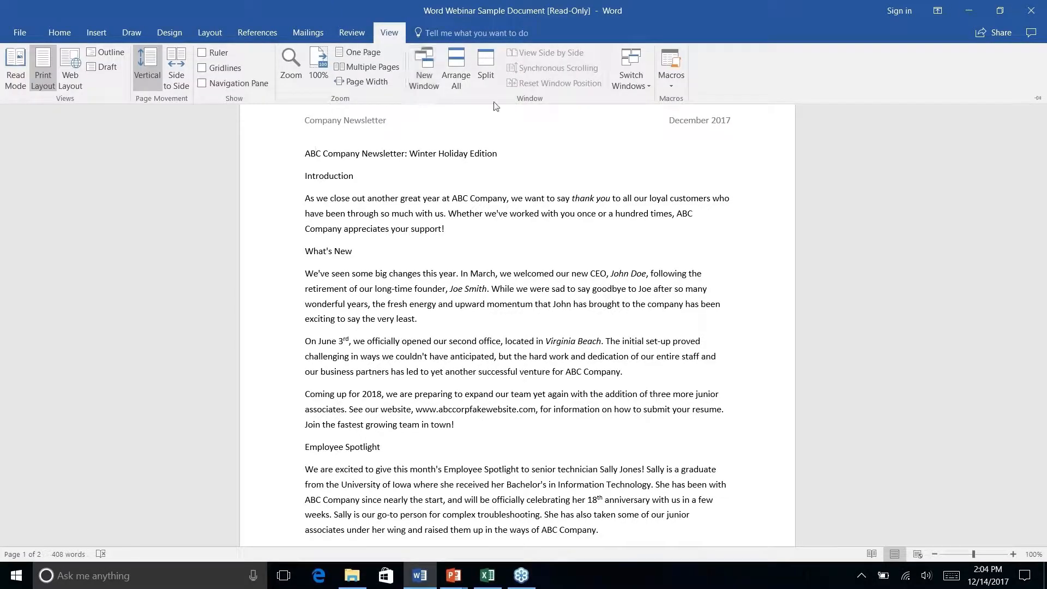
pyautogui.click(391, 33)
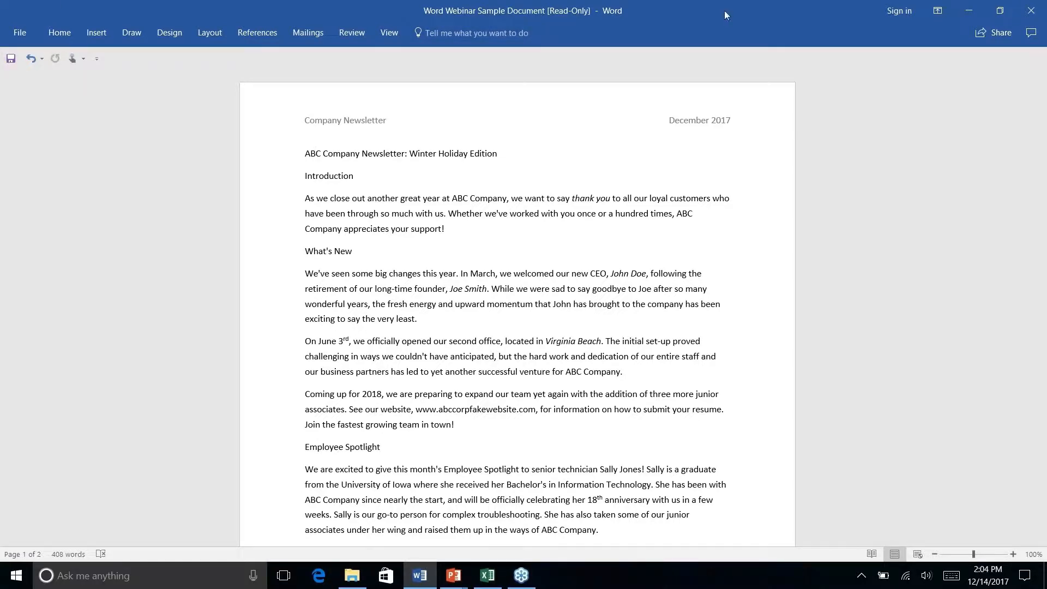
# Examine the Design, Home, Insert, Draw, Layout and References commands of the collapsed ribbon.
pyautogui.click(175, 36)
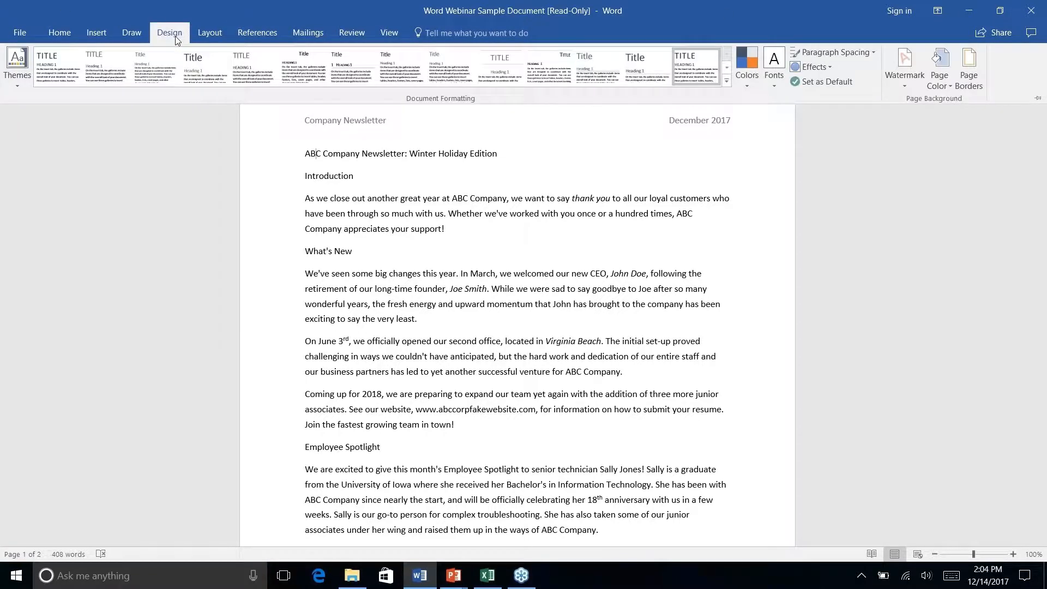
pyautogui.click(72, 33)
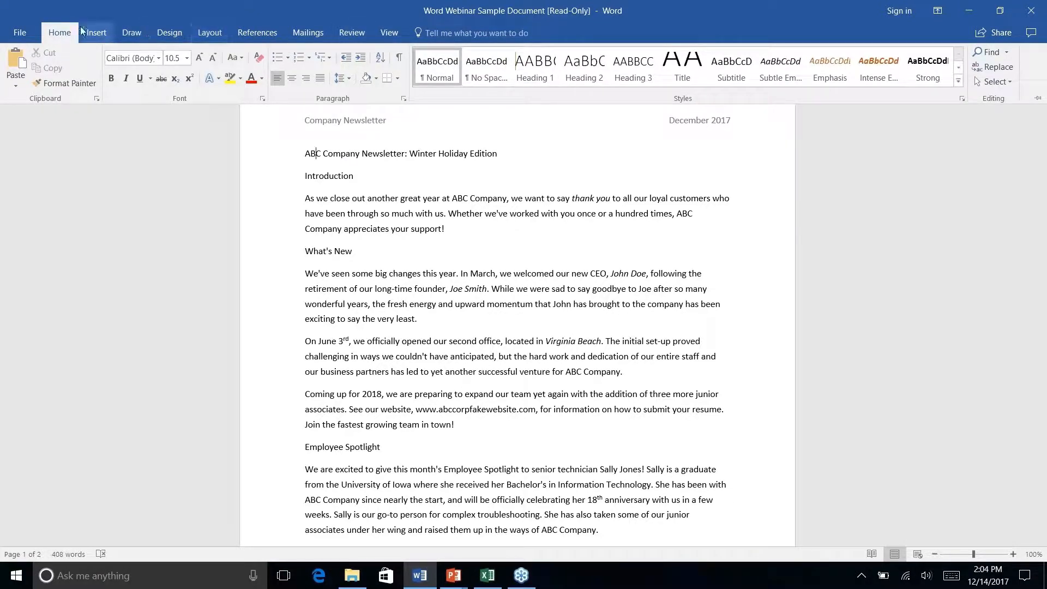
pyautogui.click(95, 32)
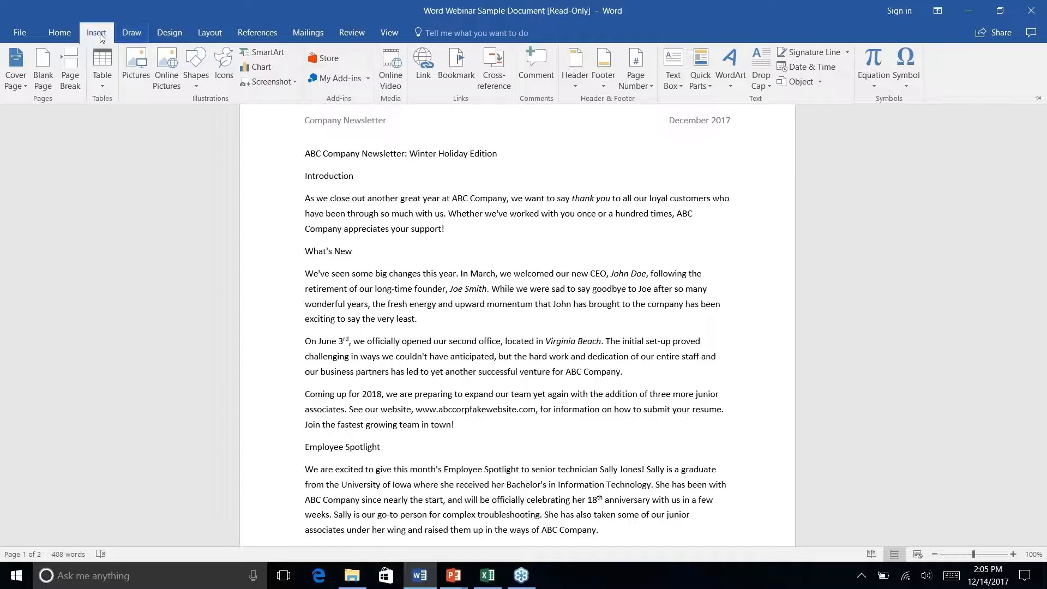
pyautogui.click(132, 33)
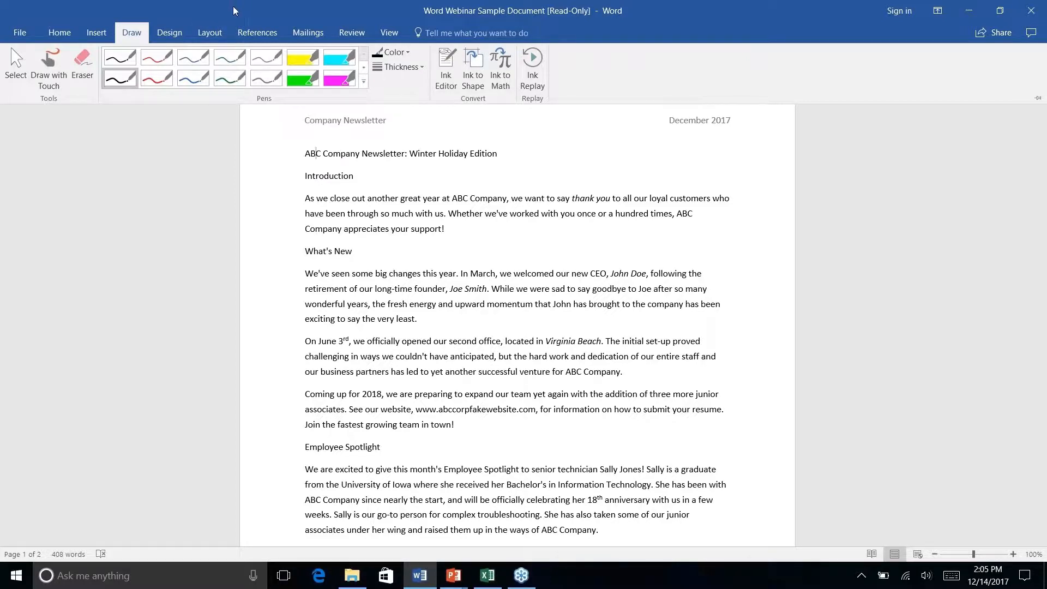
pyautogui.click(162, 36)
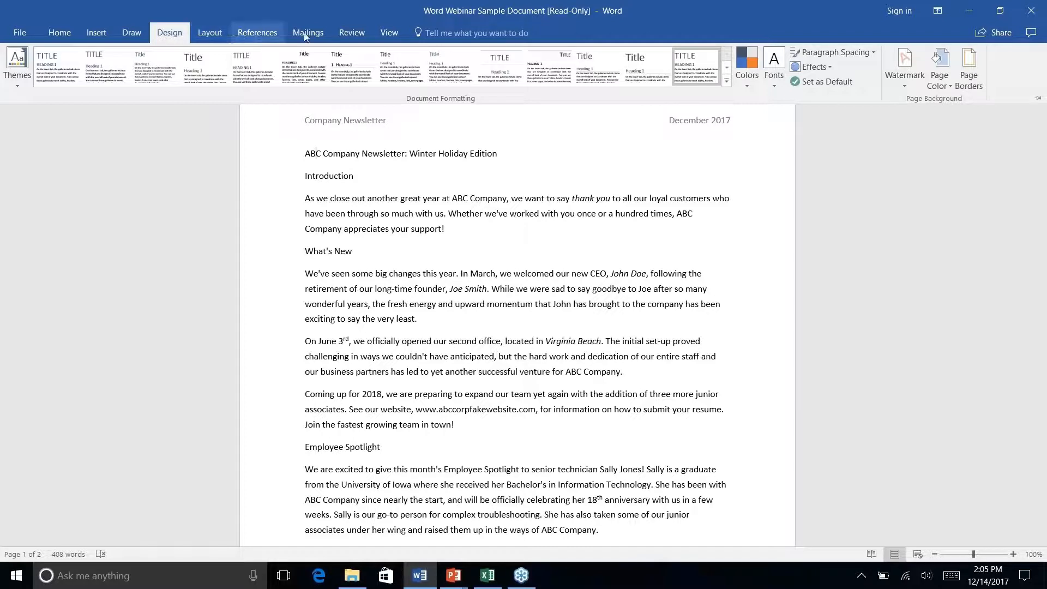
pyautogui.click(214, 34)
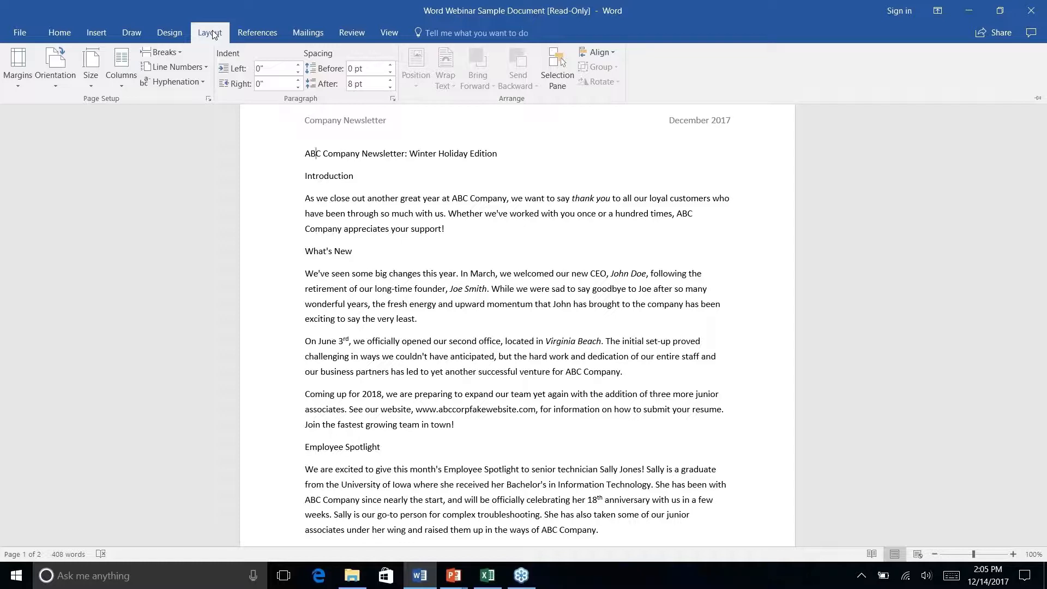
pyautogui.click(262, 36)
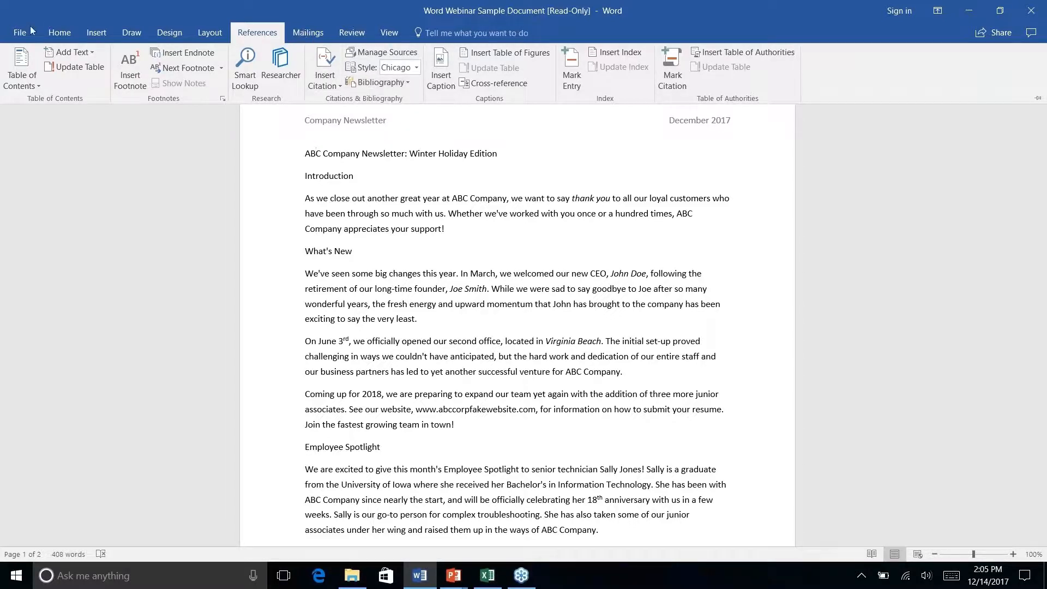
pyautogui.click(59, 33)
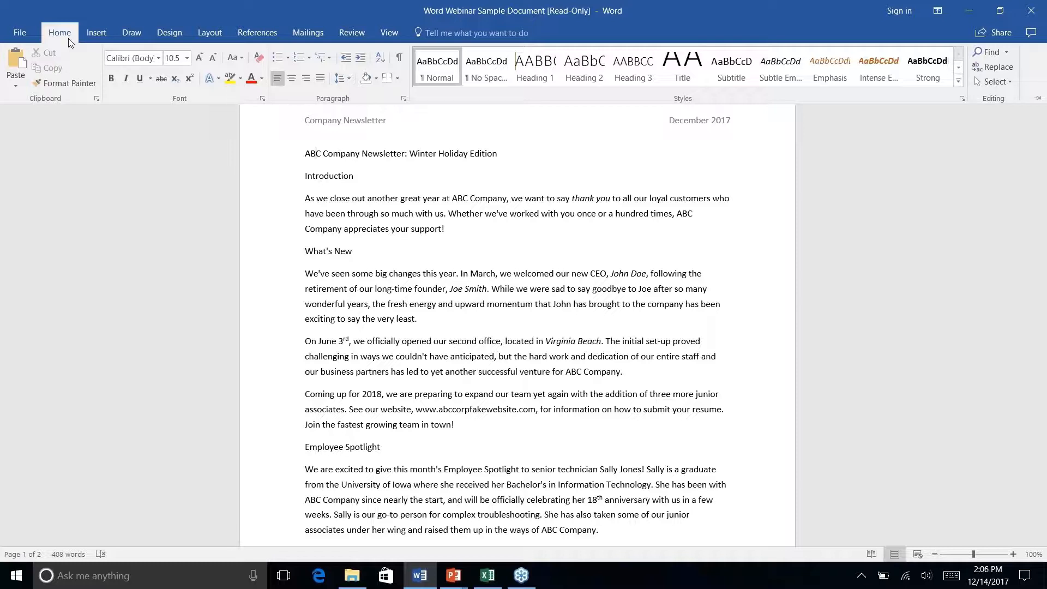
# Browse Popular Commands and Commands Not in the Ribbon in the ribbon customization options, and close them without making changes.
pyautogui.rightClick(236, 80)
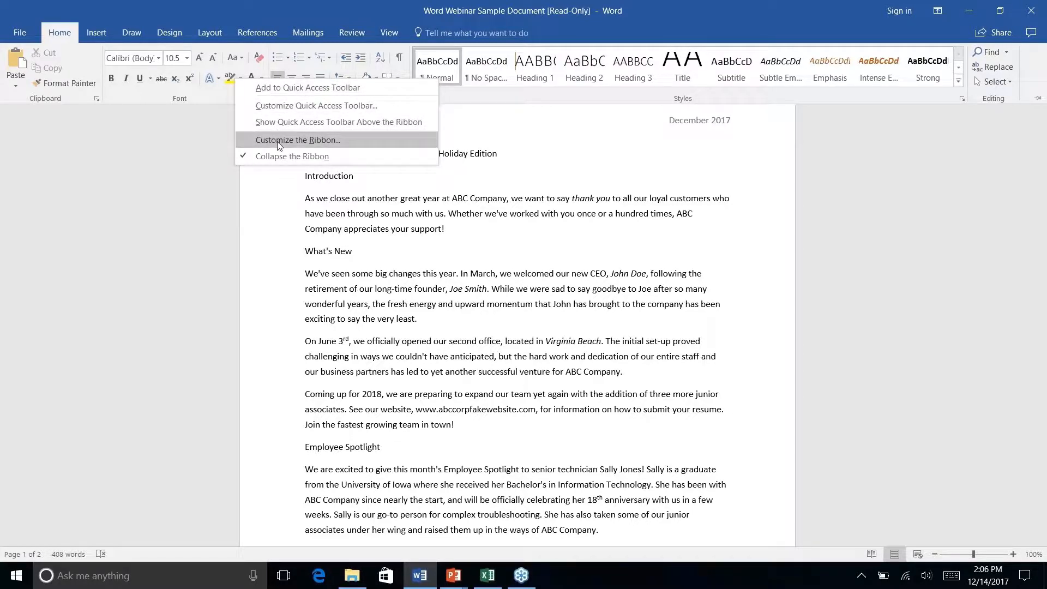
pyautogui.click(347, 137)
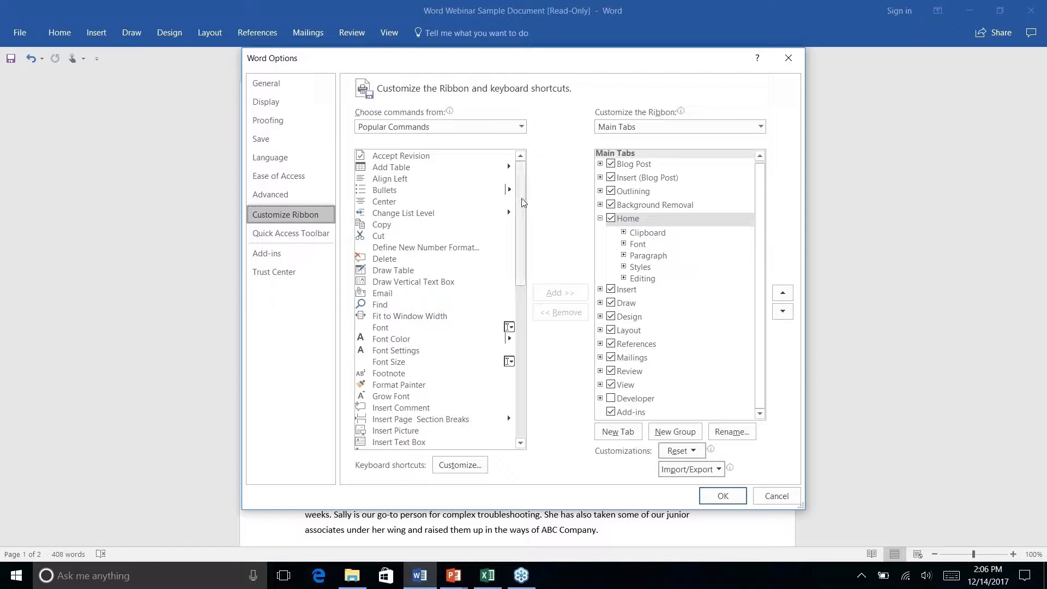
pyautogui.moveTo(522, 204); pyautogui.dragTo(509, 363)
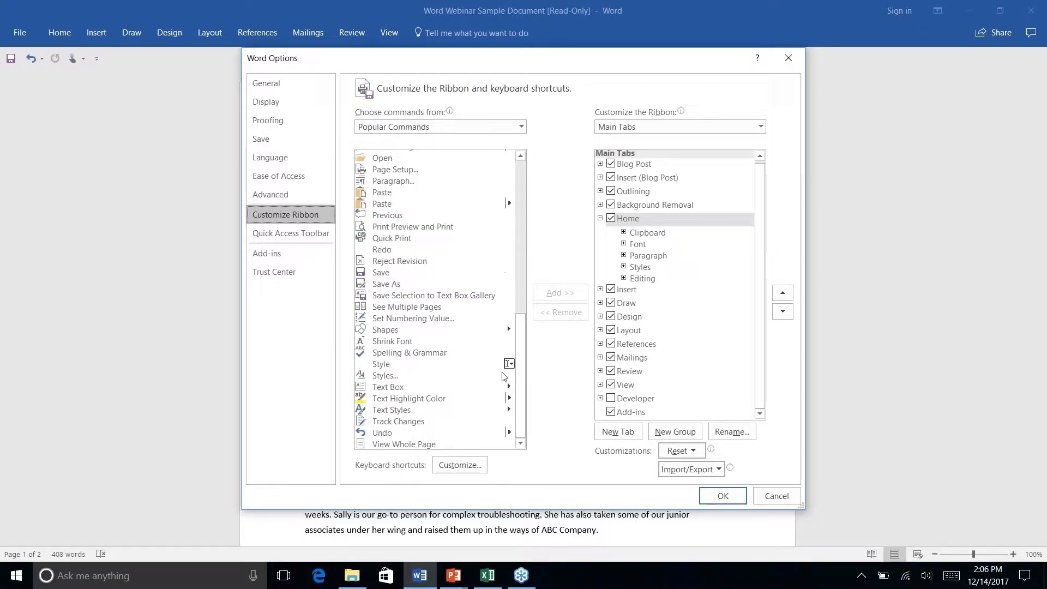
pyautogui.click(521, 127)
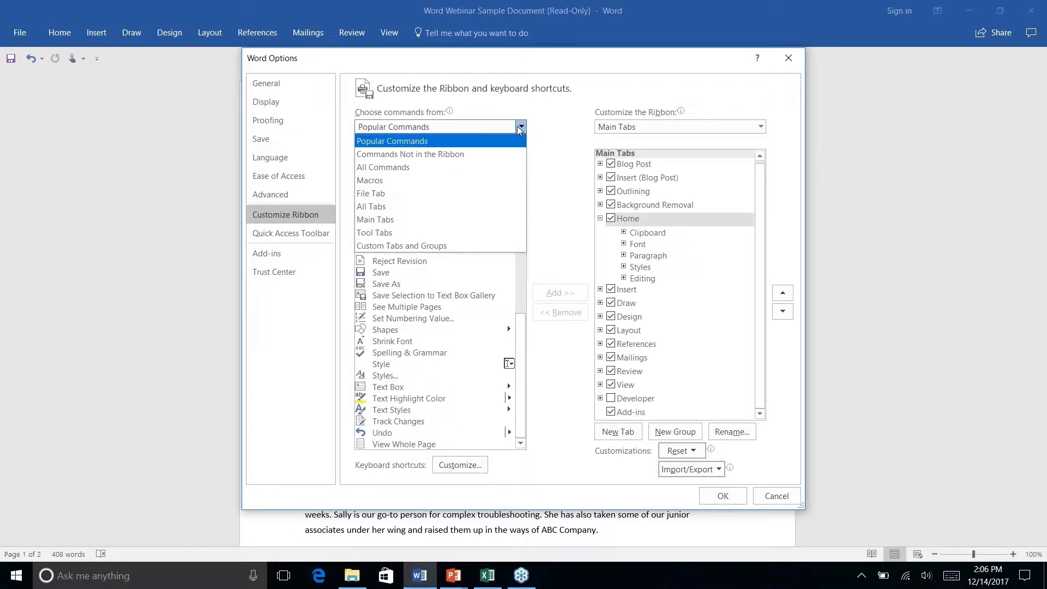
pyautogui.click(452, 155)
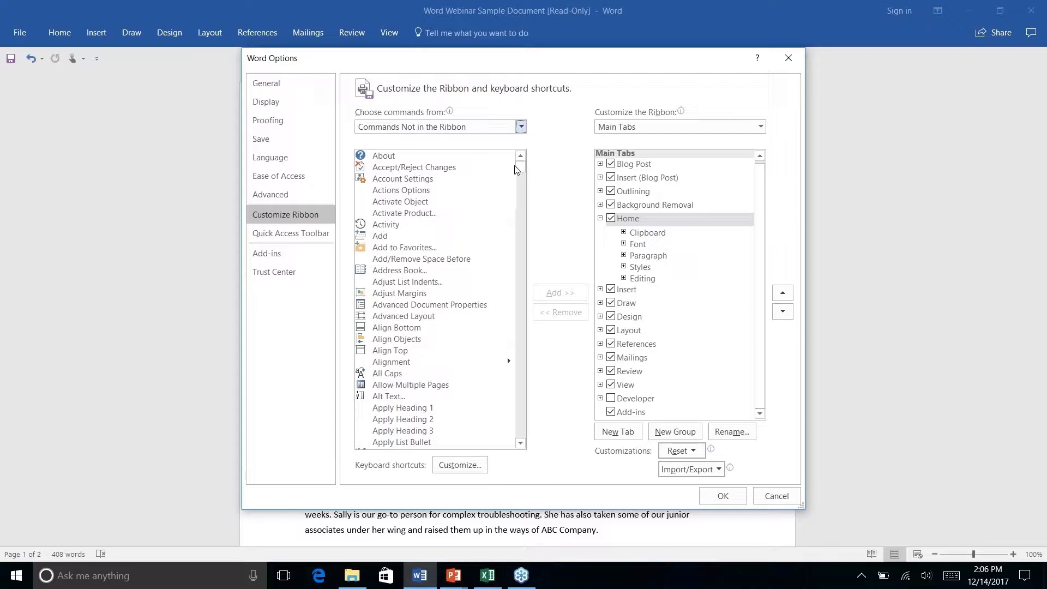
pyautogui.moveTo(522, 165); pyautogui.dragTo(513, 289)
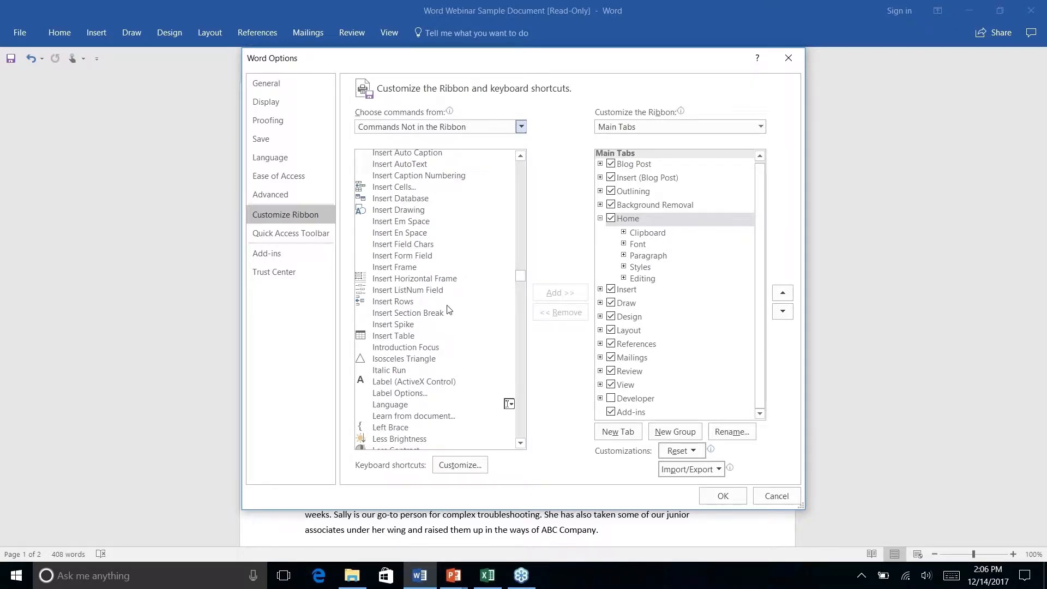
pyautogui.scroll(-4, 448, 309)
pyautogui.scroll(6, 448, 309)
pyautogui.scroll(15, 448, 309)
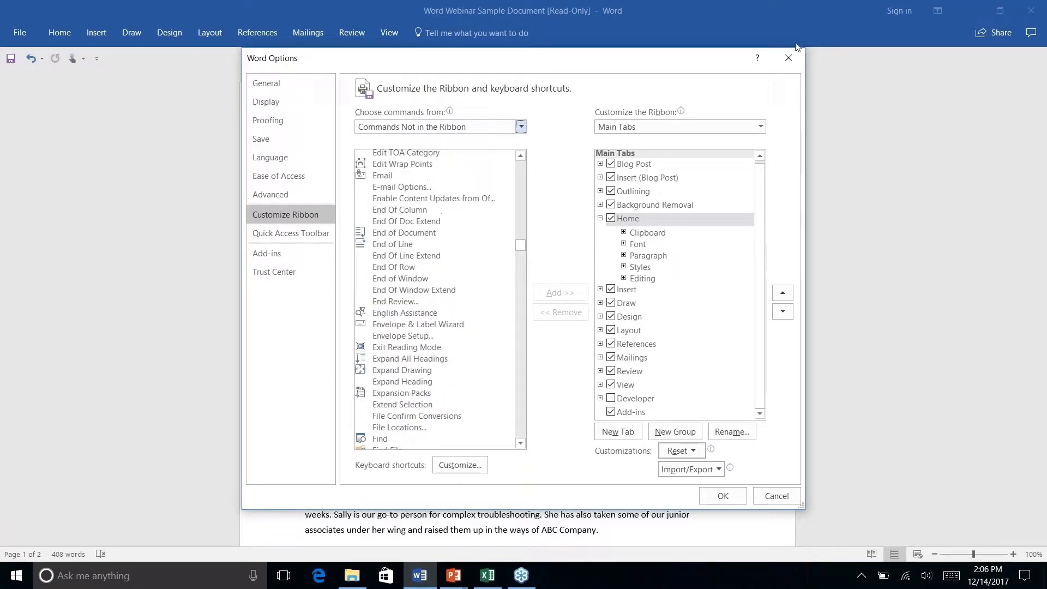
pyautogui.click(787, 58)
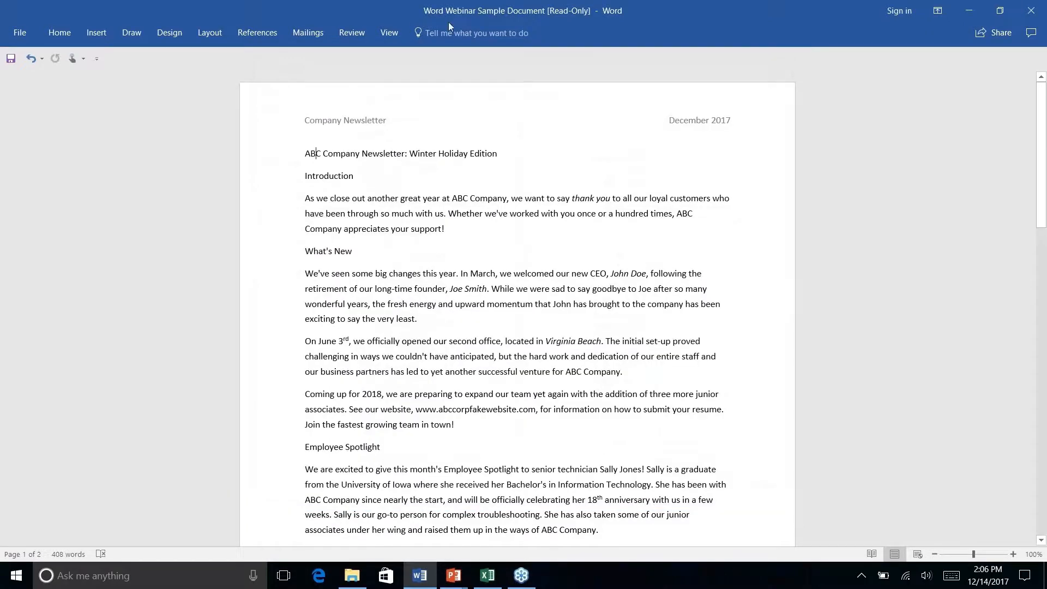
pyautogui.hotkey('alt', 'q')
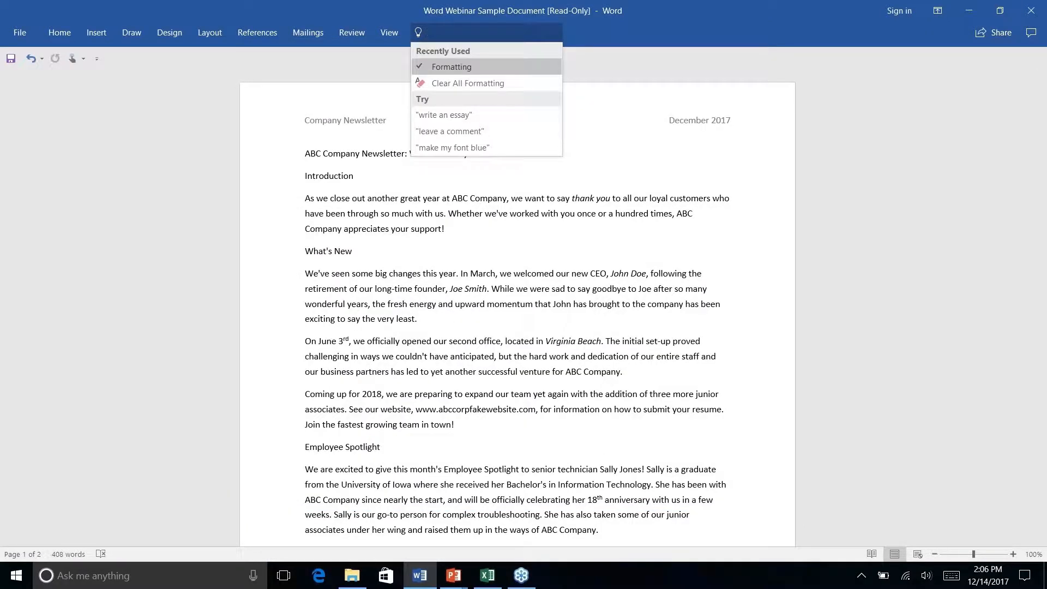
pyautogui.click(634, 29)
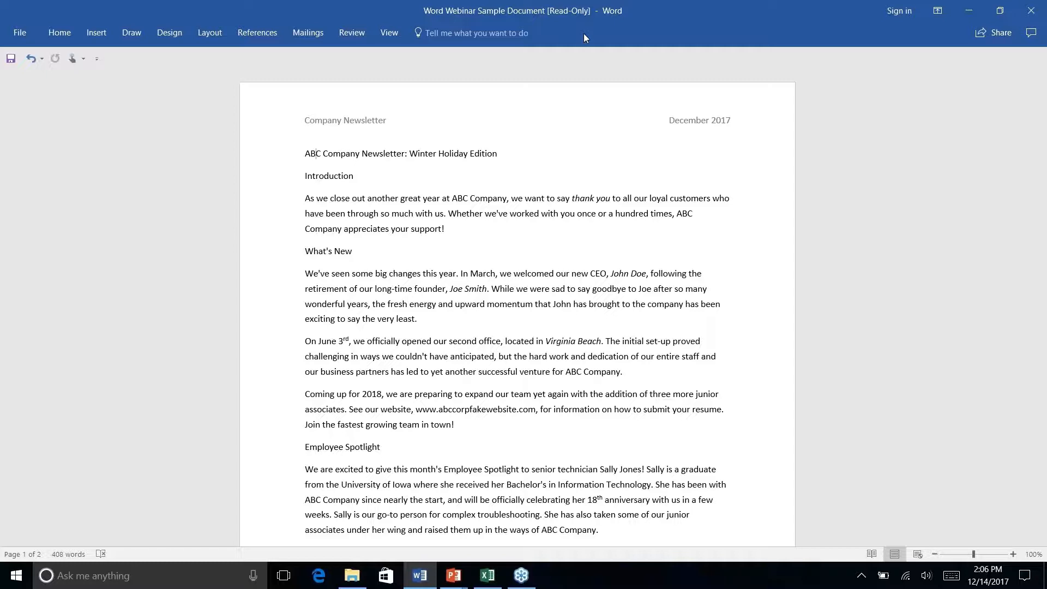
pyautogui.click(487, 33)
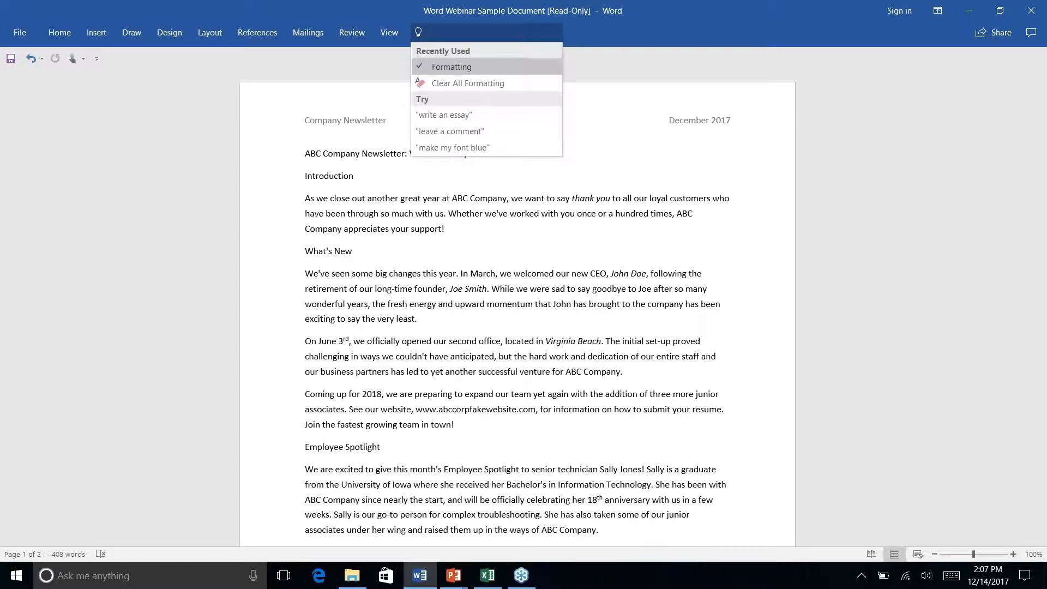
pyautogui.click(613, 27)
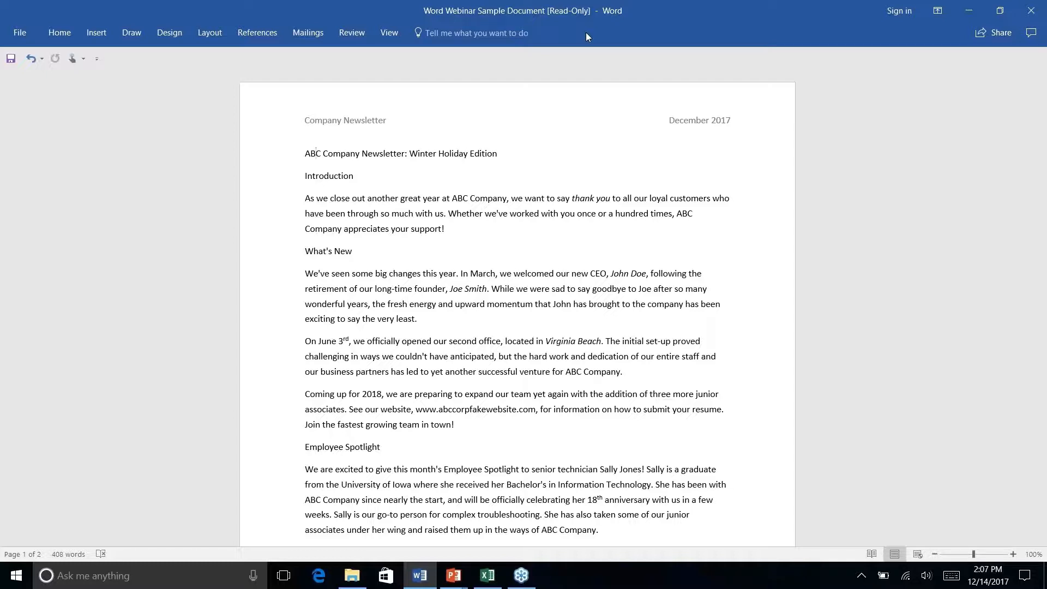
# Search the program's commands for "add link", open Add a Hyperlink from the suggestions, and close the dialog without adding a link.
pyautogui.hotkey('alt', 'q')
pyautogui.write('a')
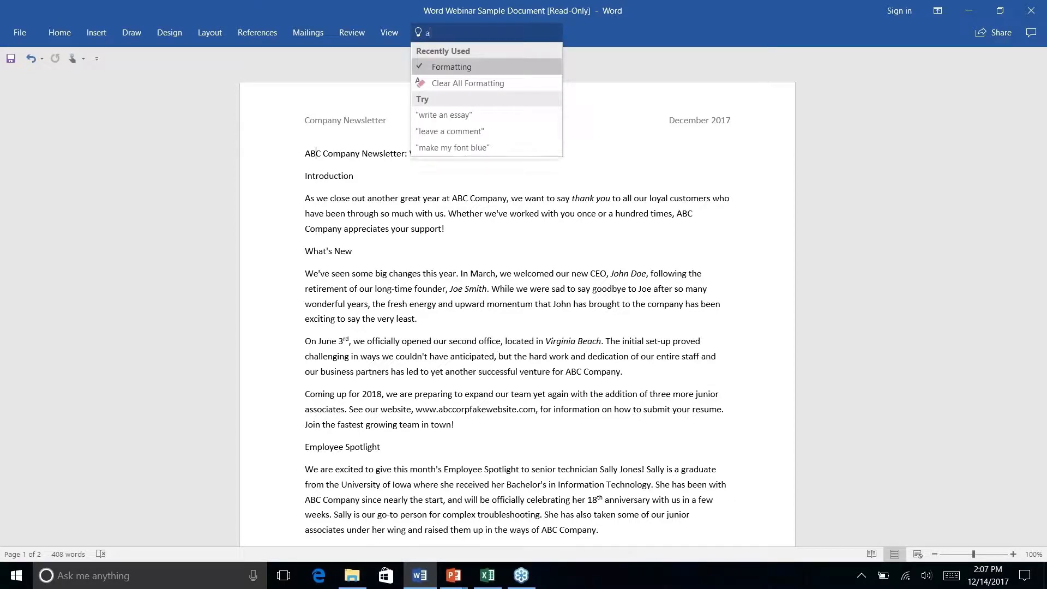
pyautogui.write('dd link')
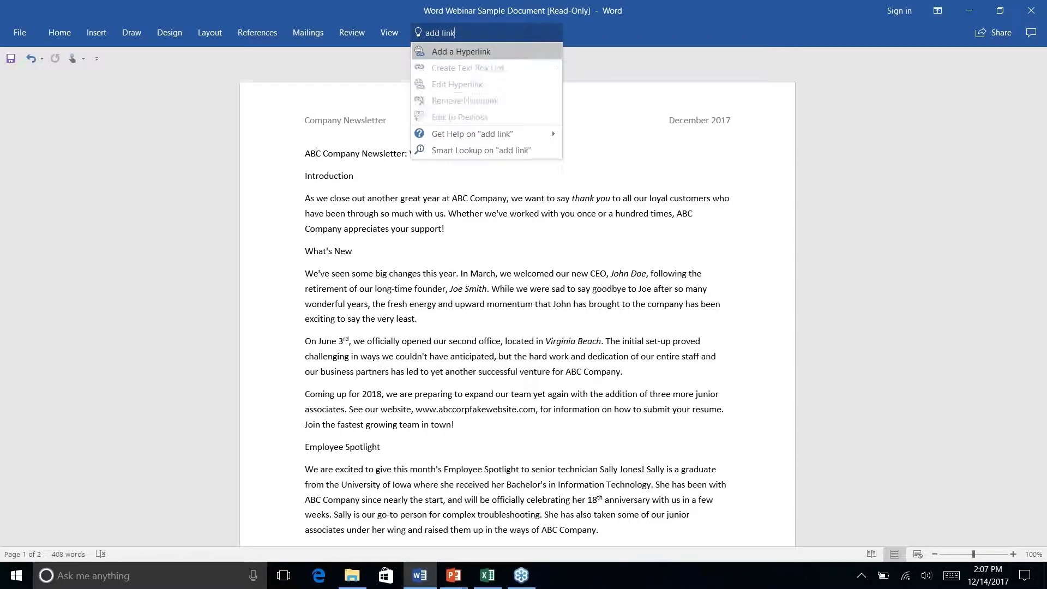
pyautogui.click(515, 52)
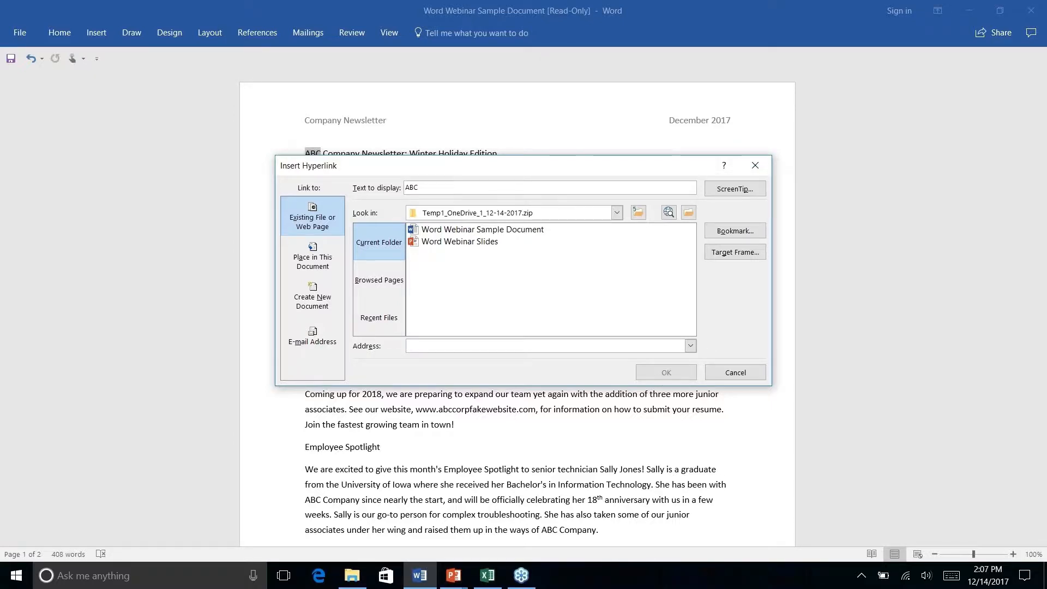
pyautogui.click(754, 165)
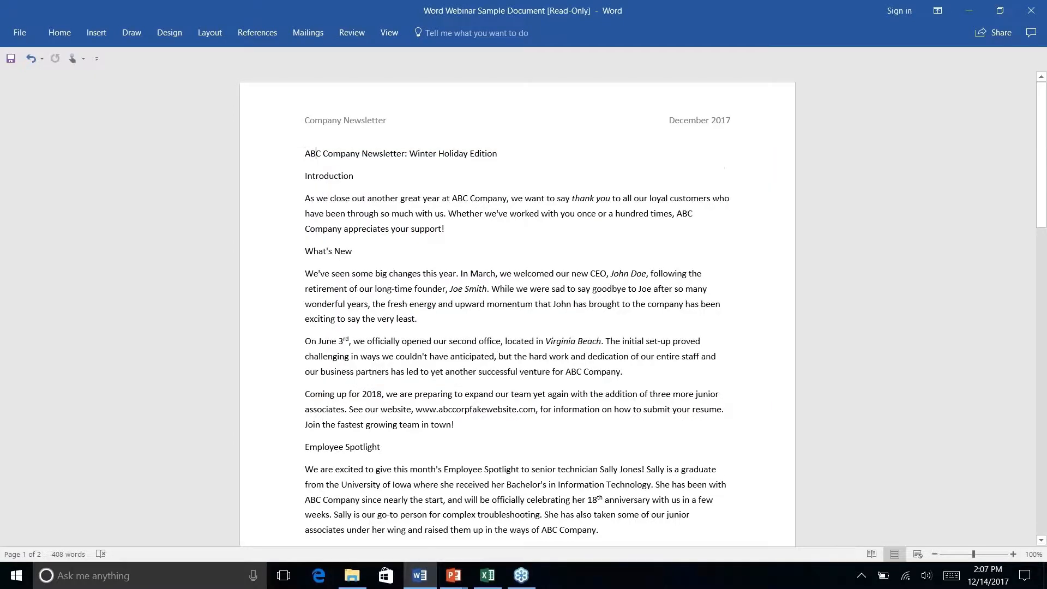
pyautogui.click(477, 36)
pyautogui.click(734, 61)
pyautogui.click(58, 36)
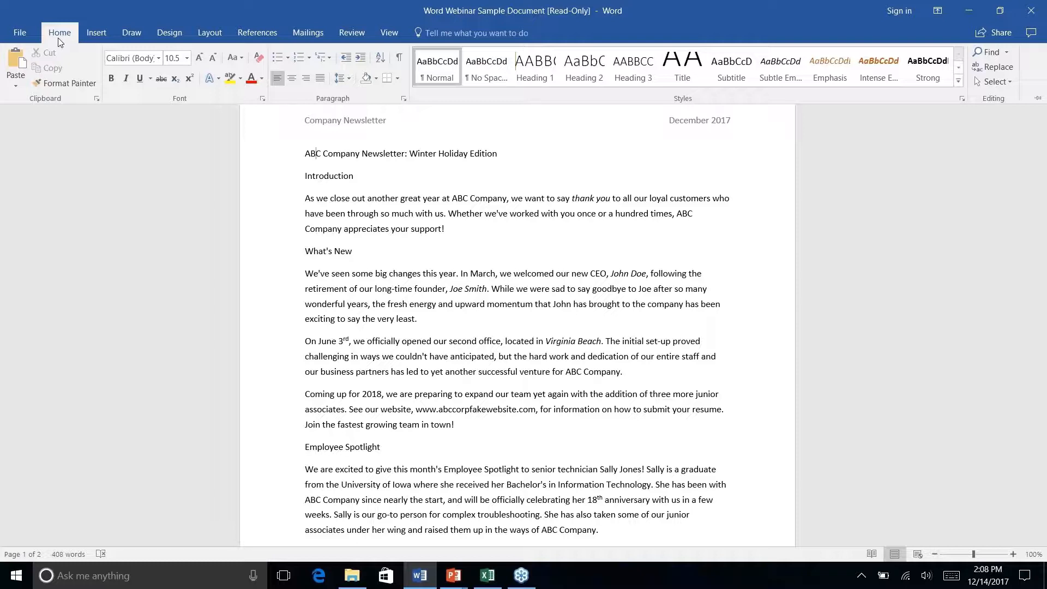
# Look through both pages of the company newsletter and return to the History Lesson section.
pyautogui.hotkey('alt', 'Tab')
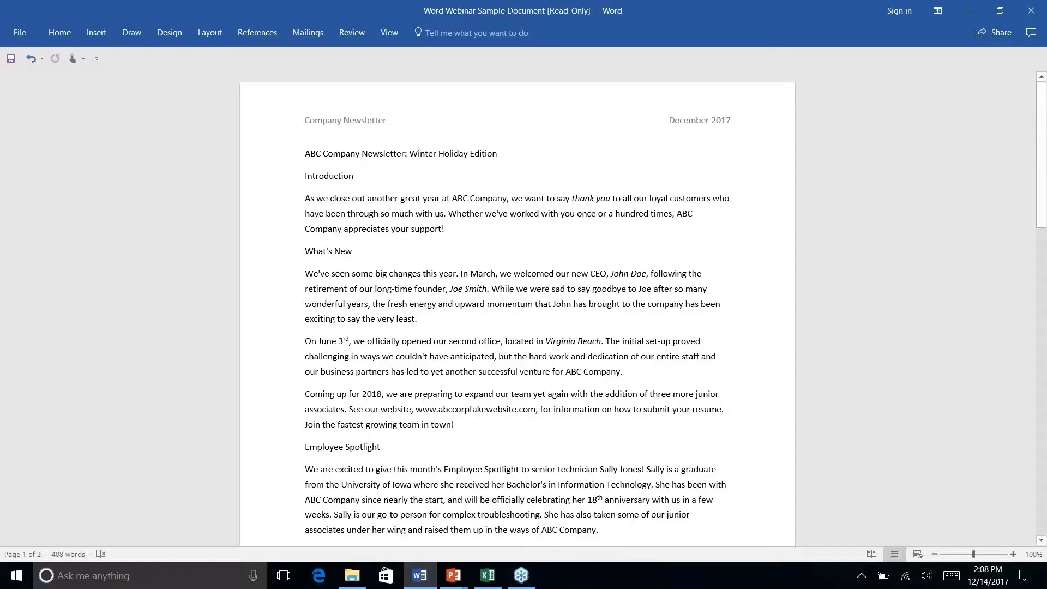
pyautogui.scroll(-12, 507, 360)
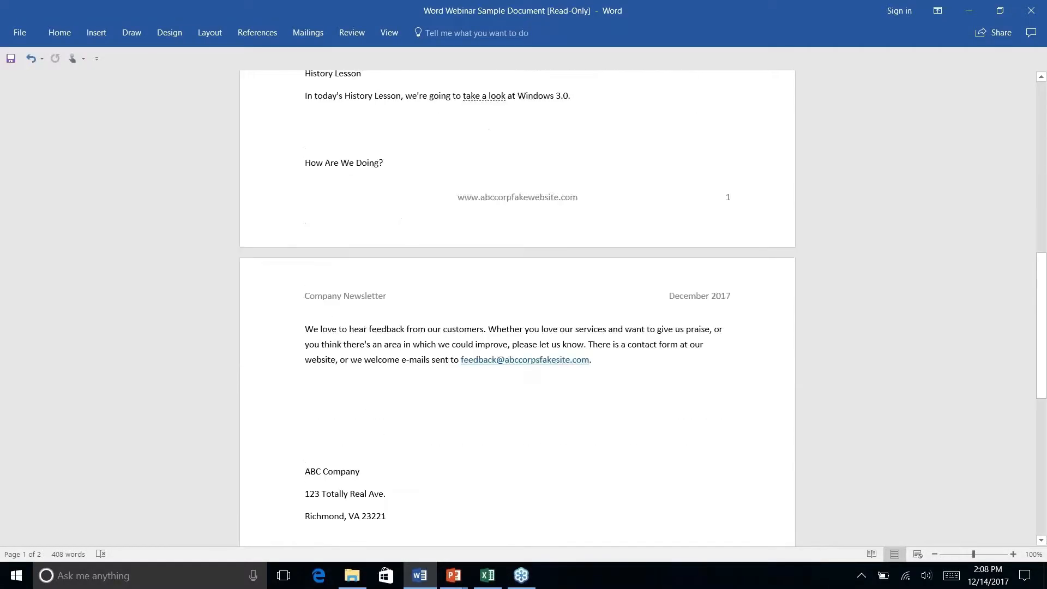
pyautogui.scroll(12, 518, 308)
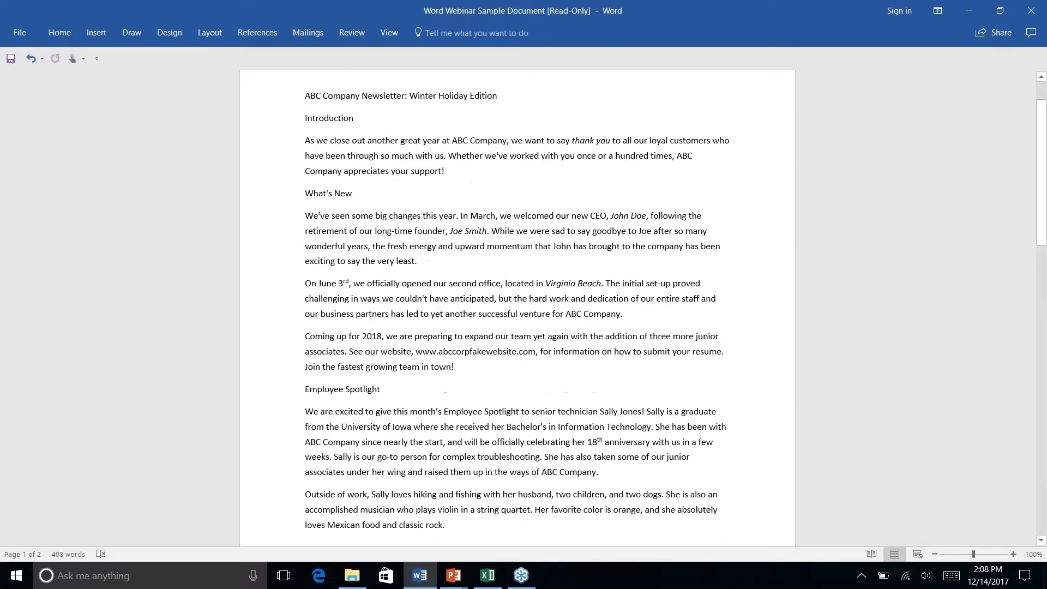
pyautogui.scroll(-1, 517, 308)
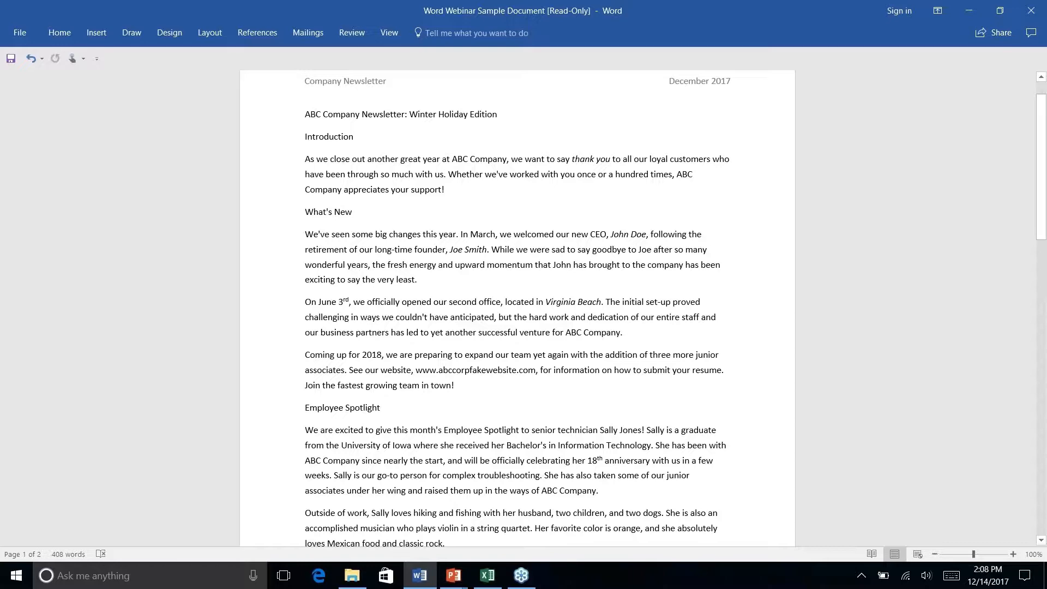
pyautogui.scroll(-10, 517, 360)
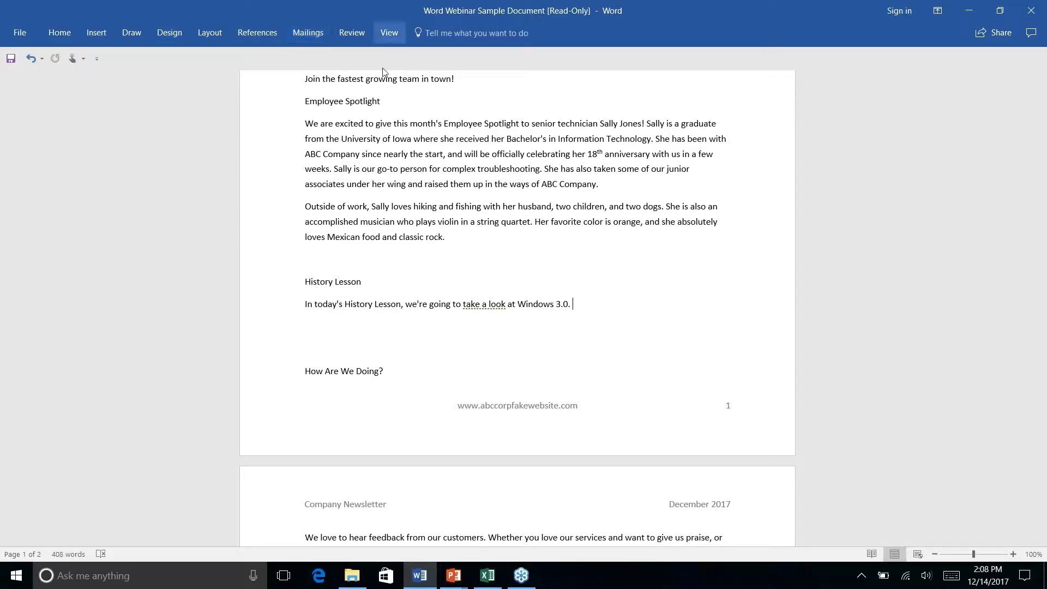
pyautogui.scroll(-3, 515, 288)
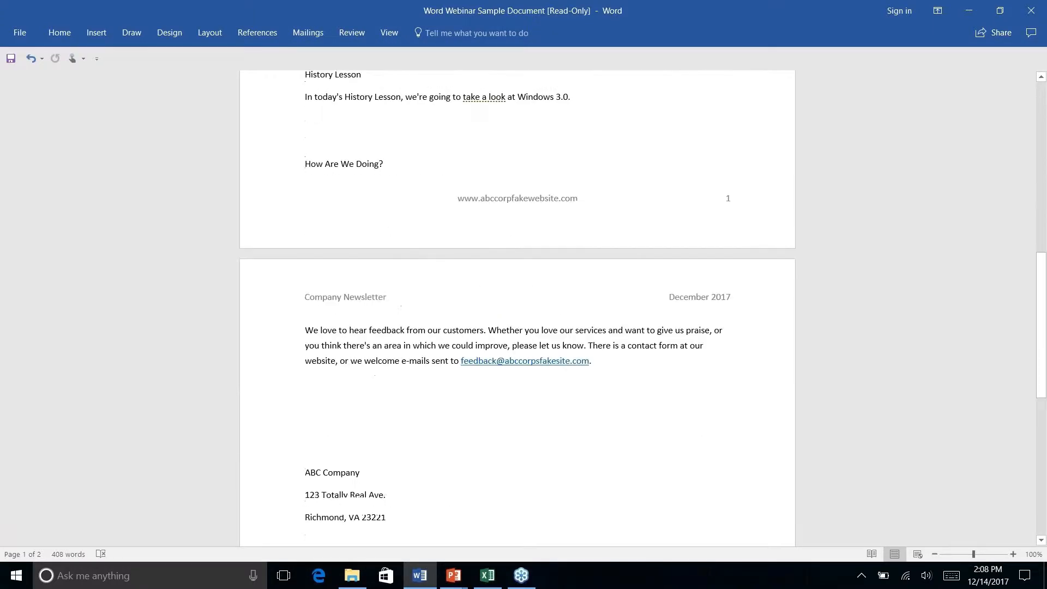
pyautogui.scroll(5, 515, 288)
pyautogui.scroll(3, 517, 308)
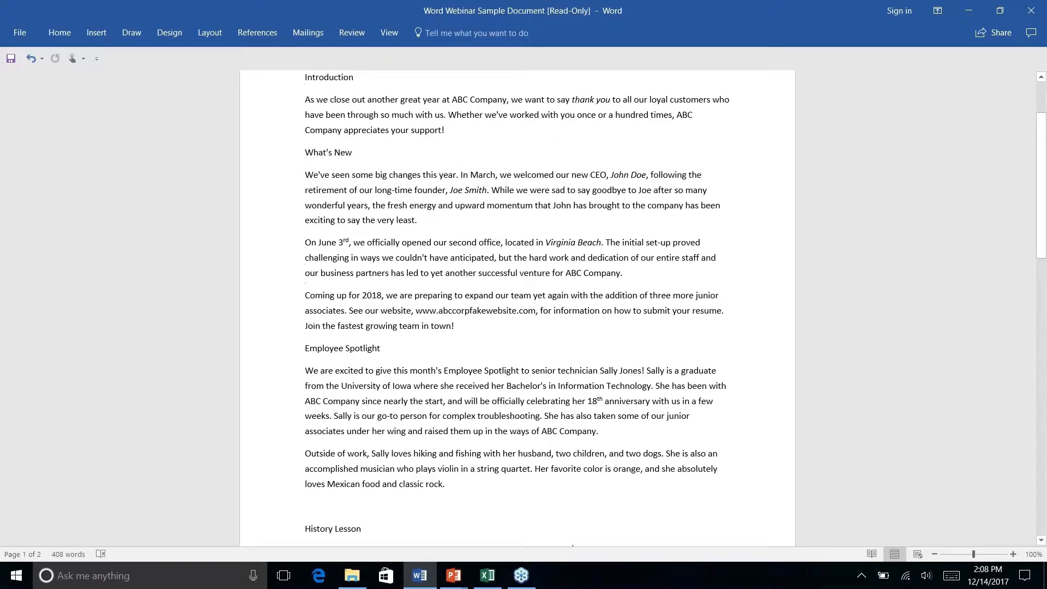
pyautogui.scroll(-4, 517, 308)
pyautogui.scroll(-1, 517, 308)
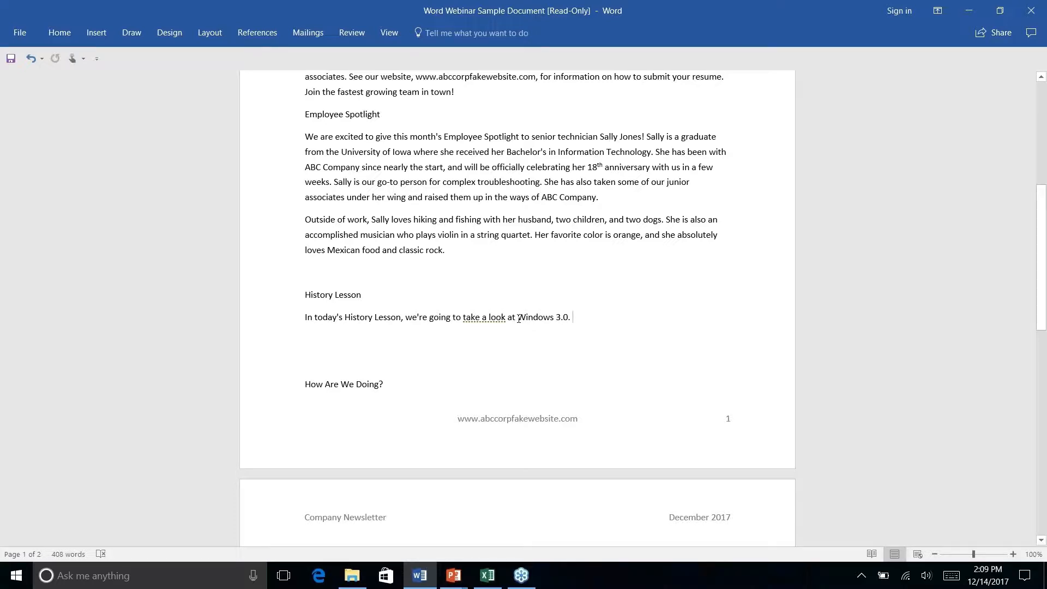
# Run Smart Lookup on "Windows 3.0." in the History Lesson section and review its Wikipedia, Bing image and web search results.
pyautogui.moveTo(518, 318); pyautogui.dragTo(574, 316)
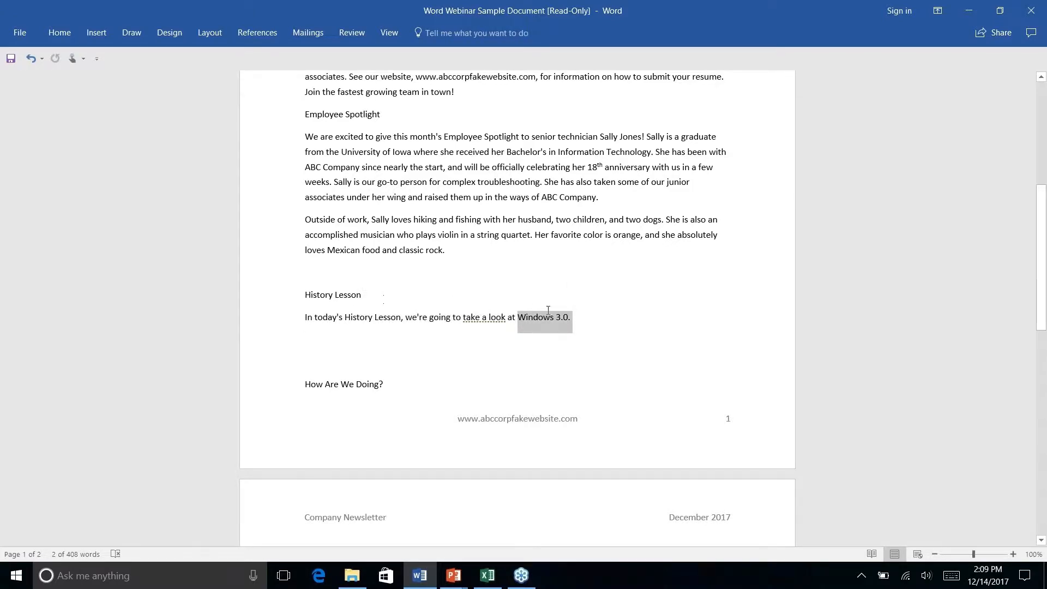
pyautogui.rightClick(570, 320)
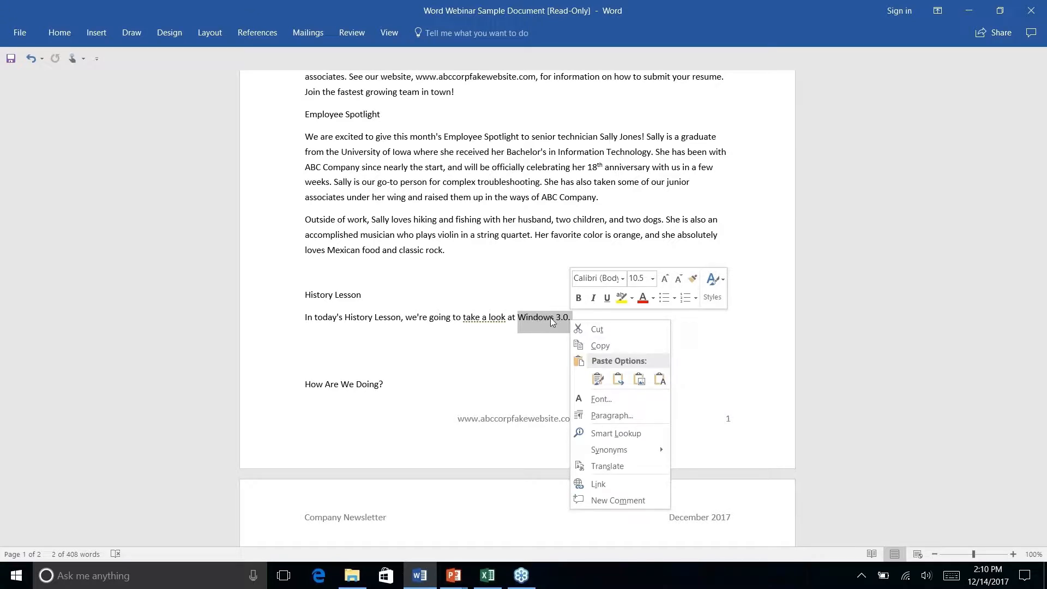
pyautogui.click(604, 438)
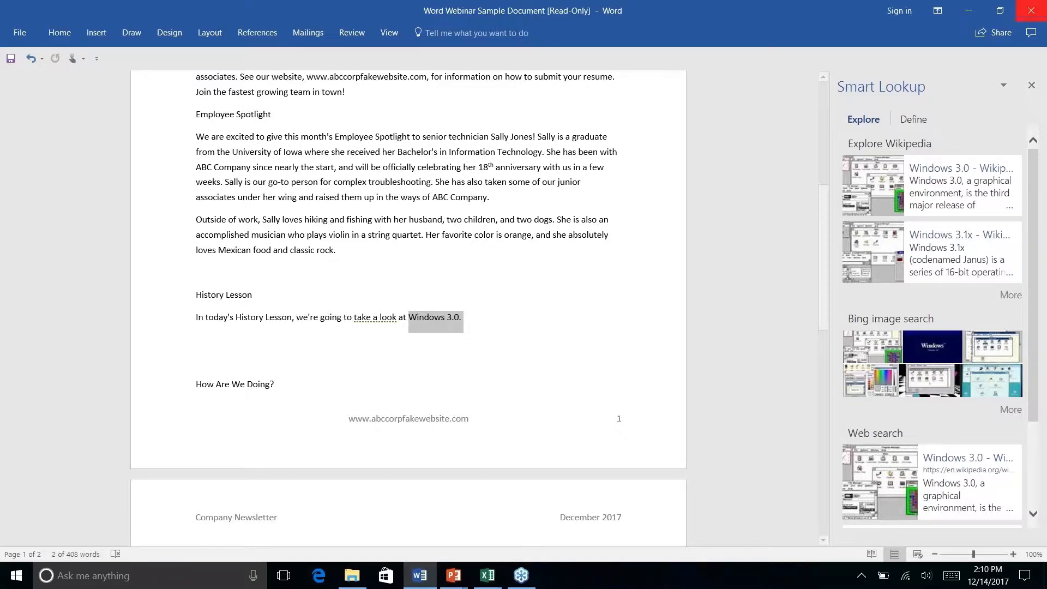
pyautogui.click(929, 307)
pyautogui.scroll(-1, 964, 305)
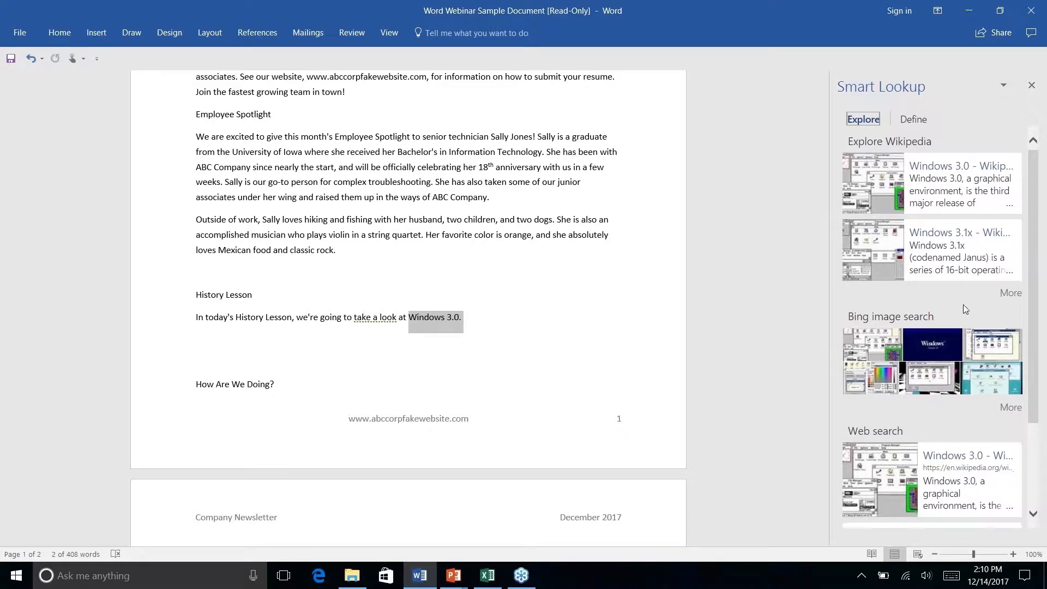
pyautogui.scroll(-3, 965, 310)
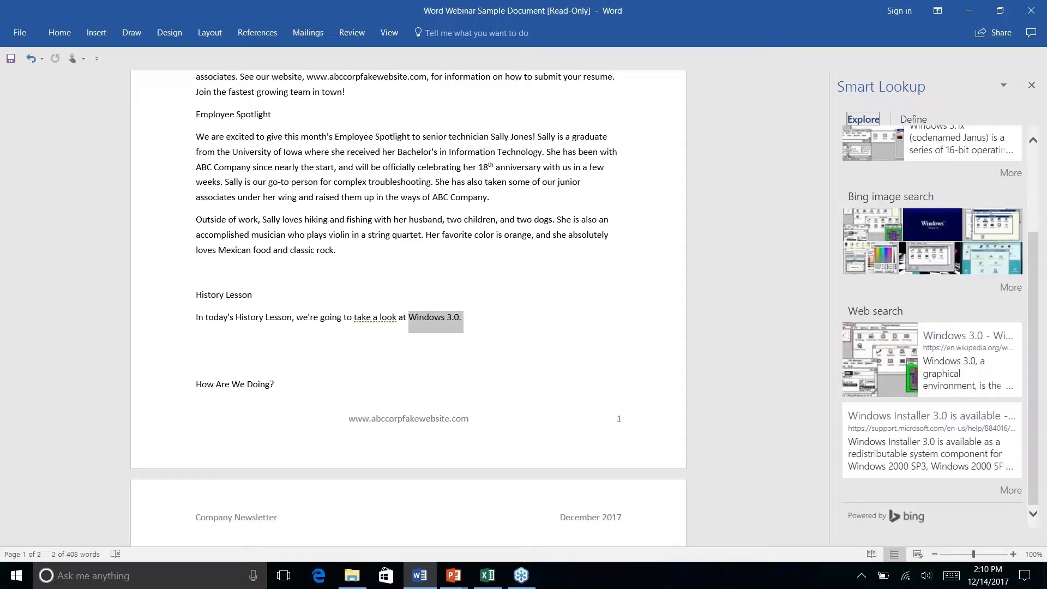
pyautogui.scroll(3, 962, 245)
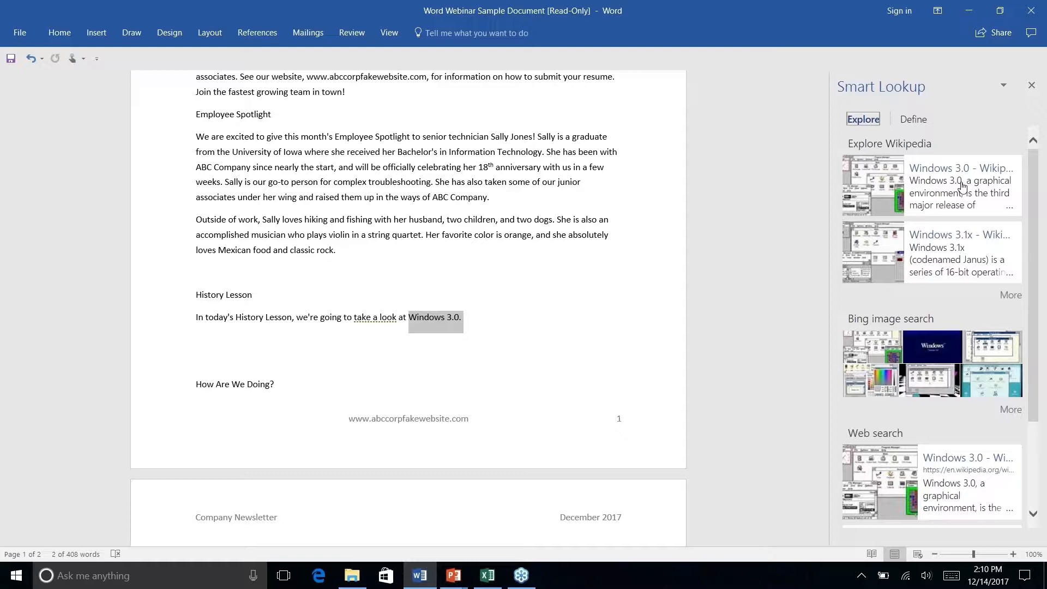
pyautogui.scroll(-3, 967, 187)
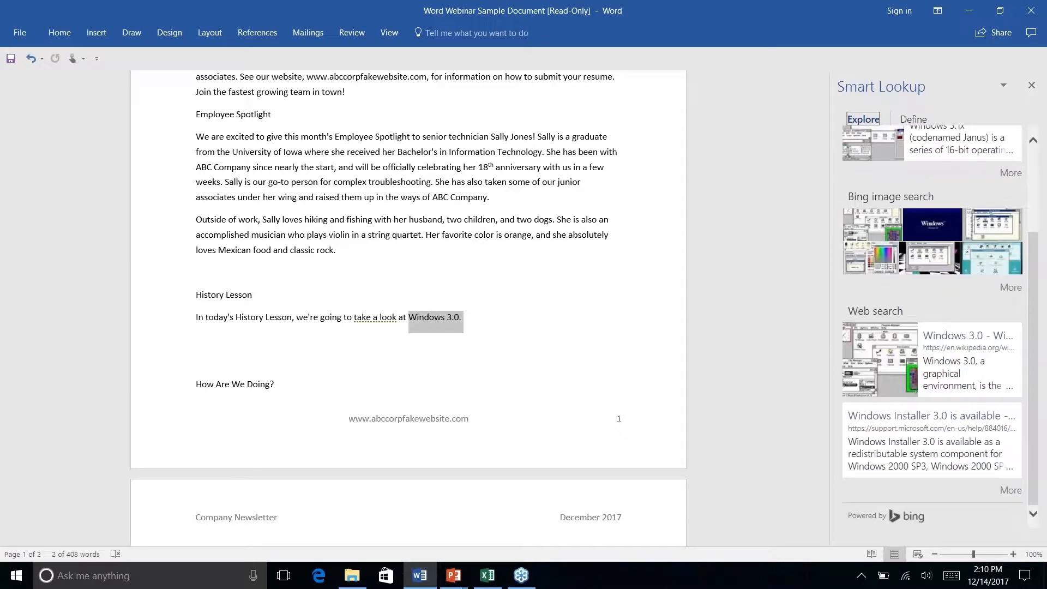
pyautogui.scroll(3, 933, 327)
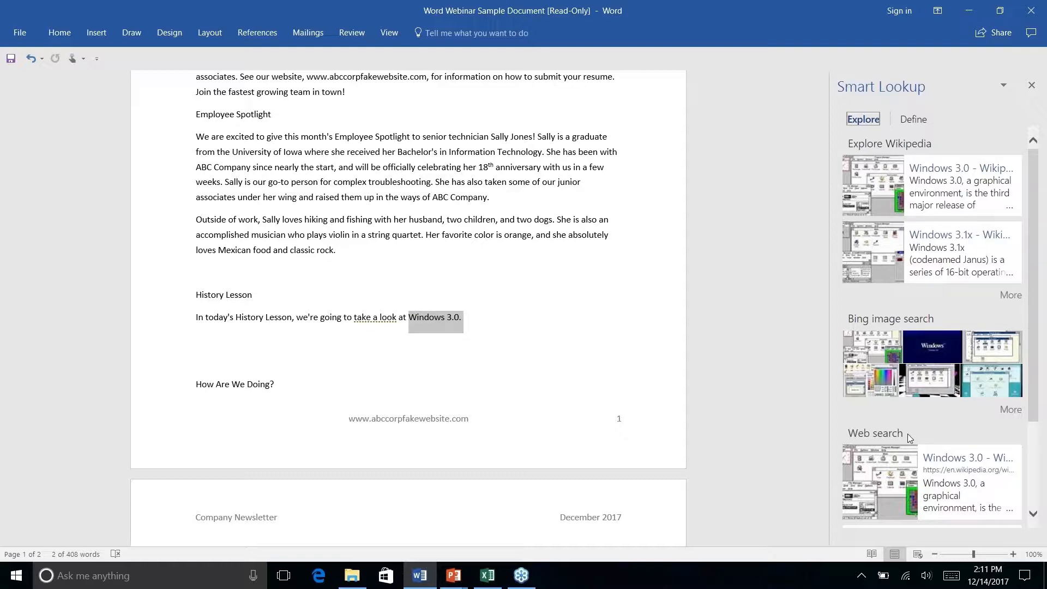
pyautogui.scroll(-3, 908, 434)
pyautogui.scroll(3, 908, 434)
# Open the Wikipedia article on Windows 3.0 from the lookup results, then close both the article and Smart Lookup.
pyautogui.click(949, 171)
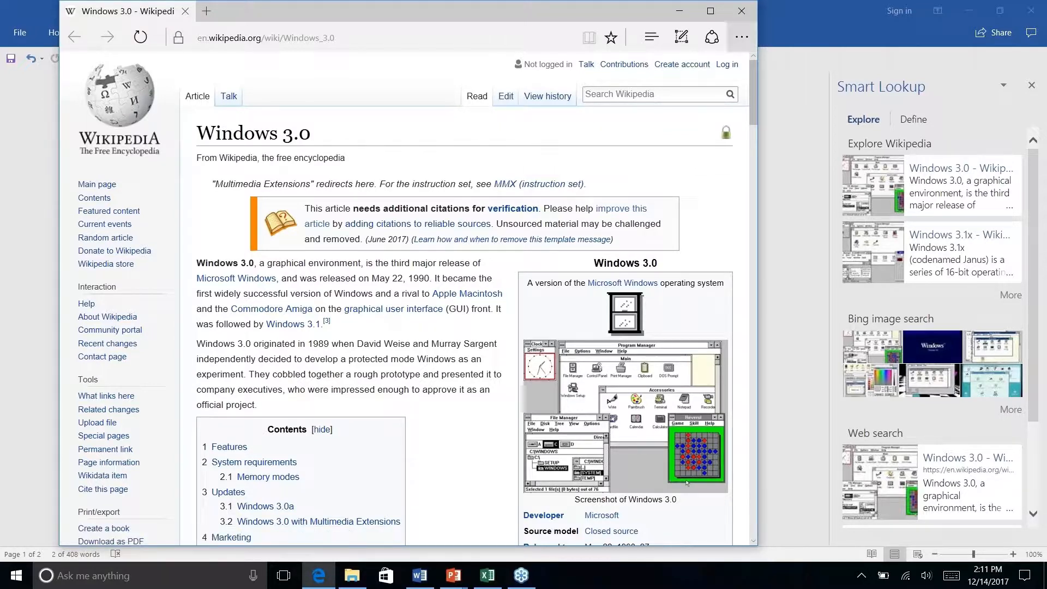
pyautogui.click(741, 13)
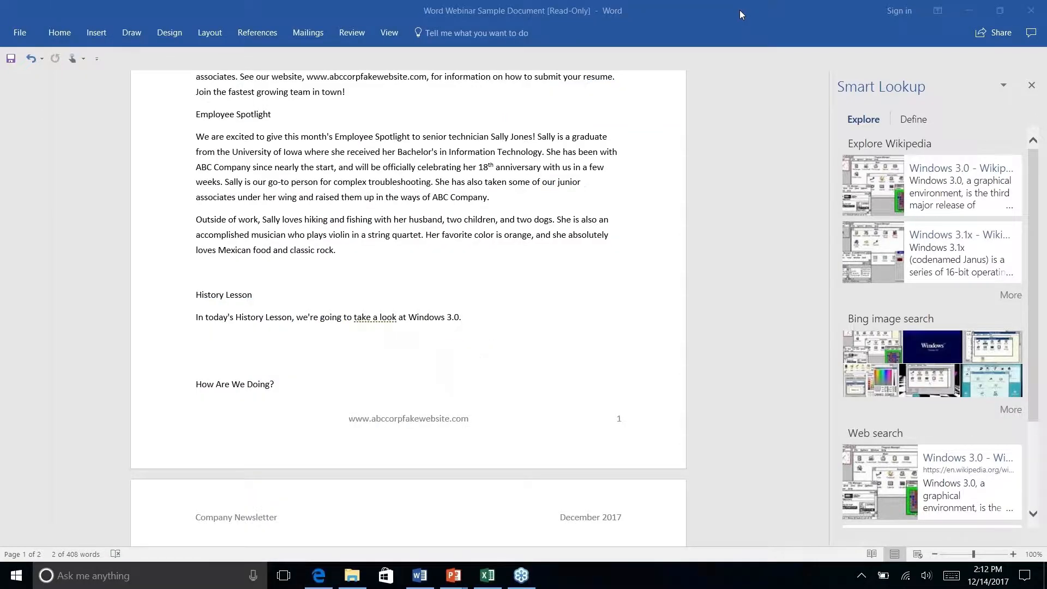
pyautogui.click(472, 319)
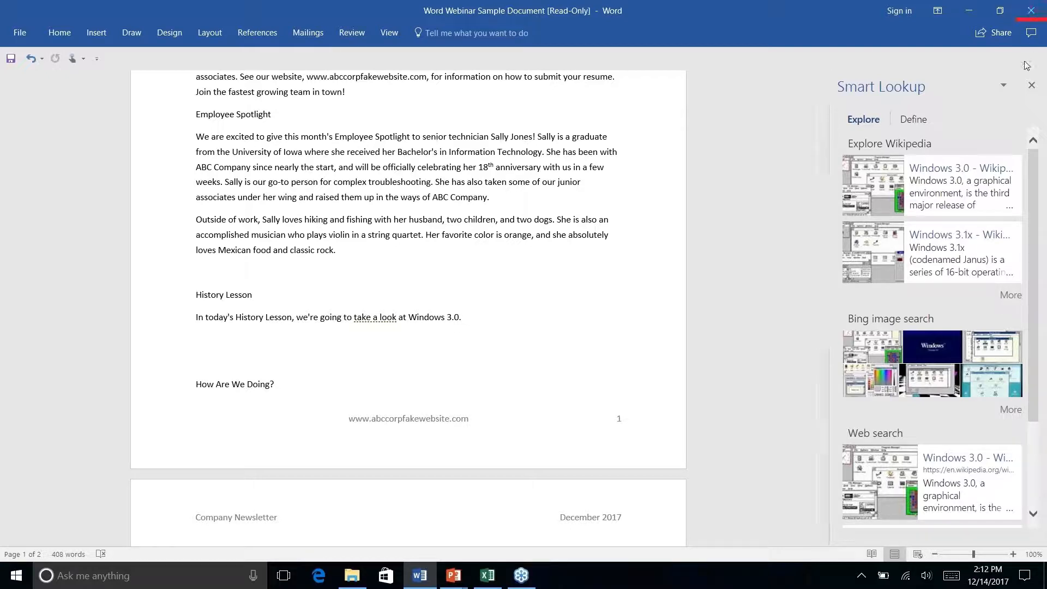
pyautogui.click(1031, 85)
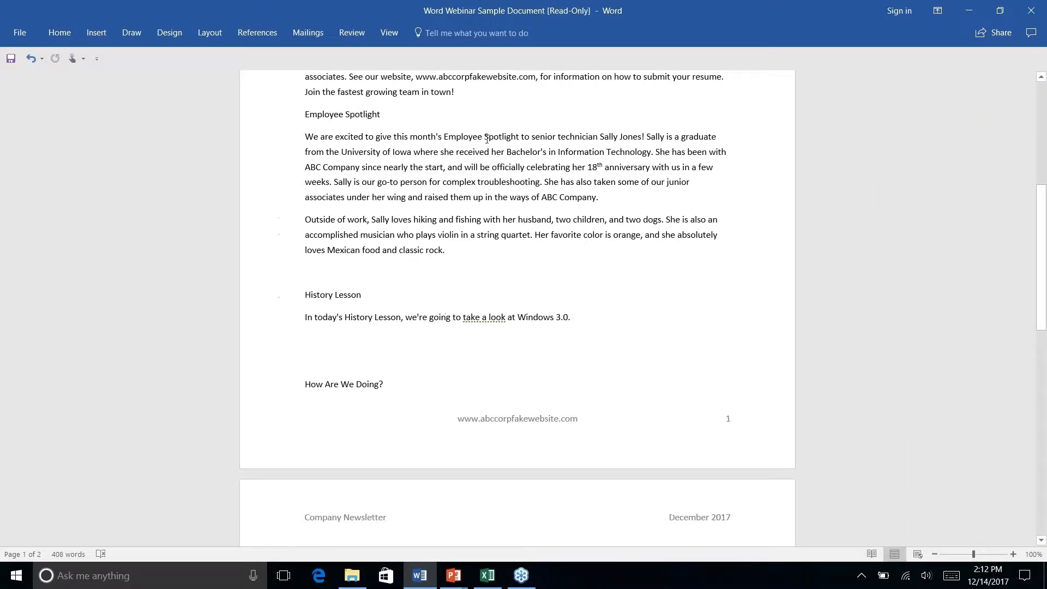
# View the available citation styles, and search for sources on "windows 3.0" with Researcher.
pyautogui.click(261, 32)
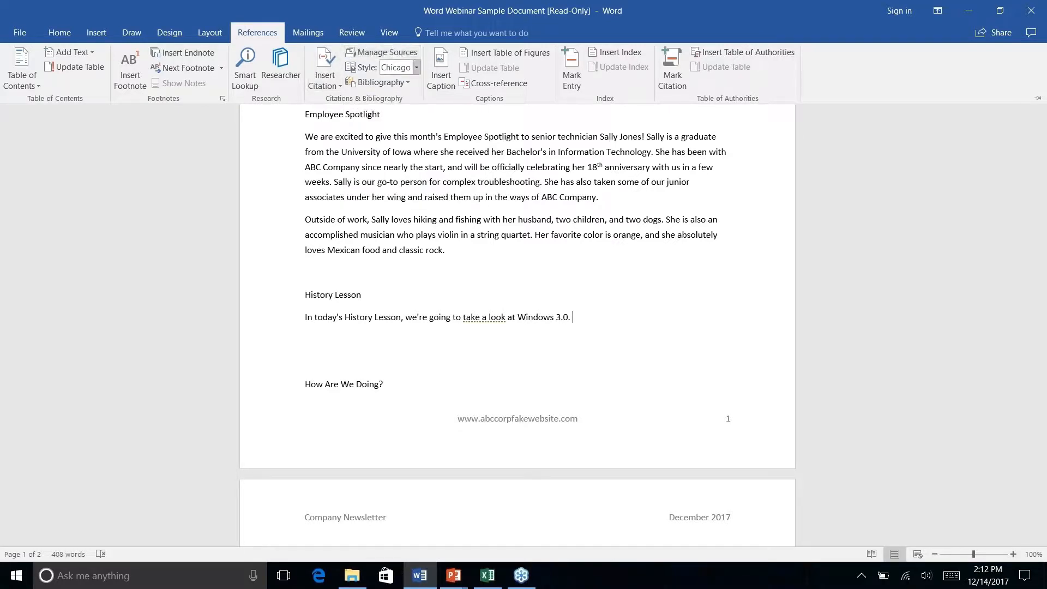
pyautogui.click(416, 68)
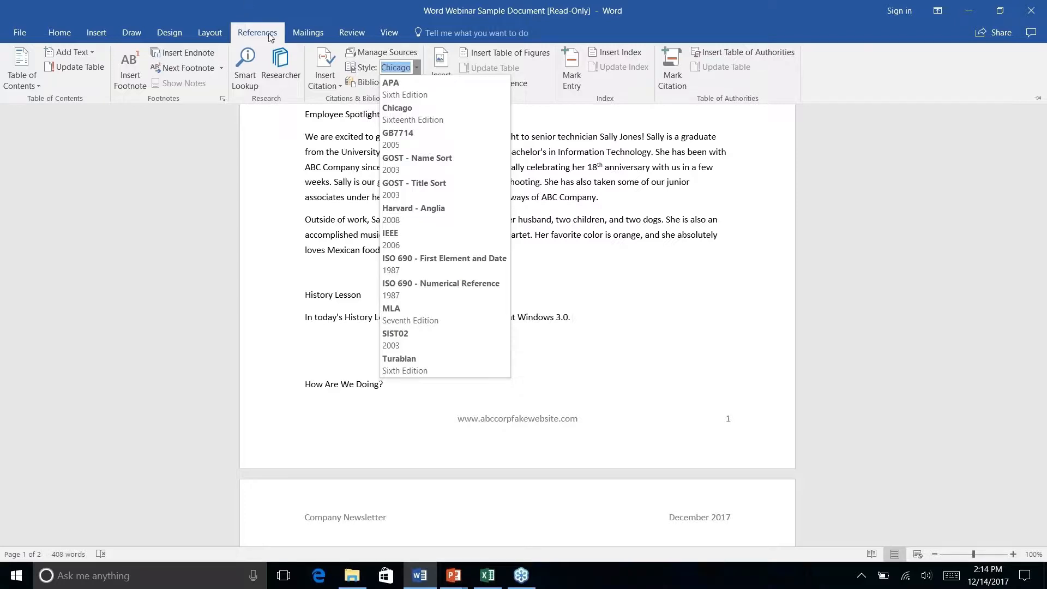
pyautogui.click(286, 74)
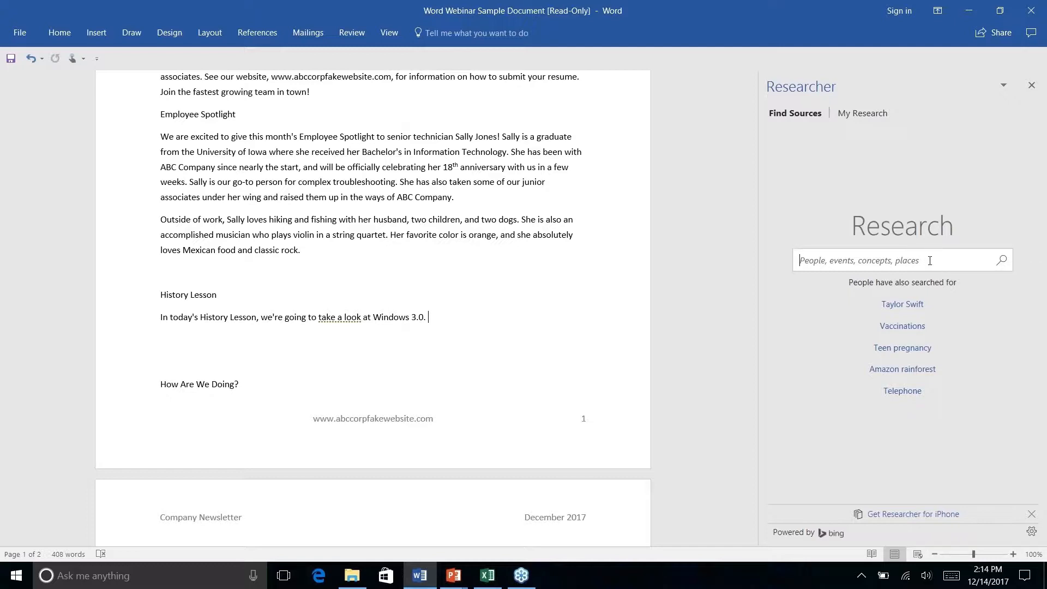
pyautogui.click(929, 260)
pyautogui.write('wind')
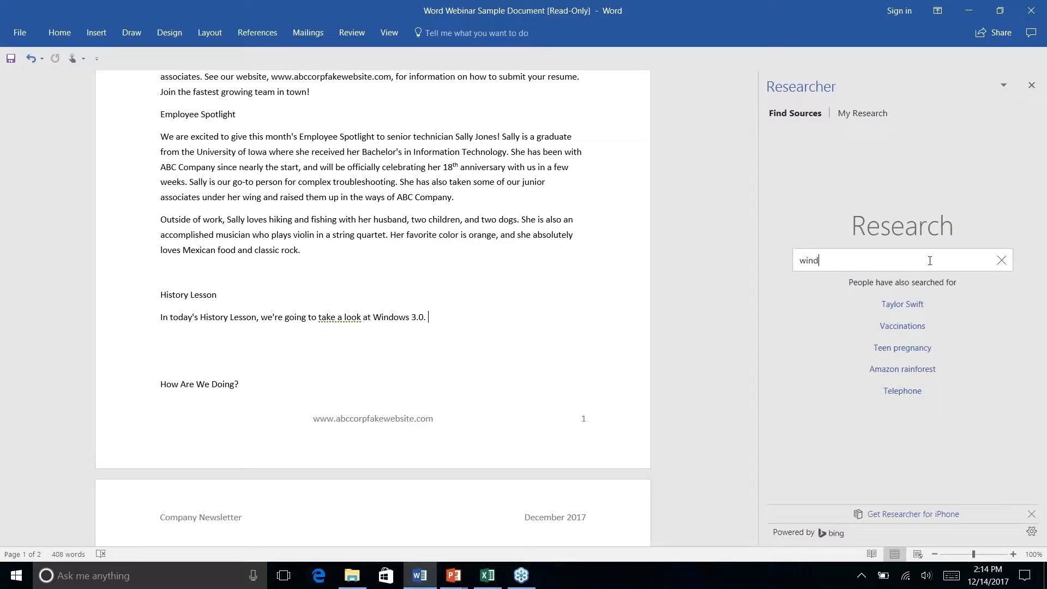
pyautogui.write('ows 3.0')
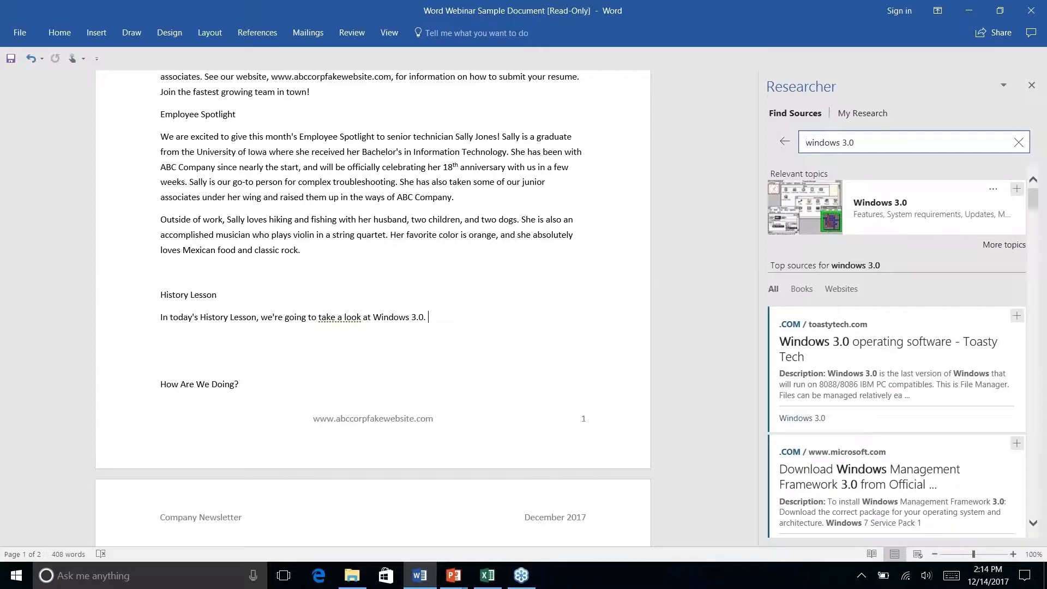
# Filter the Researcher sources to Books, switch back to All, and browse the full list of sources.
pyautogui.click(802, 290)
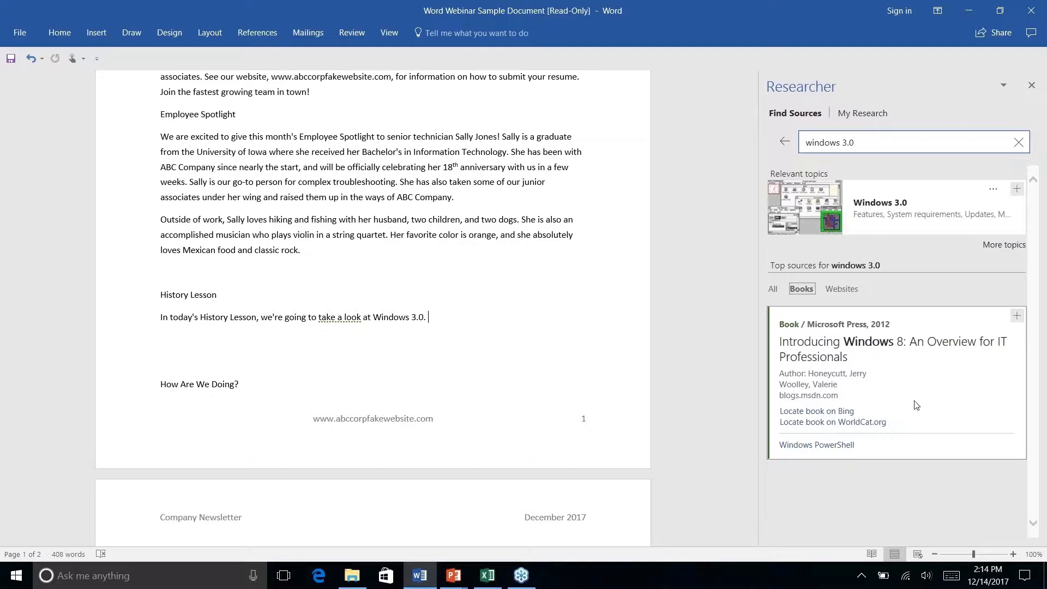
pyautogui.click(773, 291)
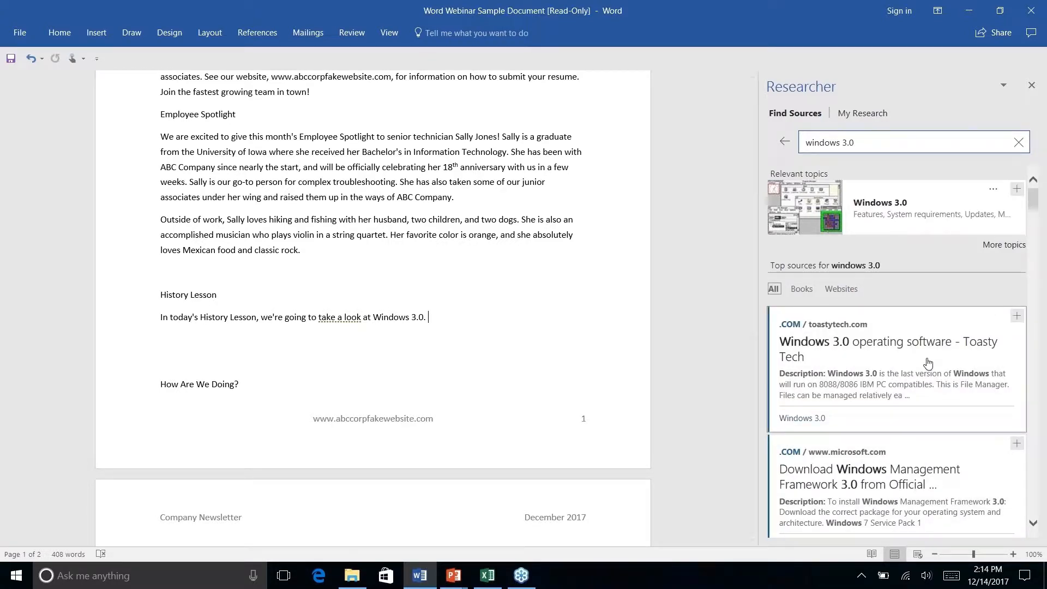
pyautogui.scroll(-10, 928, 364)
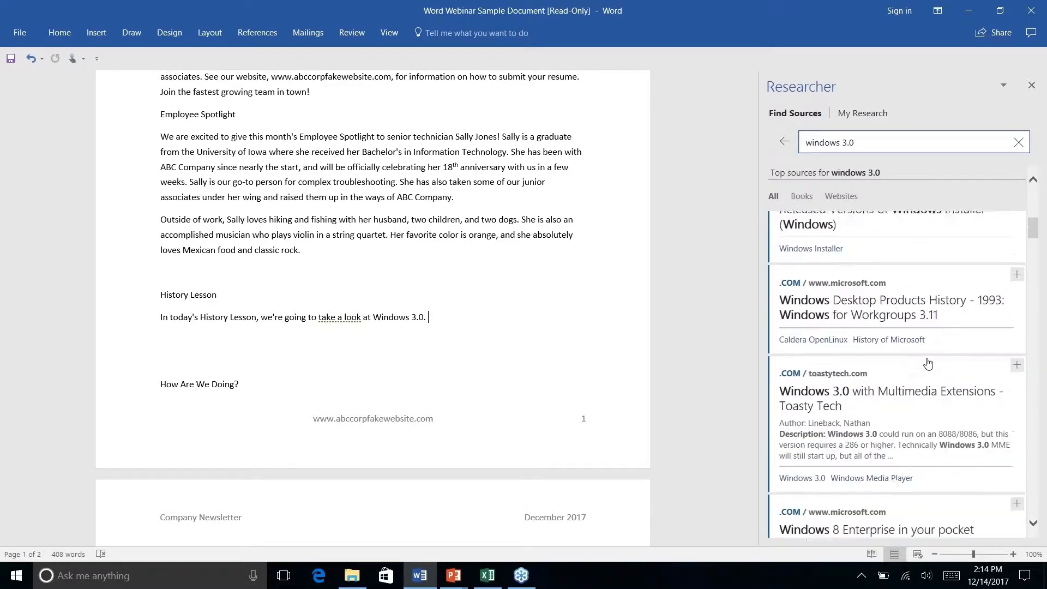
pyautogui.scroll(10, 928, 364)
pyautogui.scroll(-6, 927, 363)
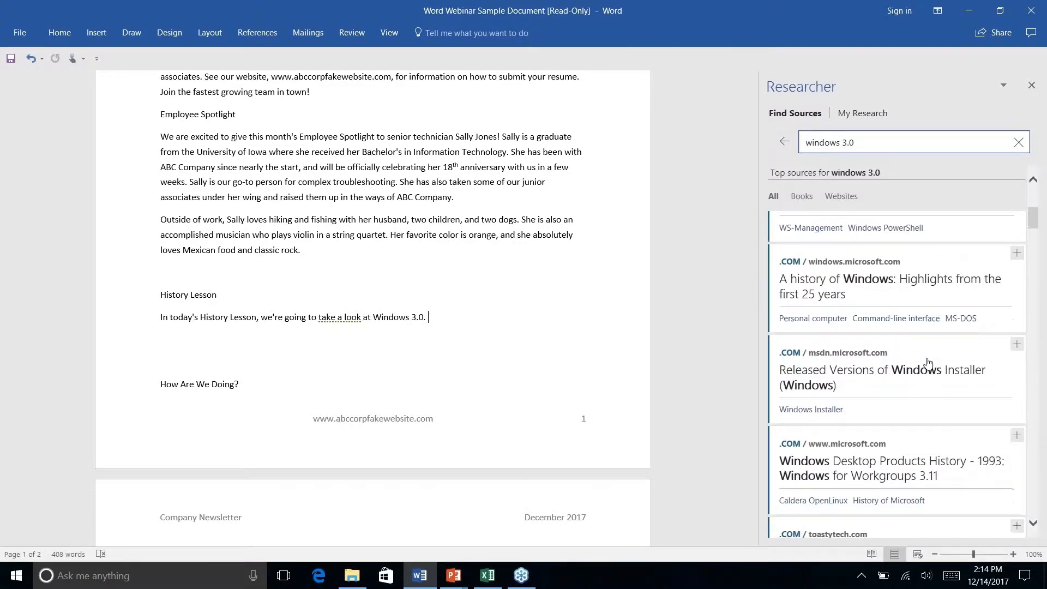
pyautogui.scroll(-8, 928, 363)
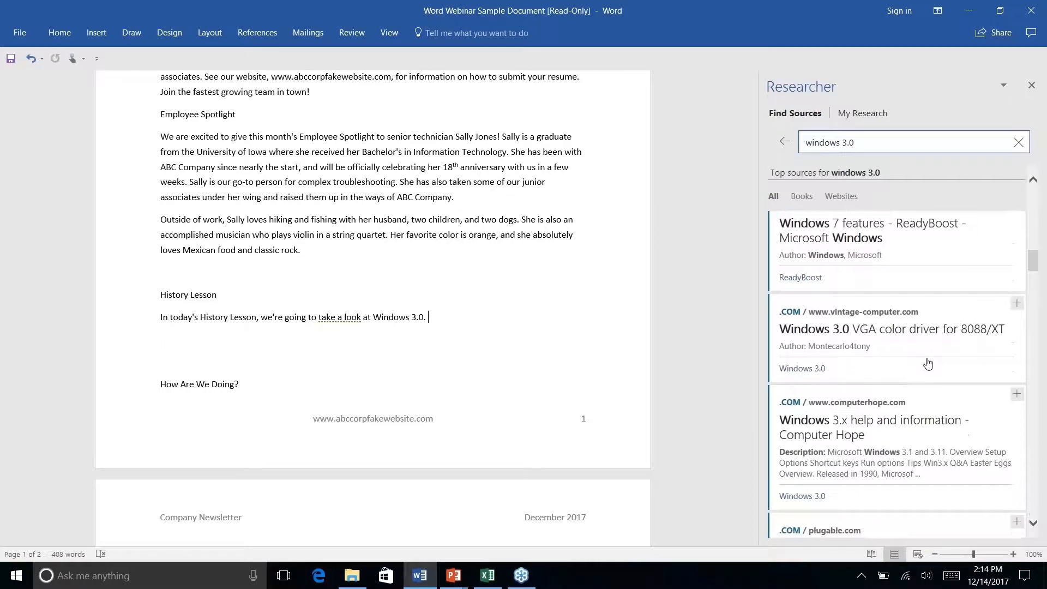
pyautogui.scroll(-5, 928, 363)
pyautogui.scroll(3, 927, 364)
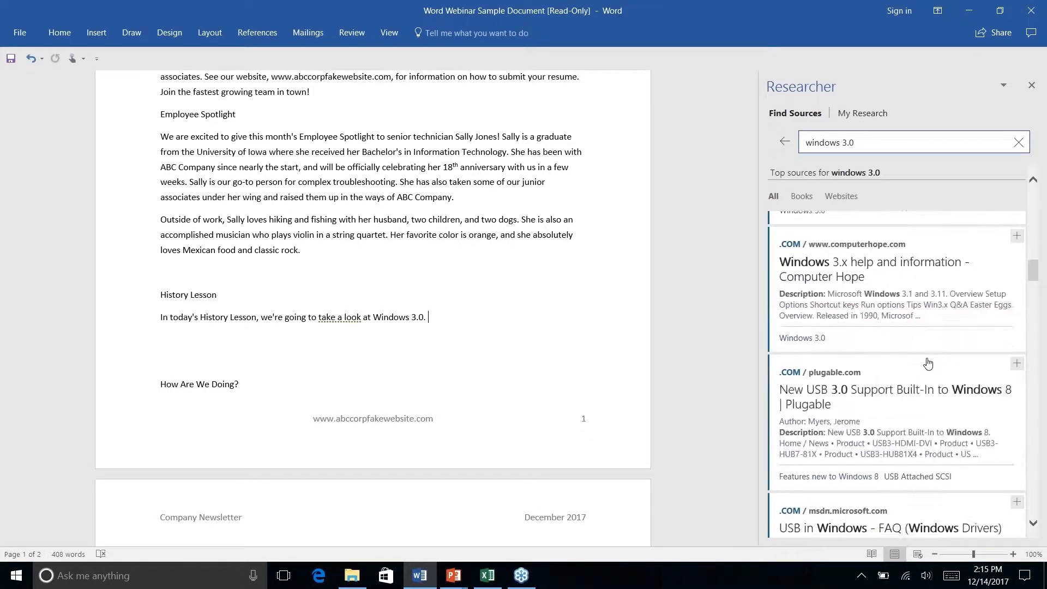
pyautogui.scroll(10, 927, 363)
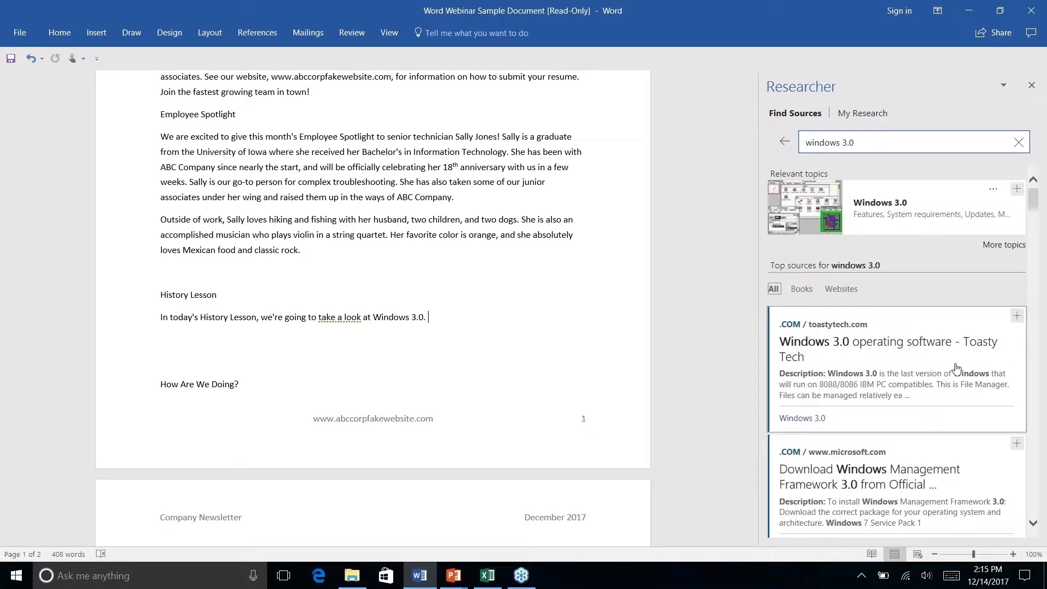
# Preview the Toasty Tech source on Windows 3.0 operating software, and return to the Researcher results and search text.
pyautogui.click(906, 352)
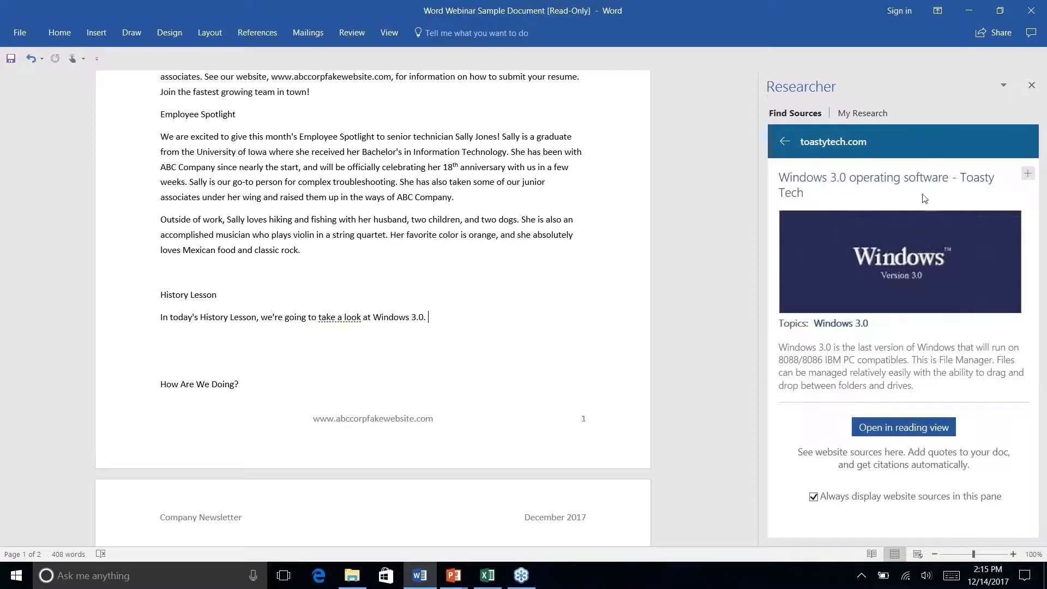
pyautogui.click(785, 143)
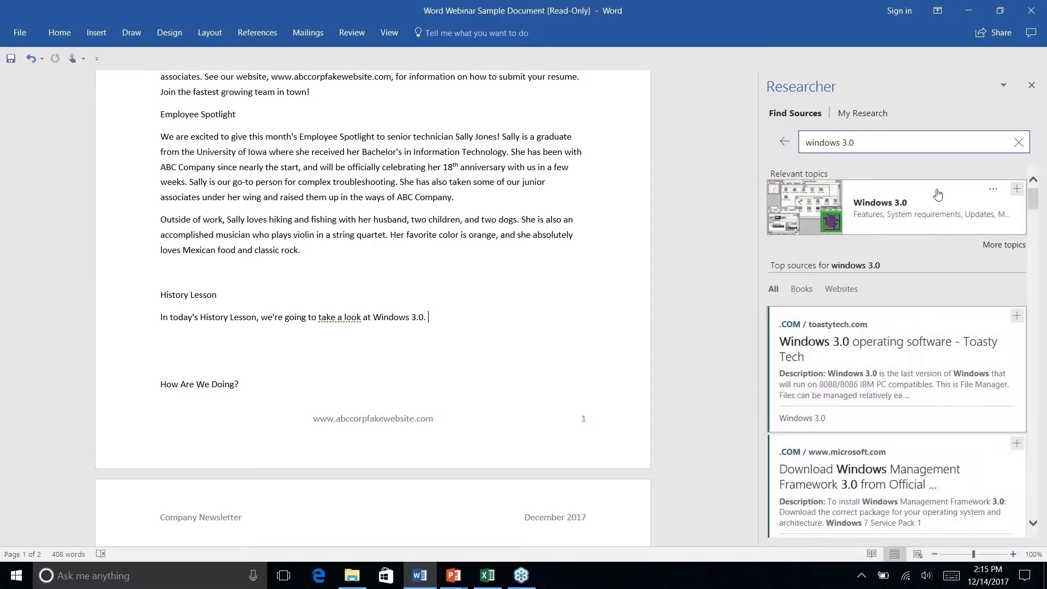
pyautogui.click(894, 143)
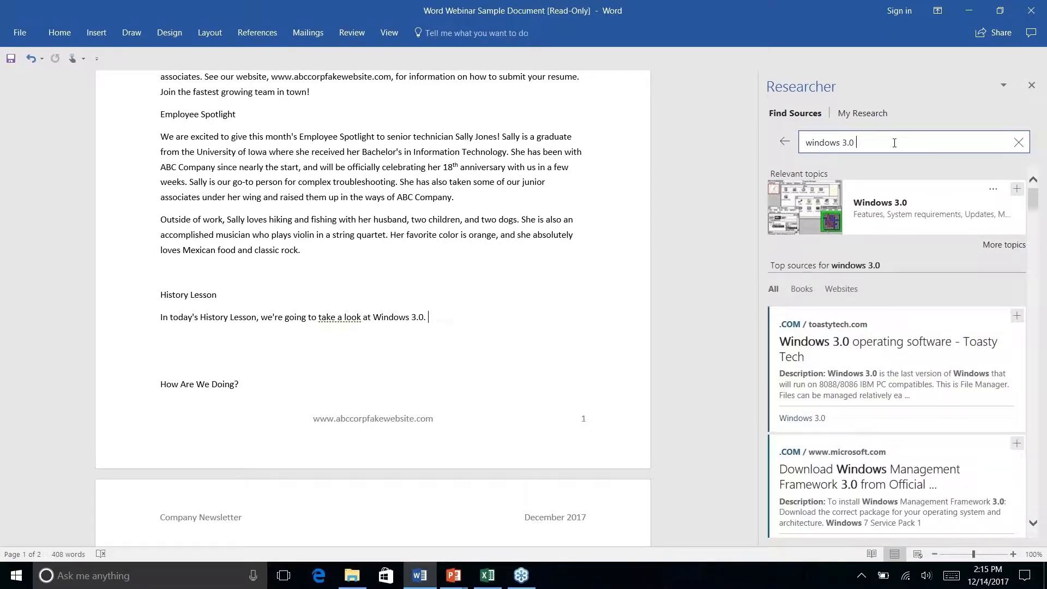
# Search Researcher for "windows 3.0 history", preview the ITProPortal source on Windows 3.0 turning 20, and return to the results.
pyautogui.write('history')
pyautogui.press('Return')
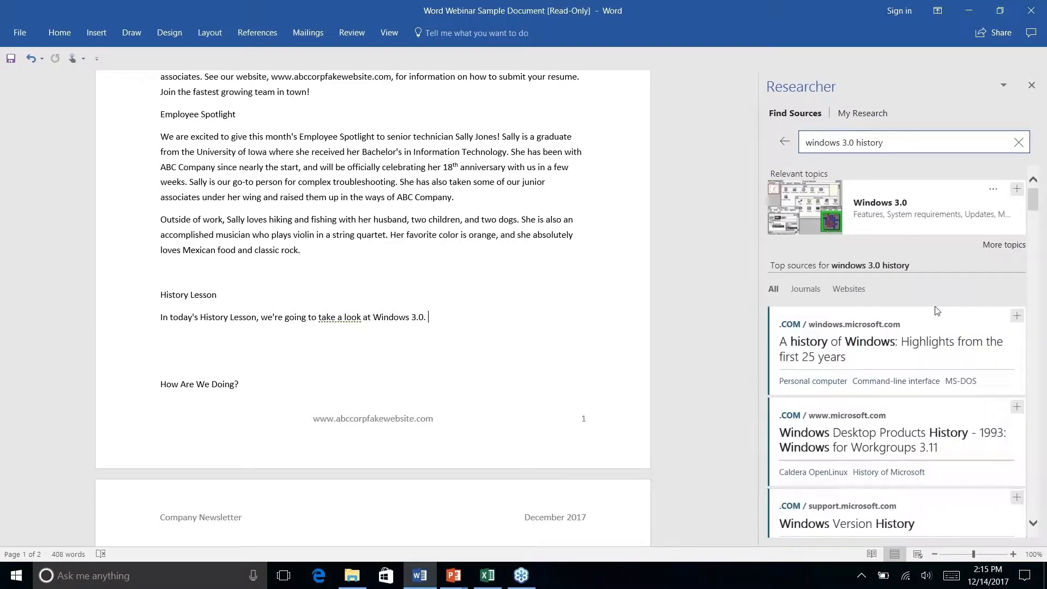
pyautogui.scroll(-1, 938, 370)
pyautogui.scroll(-5, 937, 370)
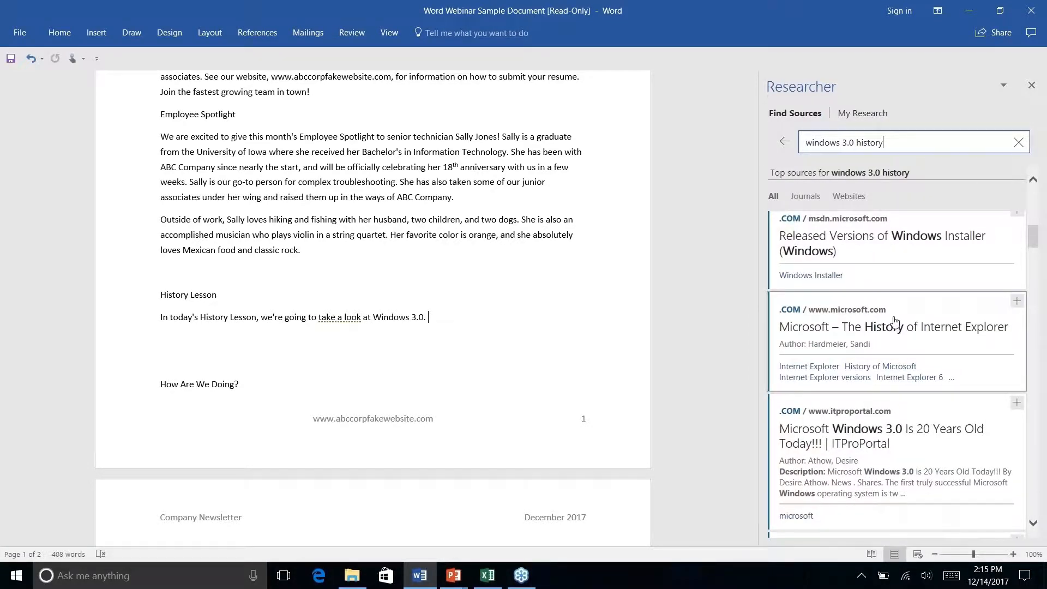
pyautogui.click(880, 440)
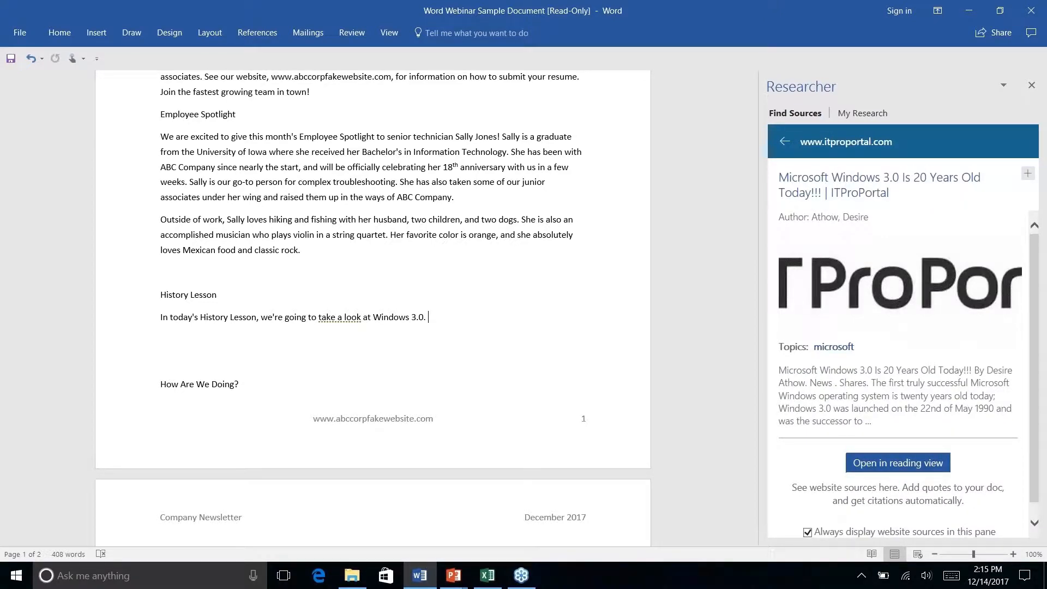
pyautogui.click(783, 142)
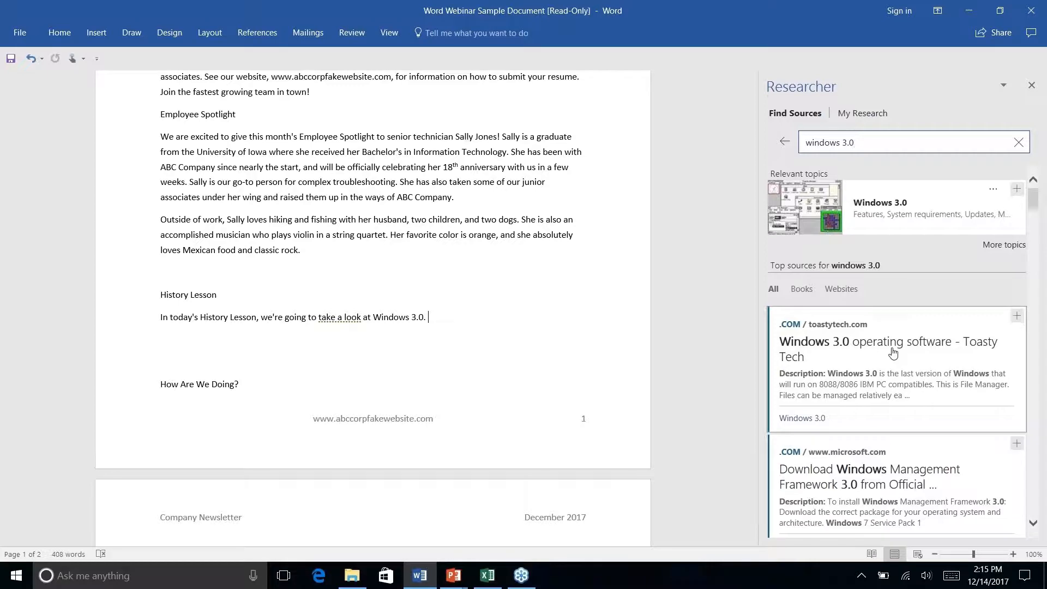
# Open the Toasty Tech source "Windows 3.0 with Multimedia Extensions" and insert its summary paragraph below the History Lesson introduction.
pyautogui.scroll(-4, 893, 353)
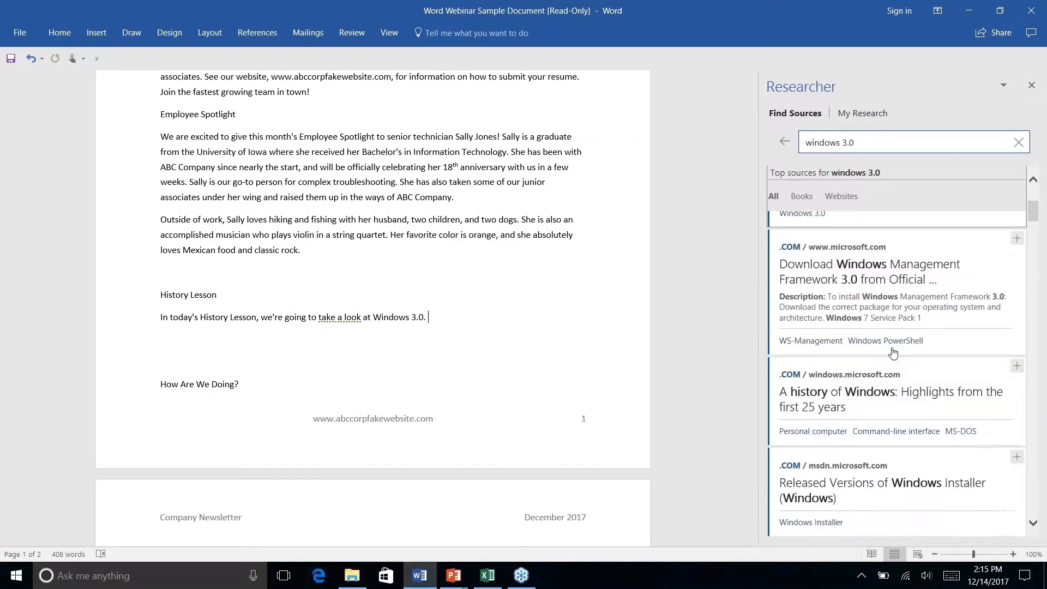
pyautogui.scroll(-7, 893, 353)
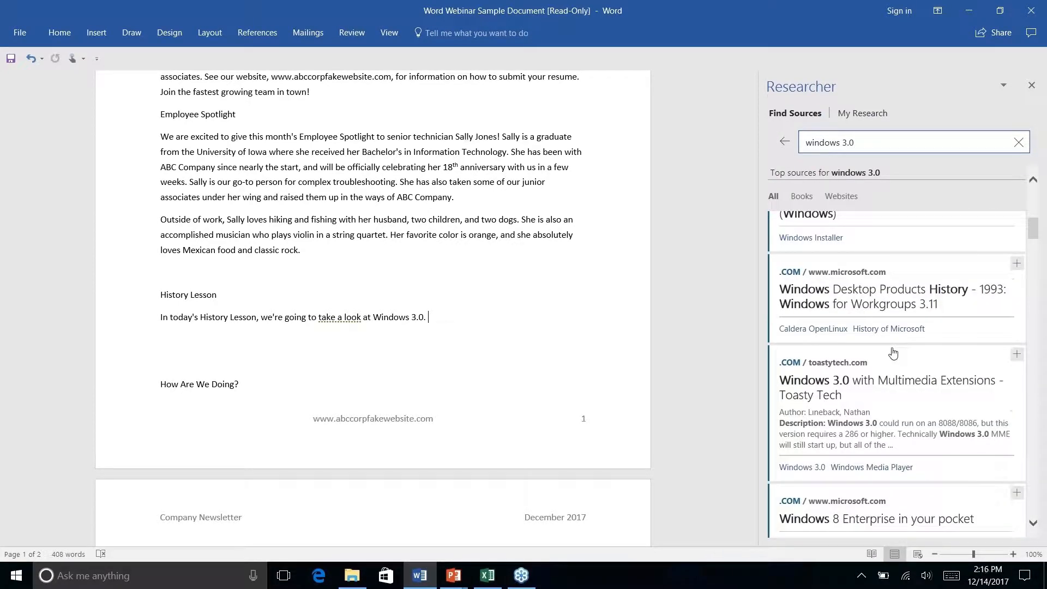
pyautogui.click(892, 292)
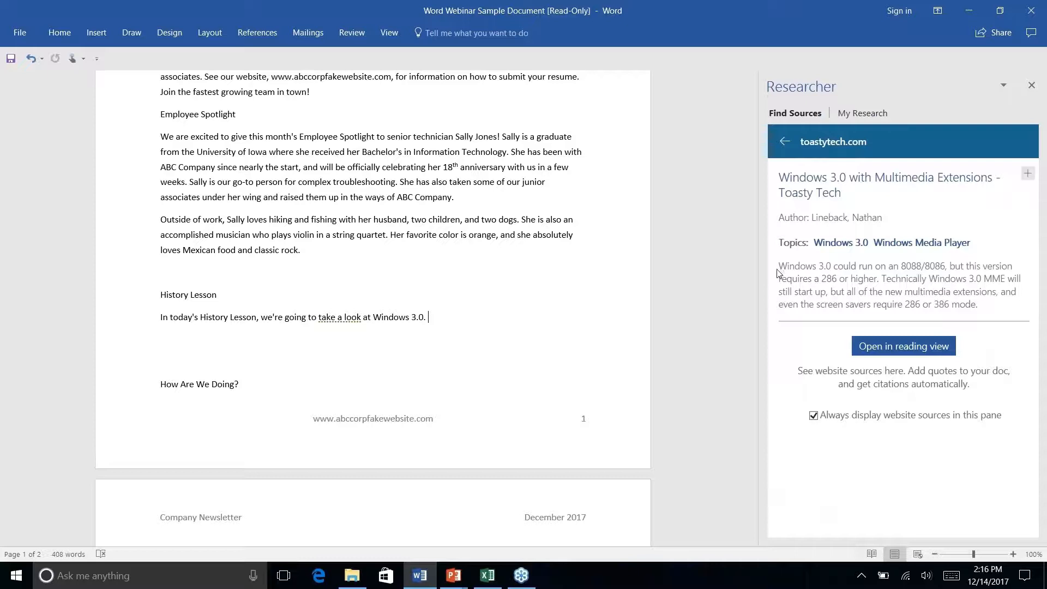
pyautogui.moveTo(779, 267); pyautogui.dragTo(1000, 307)
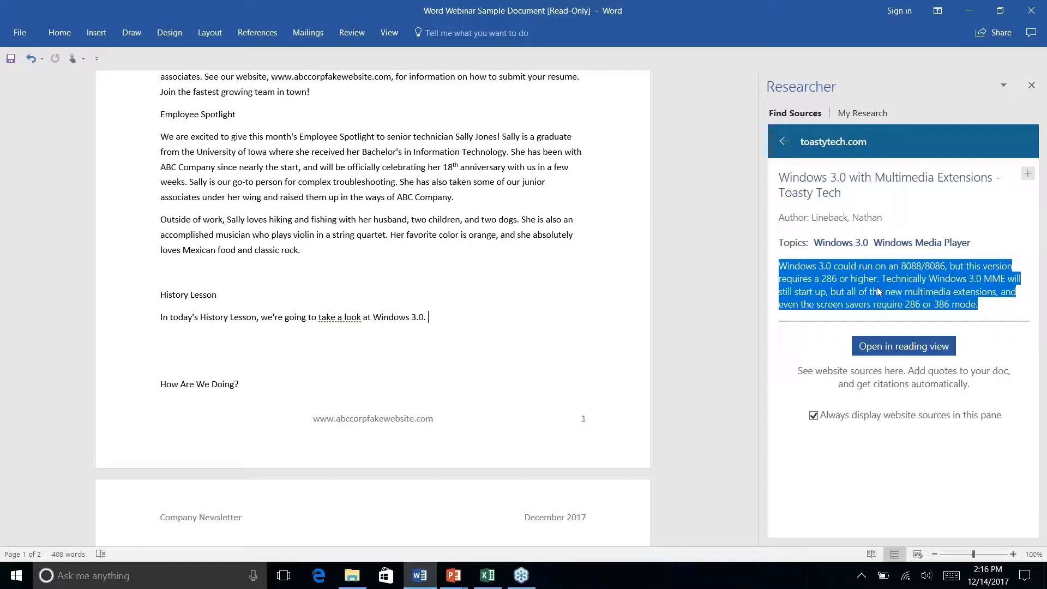
pyautogui.moveTo(879, 292); pyautogui.dragTo(517, 350)
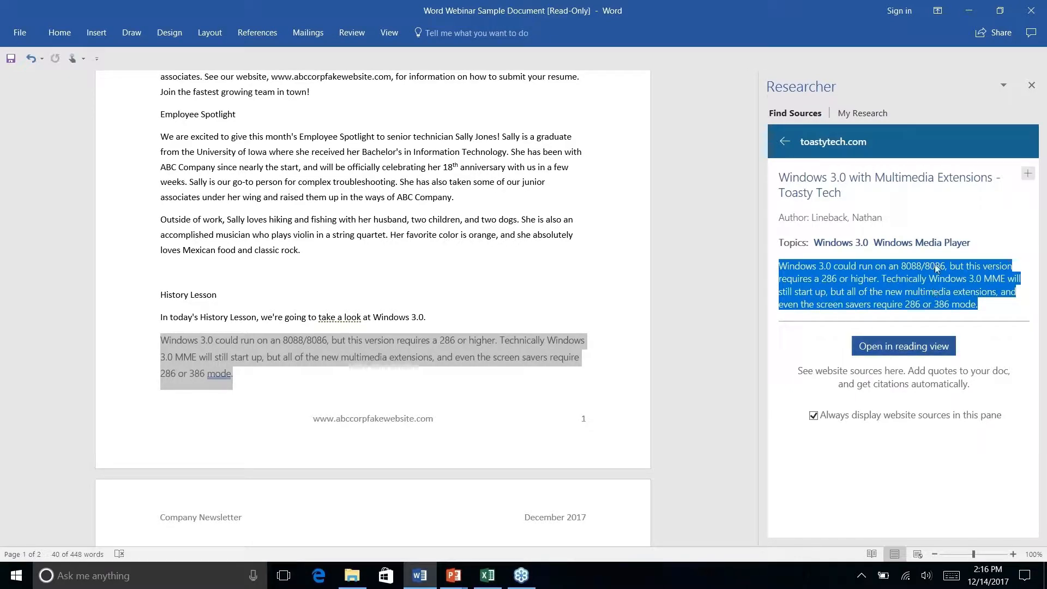
# Open the Toasty Tech article in reading view and look through its text and screenshots.
pyautogui.click(888, 350)
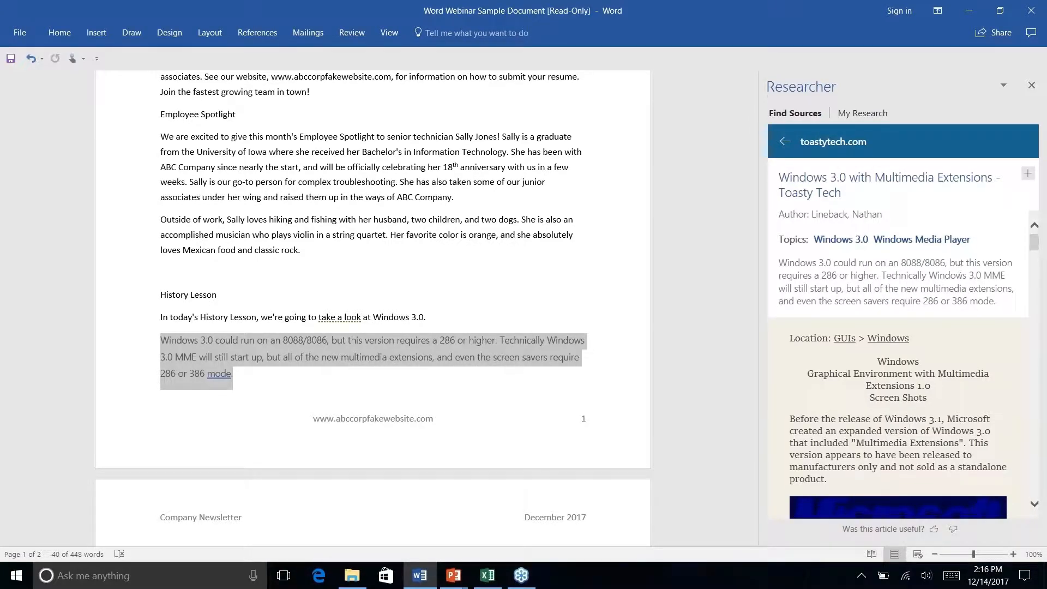
pyautogui.scroll(-5, 954, 291)
pyautogui.scroll(-5, 898, 364)
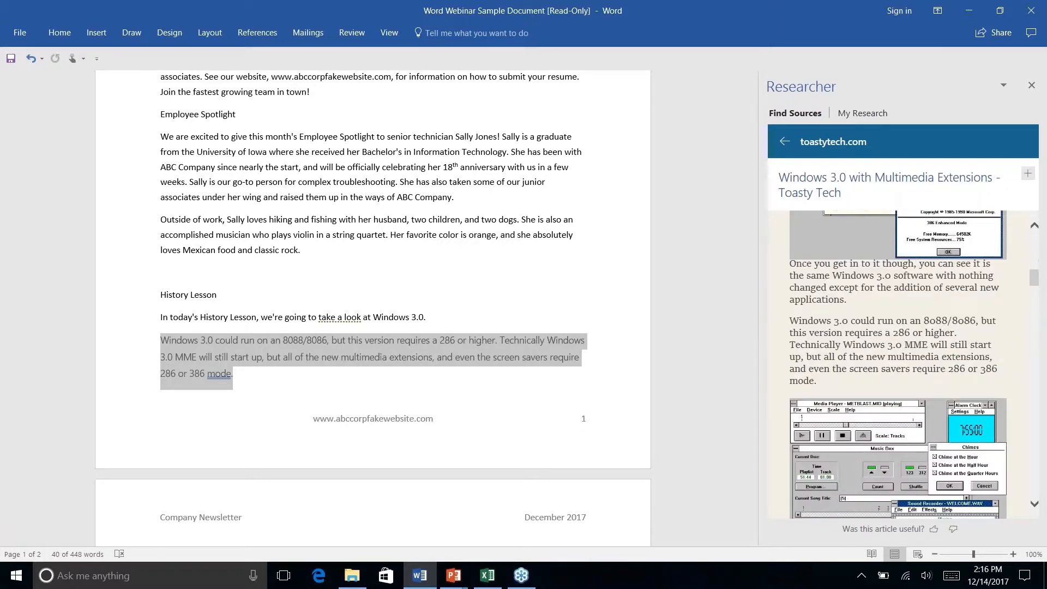
pyautogui.scroll(5, 898, 365)
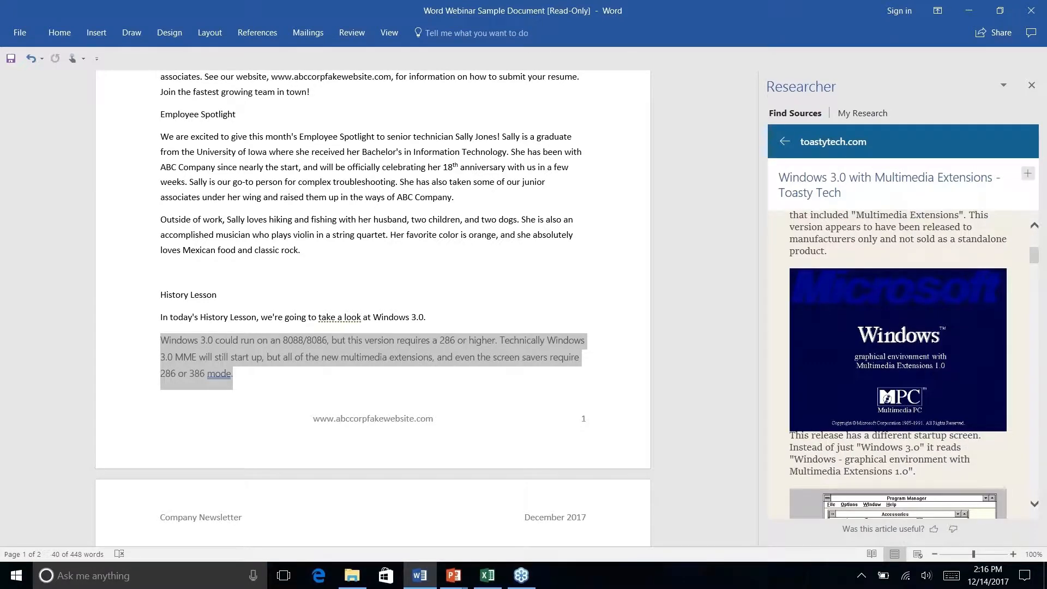
pyautogui.scroll(-5, 898, 365)
pyautogui.scroll(-4, 776, 294)
pyautogui.scroll(2, 777, 294)
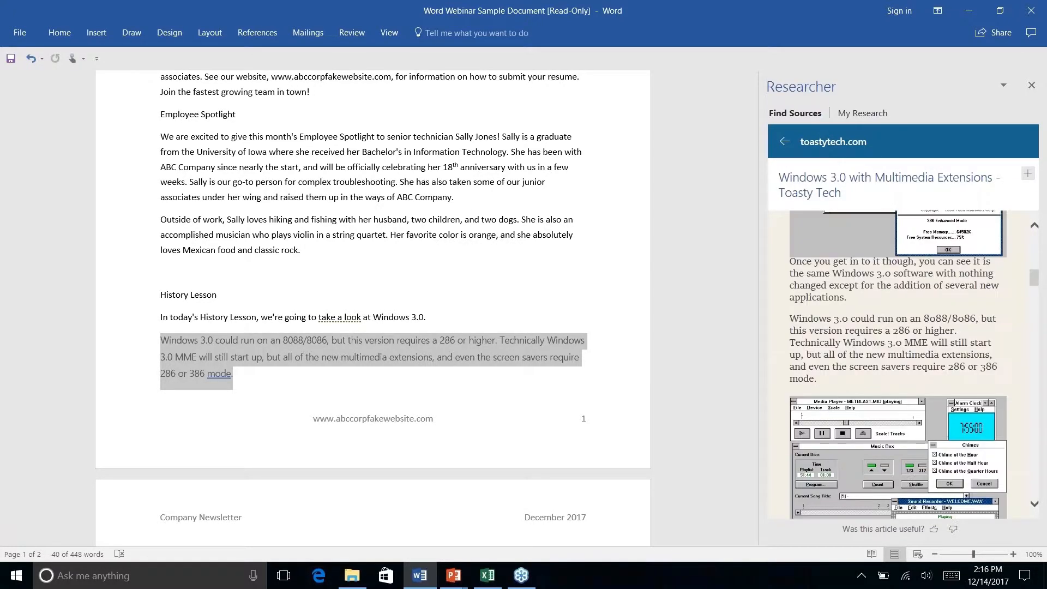
pyautogui.scroll(1, 822, 327)
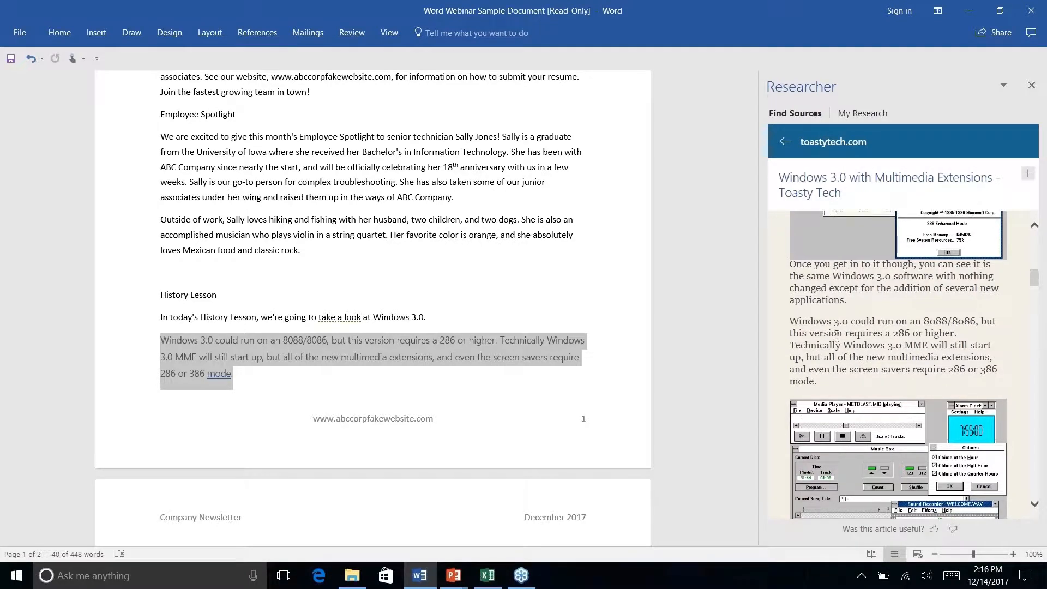
# Add the article's paragraph about the media player playing ".mmm" animation files to the History Lesson section with a citation.
pyautogui.moveTo(791, 326); pyautogui.dragTo(881, 386)
pyautogui.scroll(4, 880, 386)
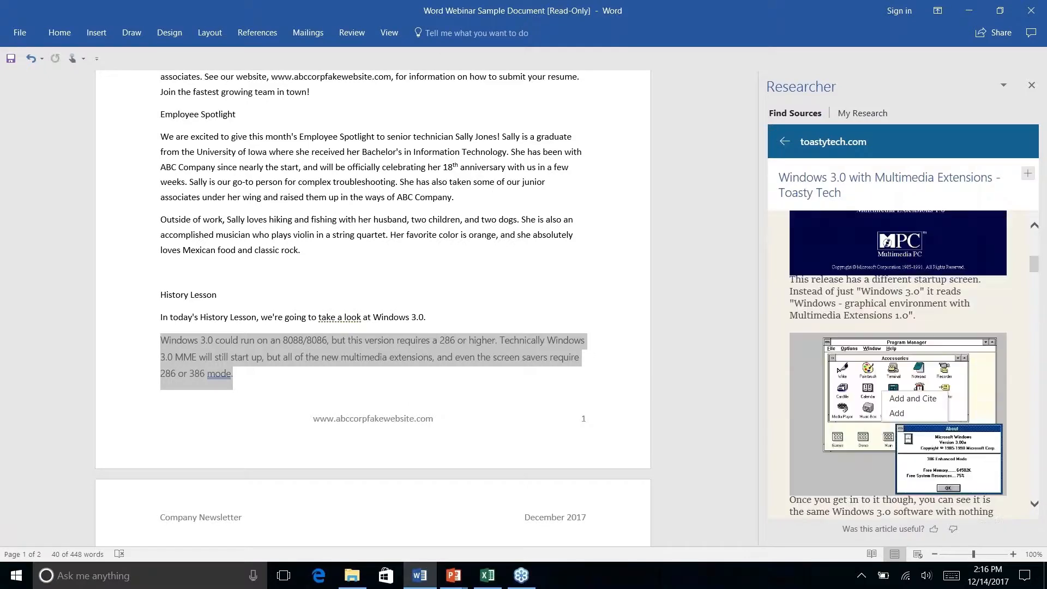
pyautogui.scroll(-8, 881, 385)
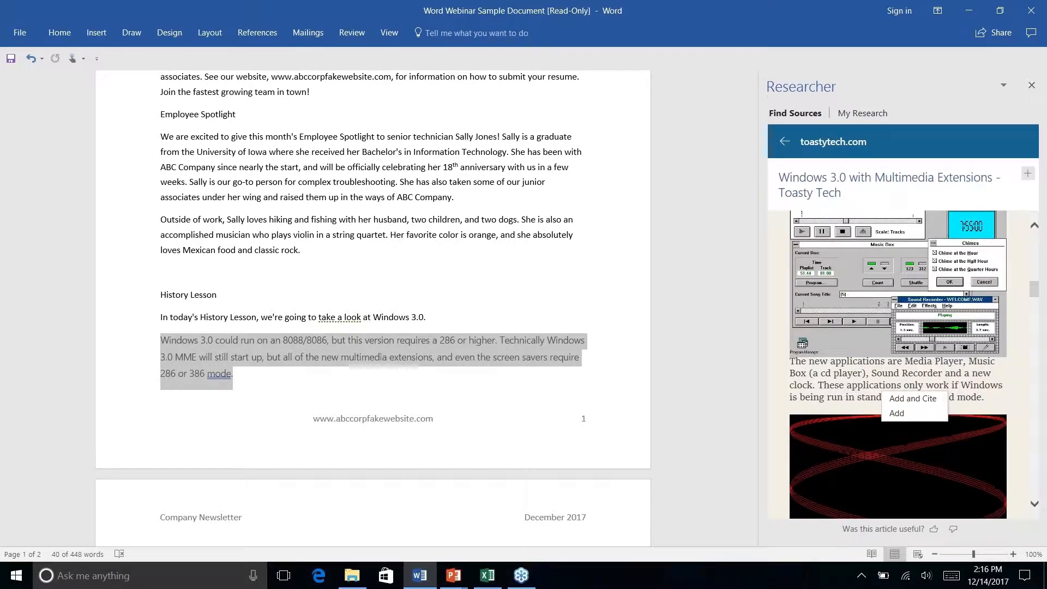
pyautogui.scroll(-4, 898, 365)
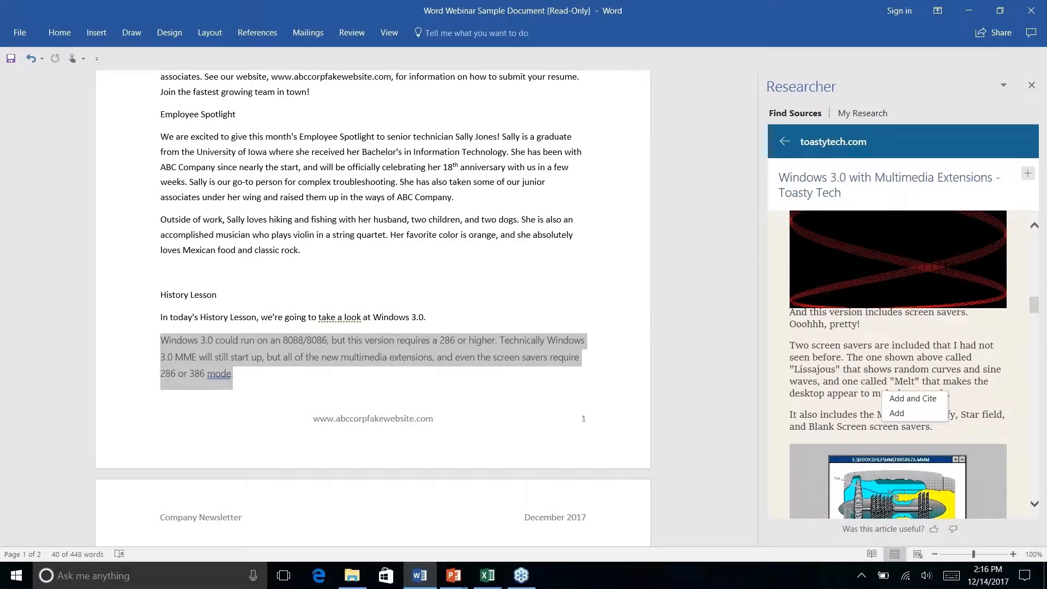
pyautogui.scroll(-6, 898, 364)
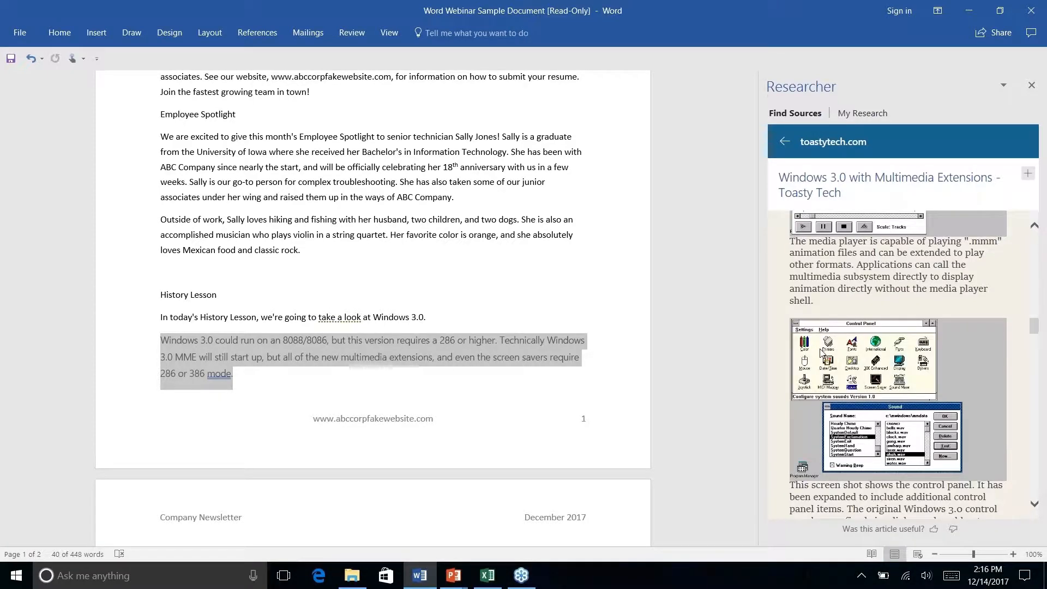
pyautogui.scroll(1, 898, 365)
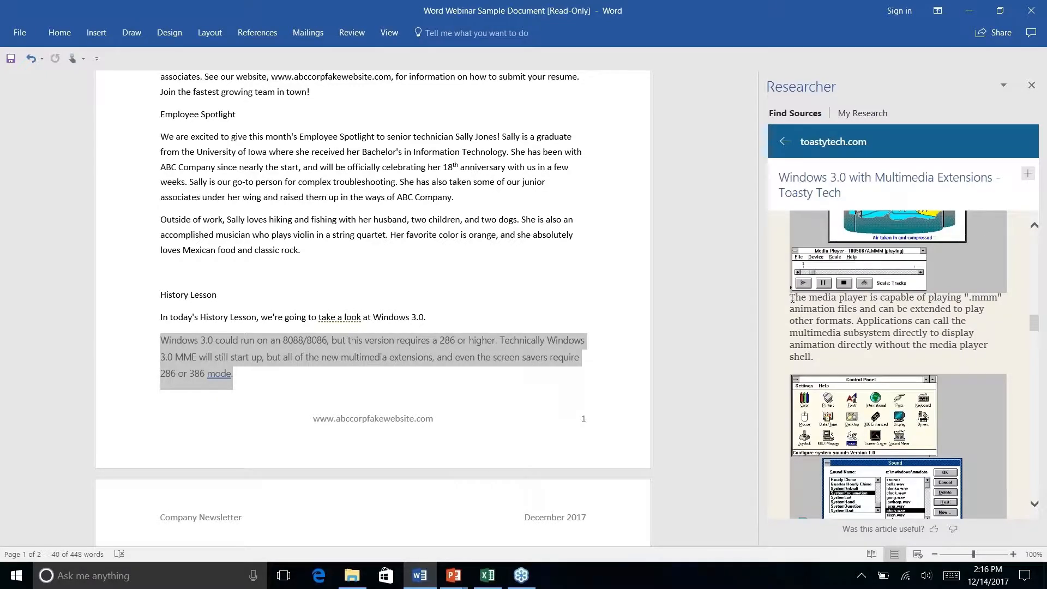
pyautogui.moveTo(789, 297); pyautogui.dragTo(838, 355)
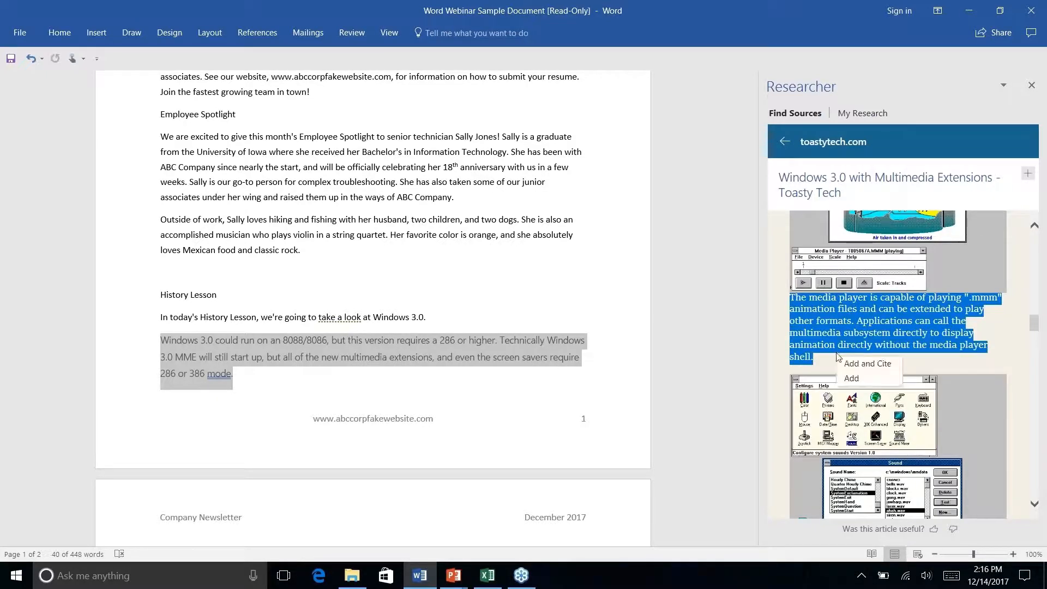
pyautogui.click(868, 363)
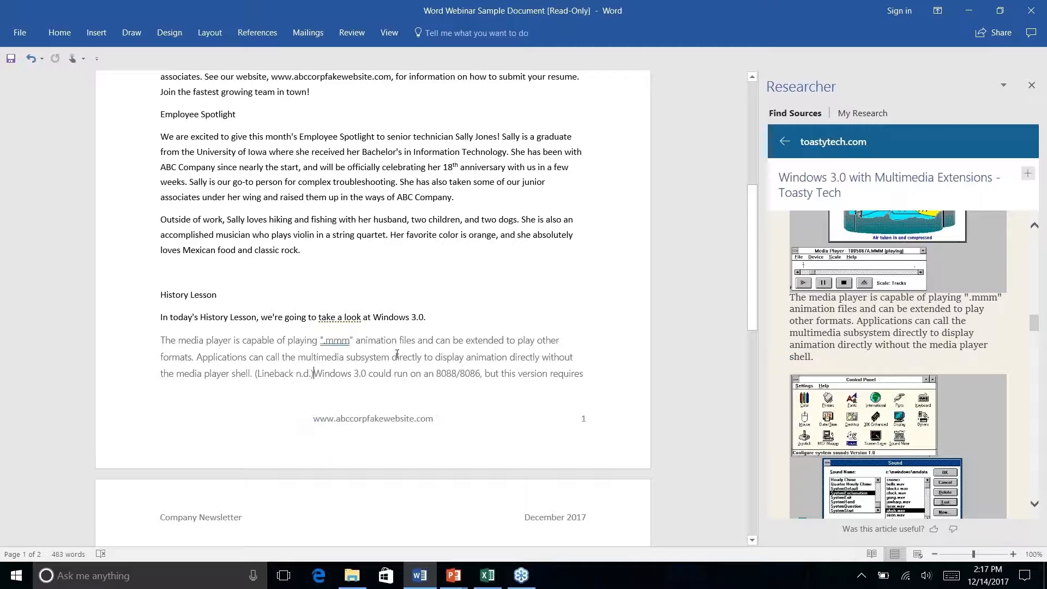
# Change the document's citation style to APA.
pyautogui.scroll(-3, 396, 352)
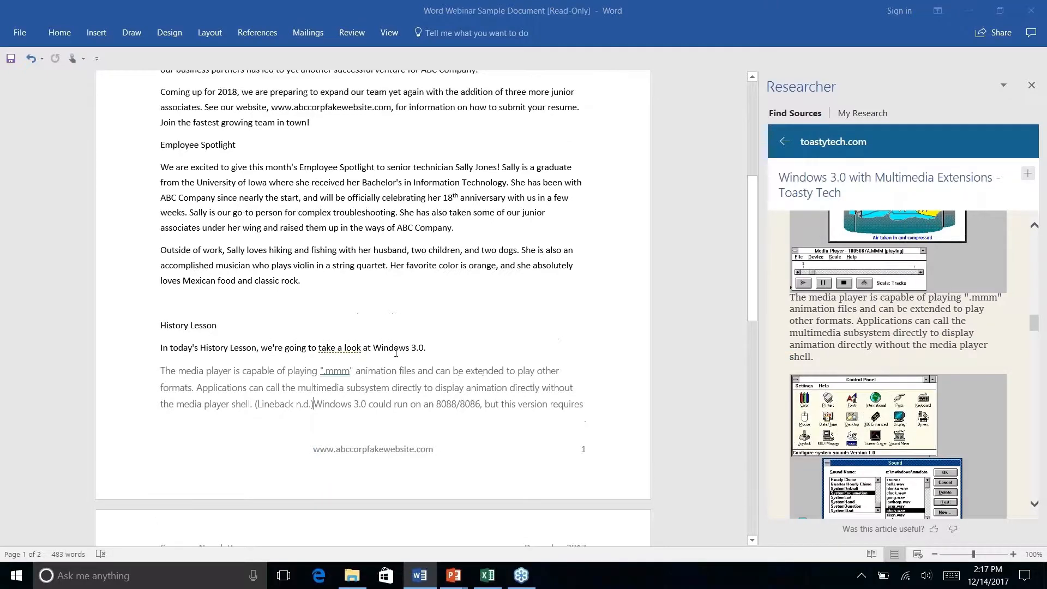
pyautogui.scroll(-3, 373, 306)
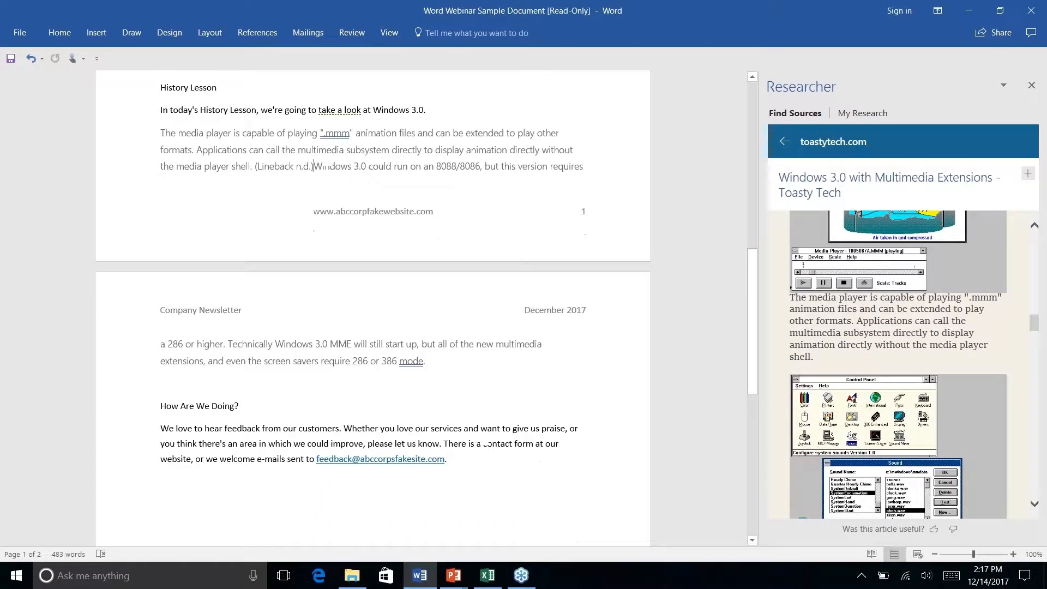
pyautogui.click(257, 33)
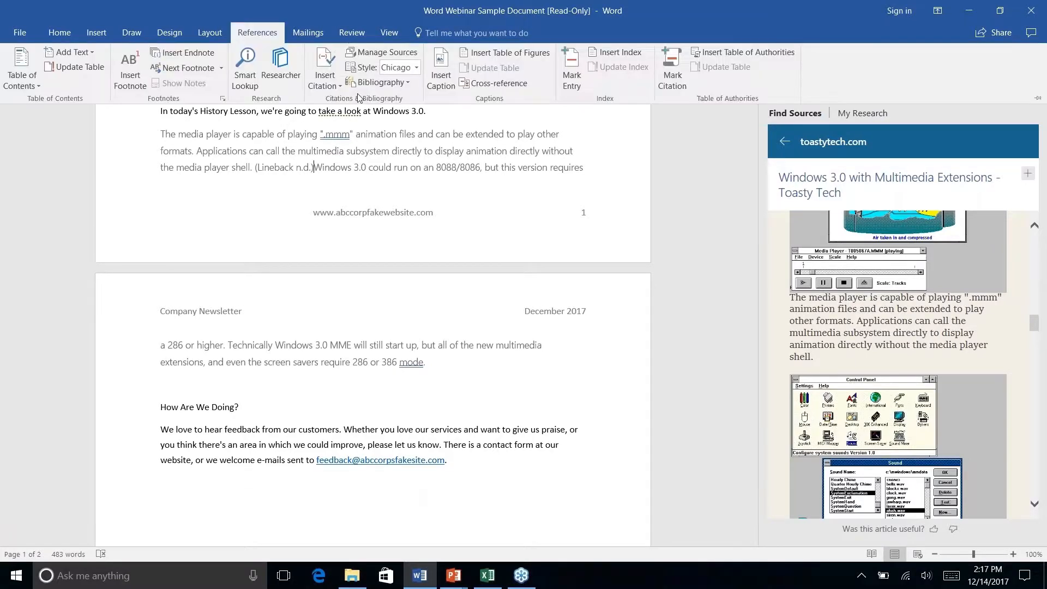
pyautogui.click(416, 68)
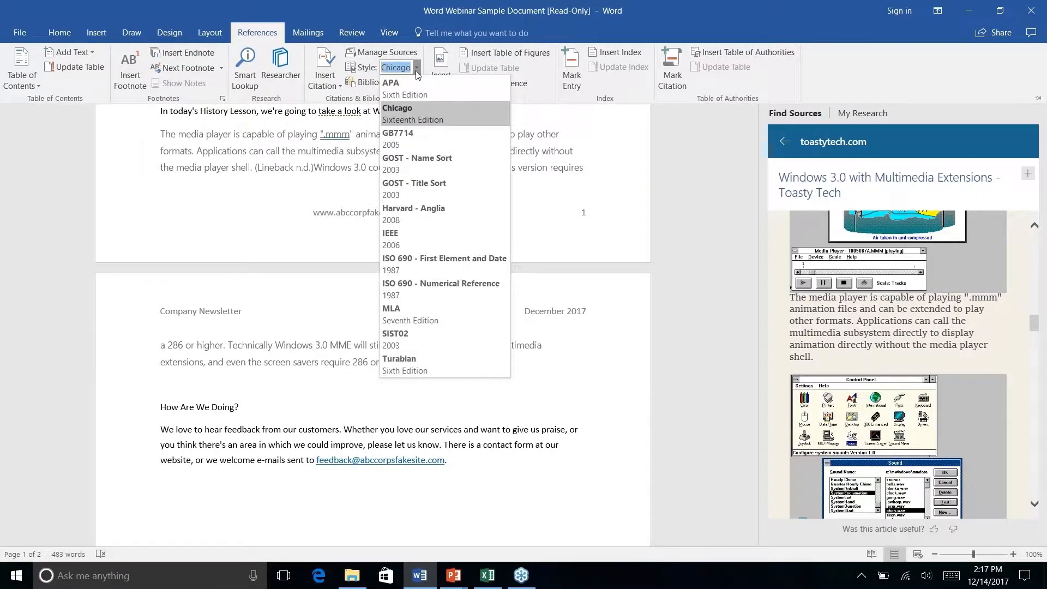
pyautogui.click(407, 95)
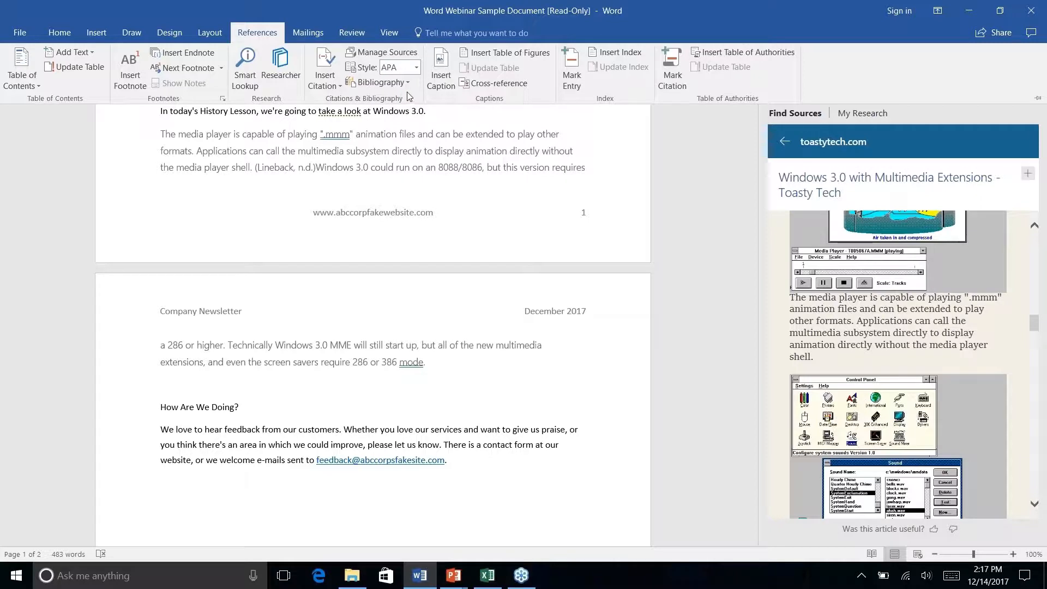
# Open the source details of the inserted citation, view the available source types, and close the details without changes.
pyautogui.click(318, 173)
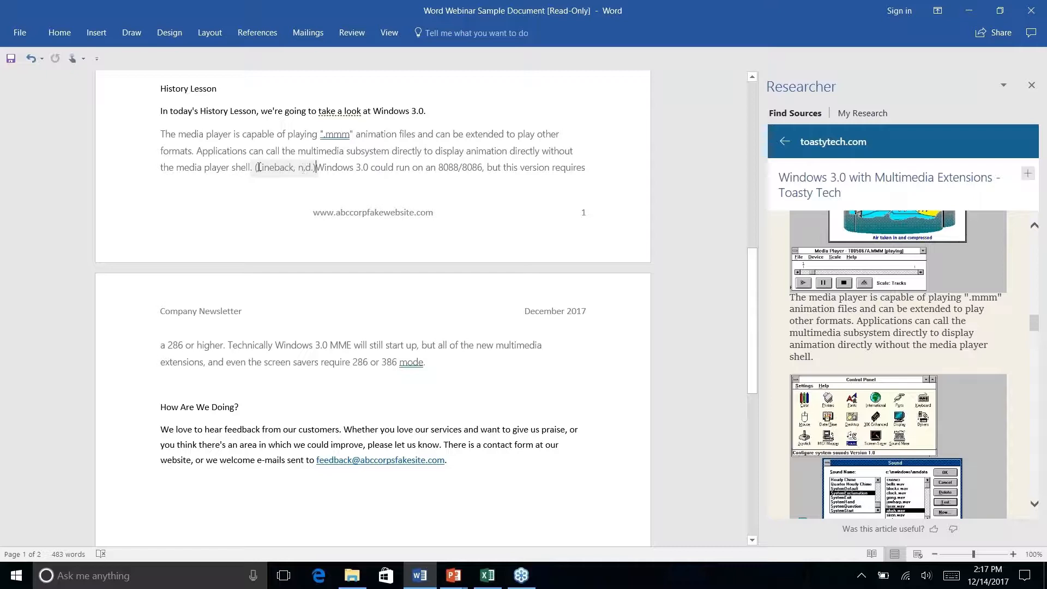
pyautogui.click(285, 169)
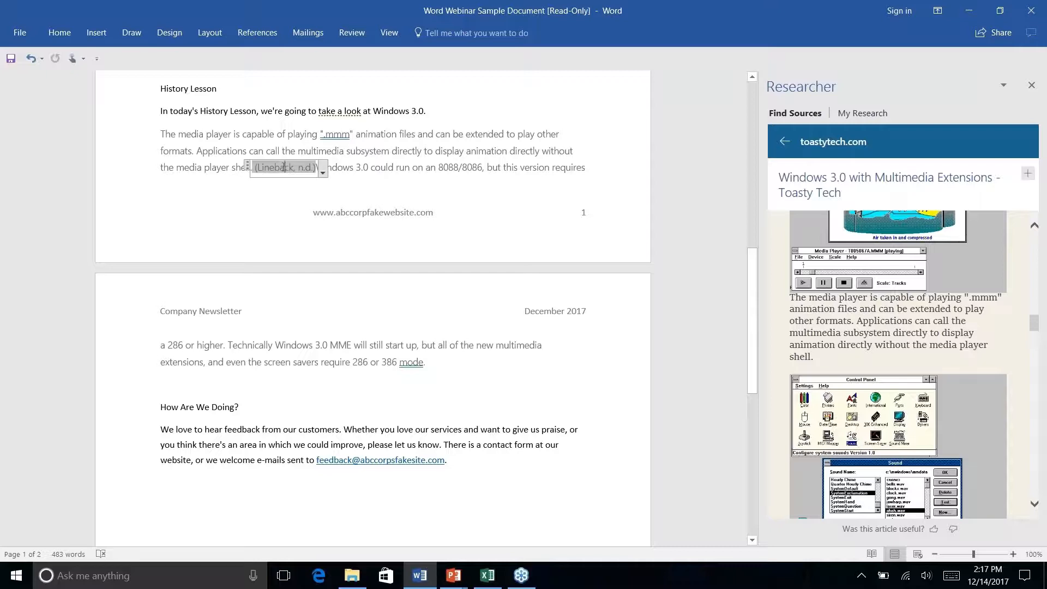
pyautogui.click(323, 173)
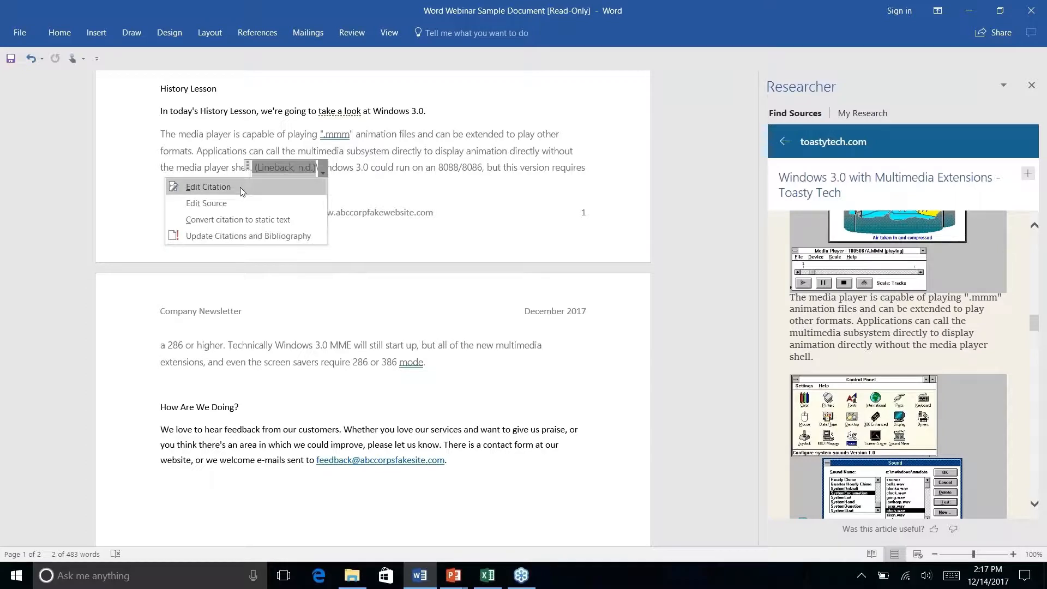
pyautogui.click(232, 203)
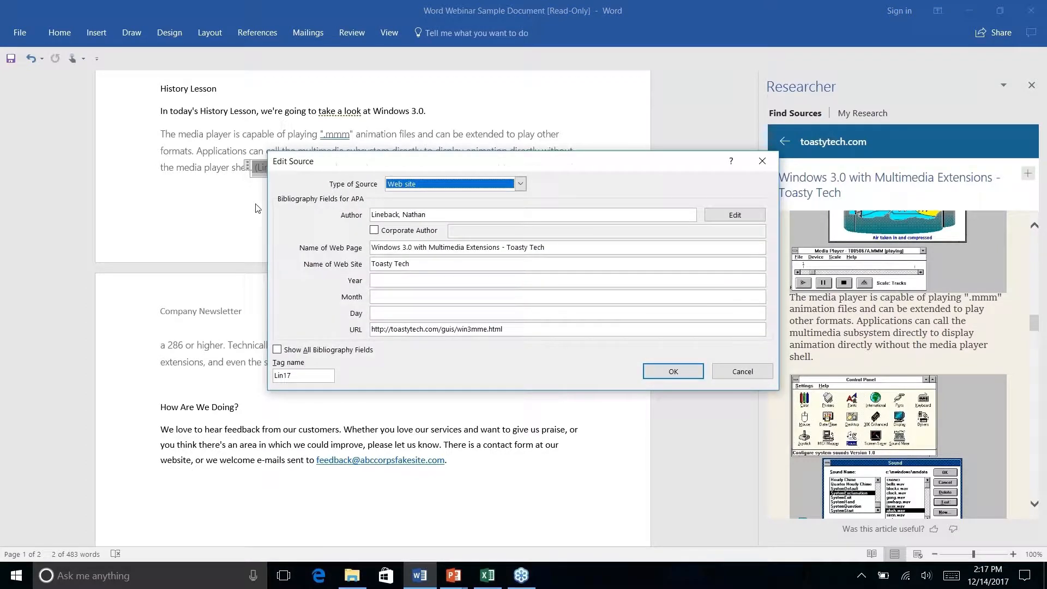
pyautogui.click(521, 184)
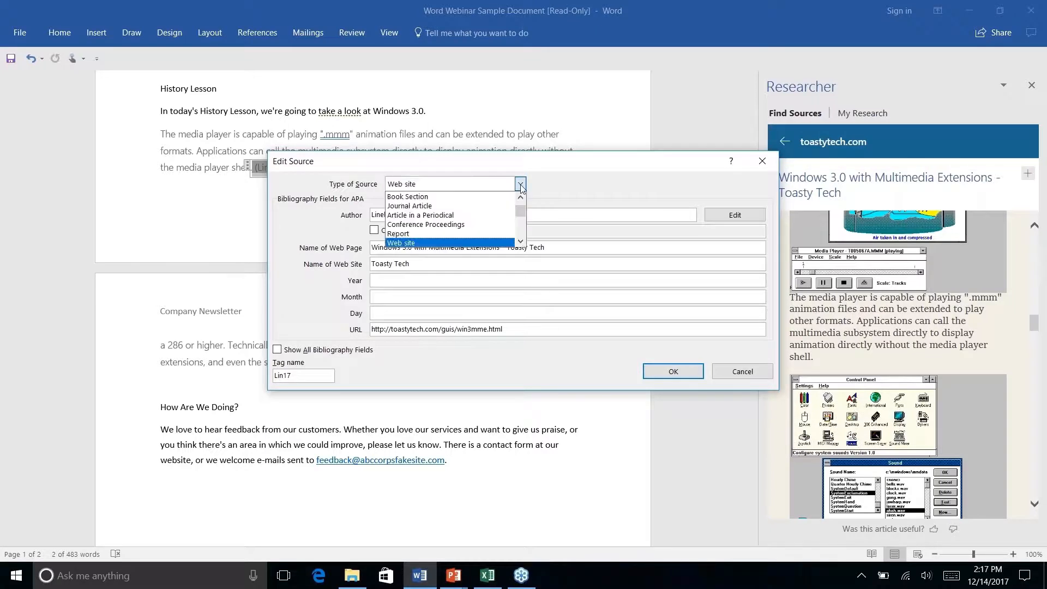
pyautogui.click(566, 188)
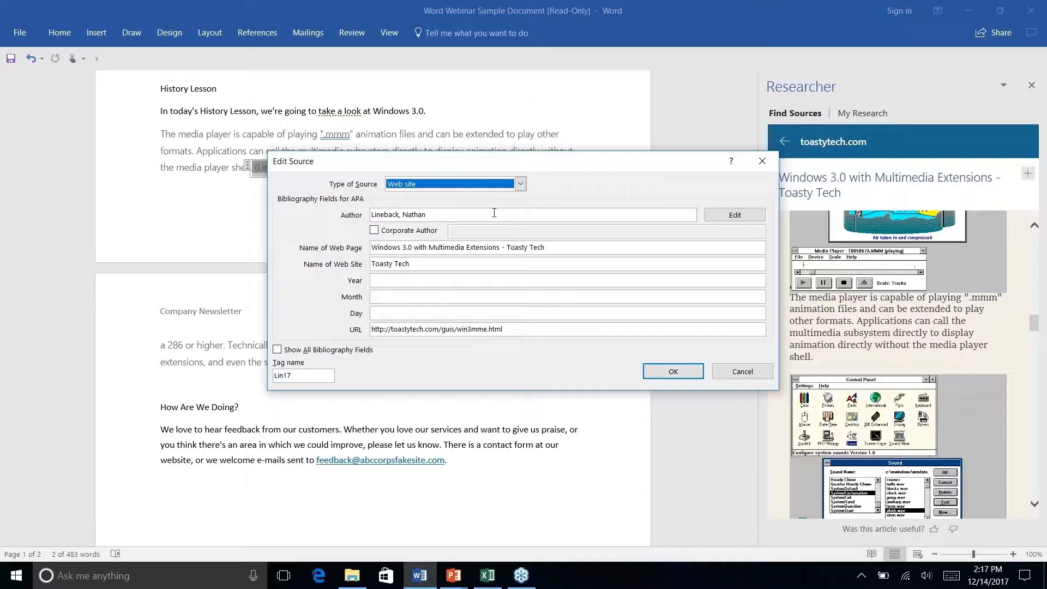
pyautogui.click(742, 372)
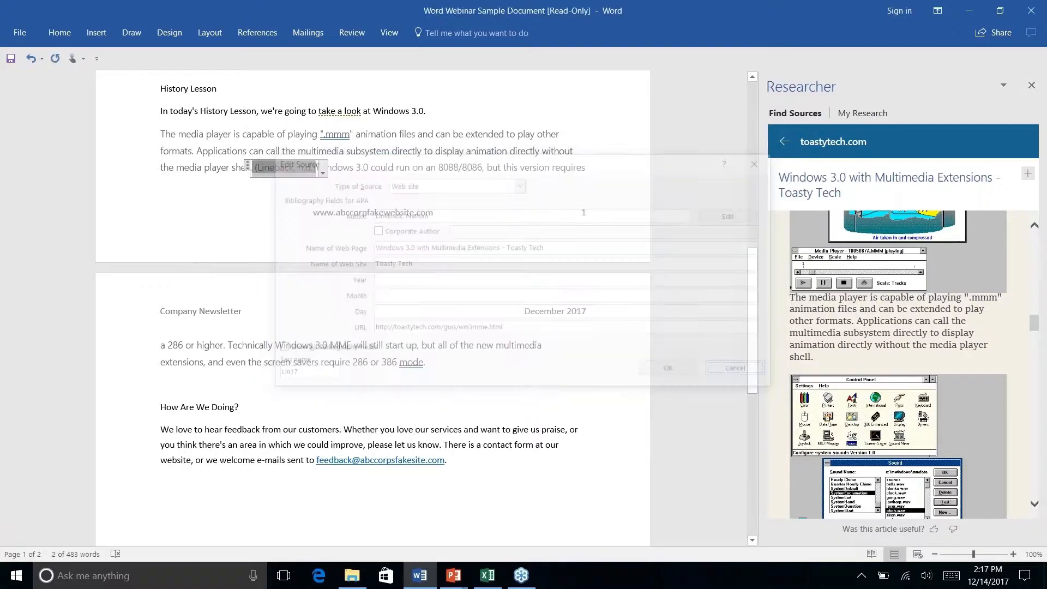
# Insert a bibliography in the built-in References format right after the History Lesson text on the second page.
pyautogui.click(257, 32)
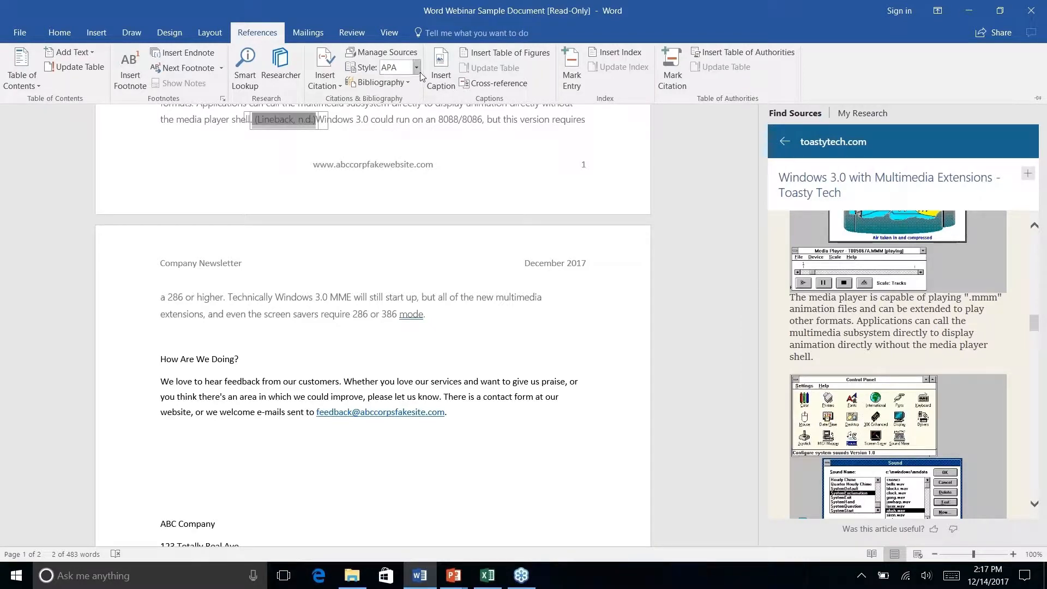
pyautogui.click(493, 211)
pyautogui.scroll(-5, 491, 208)
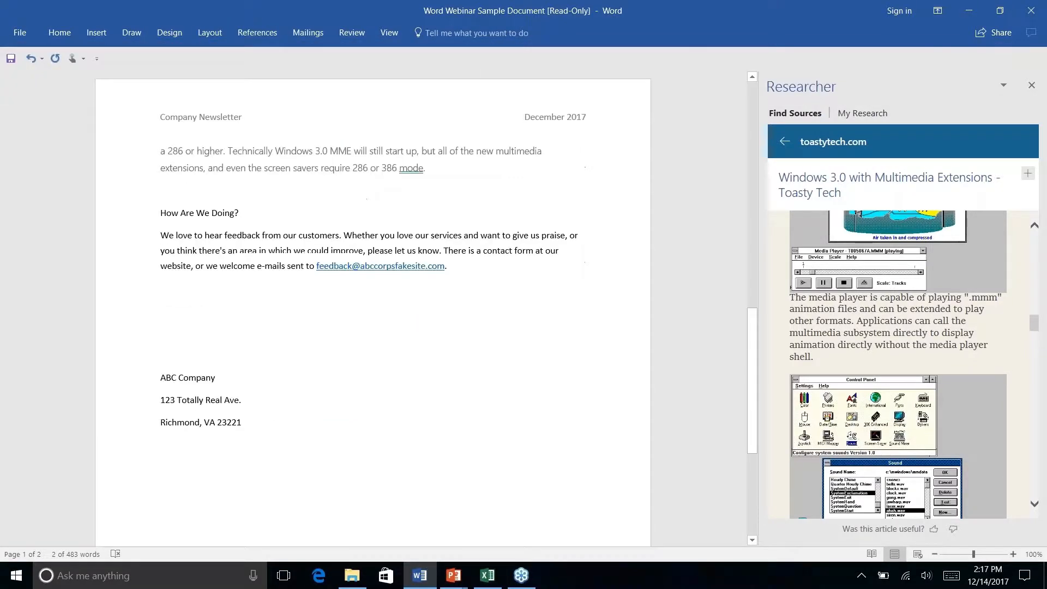
pyautogui.scroll(9, 485, 205)
pyautogui.click(476, 203)
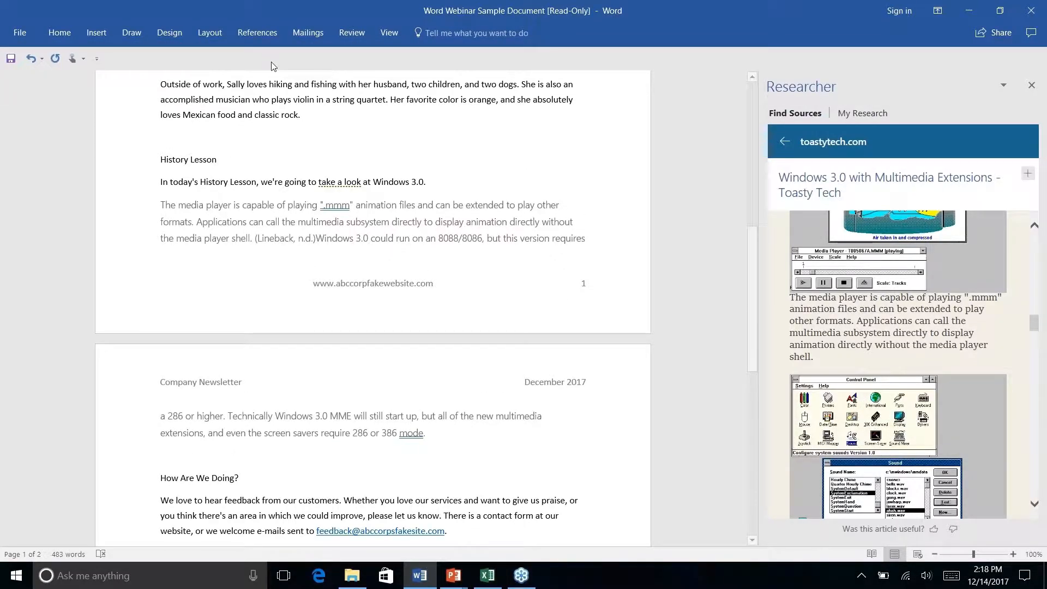
pyautogui.click(248, 34)
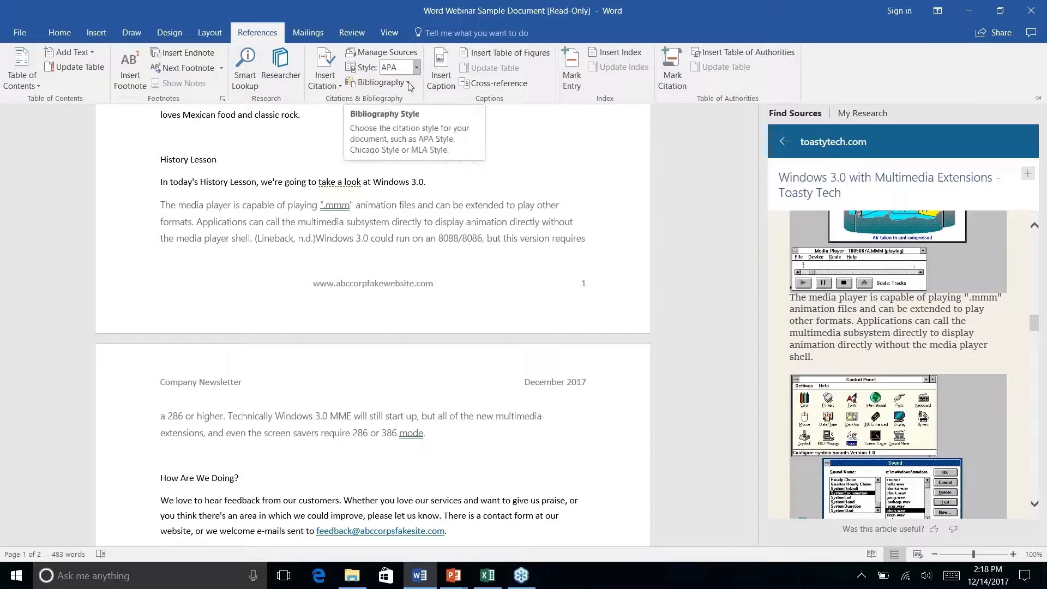
pyautogui.hotkey('ctrl', 'F1')
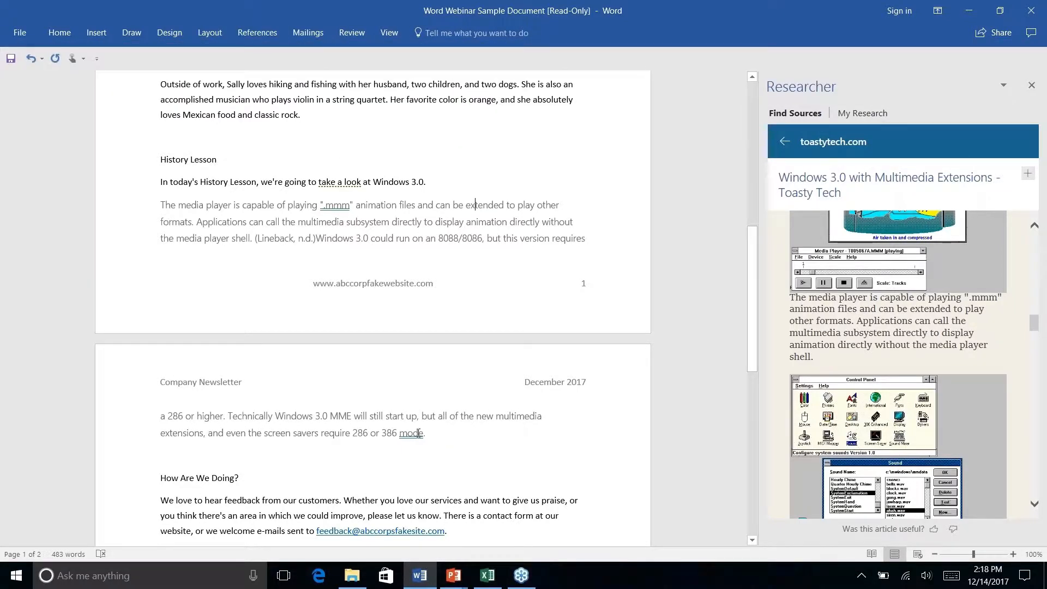
pyautogui.rightClick(428, 434)
pyautogui.press('Escape')
pyautogui.click(266, 36)
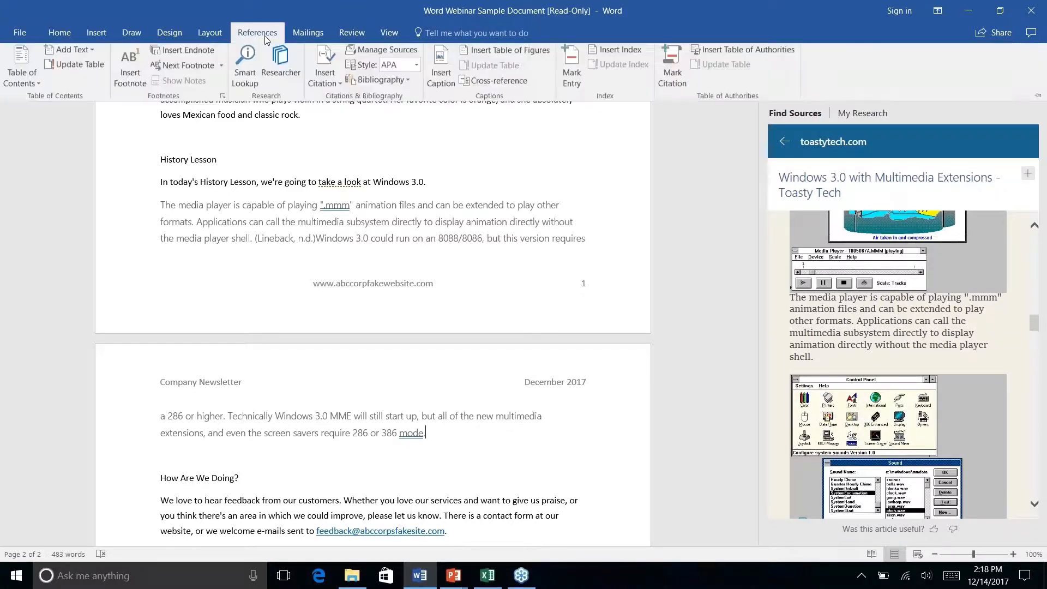
pyautogui.click(407, 81)
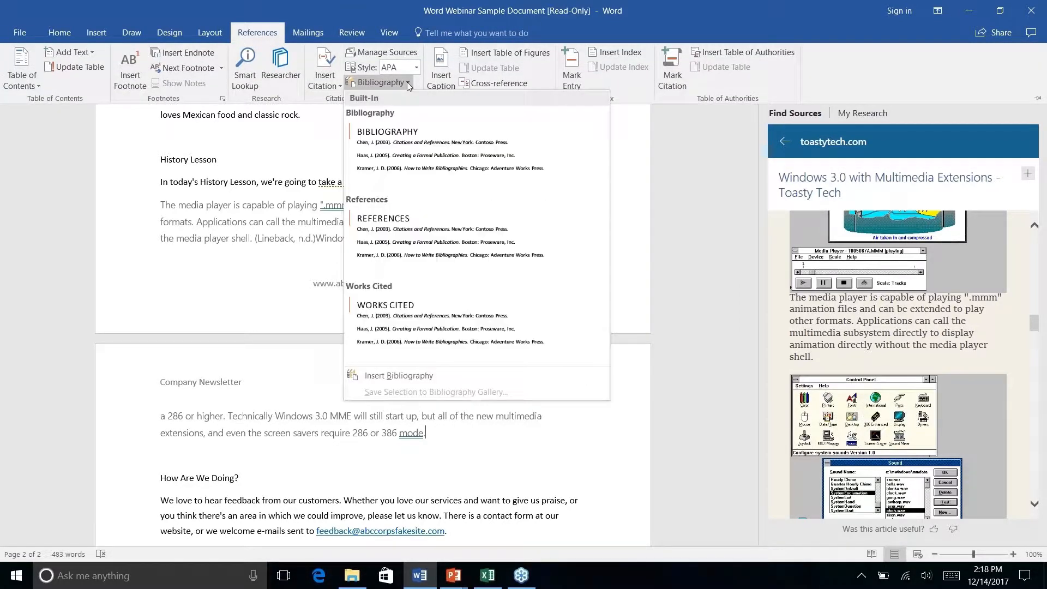
pyautogui.click(407, 246)
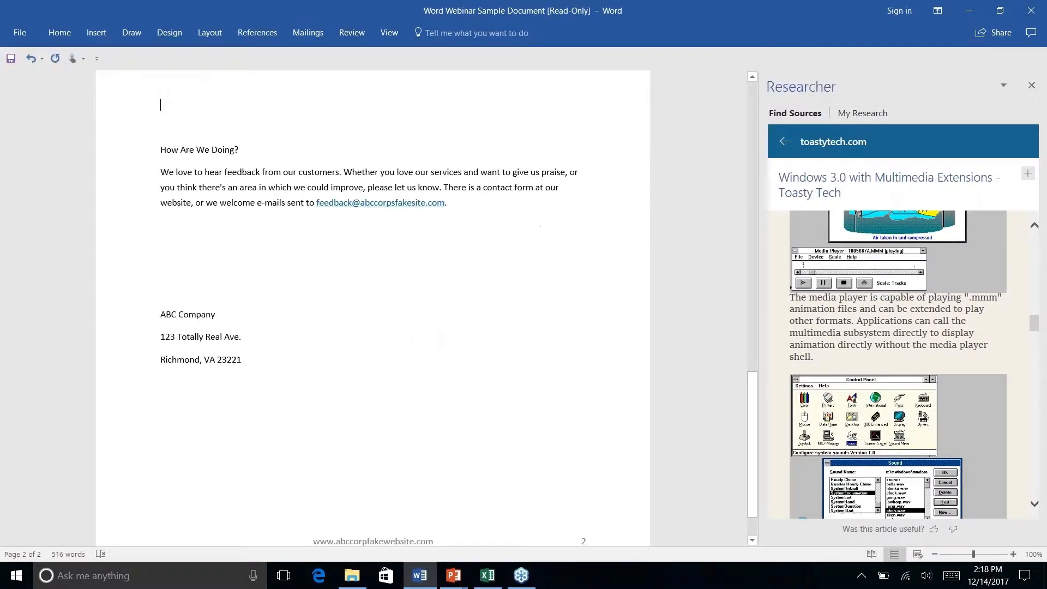
# Review the inserted References list and compare its entries with the in-text citation in the History Lesson section.
pyautogui.scroll(15, 372, 305)
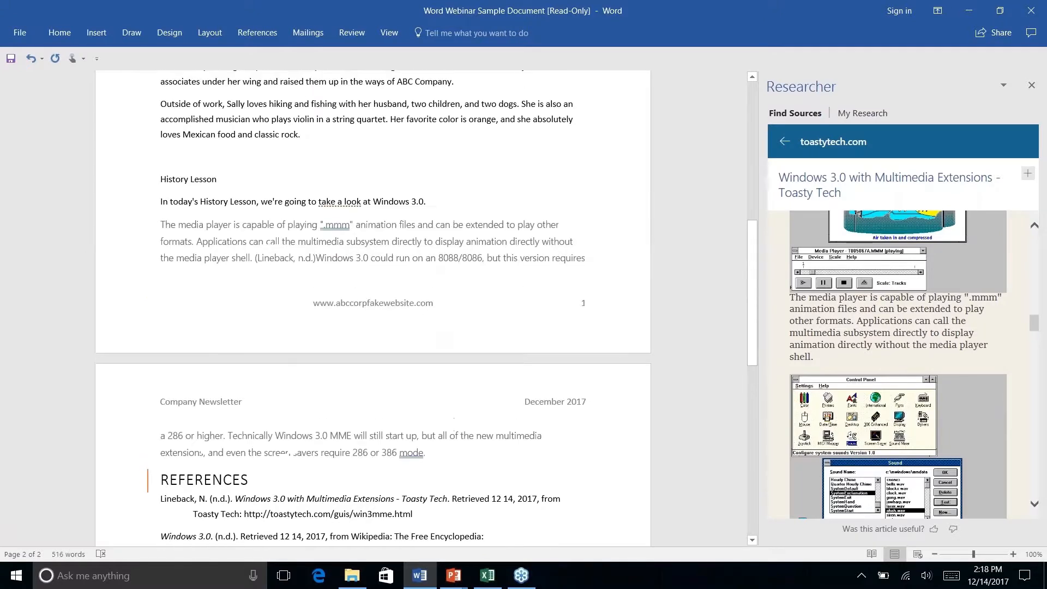
pyautogui.scroll(-1, 372, 305)
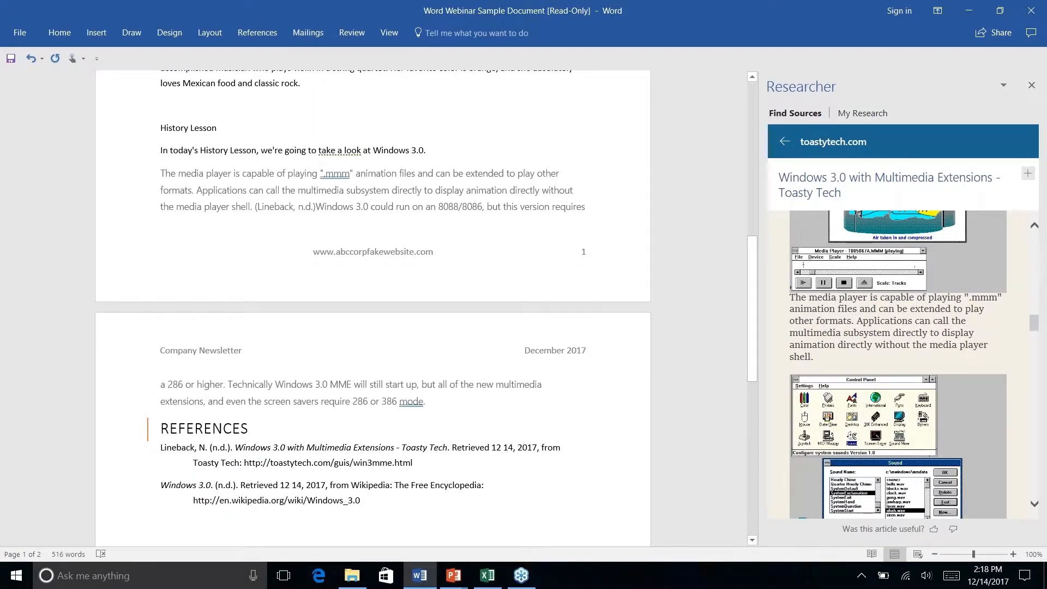
pyautogui.click(299, 207)
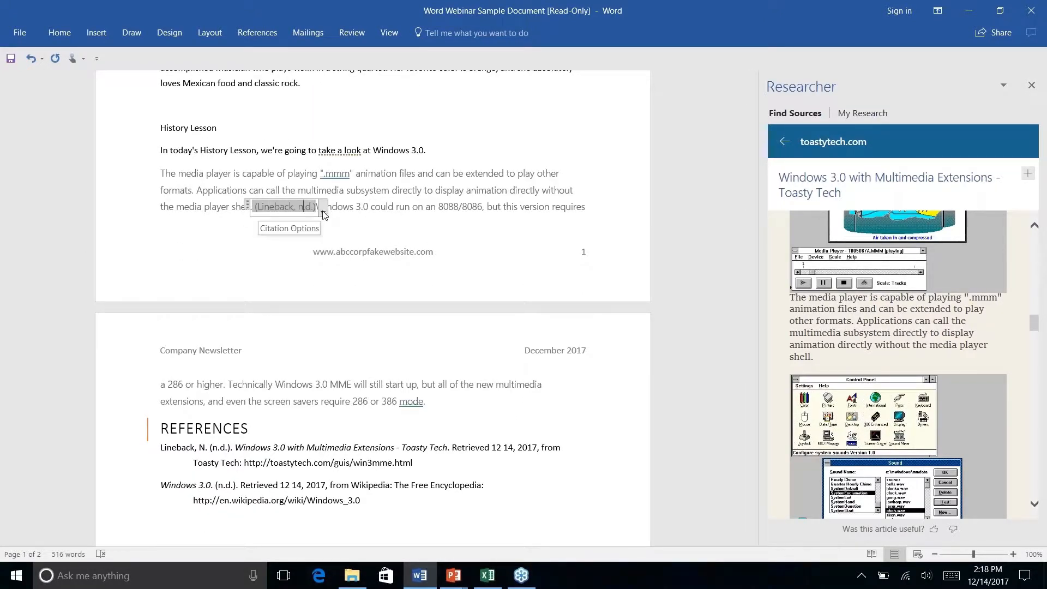
pyautogui.rightClick(381, 380)
pyautogui.click(380, 379)
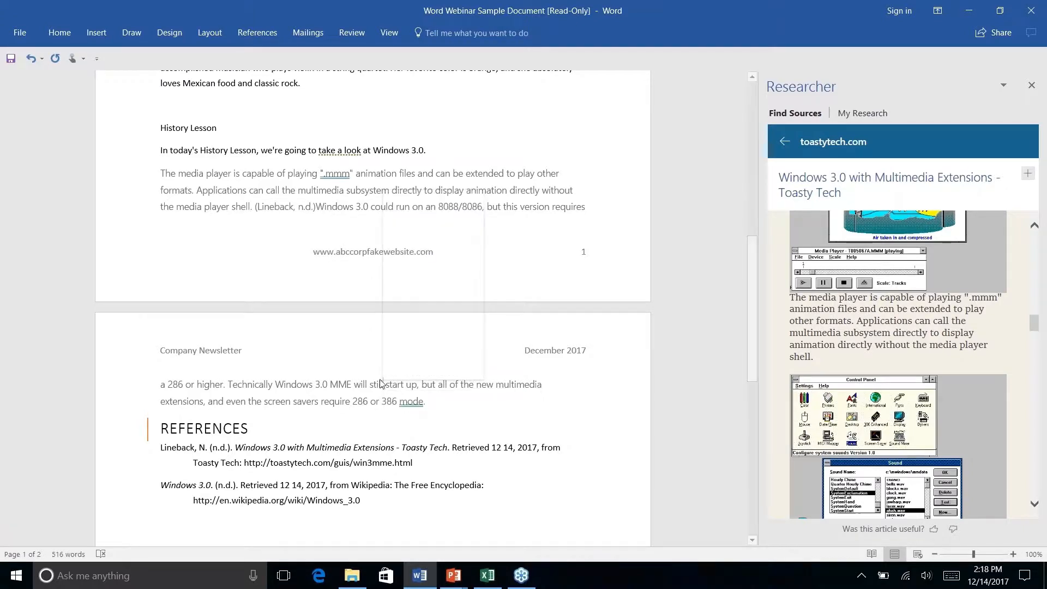
pyautogui.rightClick(380, 383)
pyautogui.click(380, 382)
pyautogui.scroll(-4, 387, 365)
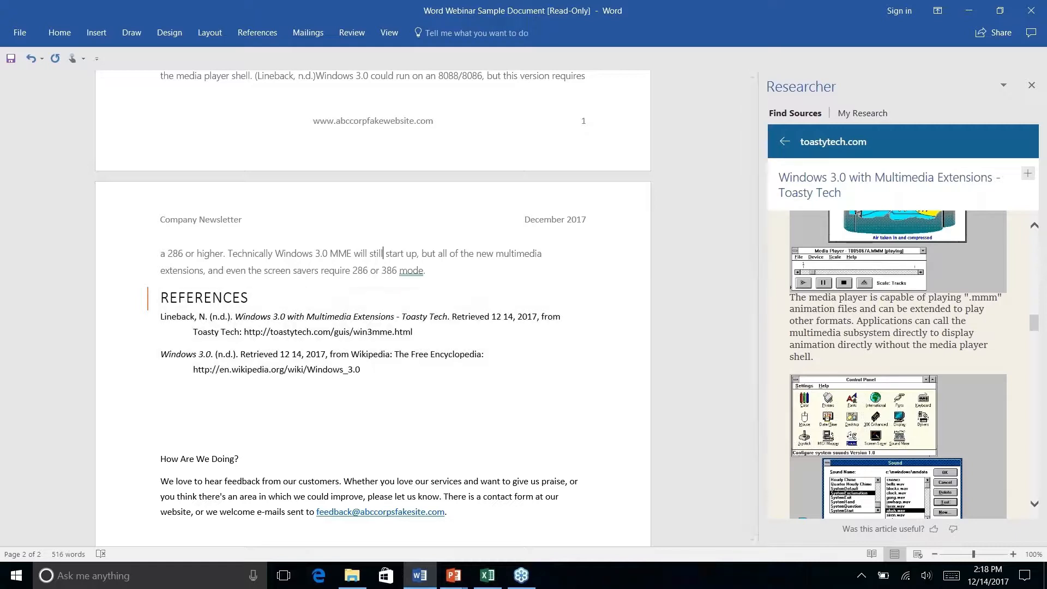
pyautogui.scroll(-3, 373, 327)
pyautogui.scroll(5, 373, 327)
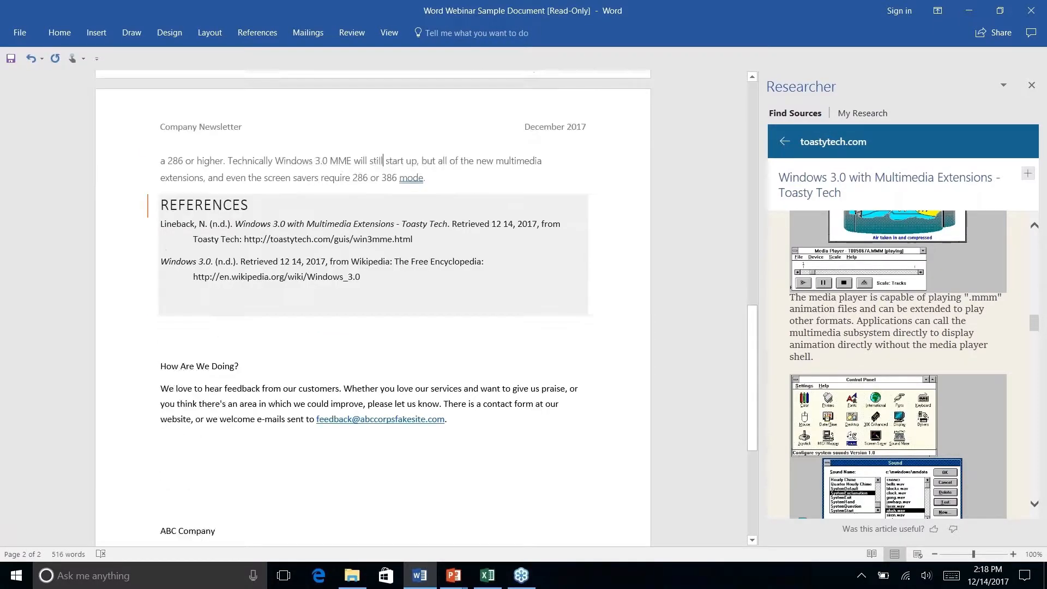
# Close and reopen Researcher, view its My Research section, and close Researcher again.
pyautogui.click(1031, 85)
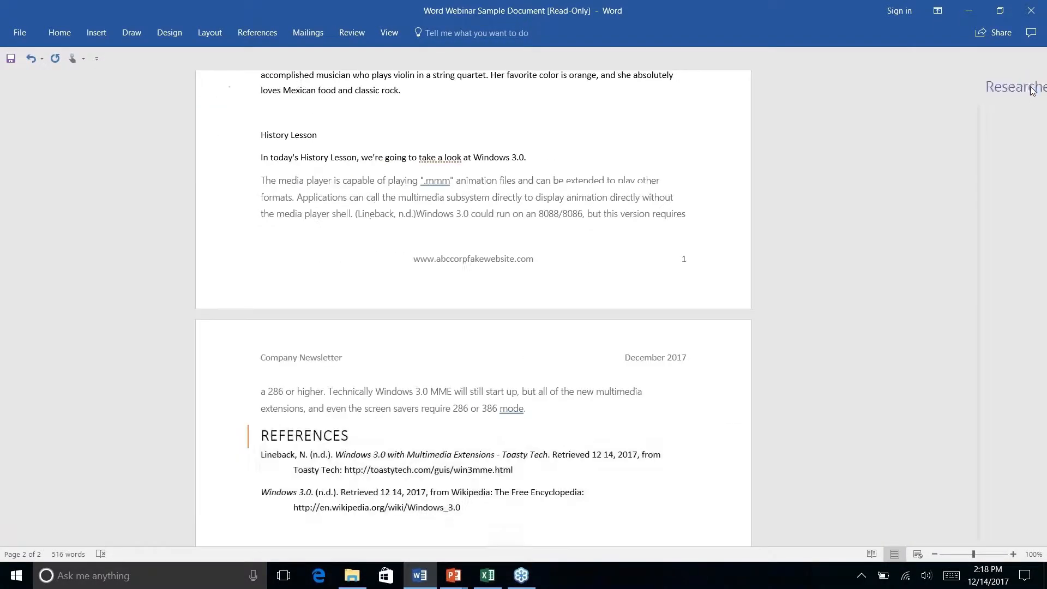
pyautogui.click(273, 33)
pyautogui.click(278, 74)
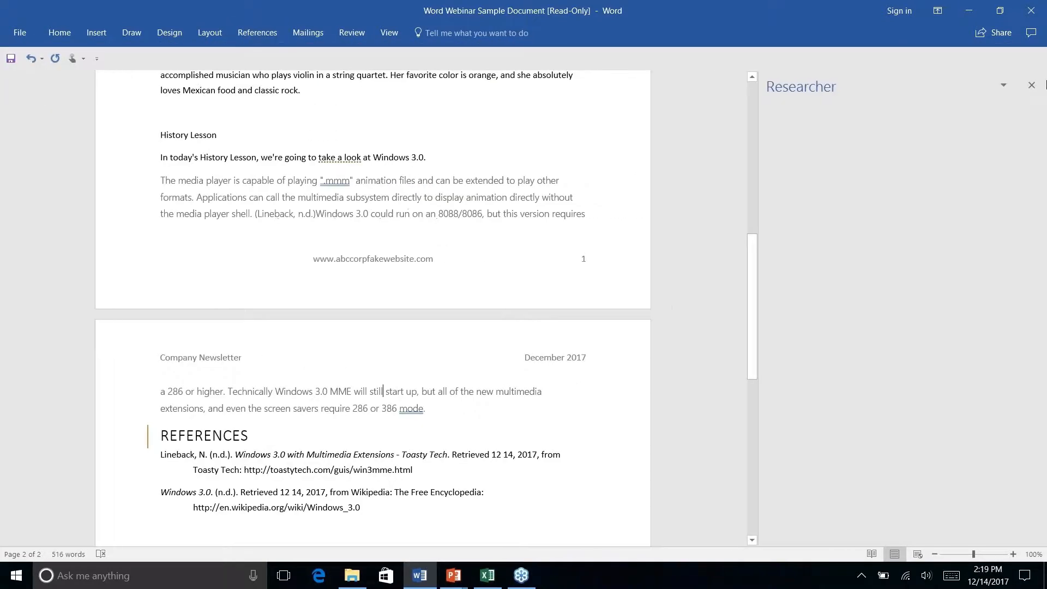
pyautogui.click(849, 114)
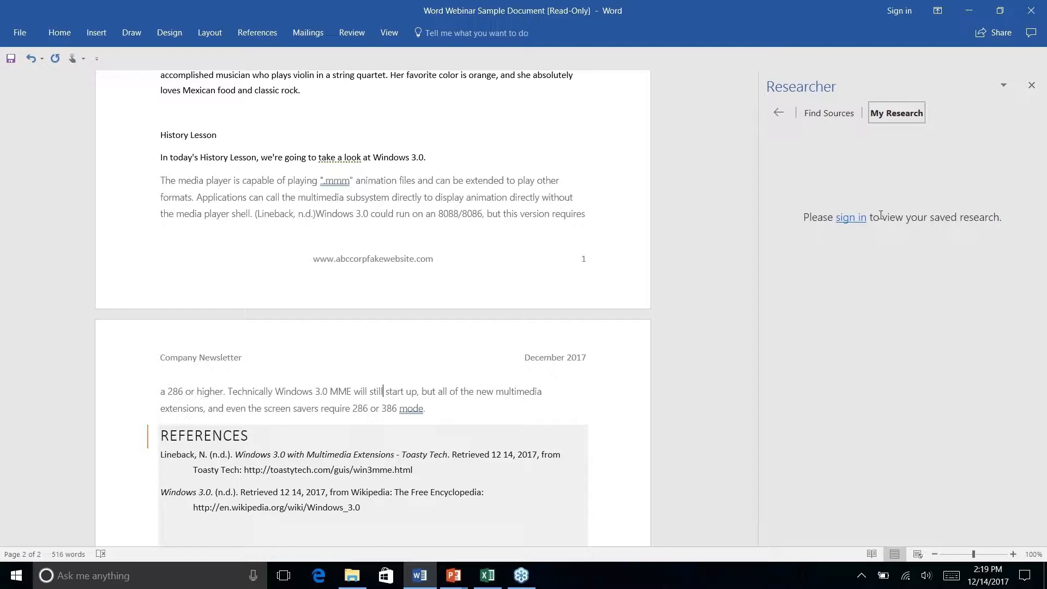
pyautogui.click(1032, 86)
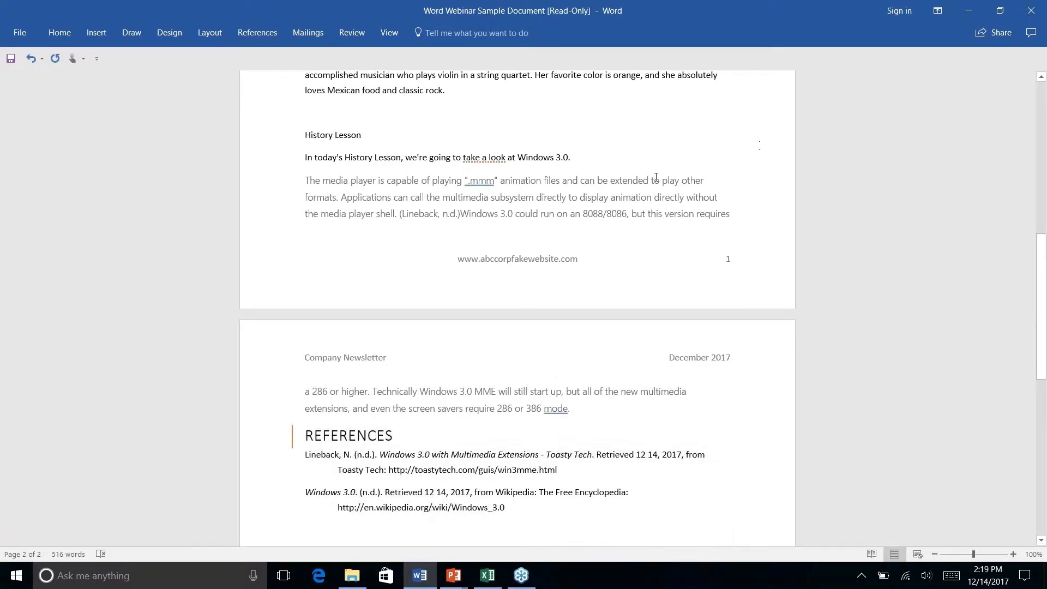
# Look through the newsletter from its introduction to the References list and back to the History Lesson section.
pyautogui.scroll(10, 517, 308)
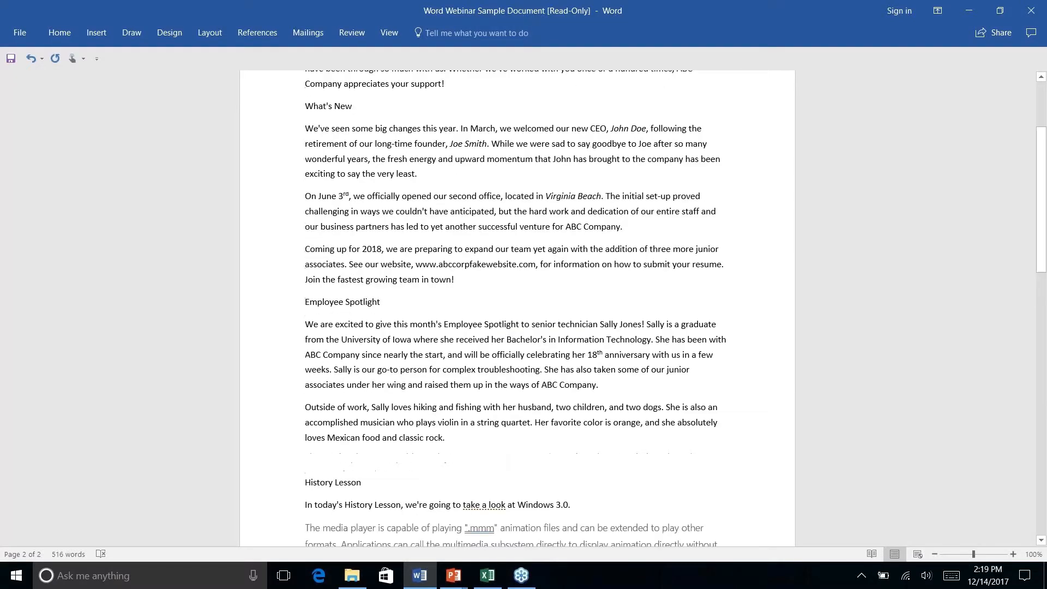
pyautogui.scroll(-1, 517, 308)
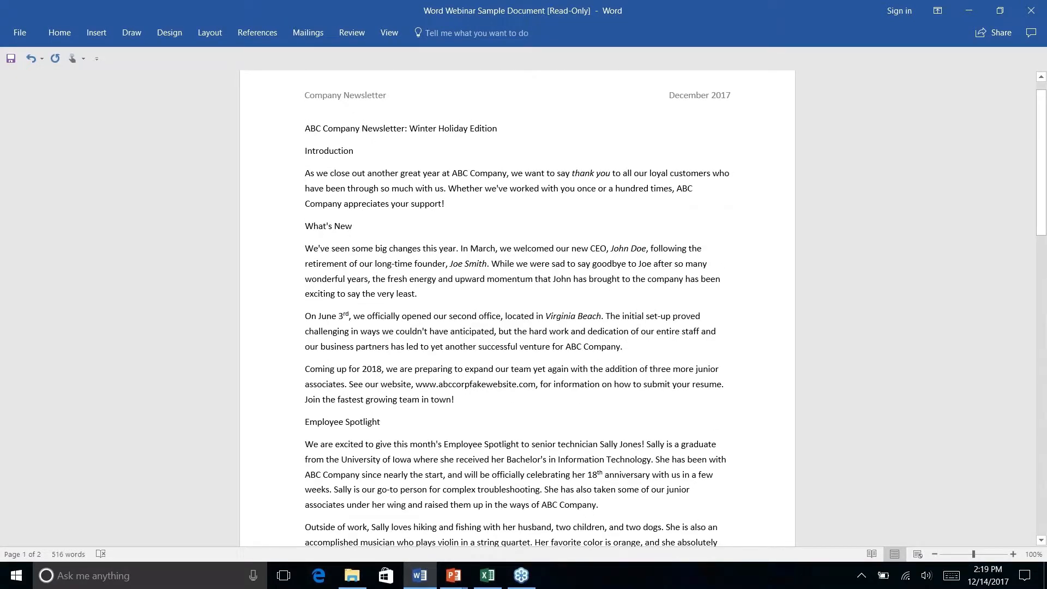
pyautogui.scroll(-10, 517, 309)
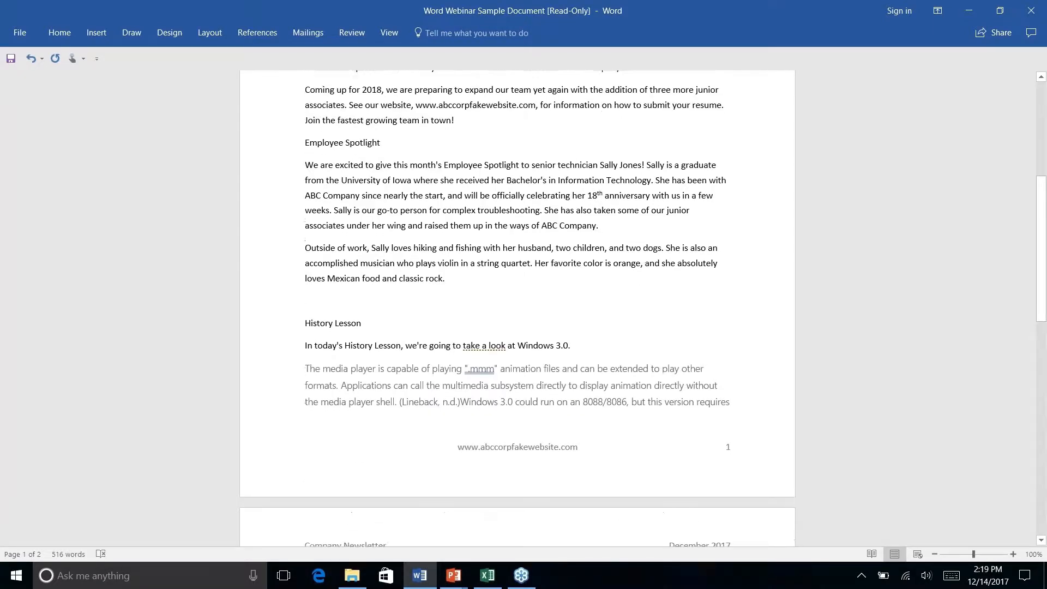
pyautogui.scroll(-3, 517, 308)
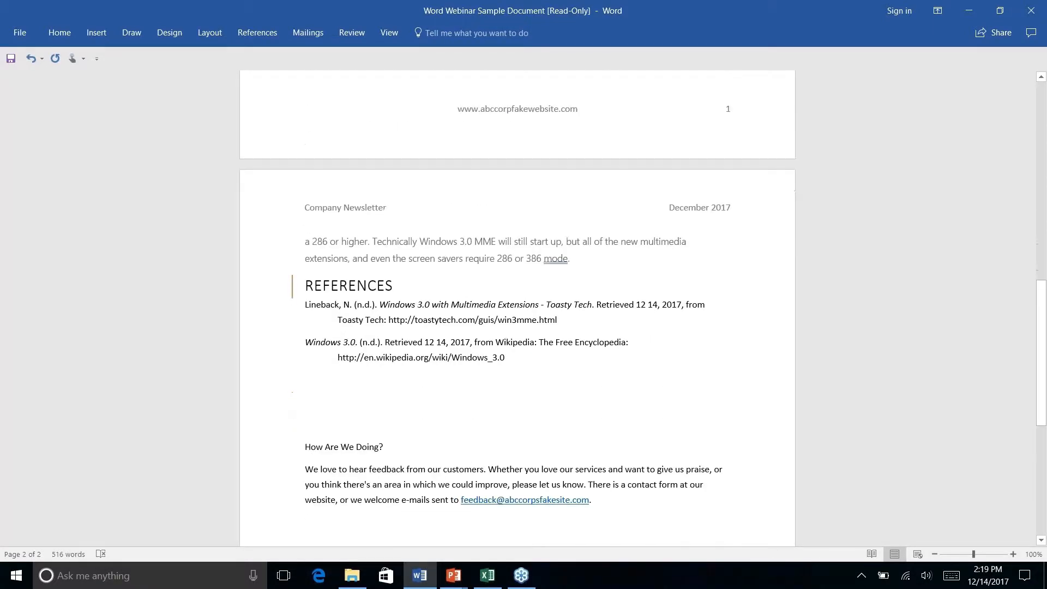
pyautogui.scroll(2, 517, 308)
pyautogui.scroll(3, 517, 309)
pyautogui.scroll(-2, 517, 308)
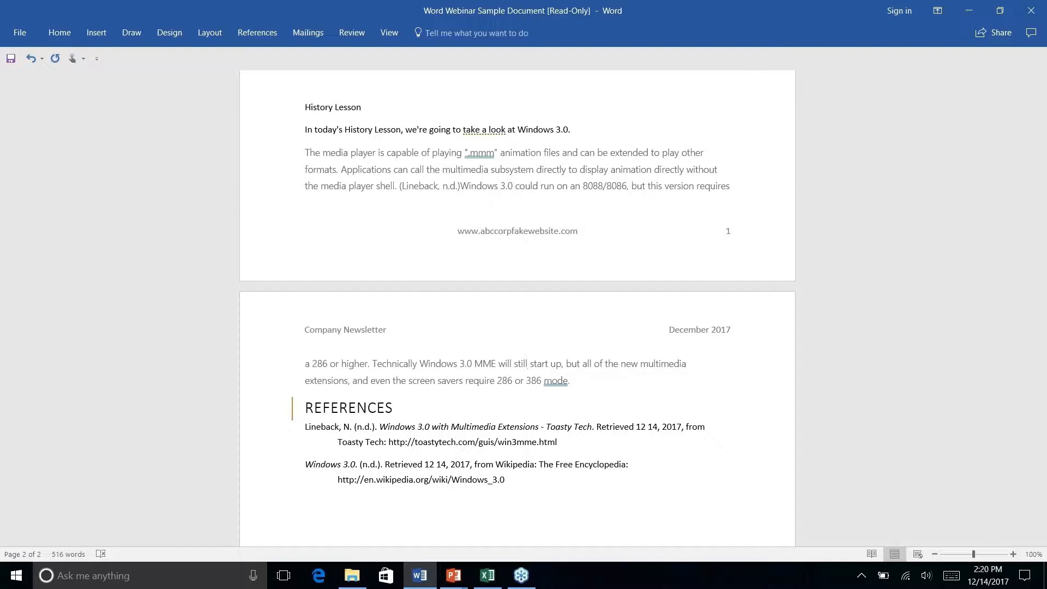
# Switch to the PowerPoint slide show, advance to the Quick Parts title slide, and return to the Word document.
pyautogui.hotkey('alt', 'Tab')
pyautogui.press('Right')
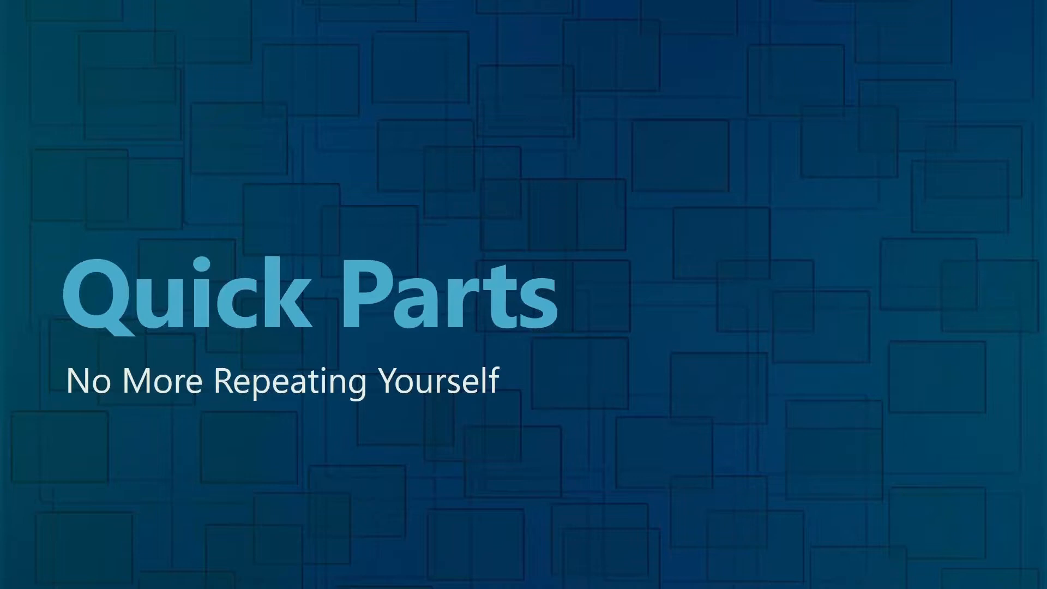
pyautogui.hotkey('alt', 'Tab')
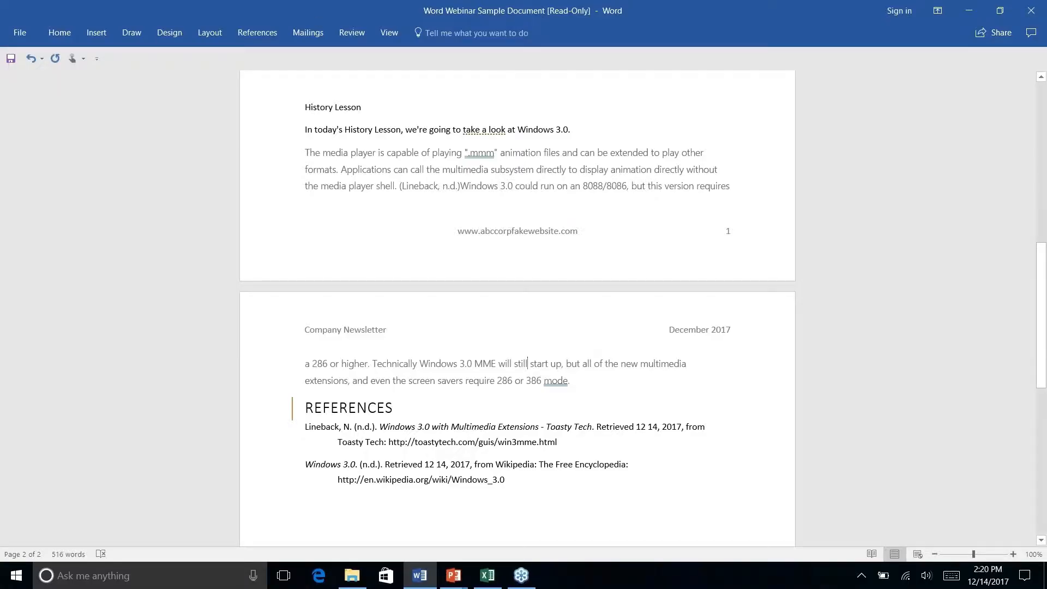
# Center the three-line company name and address block at the end of the newsletter.
pyautogui.scroll(3, 650, 161)
pyautogui.scroll(-15, 518, 314)
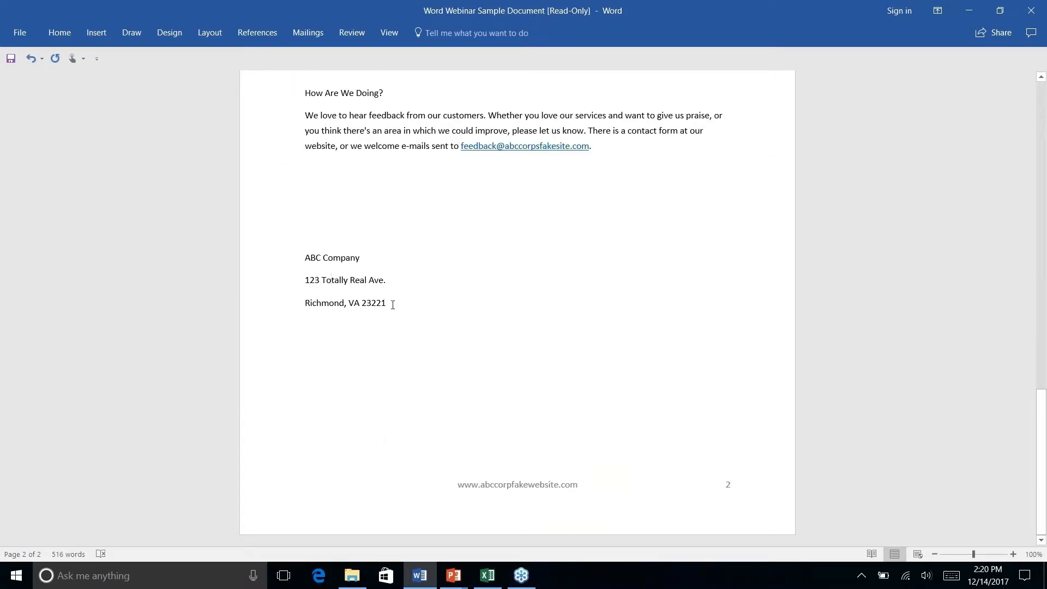
pyautogui.moveTo(393, 305); pyautogui.dragTo(300, 254)
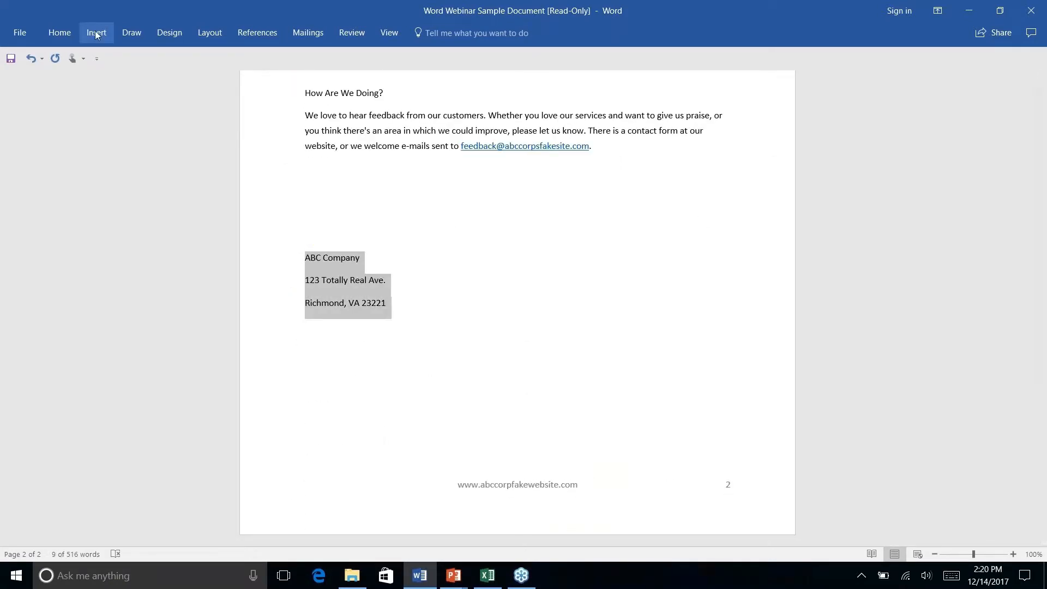
pyautogui.click(60, 33)
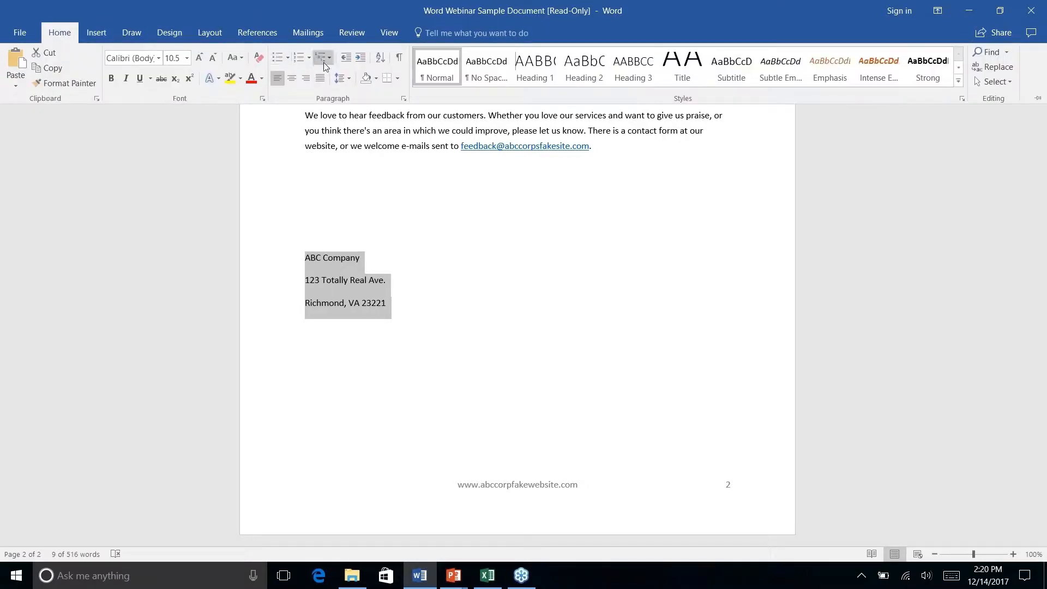
pyautogui.click(292, 79)
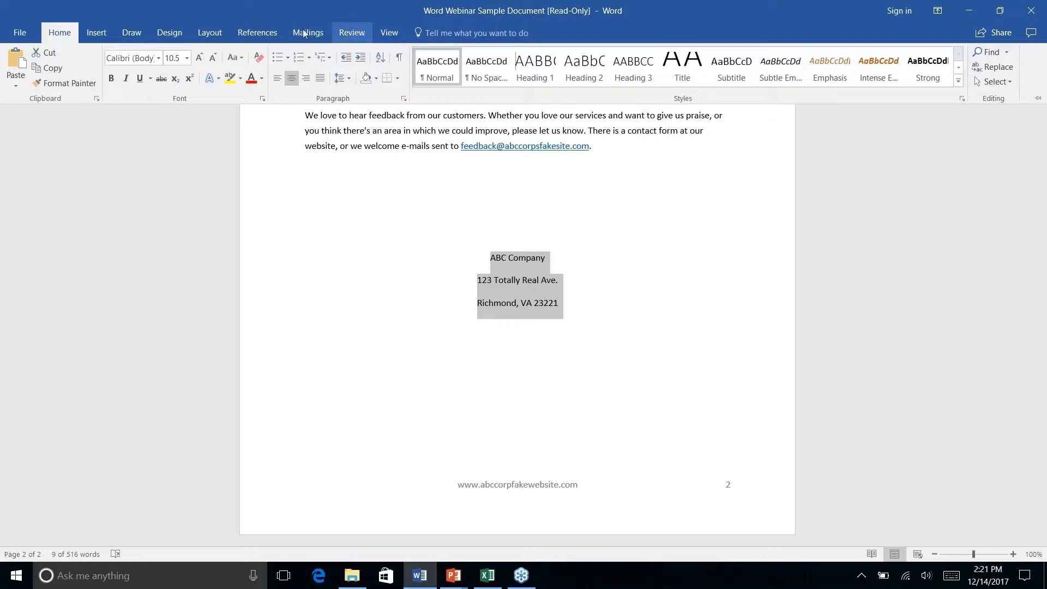
pyautogui.click(195, 34)
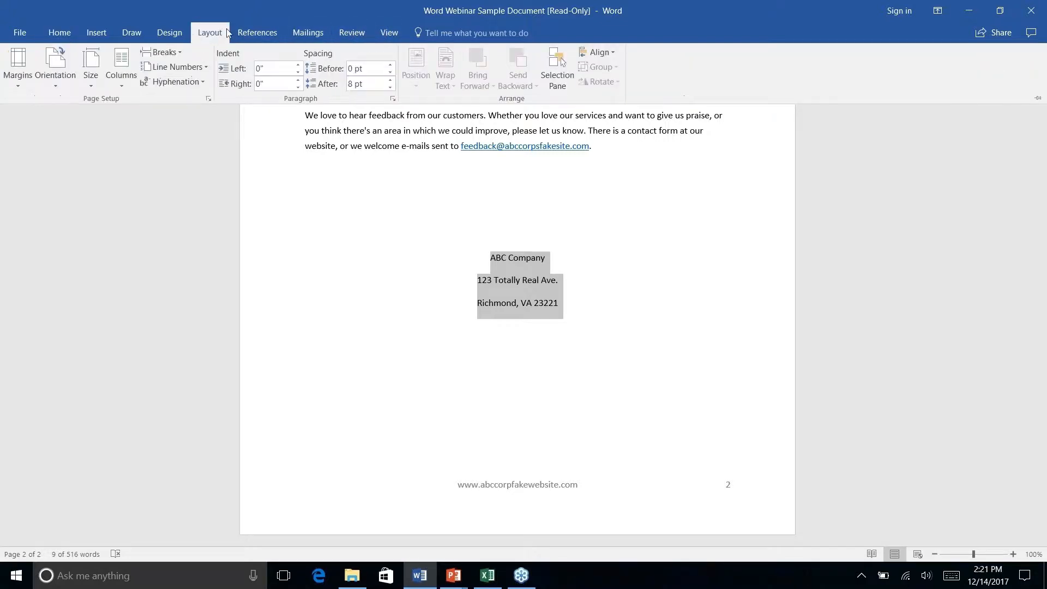
pyautogui.click(176, 34)
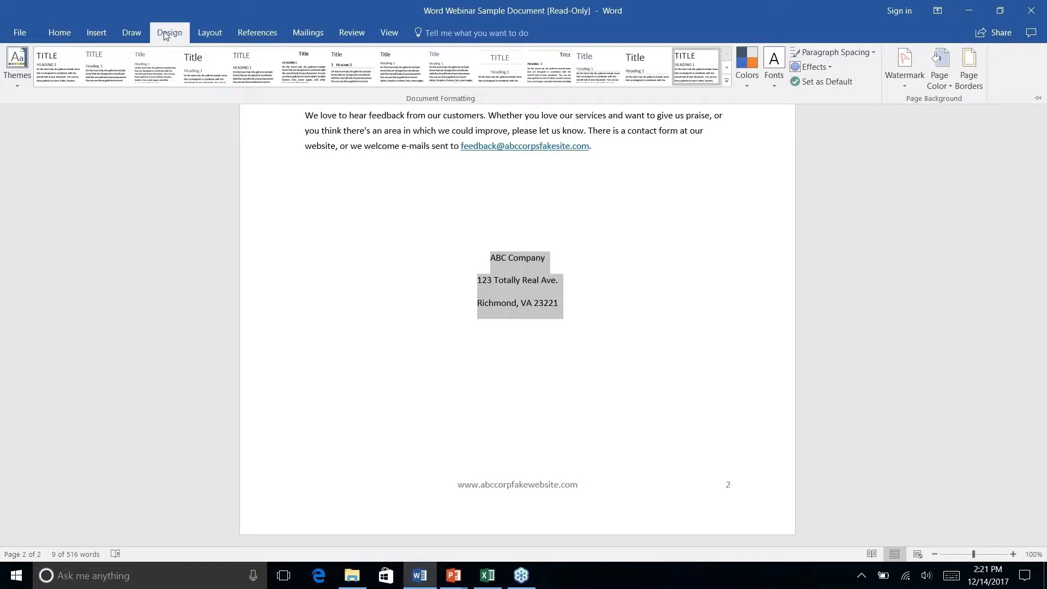
pyautogui.click(91, 35)
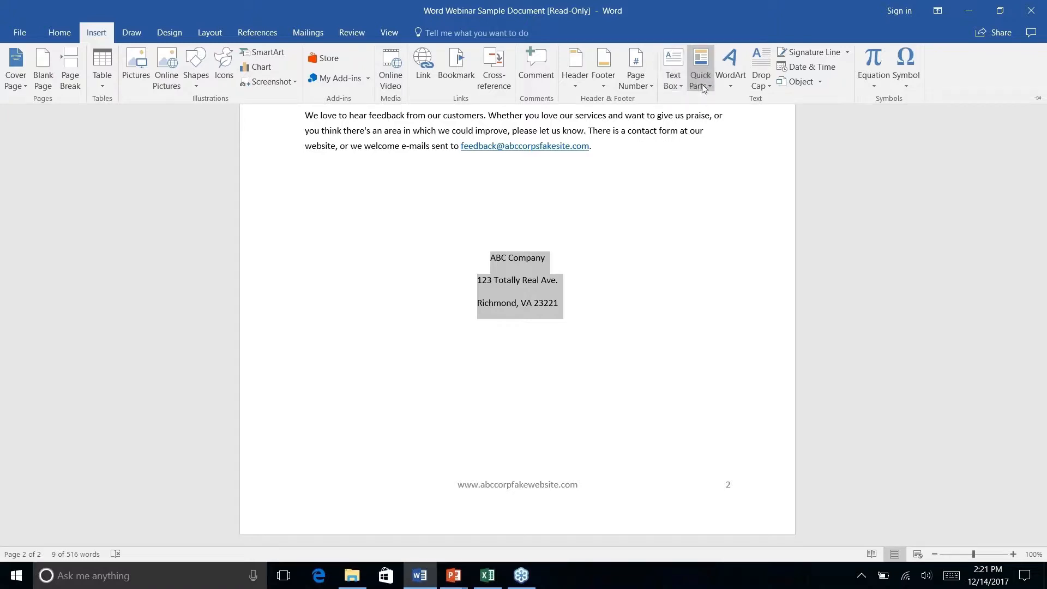
pyautogui.click(549, 215)
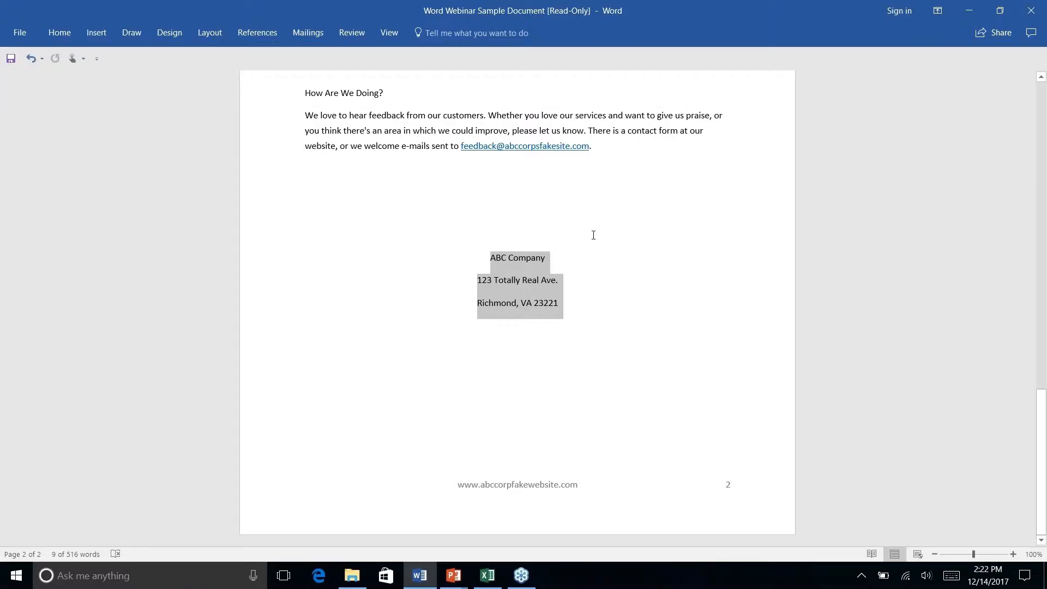
# Save the selected company address block to the AutoText gallery as a building block named Company Address.
pyautogui.click(97, 33)
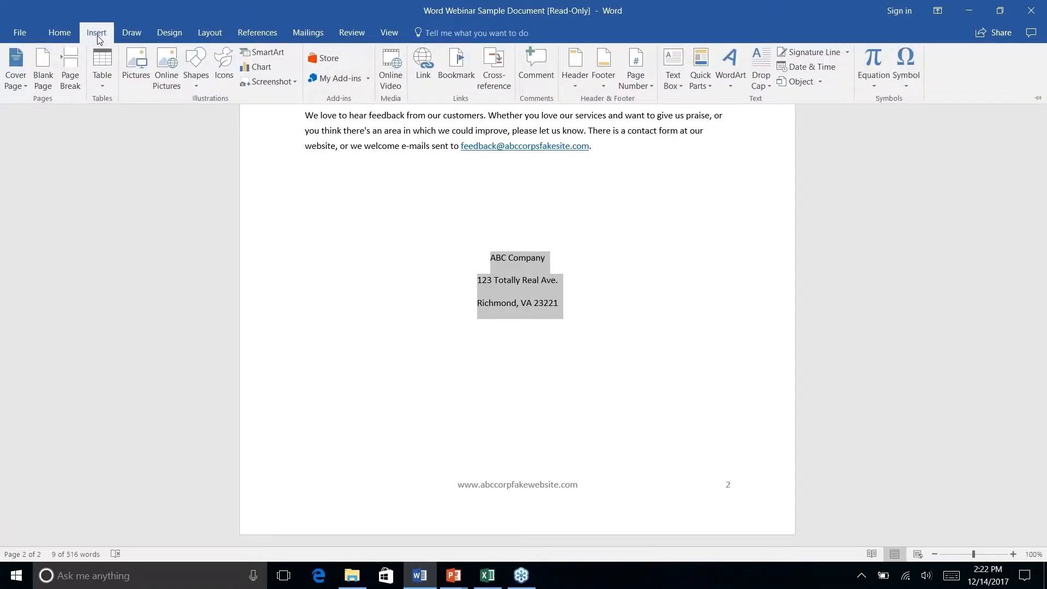
pyautogui.click(707, 87)
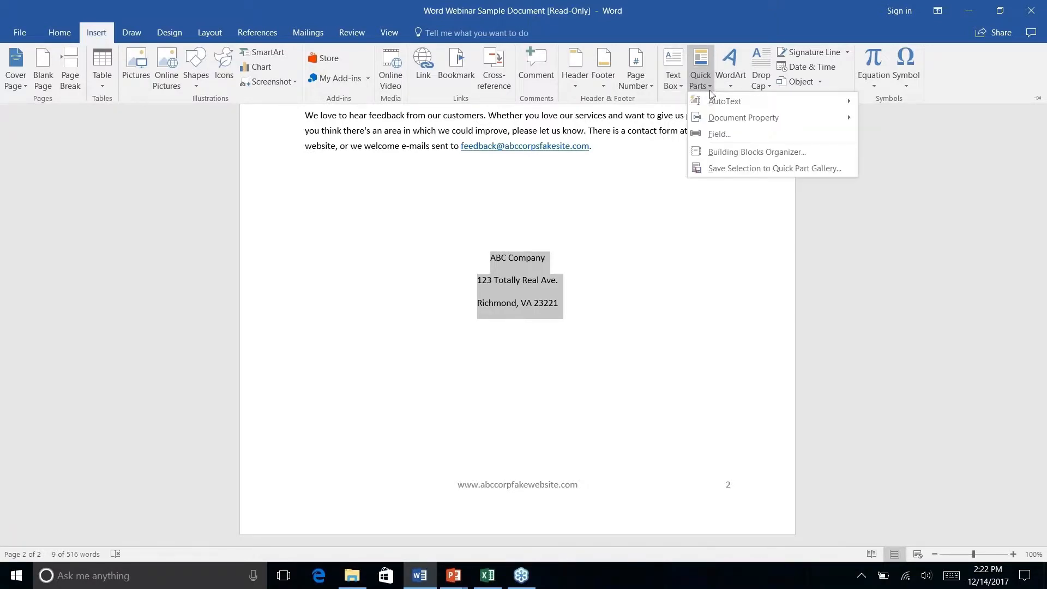
pyautogui.moveTo(723, 102)
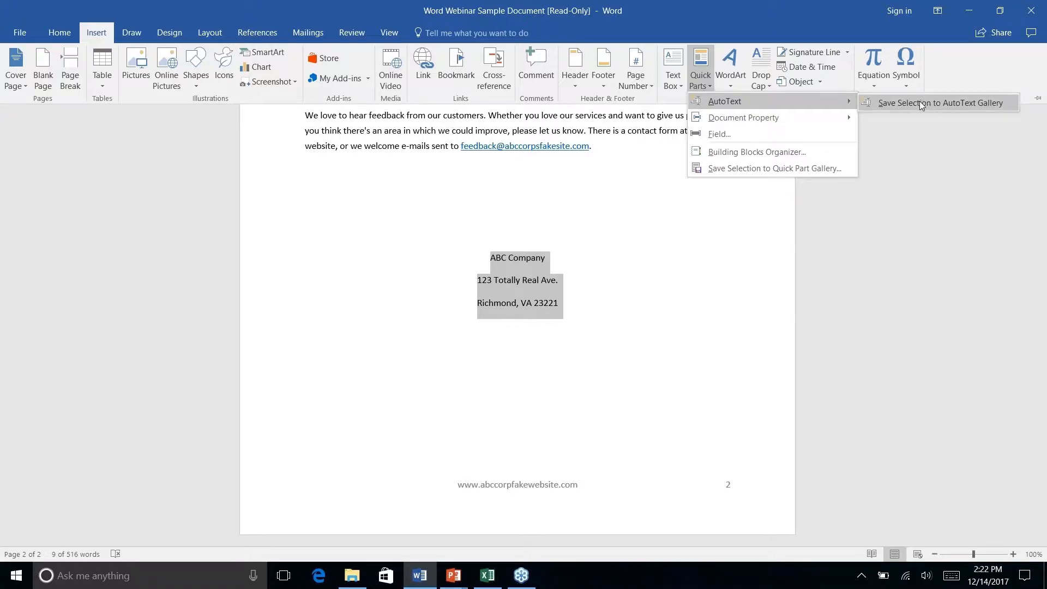
pyautogui.rightClick(921, 105)
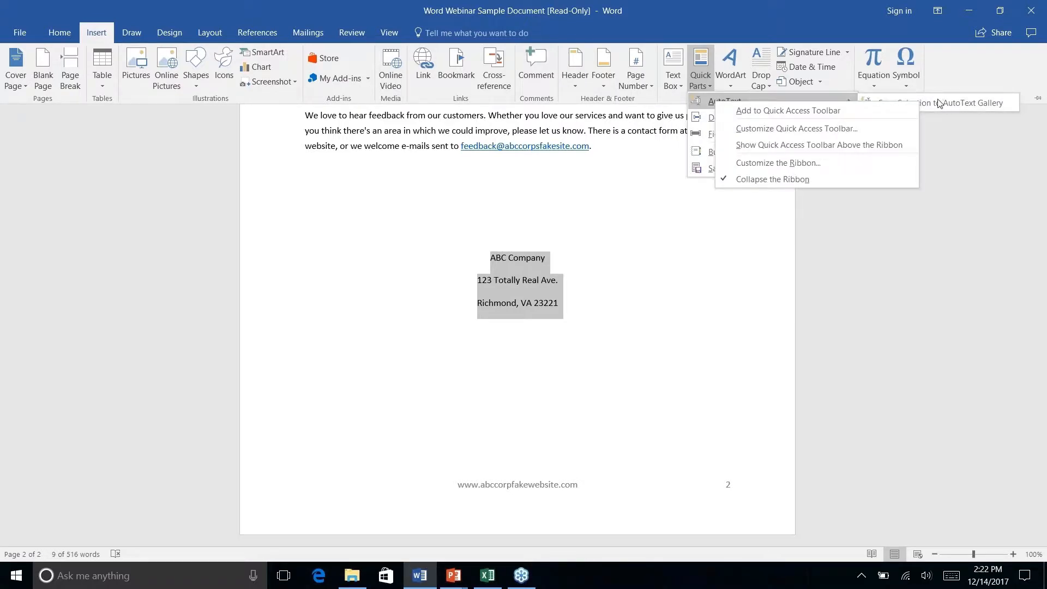
pyautogui.click(938, 101)
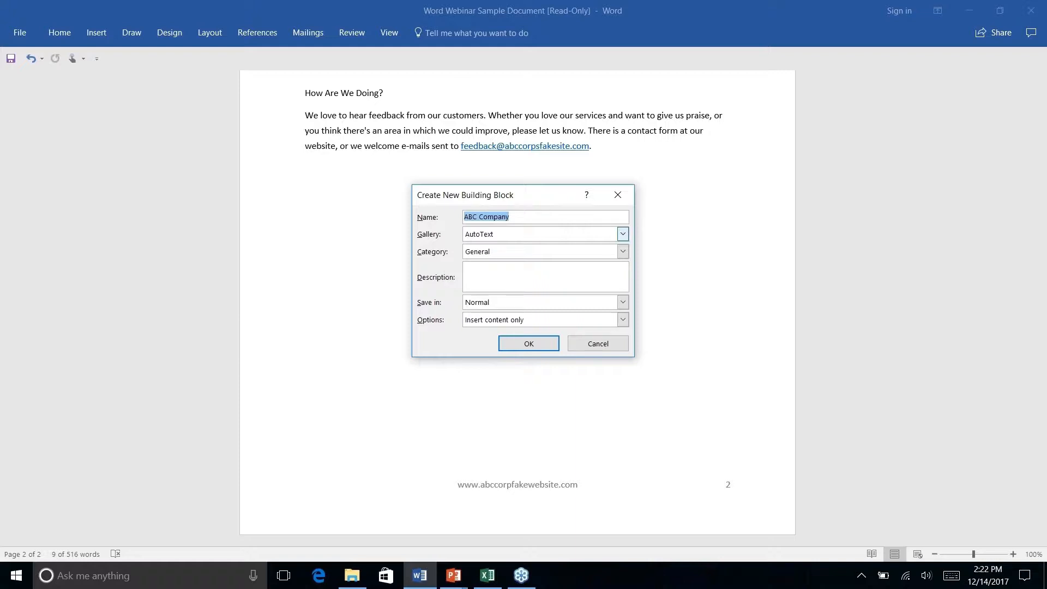
pyautogui.write('C')
pyautogui.press('BackSpace')
pyautogui.write('Company Address')
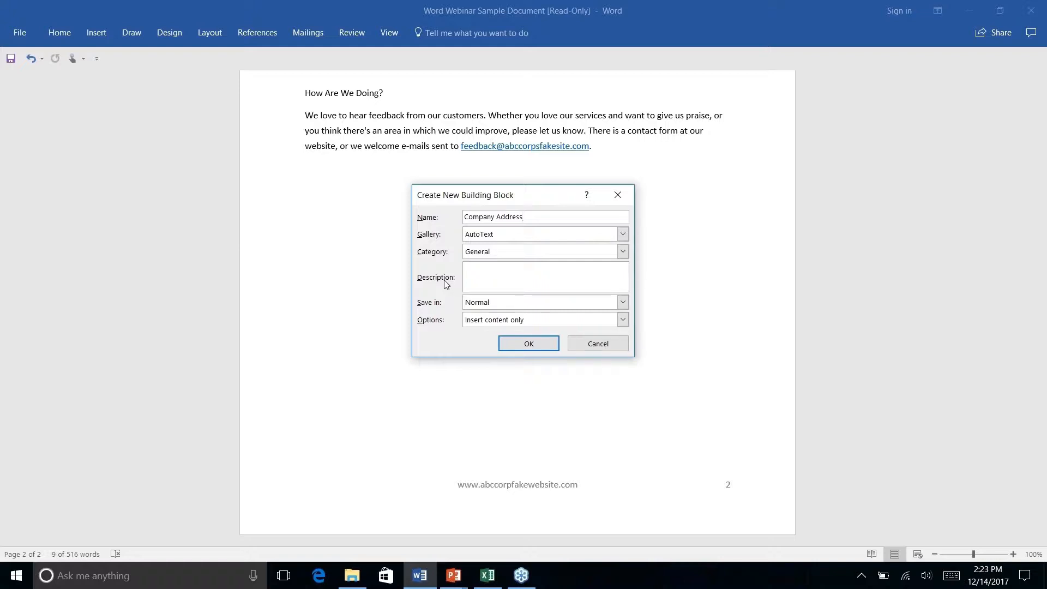
pyautogui.click(527, 345)
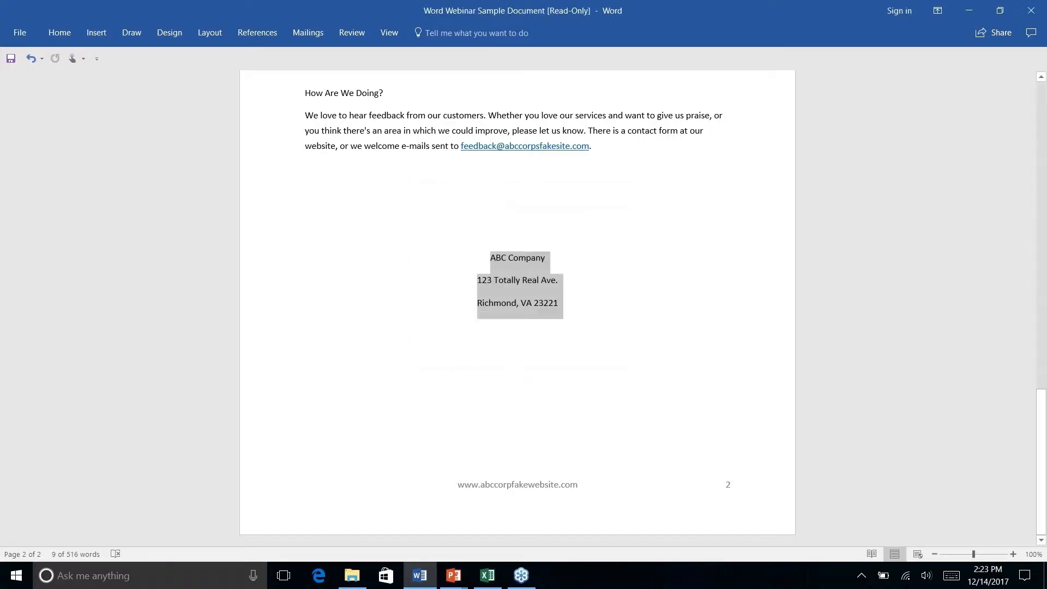
# Delete the three-line company name and address block at the end of the newsletter.
pyautogui.click(522, 280)
pyautogui.moveTo(556, 303); pyautogui.dragTo(491, 257)
pyautogui.press('Delete')
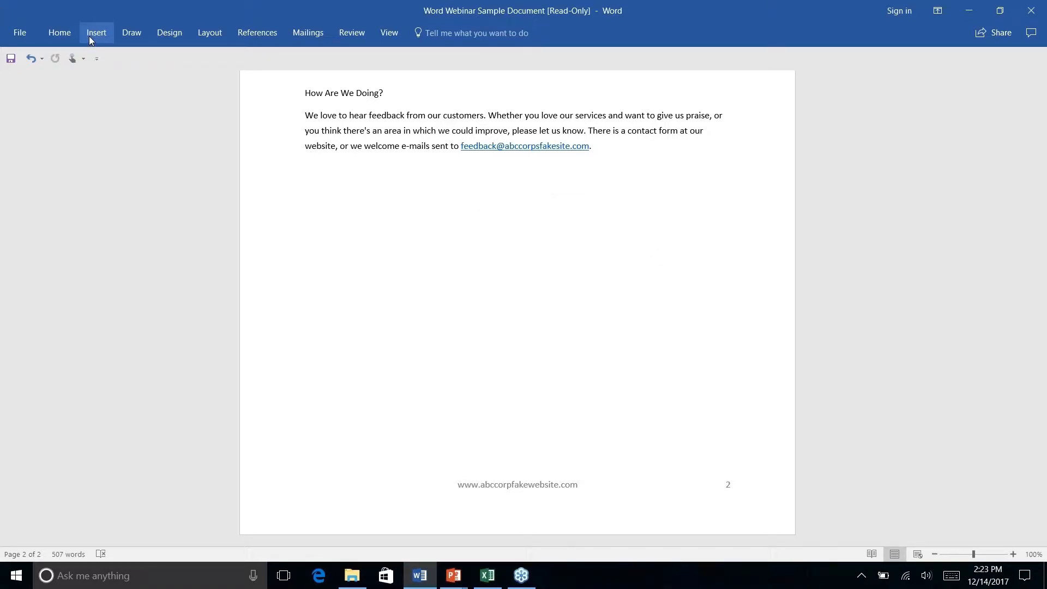
# Insert the saved Company Address AutoText entry at the end of the newsletter.
pyautogui.click(88, 36)
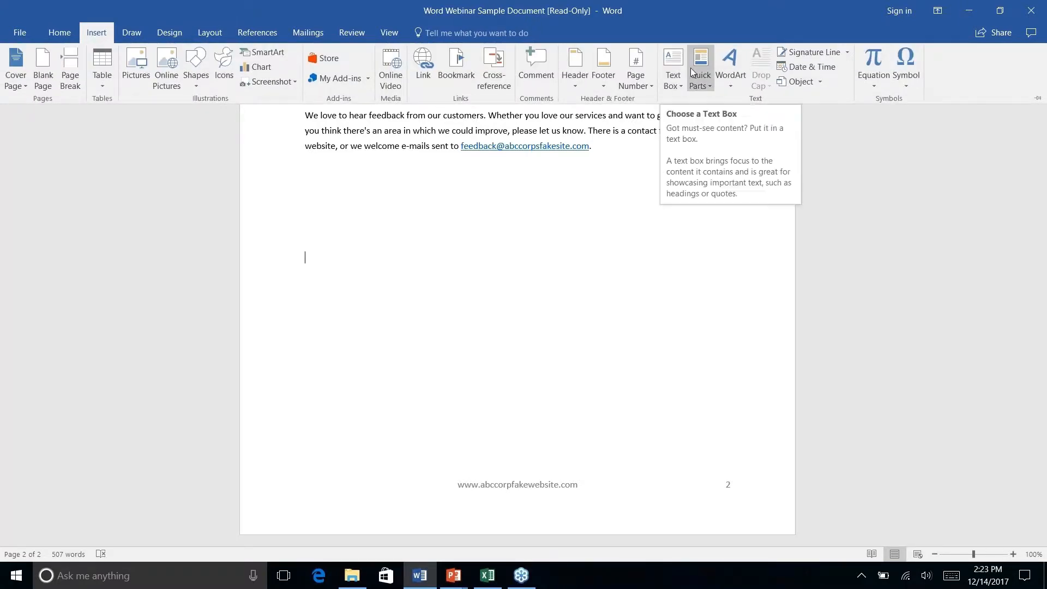
pyautogui.rightClick(710, 89)
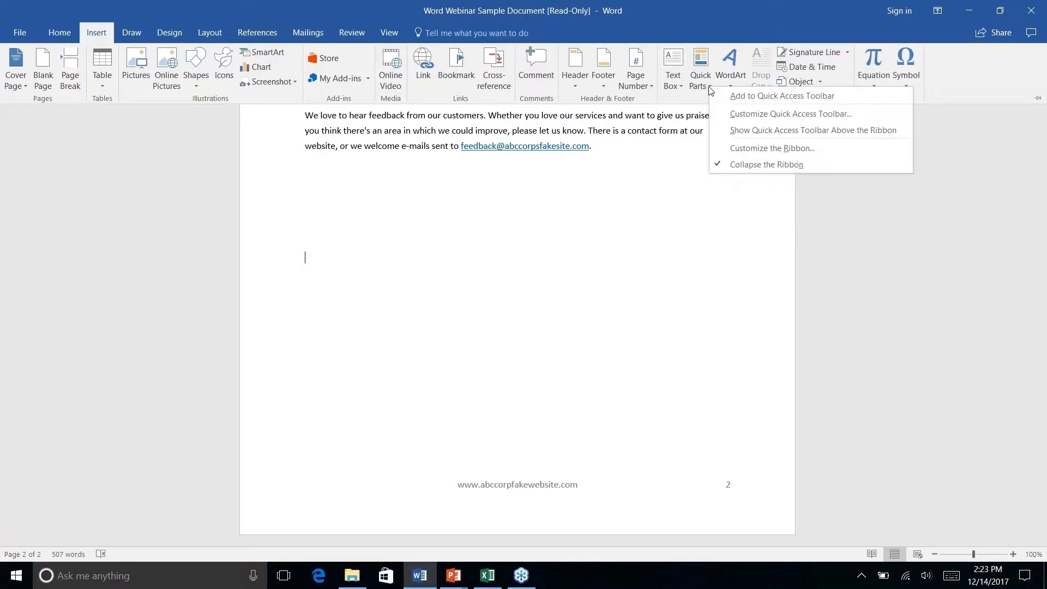
pyautogui.click(699, 86)
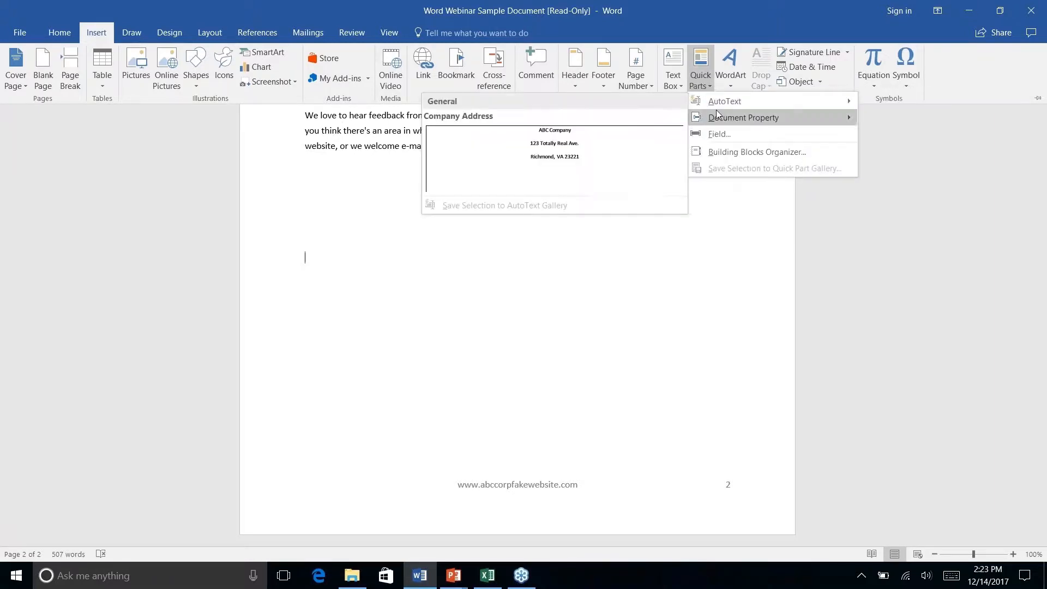
pyautogui.moveTo(722, 103)
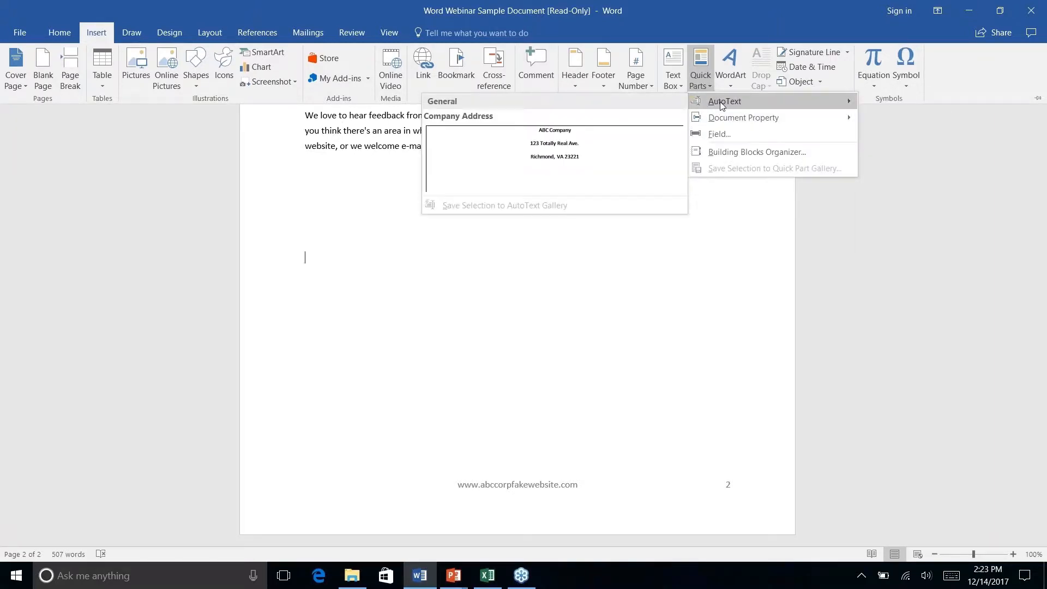
pyautogui.click(556, 156)
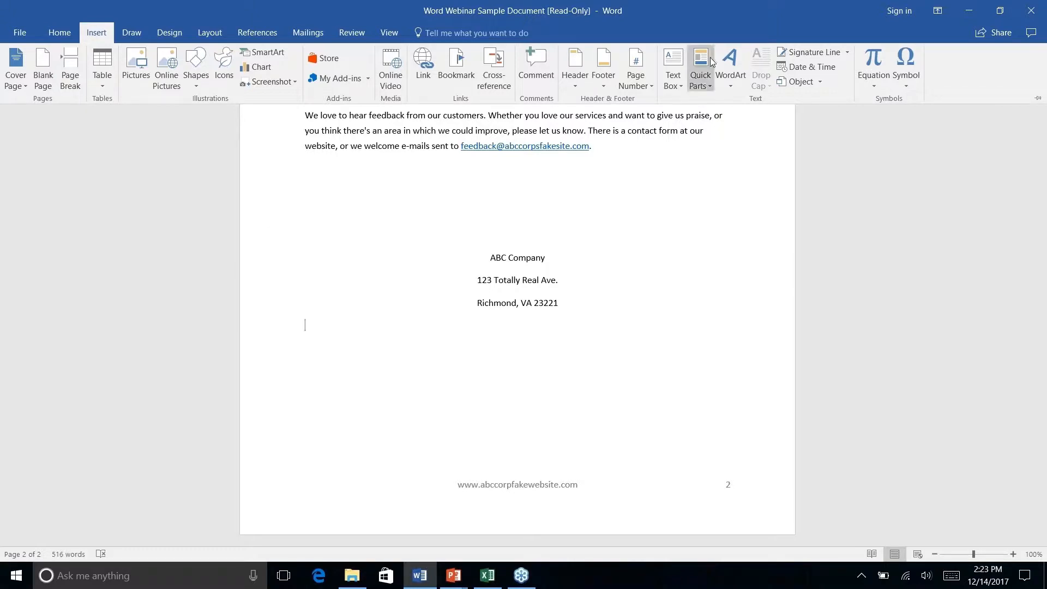
# Open the Building Blocks Organizer and sort its list by name, then by gallery.
pyautogui.click(709, 87)
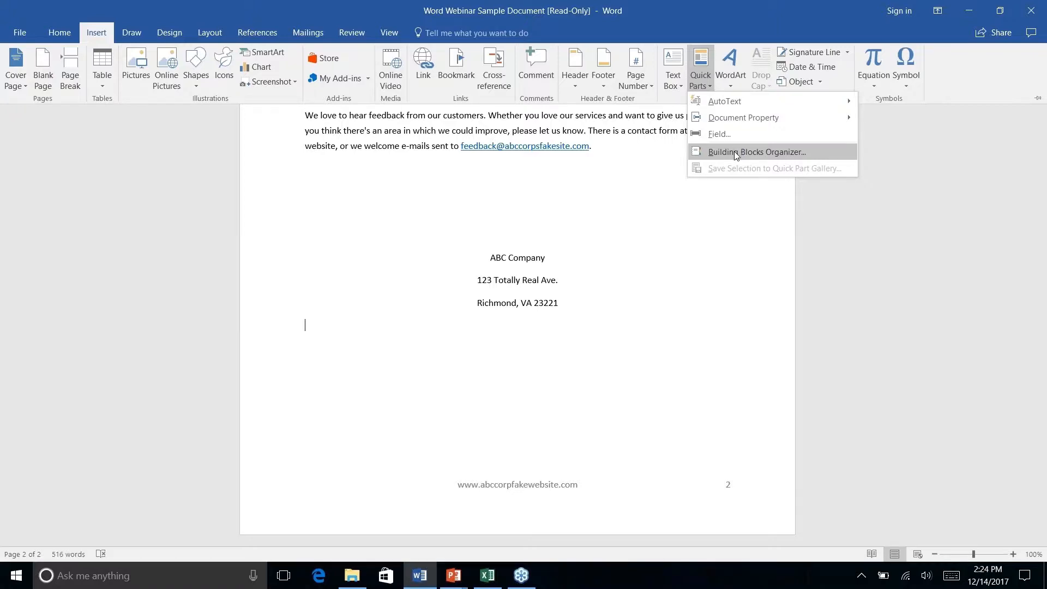
pyautogui.click(736, 157)
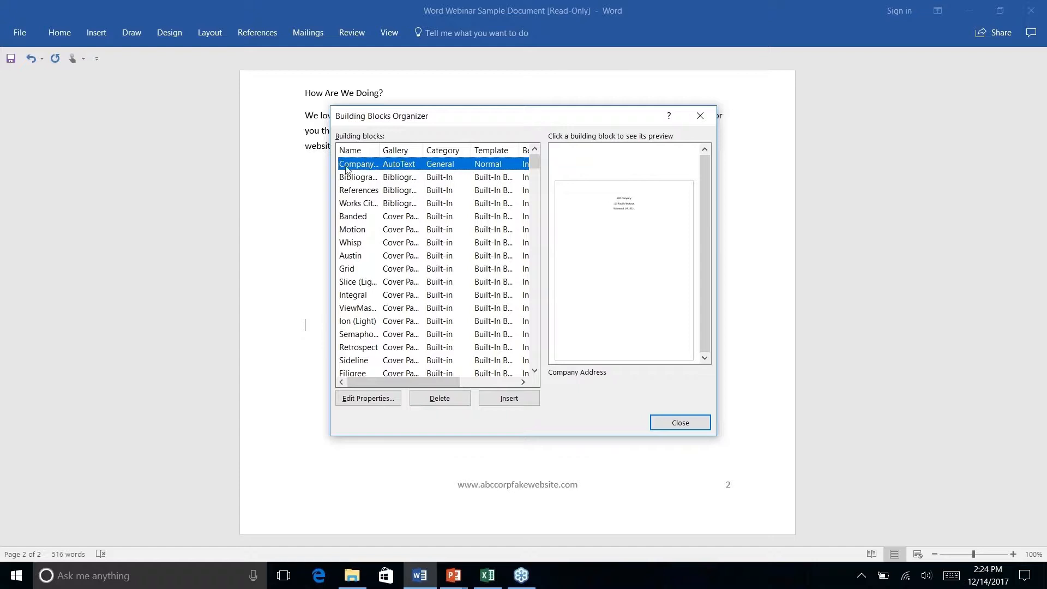
pyautogui.click(353, 152)
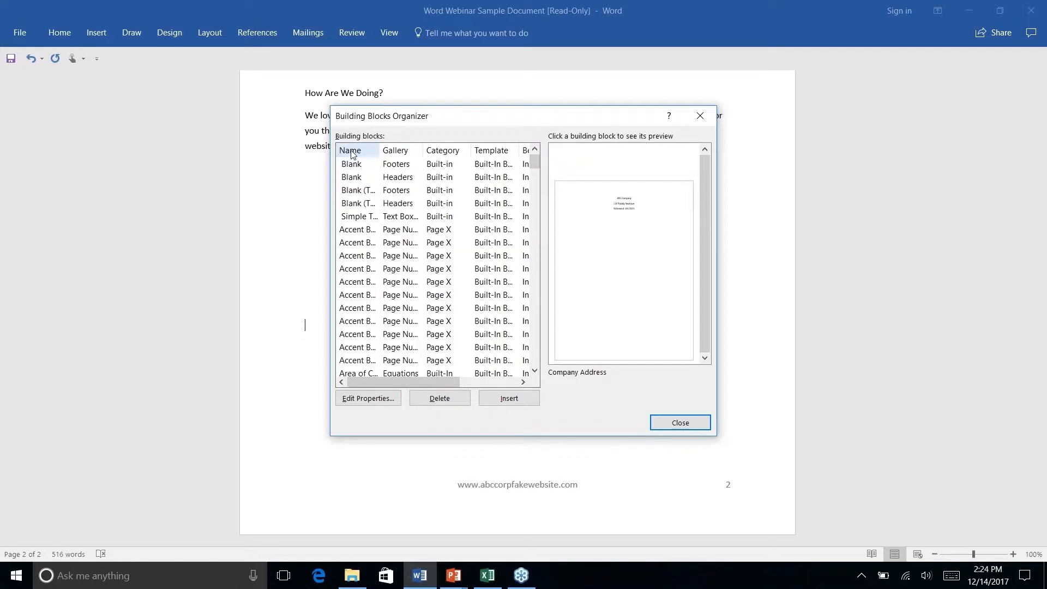
pyautogui.click(403, 154)
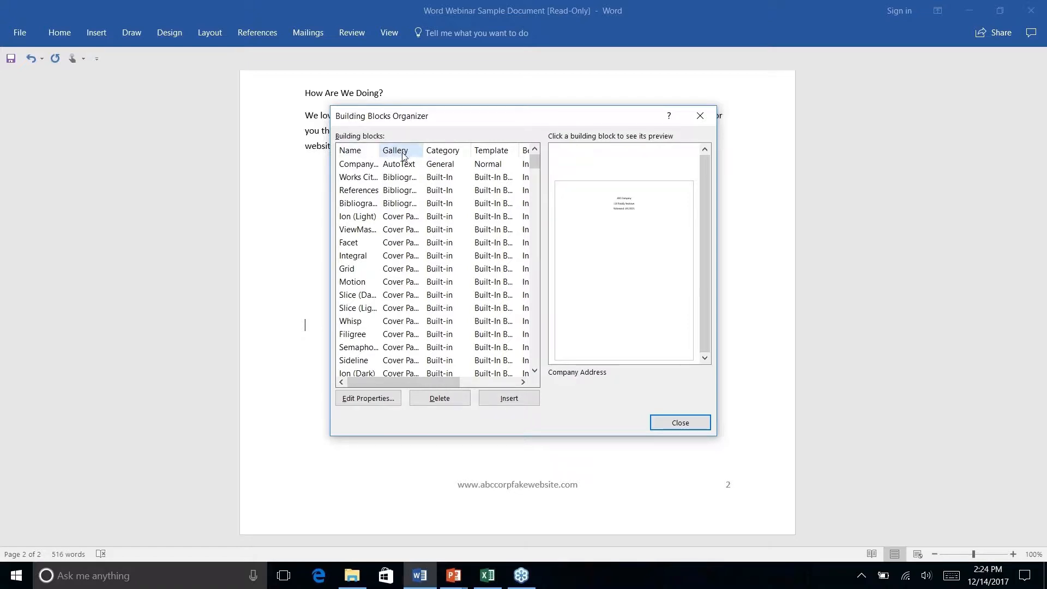
# View the properties of the Company Address building block and close them without changing anything.
pyautogui.click(359, 167)
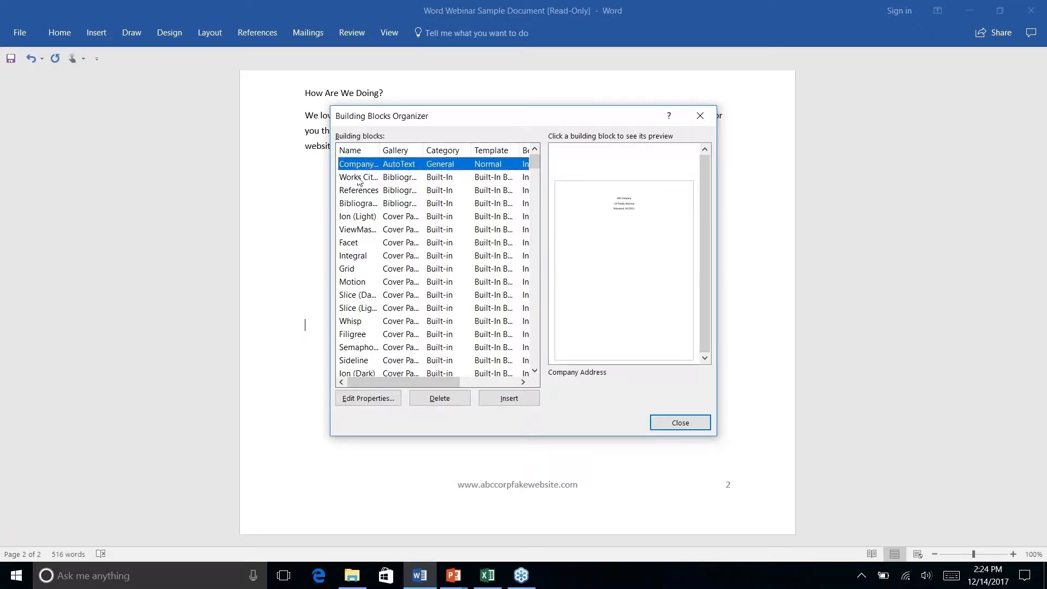
pyautogui.click(369, 401)
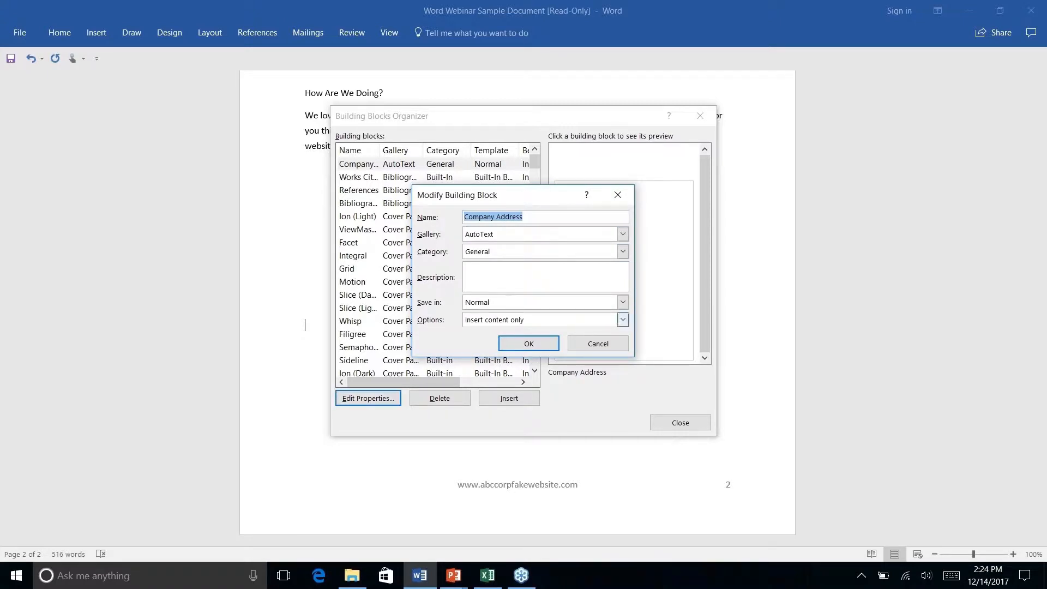
pyautogui.click(611, 345)
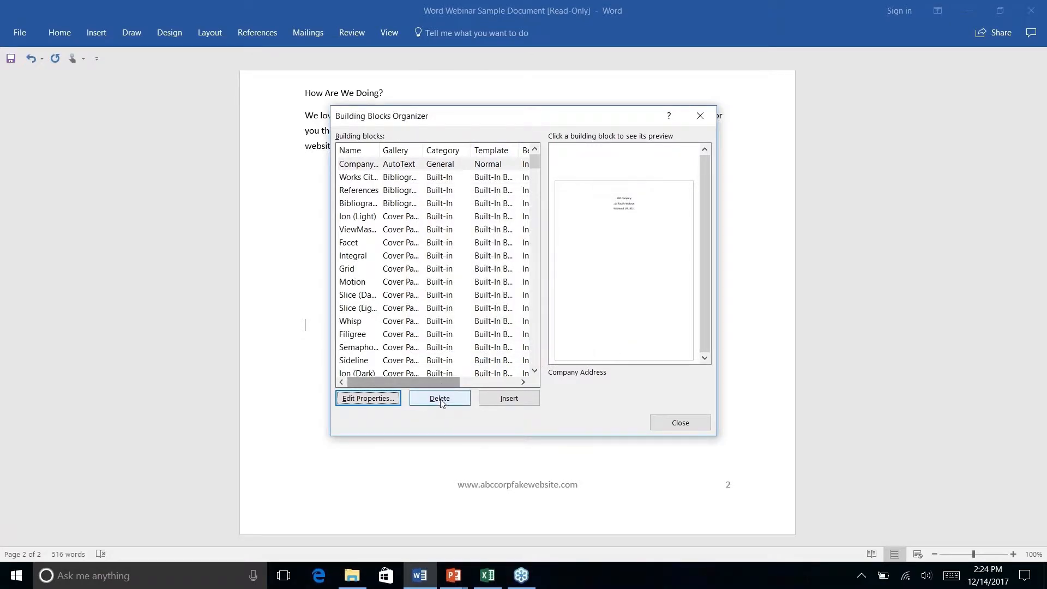
# Delete the Company Address building block from the Building Blocks Organizer.
pyautogui.click(402, 164)
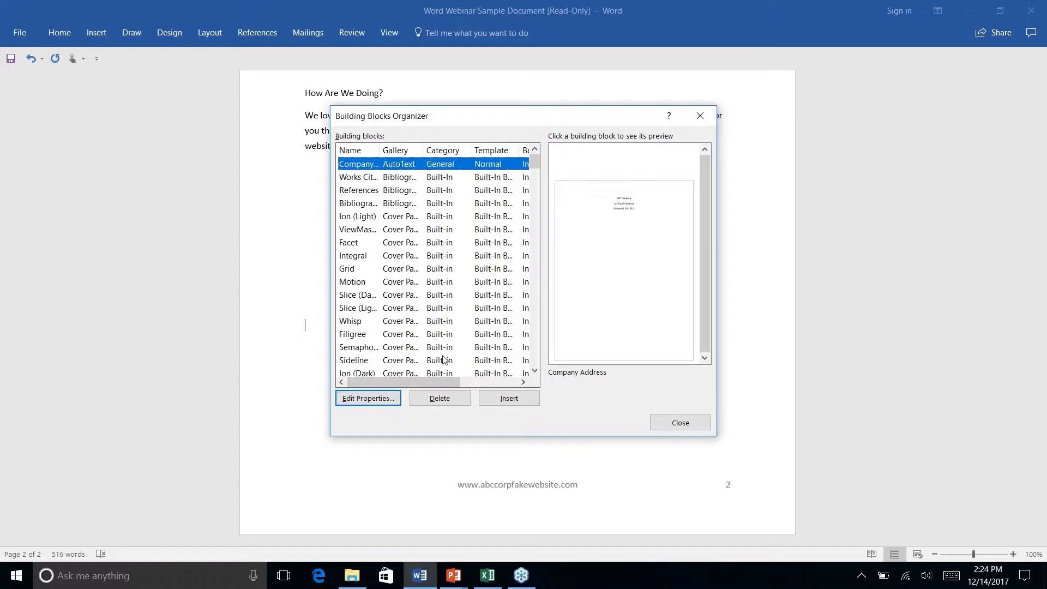
pyautogui.click(442, 401)
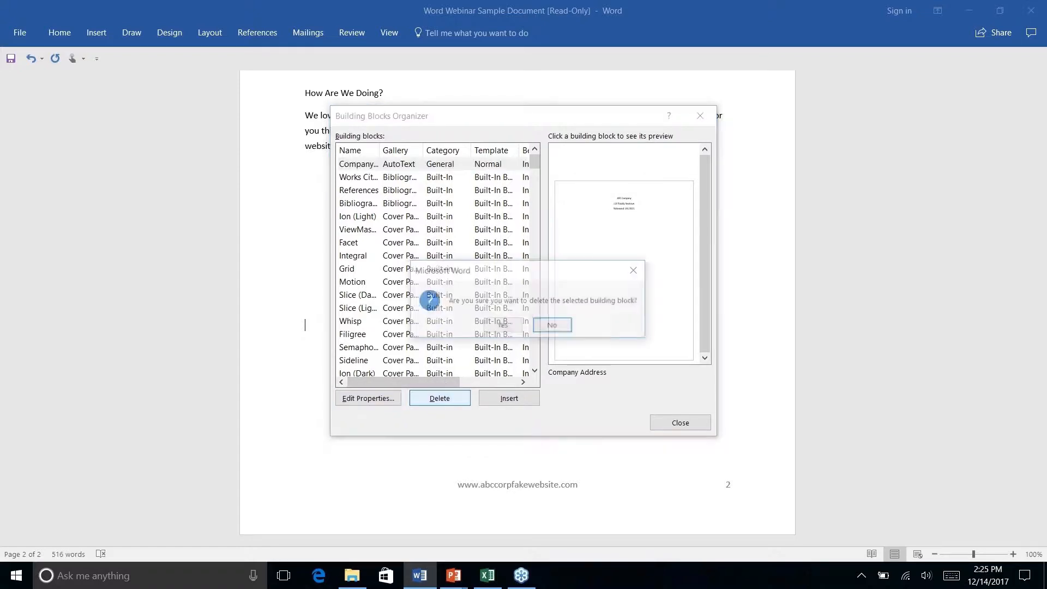
pyautogui.click(502, 326)
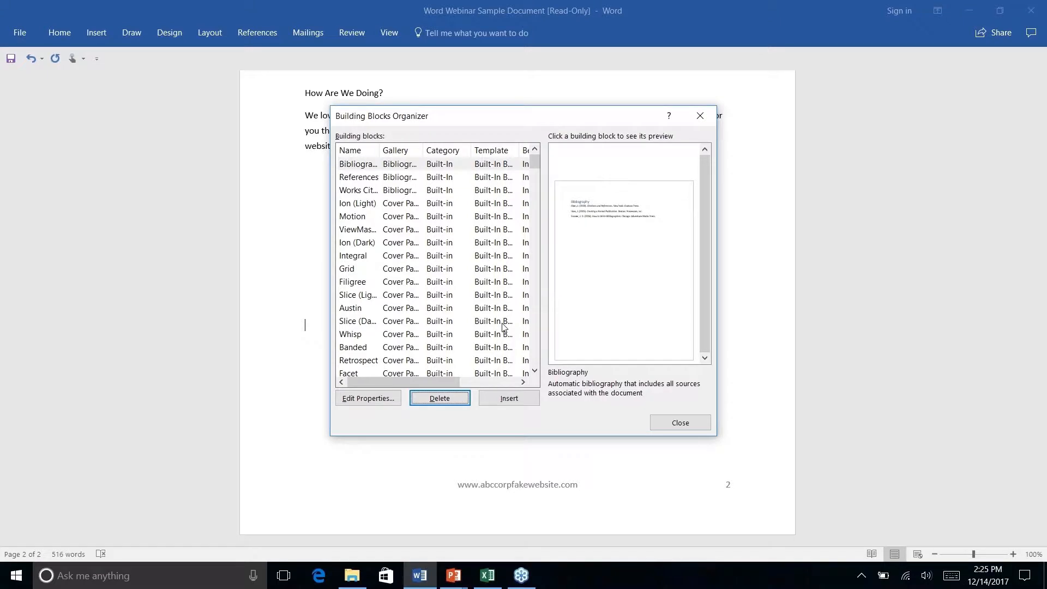
# Look through the built-in building blocks, including their behavior and description details, and close the Building Blocks Organizer.
pyautogui.hscroll(5, 436, 273)
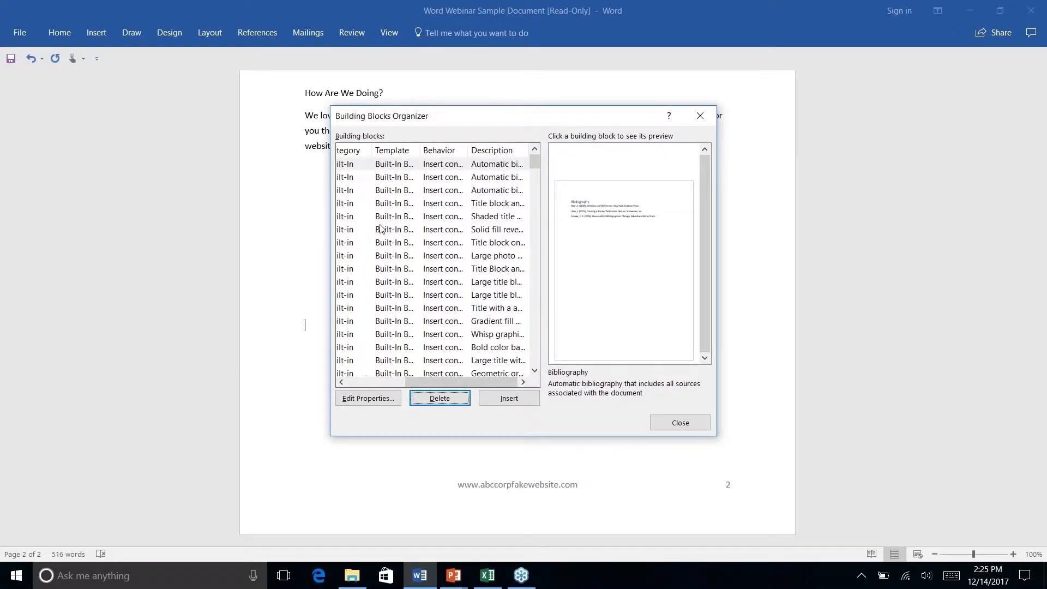
pyautogui.hscroll(-5, 381, 229)
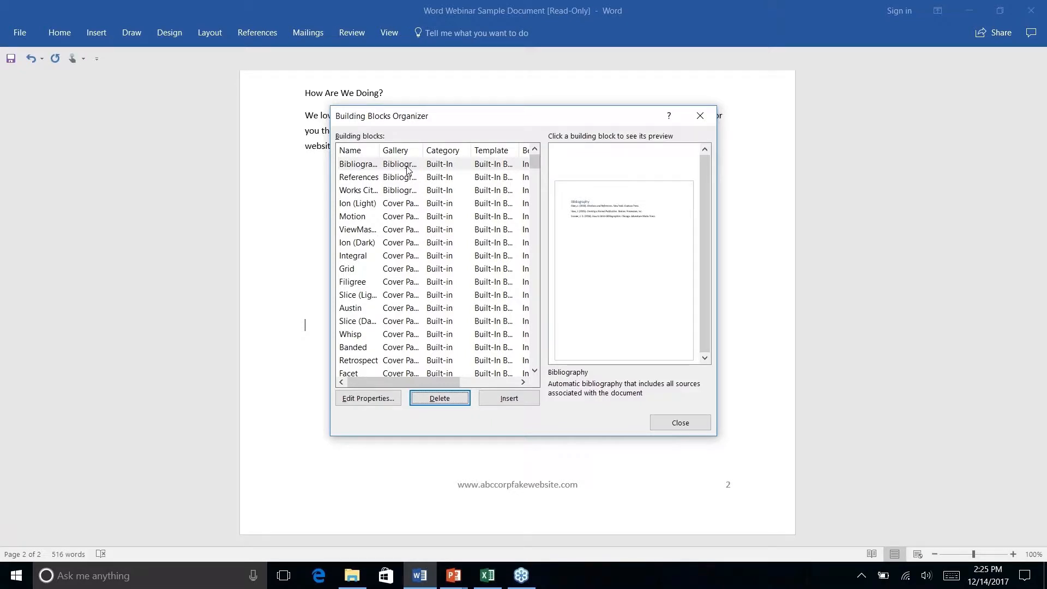
pyautogui.scroll(-12, 496, 247)
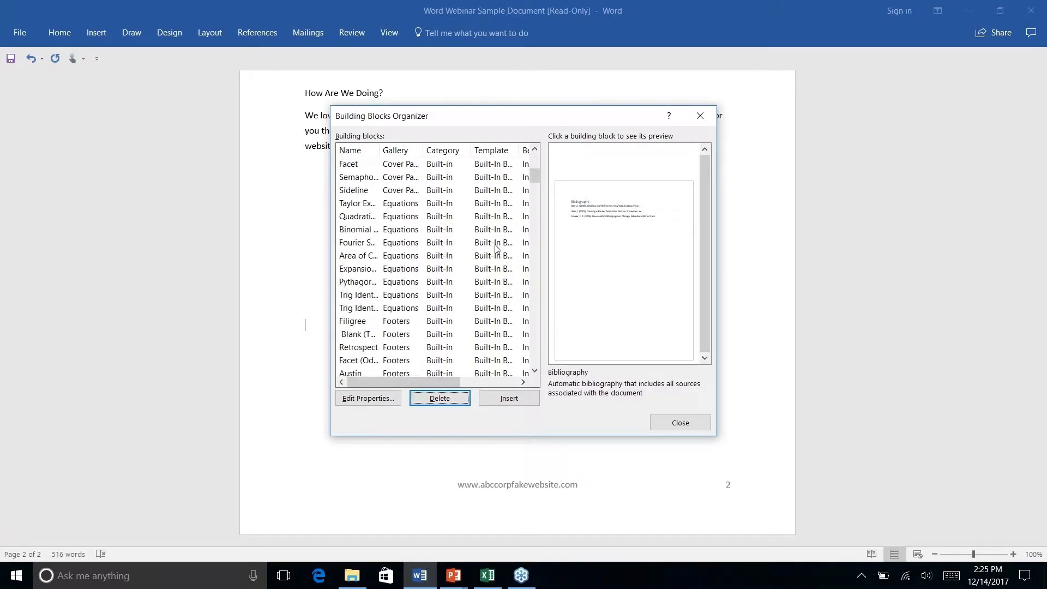
pyautogui.scroll(-10, 495, 247)
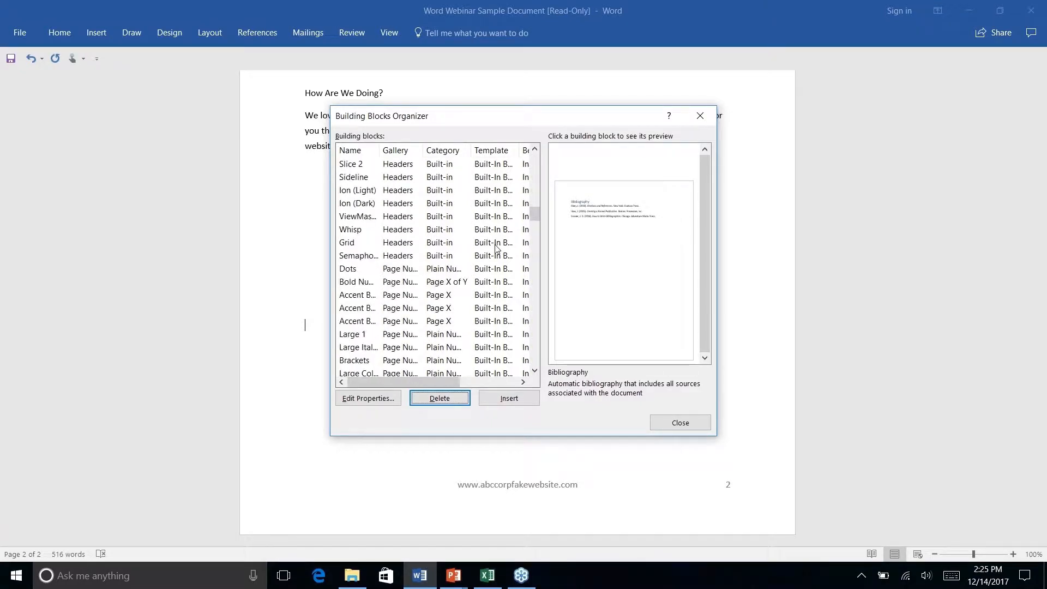
pyautogui.scroll(-1, 495, 247)
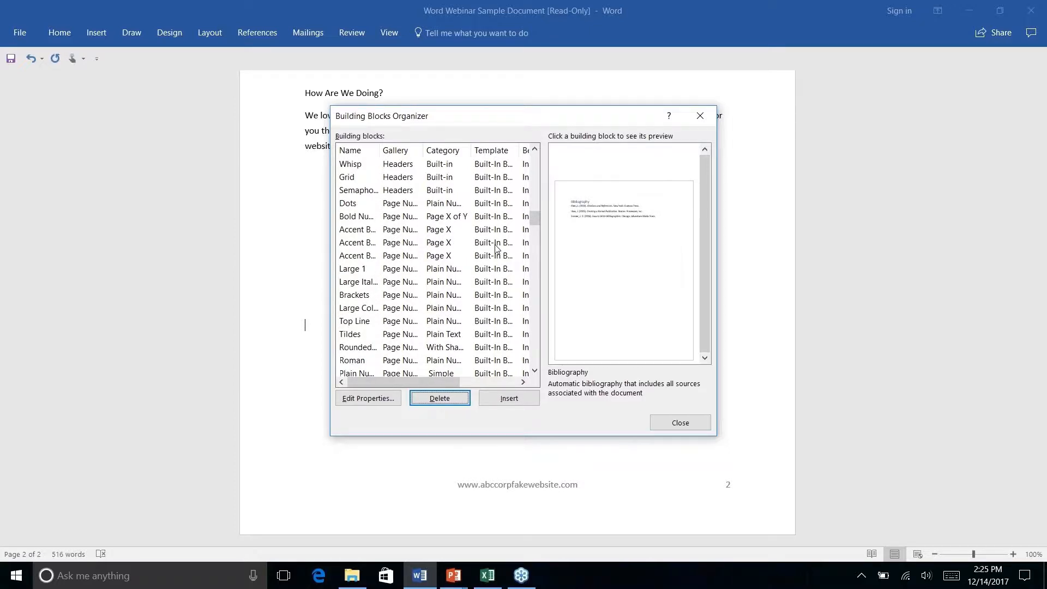
pyautogui.scroll(-19, 495, 247)
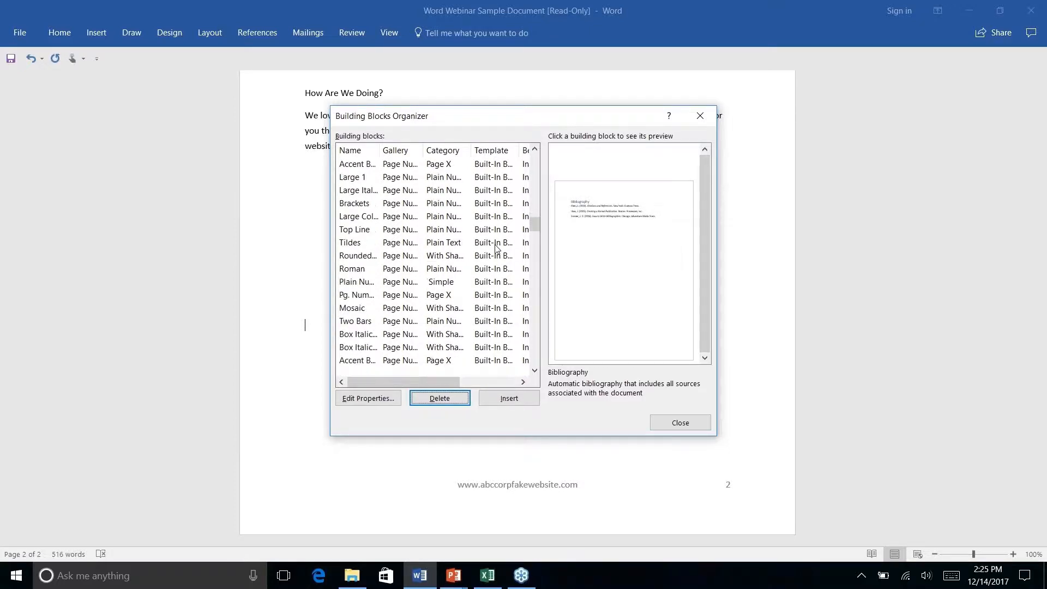
pyautogui.scroll(-3, 495, 247)
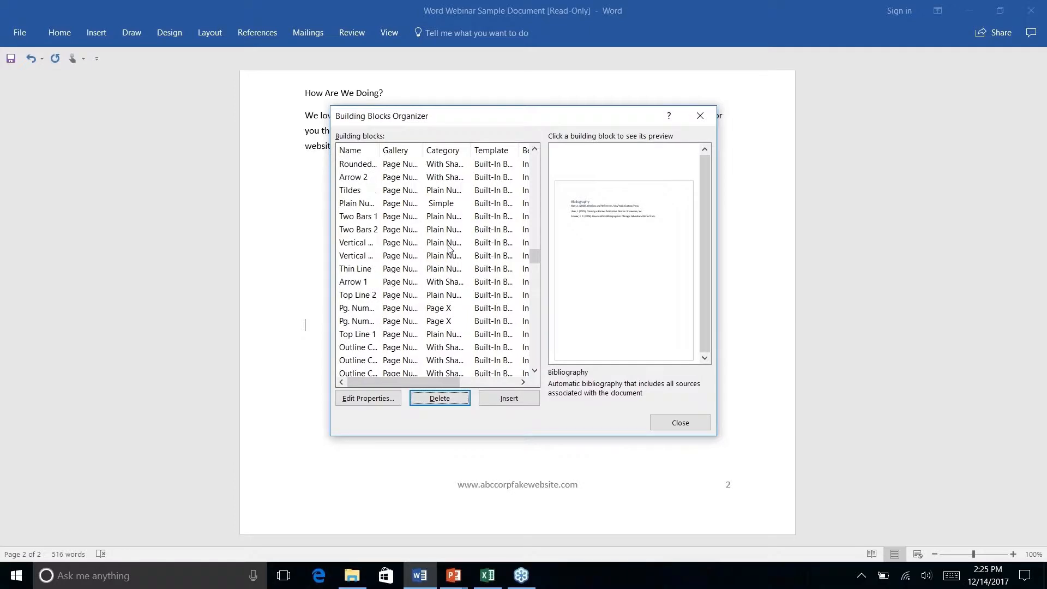
pyautogui.click(699, 117)
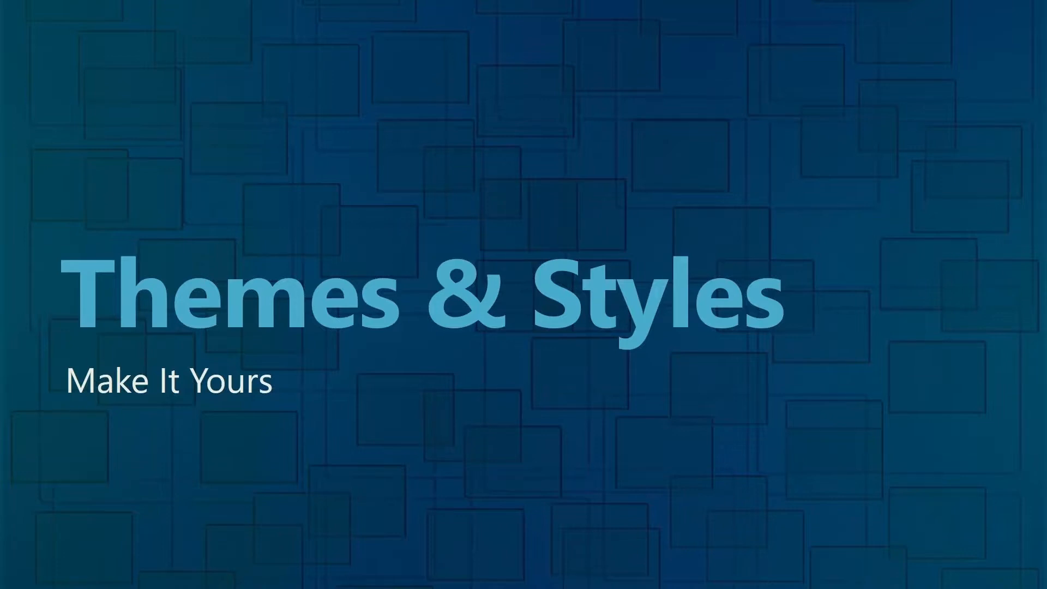
# Switch from the slides to the newsletter in Word and return to the beginning of its first page.
pyautogui.hotkey('alt', 'Tab')
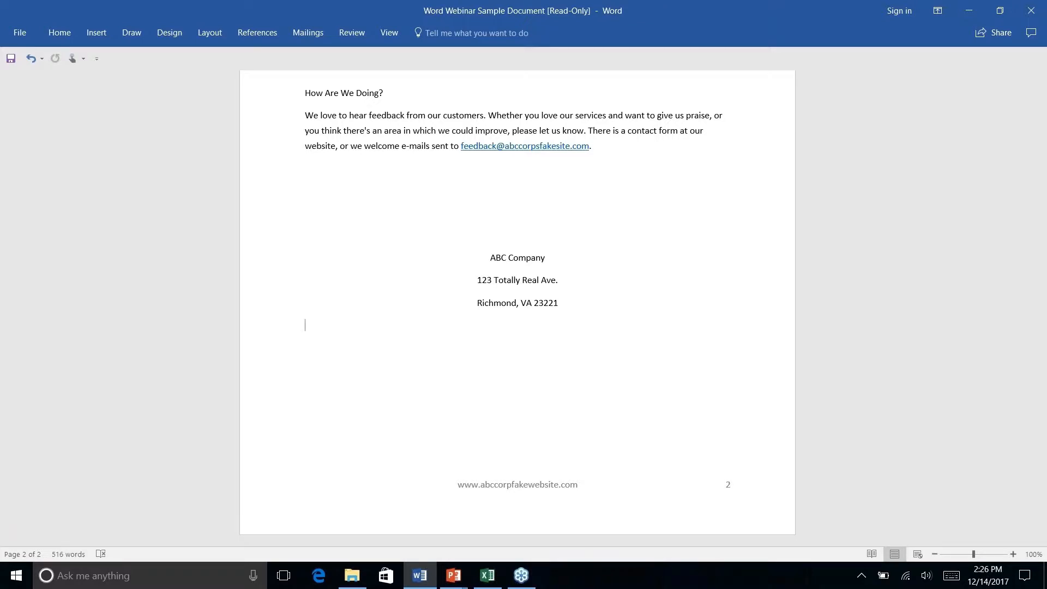
pyautogui.scroll(1, 517, 303)
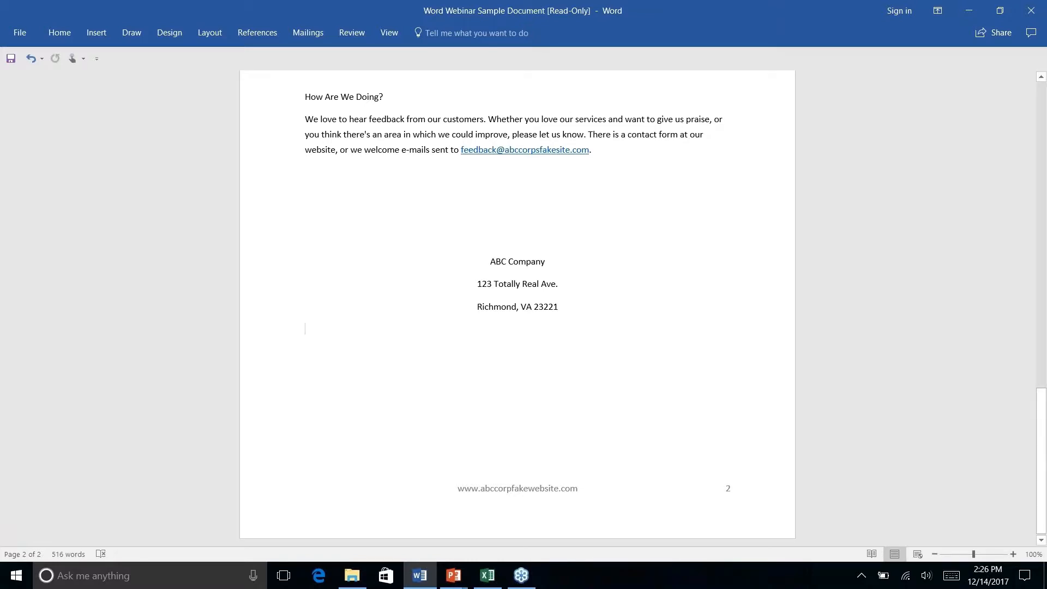
pyautogui.scroll(10, 518, 308)
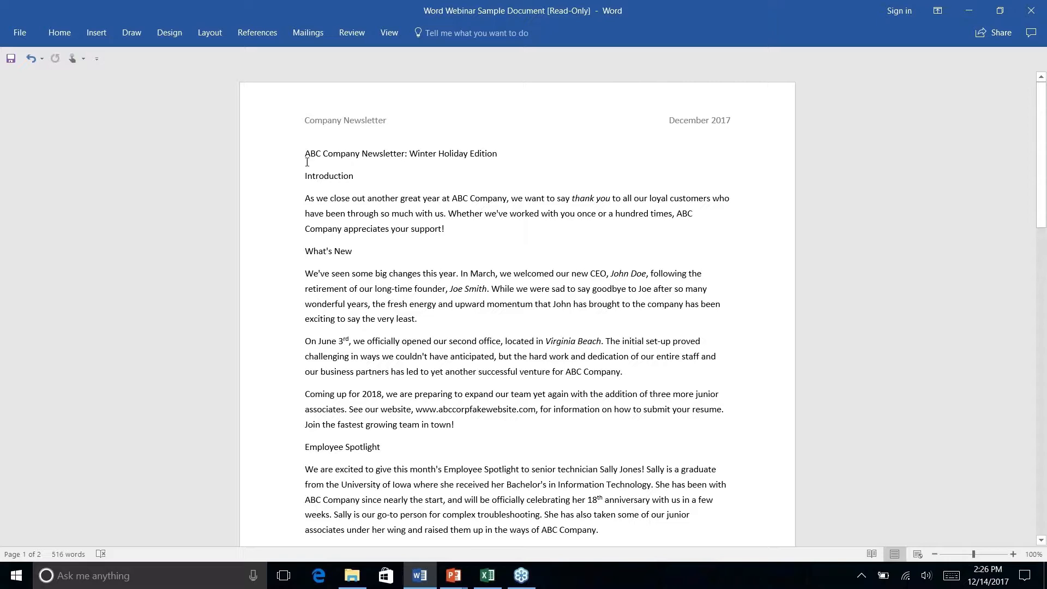
# Apply the Wisp theme to the newsletter.
pyautogui.click(209, 33)
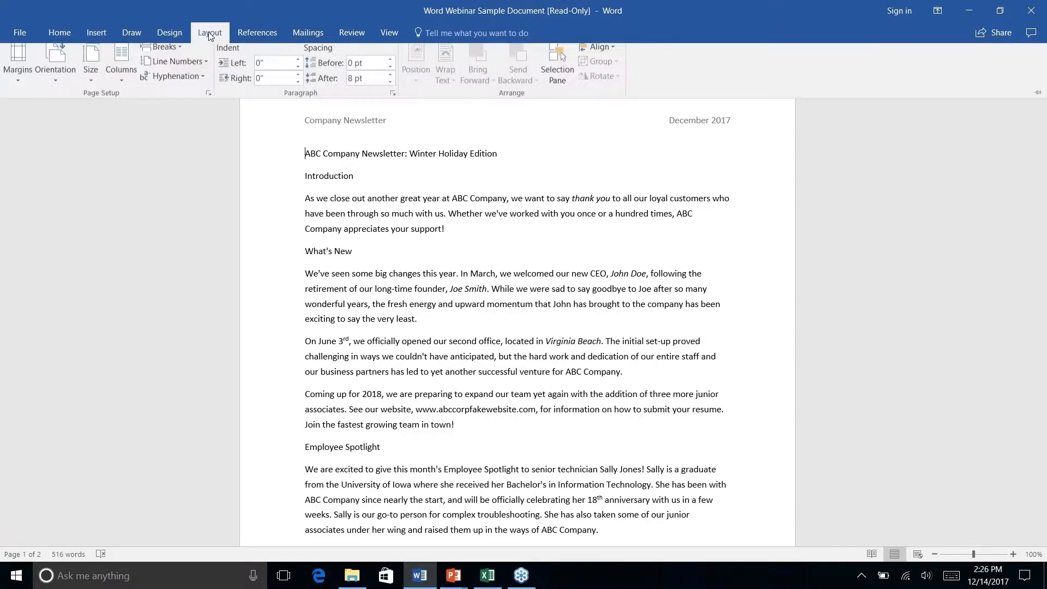
pyautogui.click(170, 34)
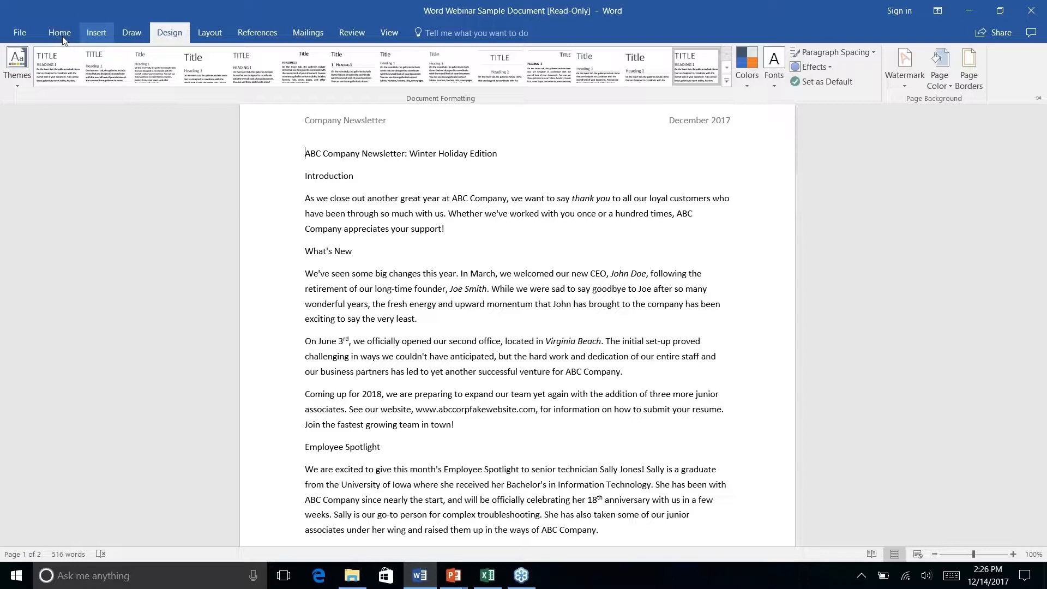
pyautogui.click(19, 87)
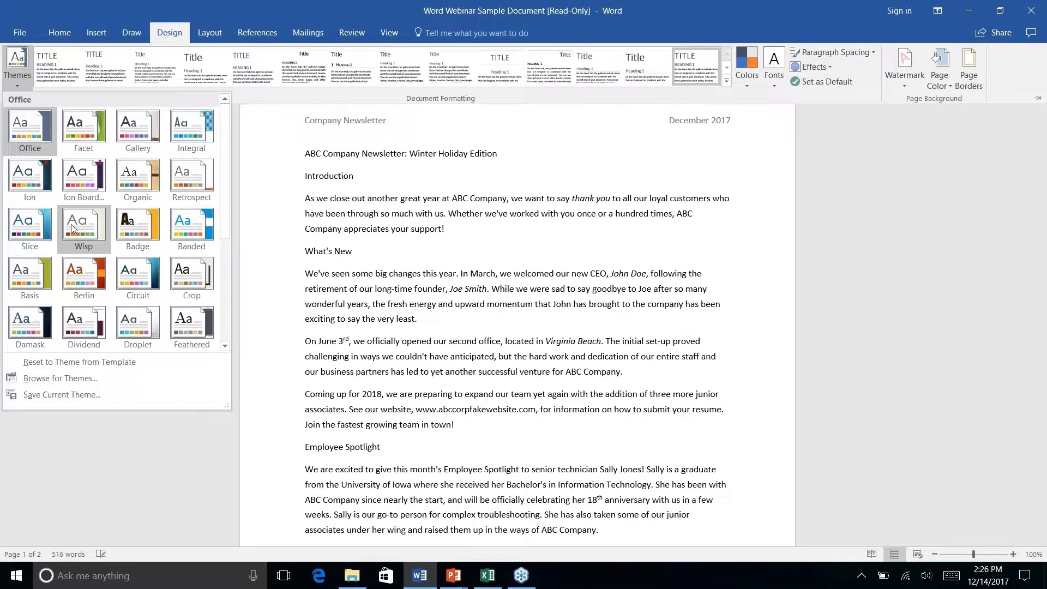
pyautogui.click(72, 228)
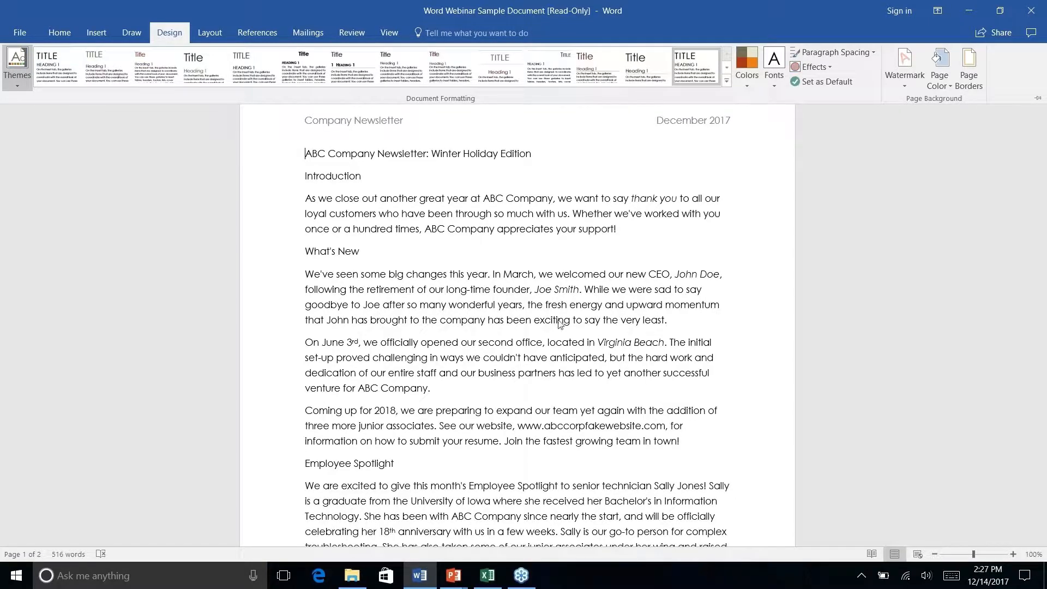
# Try two other style sets on the newsletter and reapply the original style set.
pyautogui.click(212, 69)
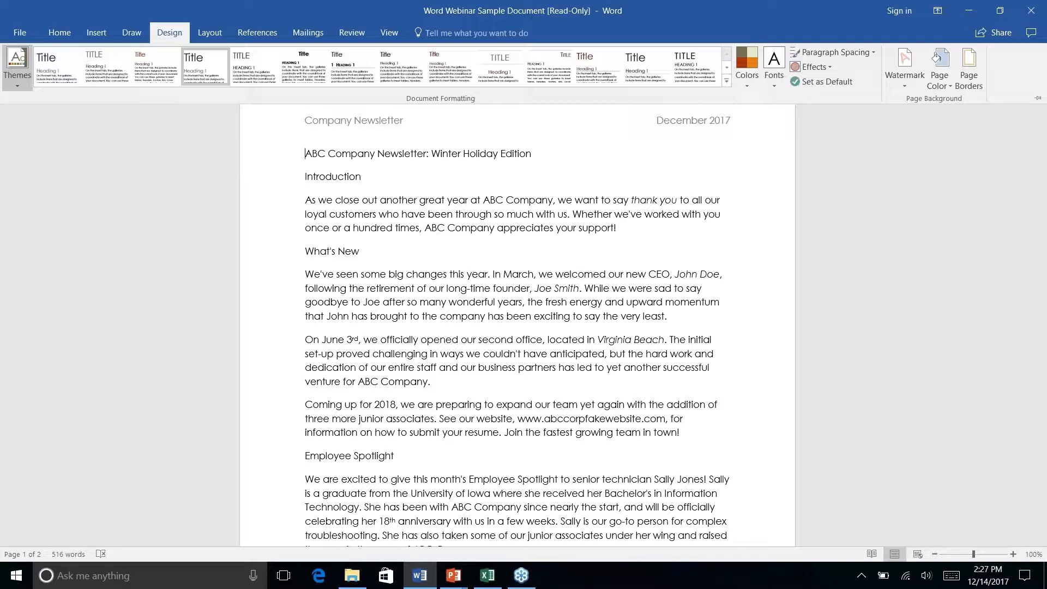
pyautogui.click(647, 68)
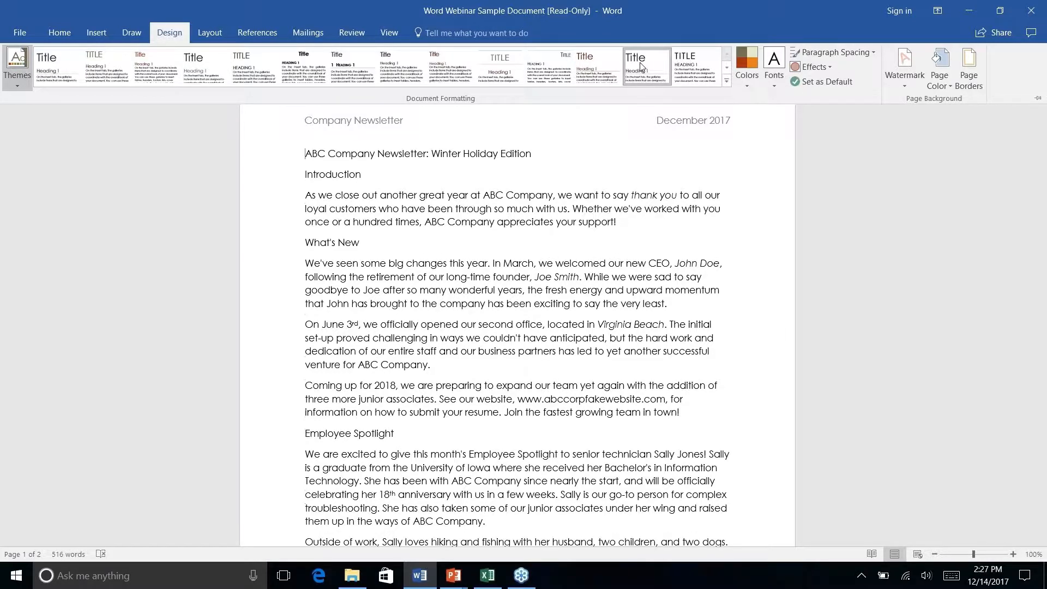
pyautogui.click(686, 74)
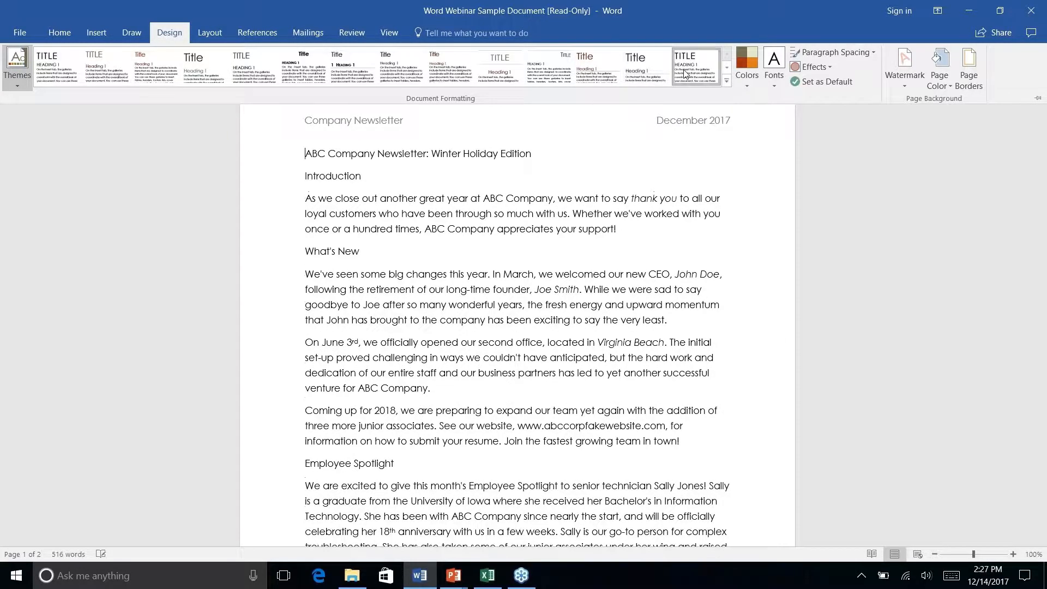
# Look through the theme color sets, view the options for creating custom theme colors, and close them without saving.
pyautogui.click(744, 86)
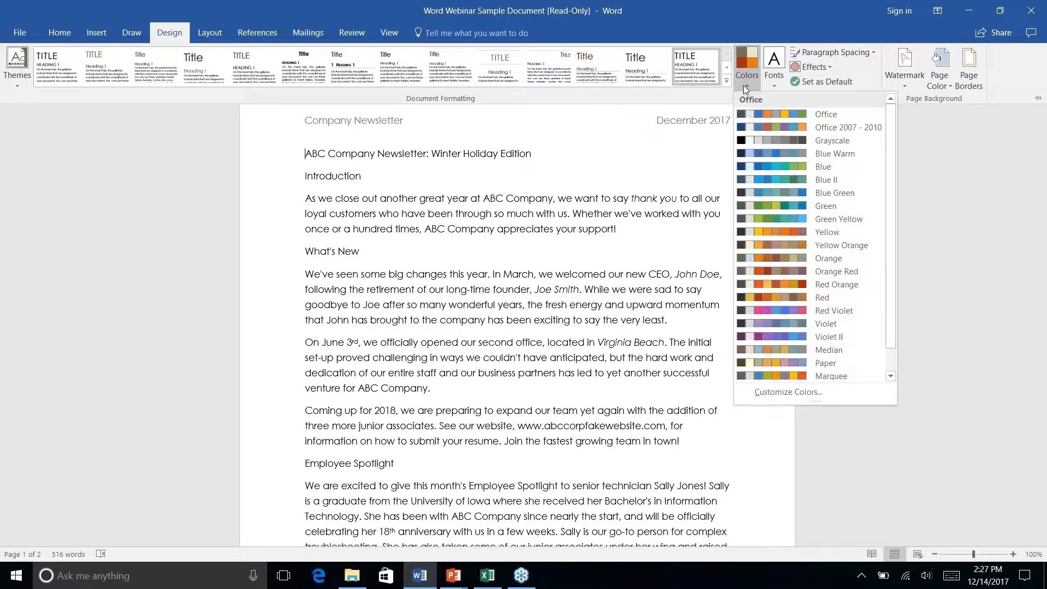
pyautogui.scroll(-2, 769, 182)
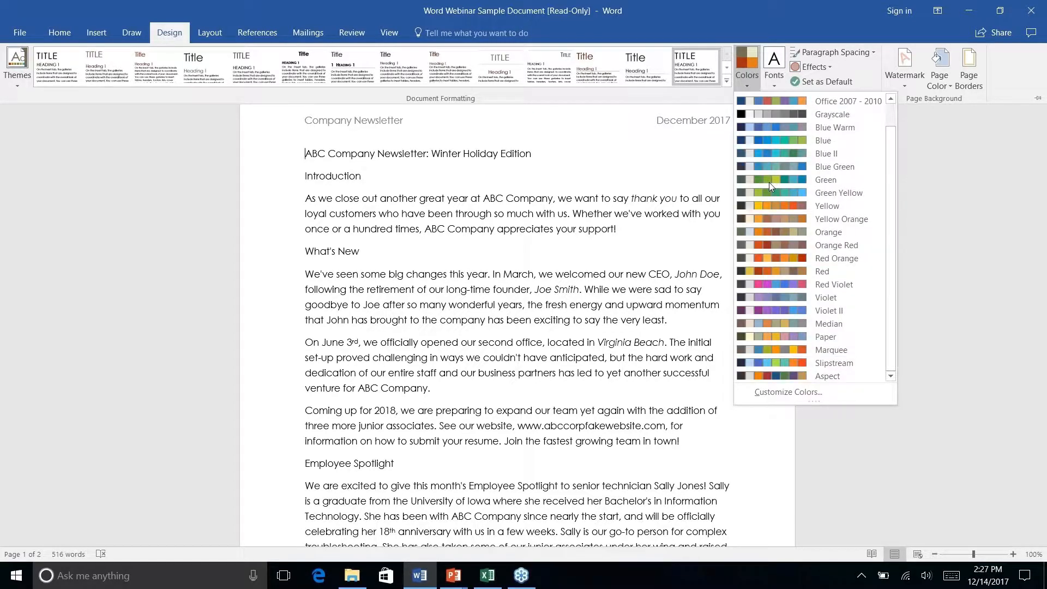
pyautogui.scroll(2, 769, 182)
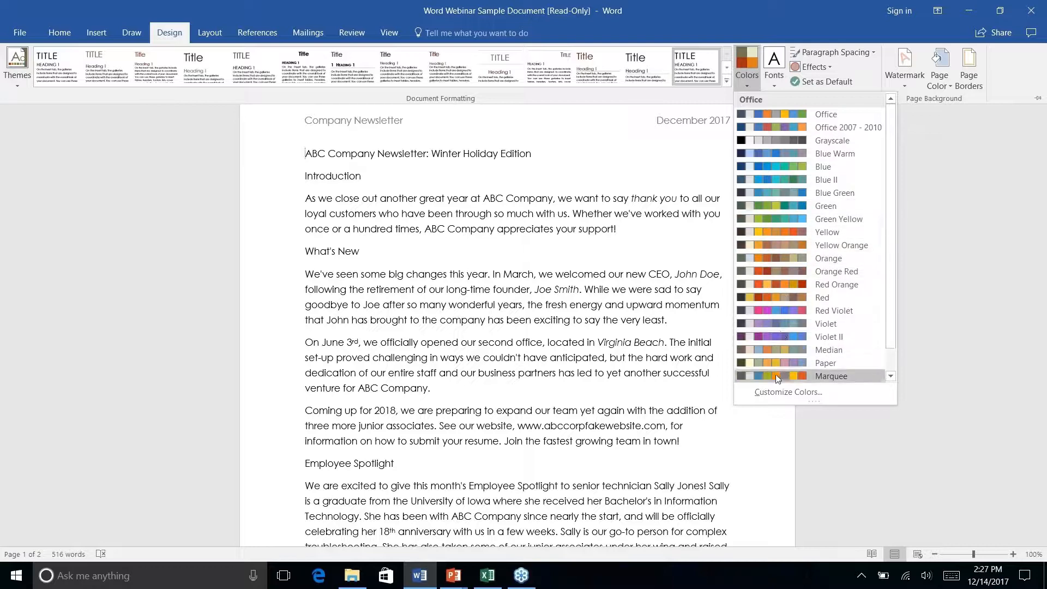
pyautogui.rightClick(781, 393)
pyautogui.click(775, 391)
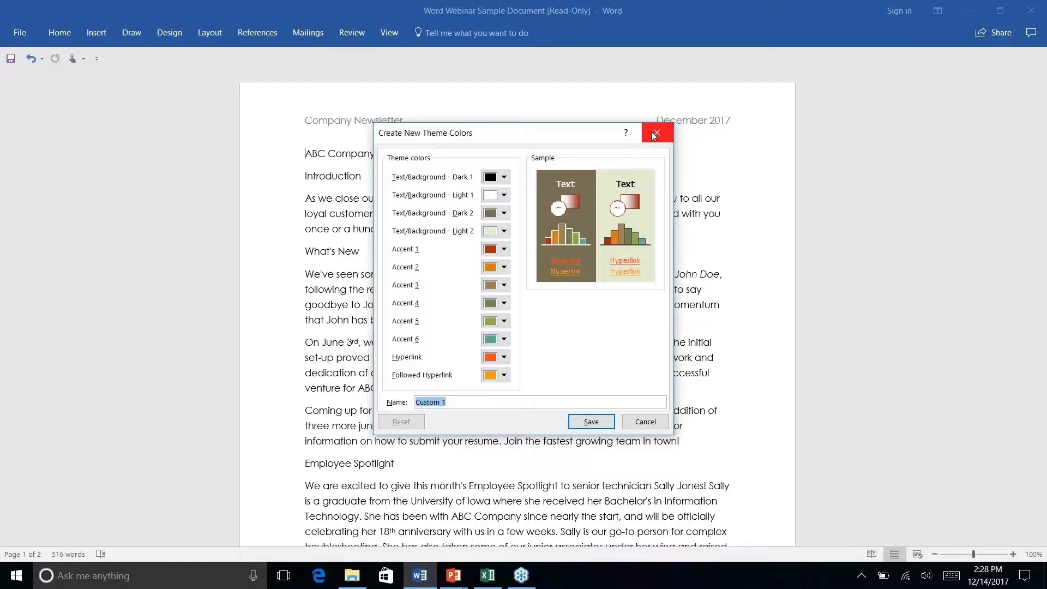
pyautogui.click(643, 425)
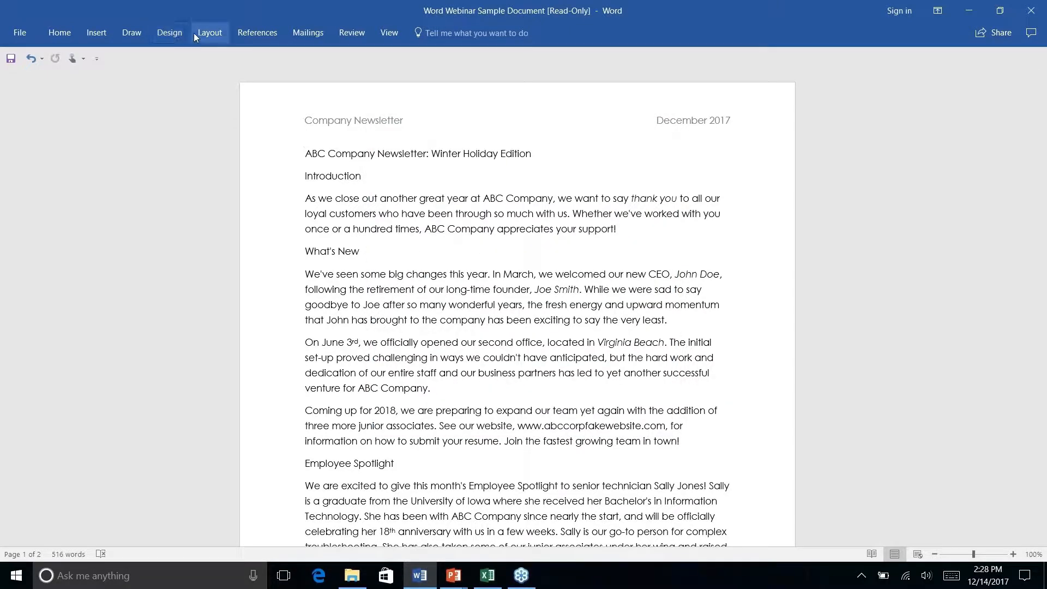
# Preview the built-in style sets on the newsletter without applying one.
pyautogui.click(194, 33)
pyautogui.click(177, 34)
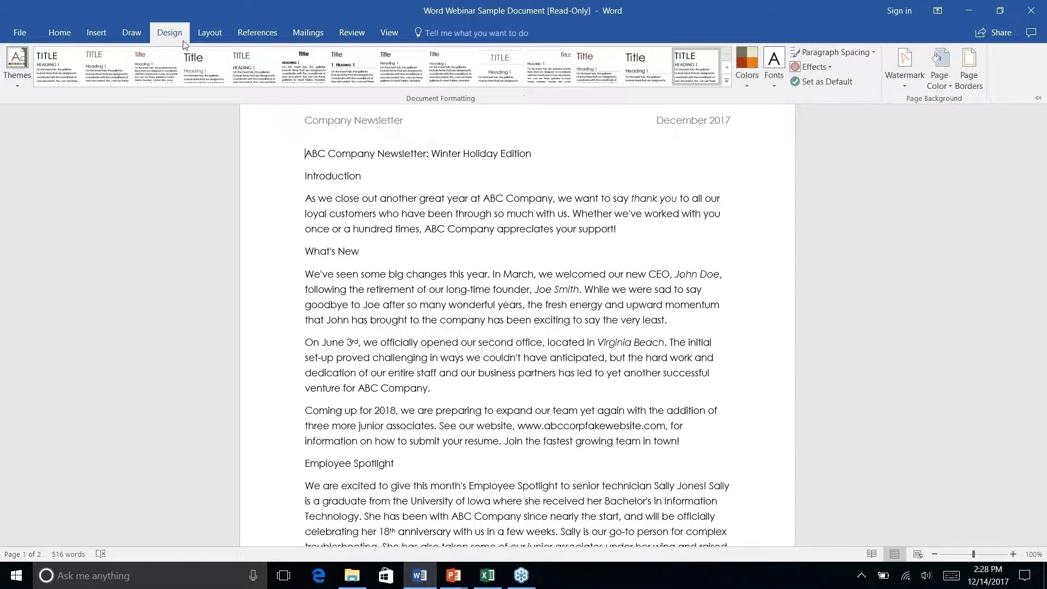
pyautogui.click(728, 82)
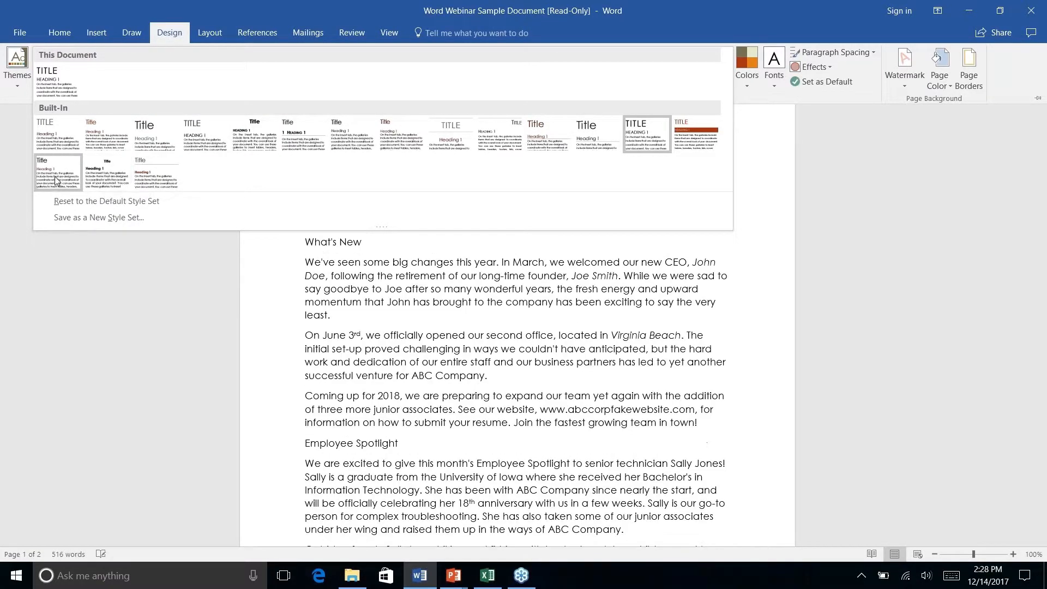
# Apply the Feathered theme to the newsletter.
pyautogui.click(17, 63)
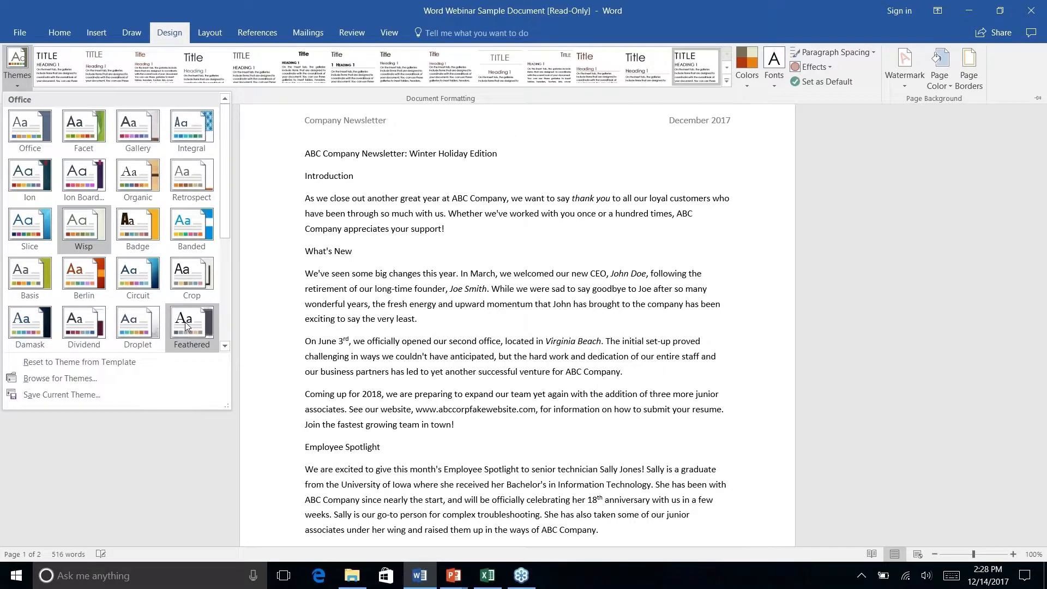
pyautogui.rightClick(186, 326)
pyautogui.click(175, 321)
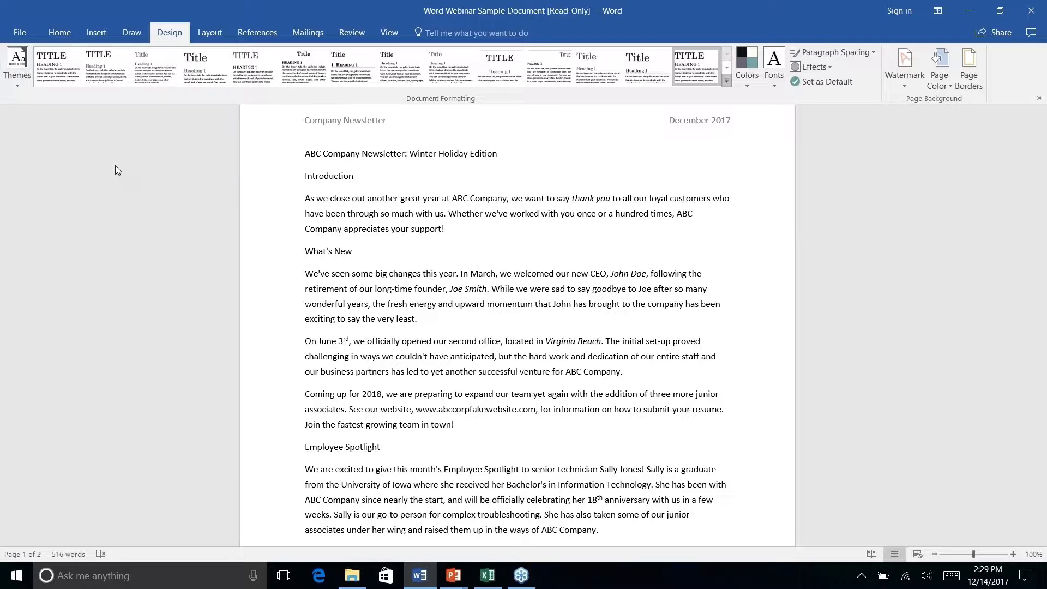
# Look over both pages of the newsletter to examine how its body text and References heading appear with the new theme.
pyautogui.click(103, 29)
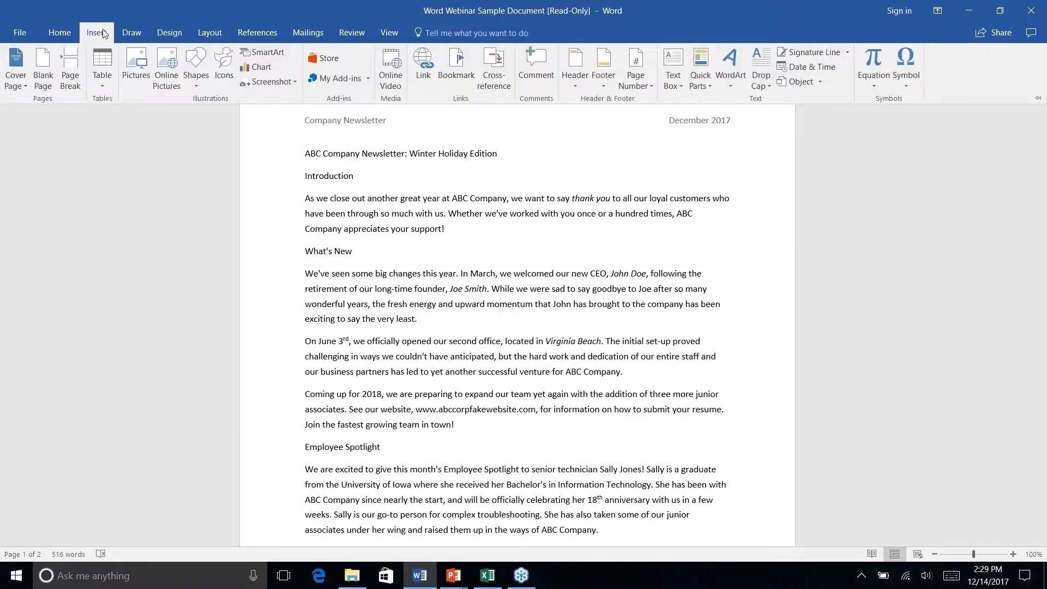
pyautogui.click(132, 33)
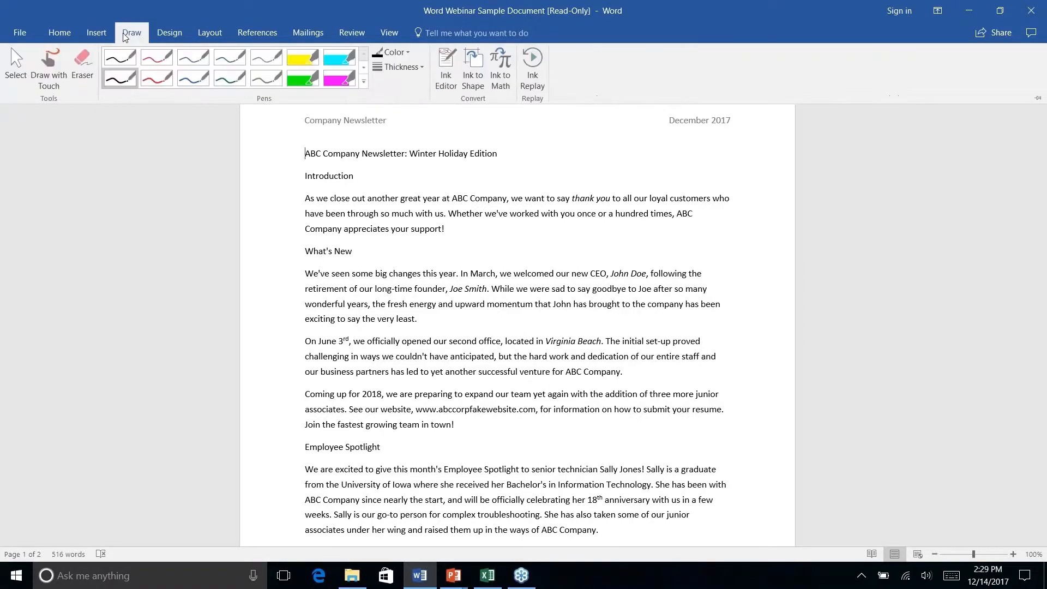
pyautogui.click(59, 33)
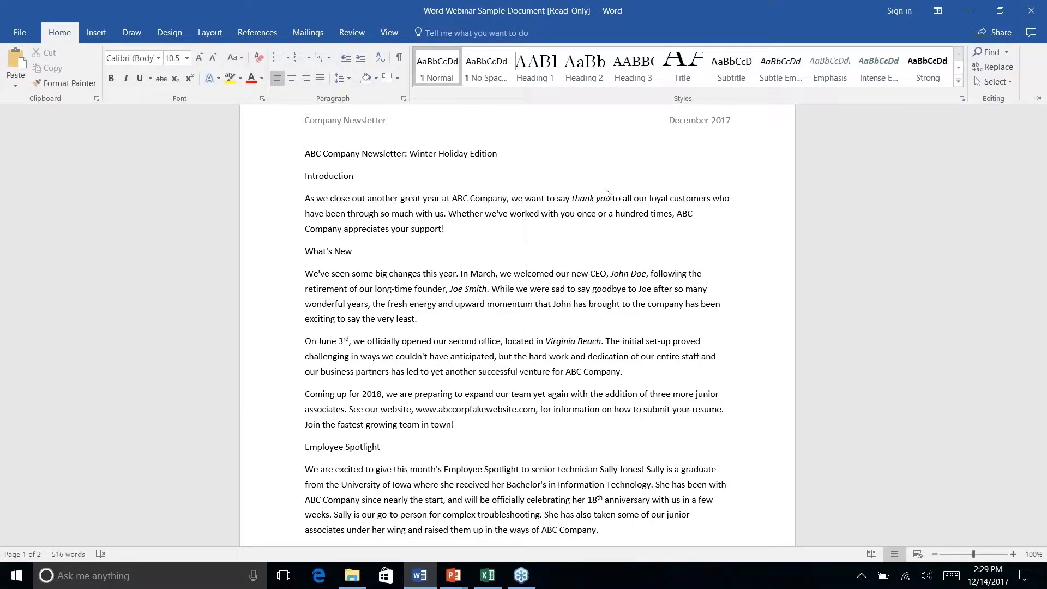
pyautogui.click(676, 224)
pyautogui.scroll(-9, 675, 225)
pyautogui.scroll(-1, 517, 305)
pyautogui.scroll(5, 517, 305)
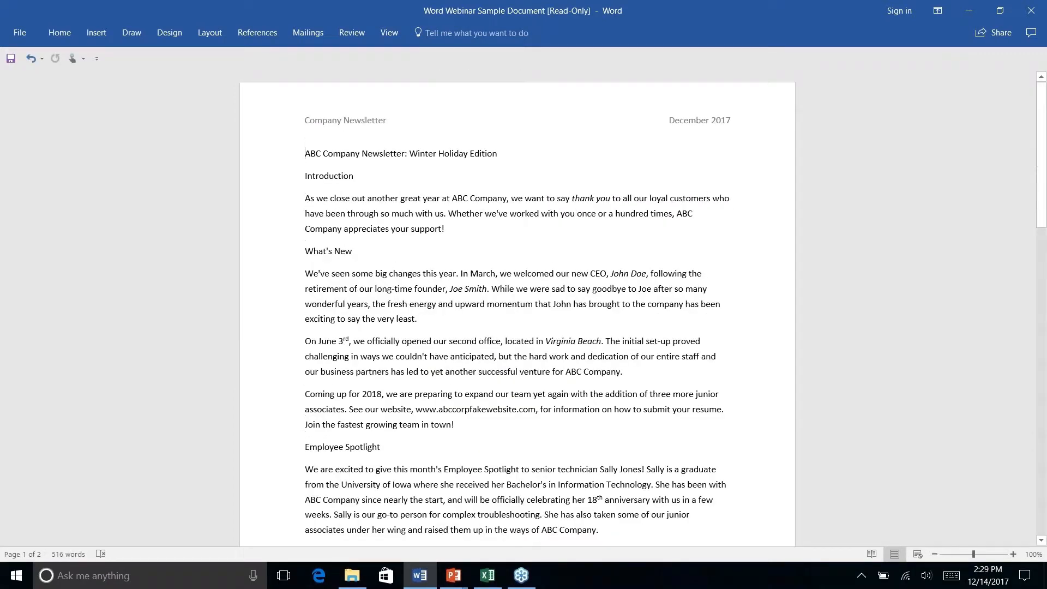
pyautogui.scroll(-2, 517, 305)
pyautogui.scroll(-6, 517, 306)
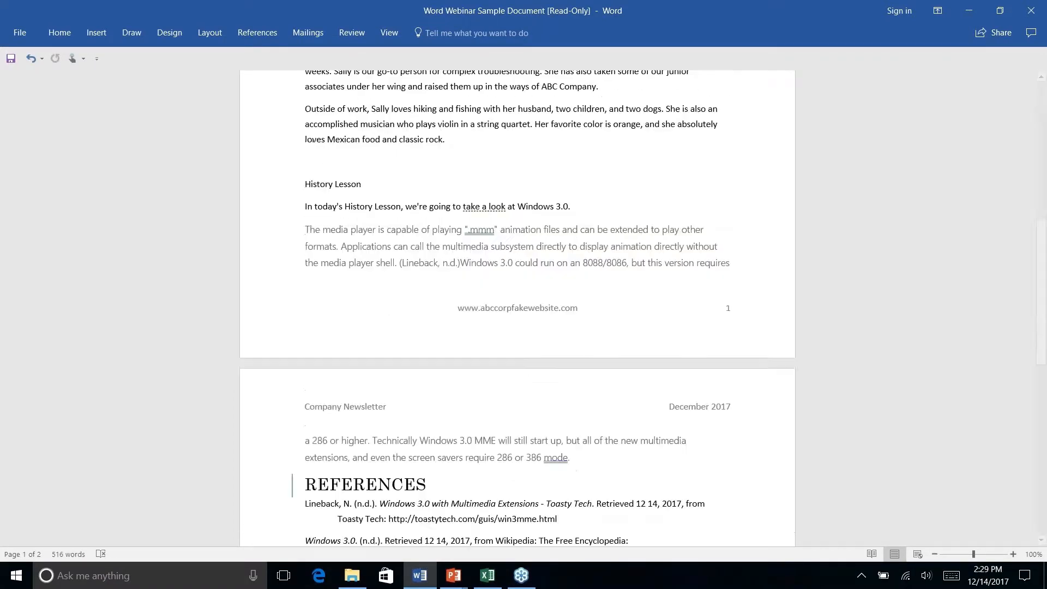
pyautogui.scroll(8, 517, 306)
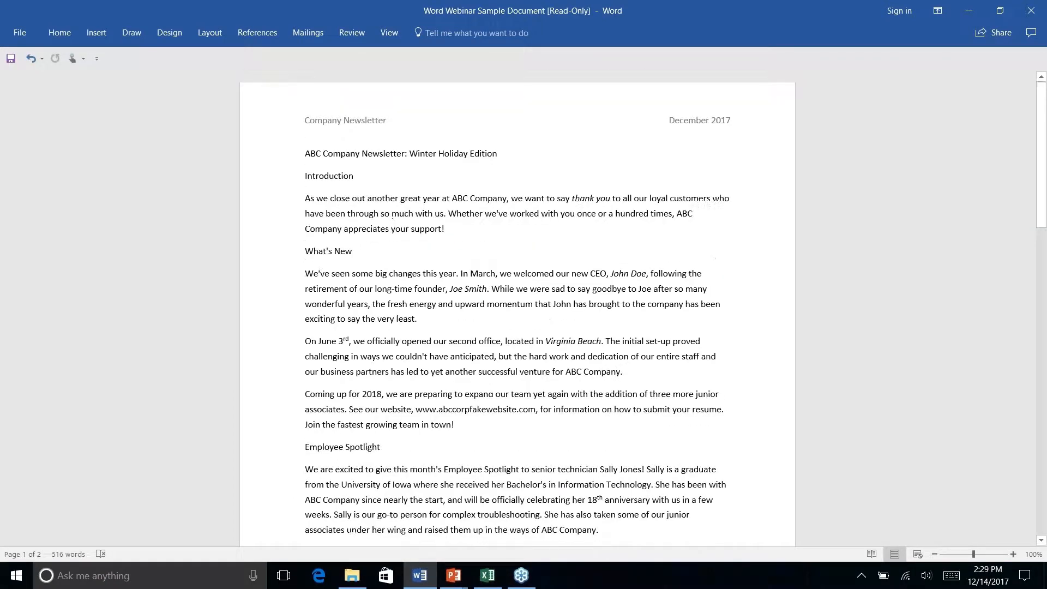
# Apply the Title style to the line "ABC Company Newsletter: Winter Holiday Edition".
pyautogui.click(59, 33)
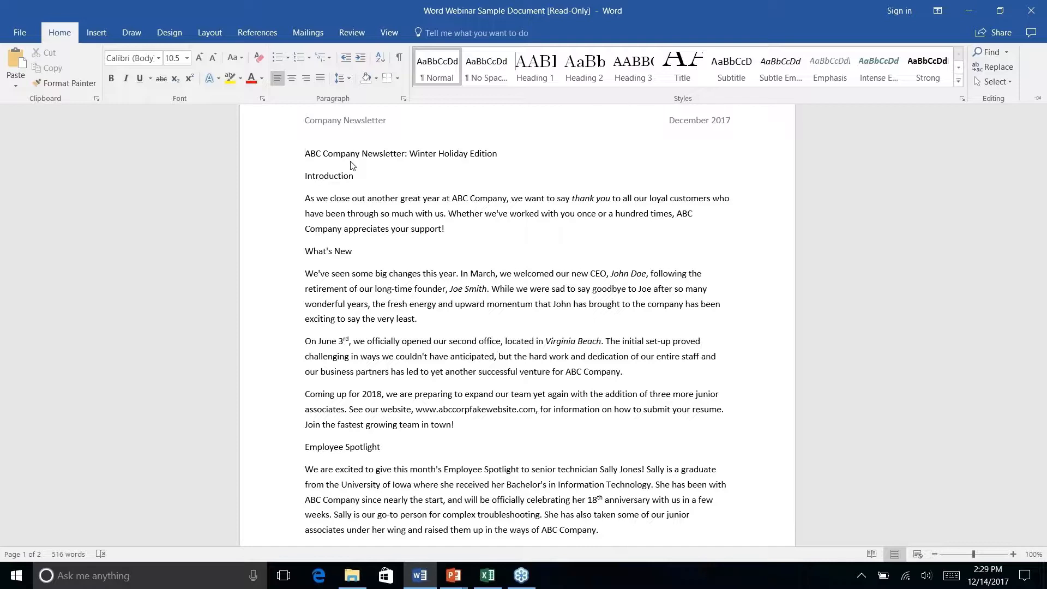
pyautogui.hotkey('ctrl', 'F1')
pyautogui.tripleClick(380, 153)
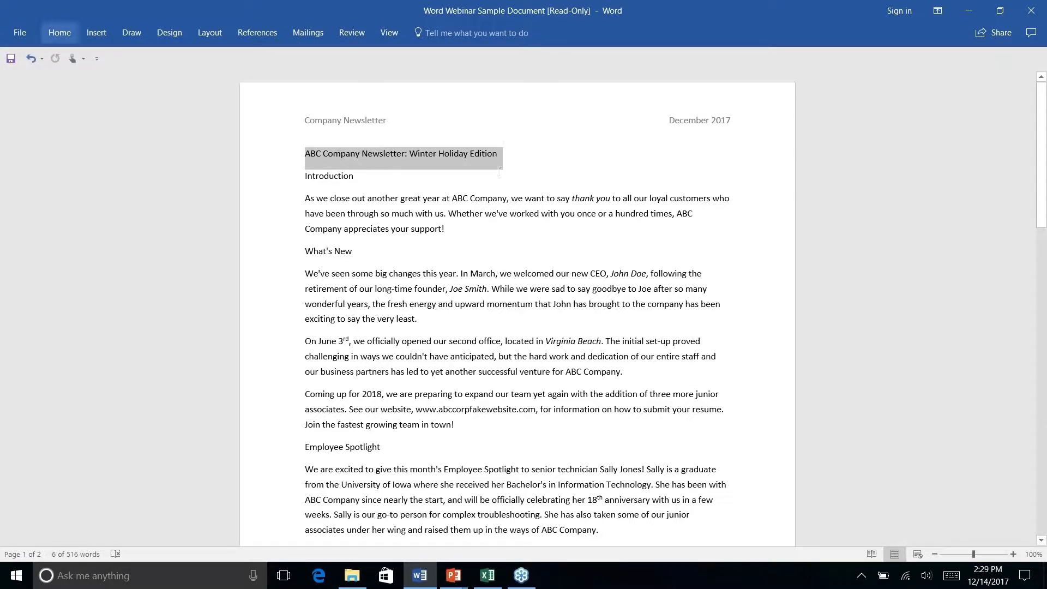
pyautogui.click(60, 33)
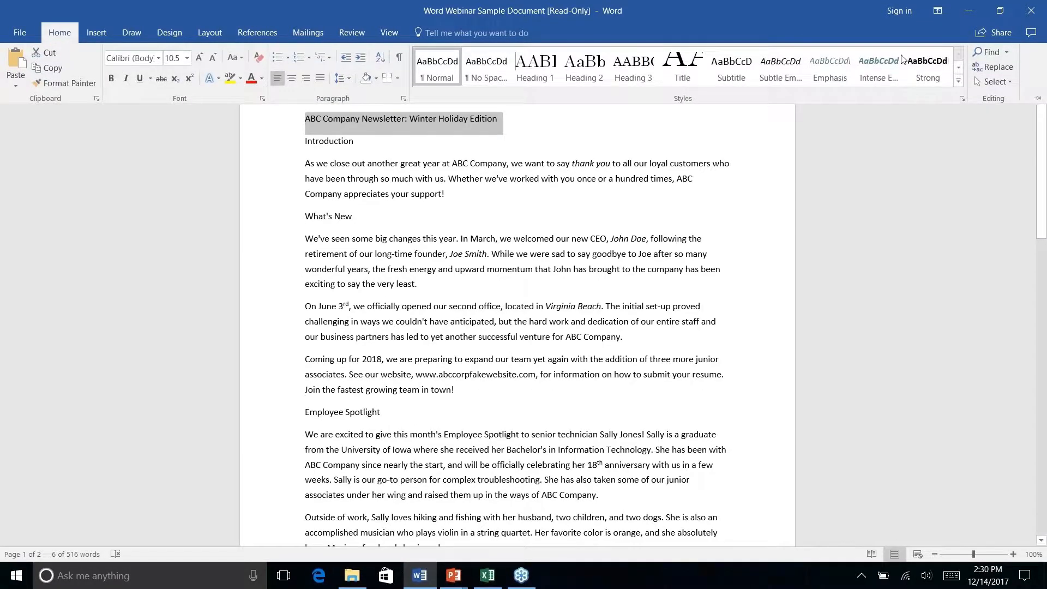
pyautogui.click(693, 73)
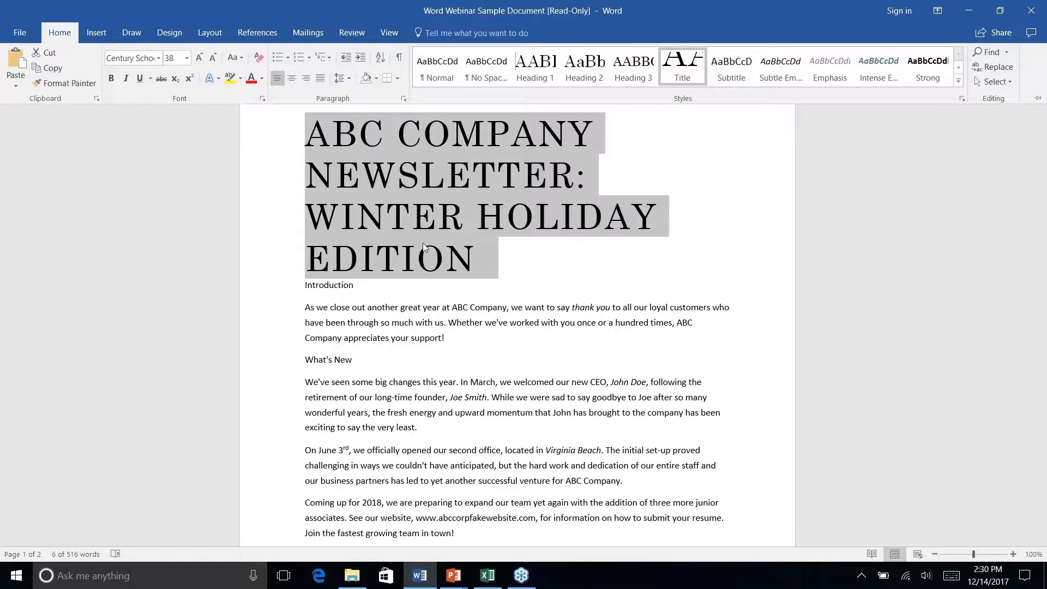
# Modify the Title style so that its font size is 20.
pyautogui.hotkey('ctrl', 'F1')
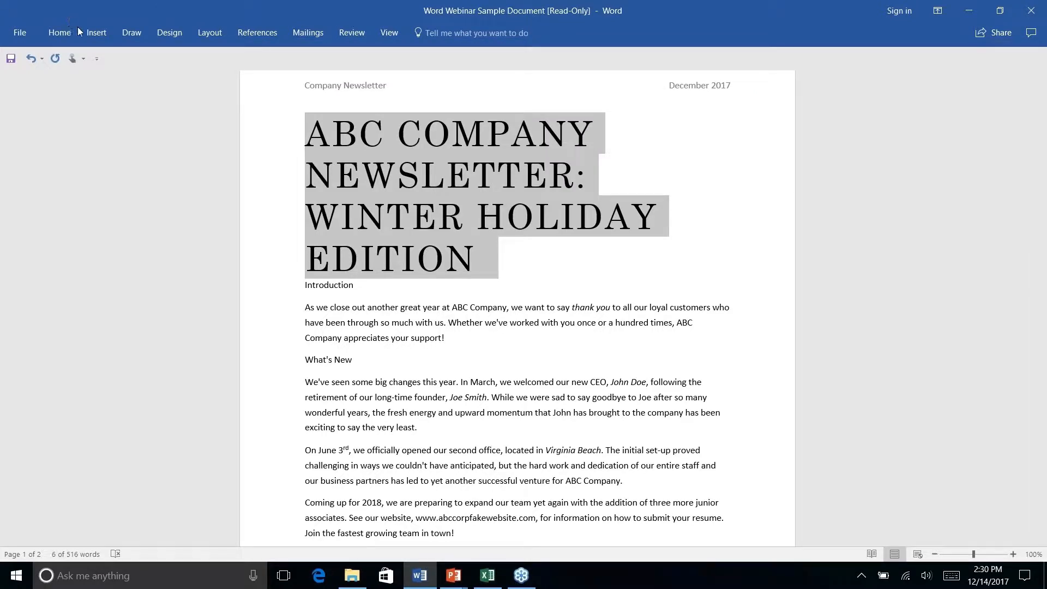
pyautogui.rightClick(99, 37)
pyautogui.click(159, 158)
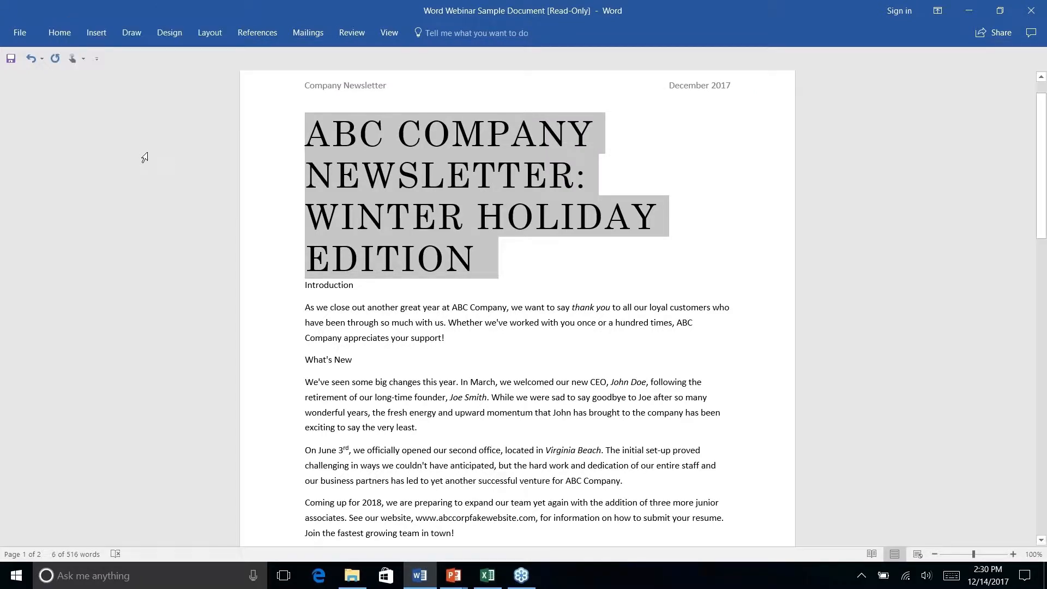
pyautogui.click(61, 33)
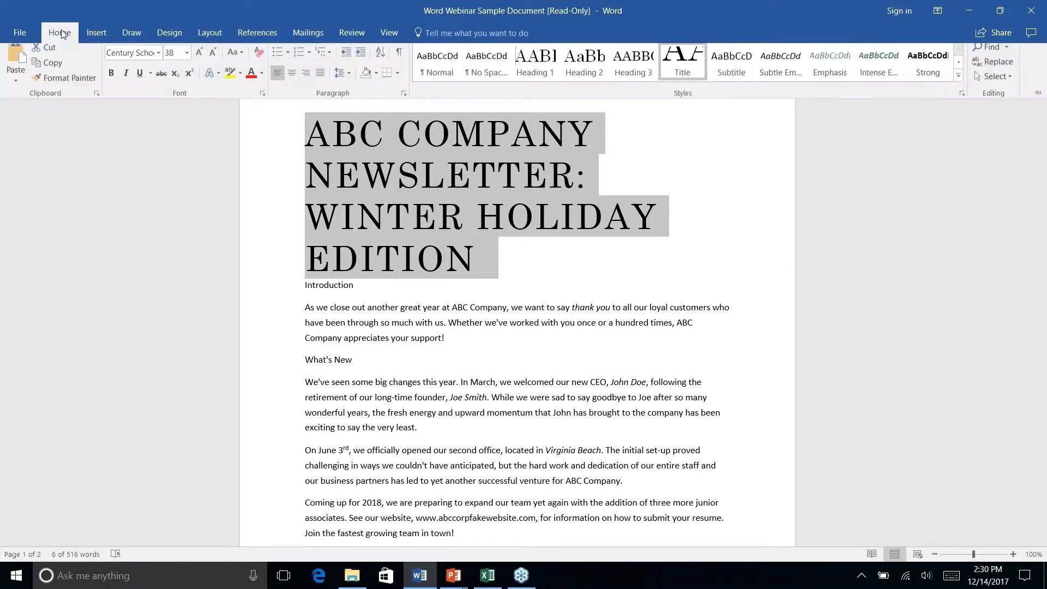
pyautogui.rightClick(689, 66)
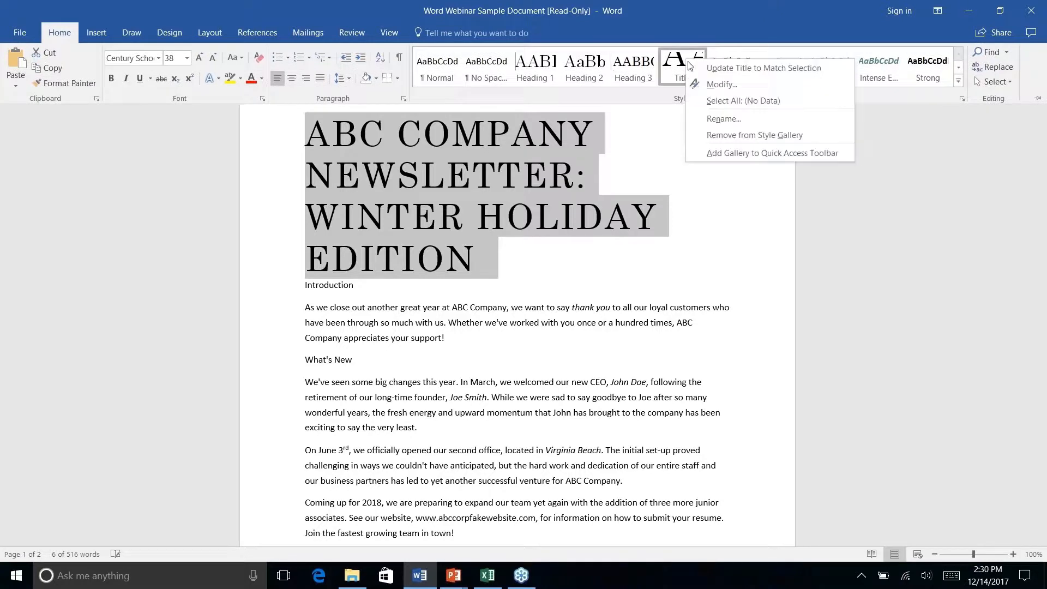
pyautogui.click(717, 85)
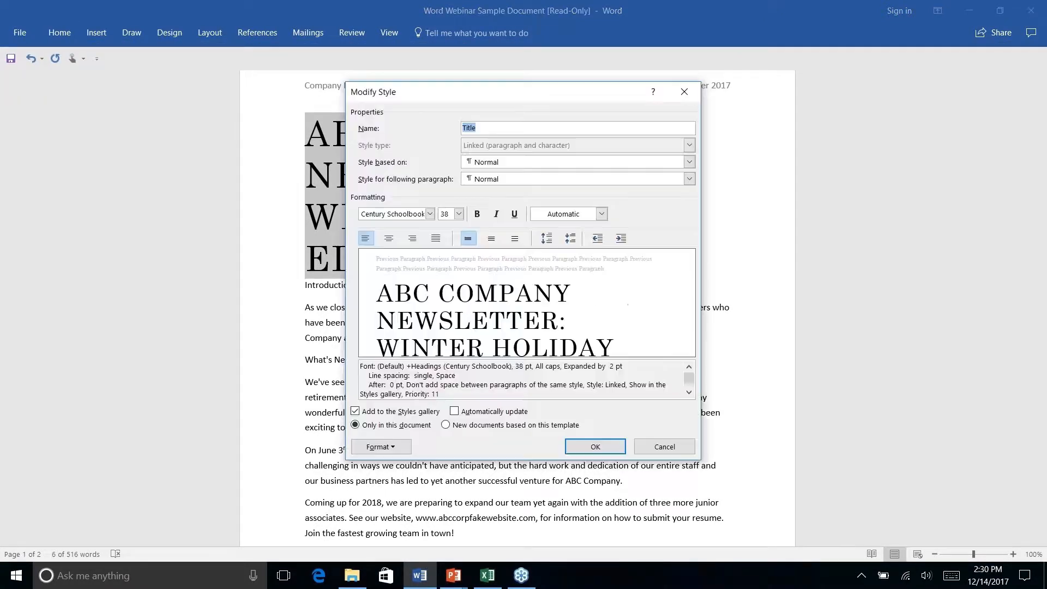
pyautogui.click(459, 214)
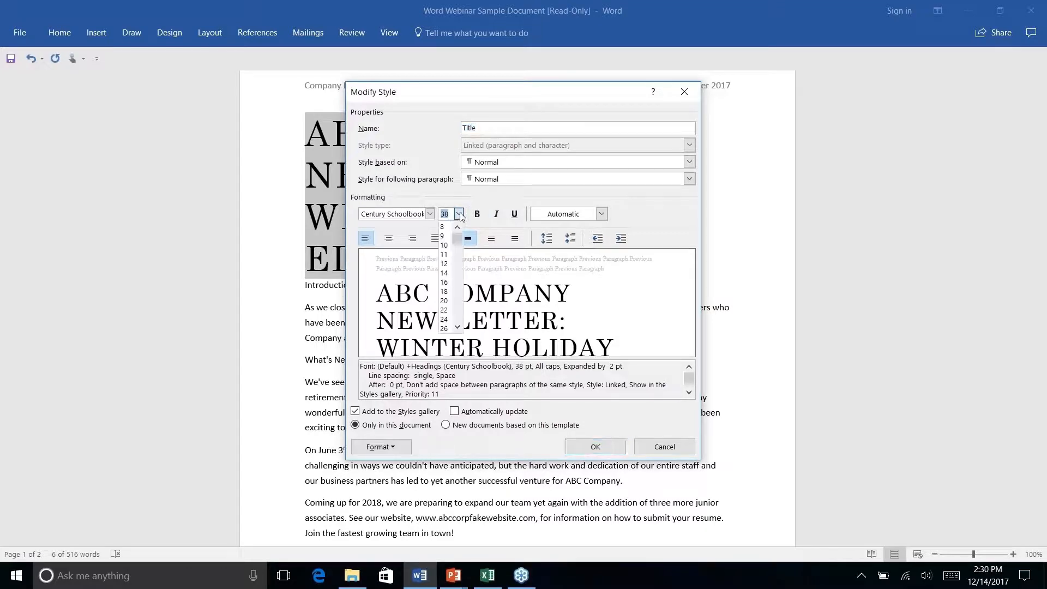
pyautogui.click(445, 282)
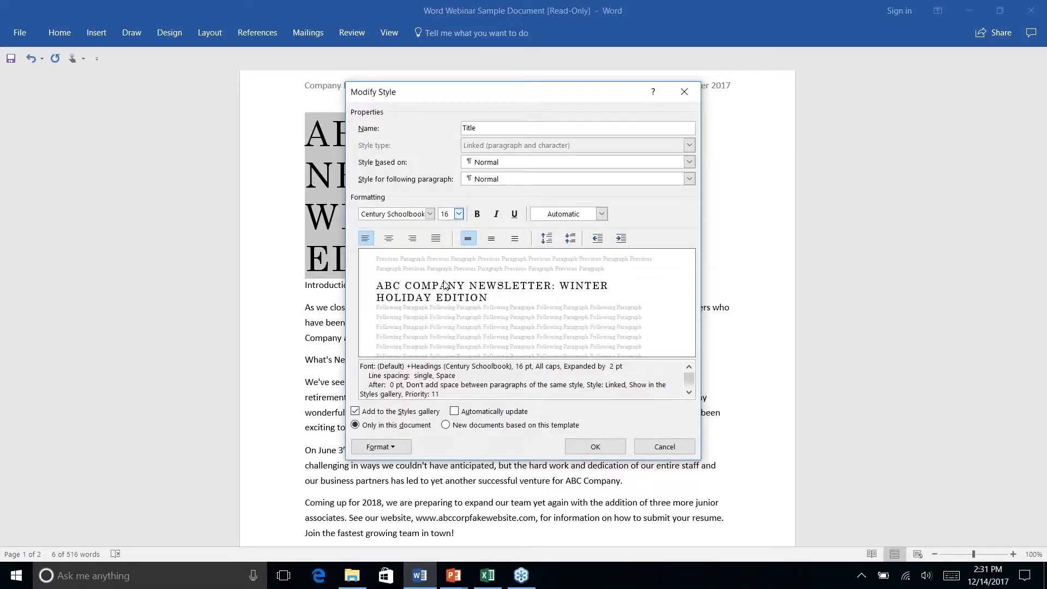
pyautogui.click(458, 215)
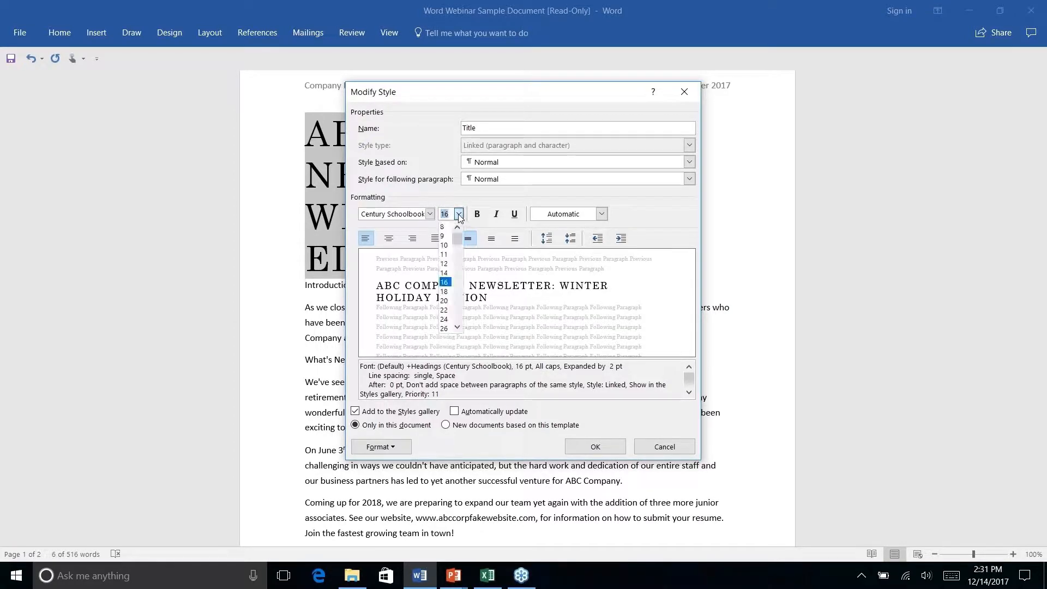
pyautogui.click(444, 292)
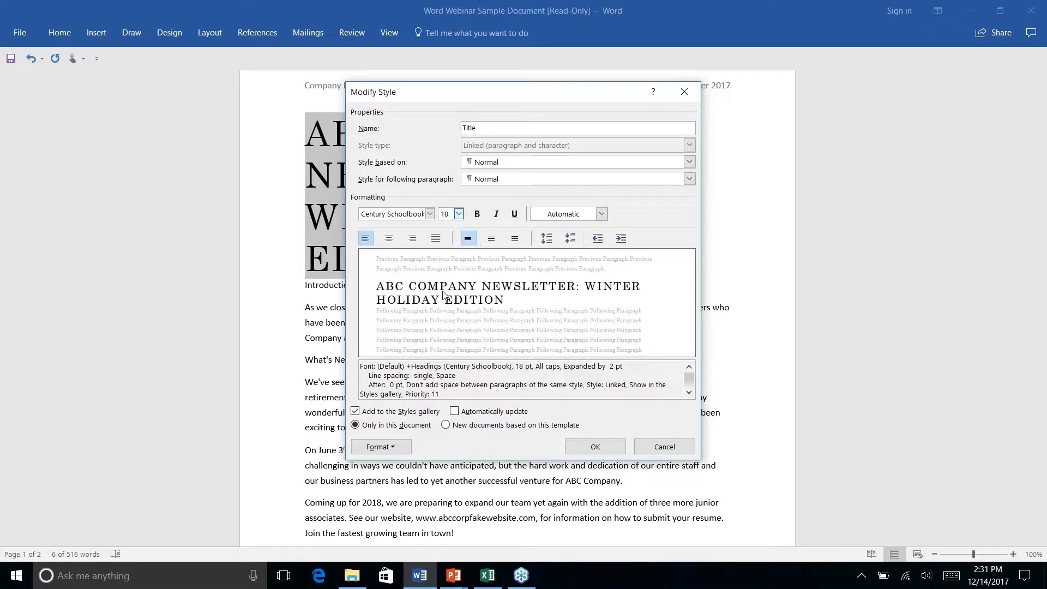
pyautogui.click(459, 214)
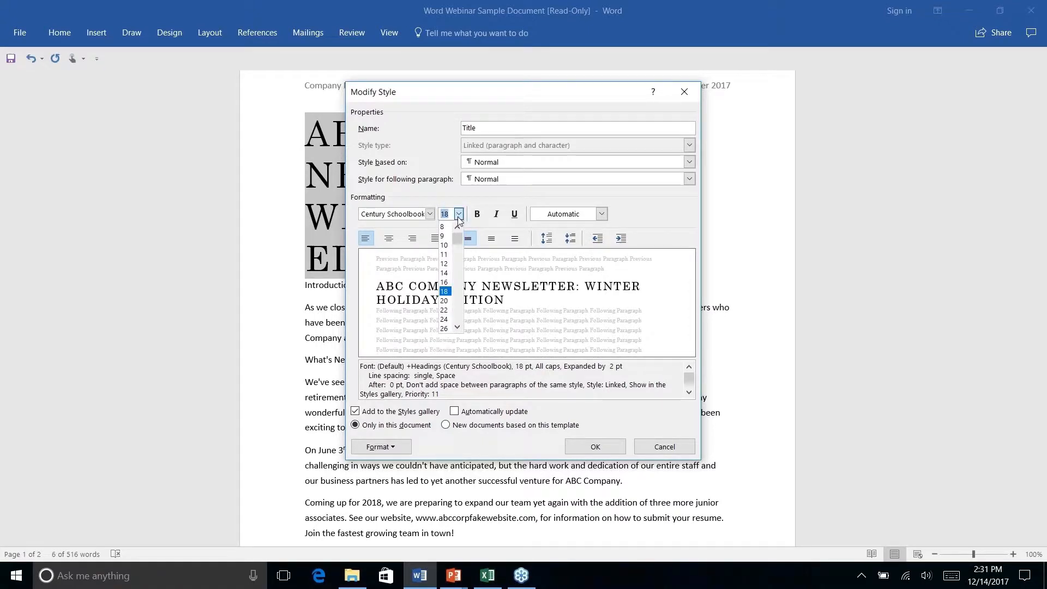
pyautogui.click(450, 308)
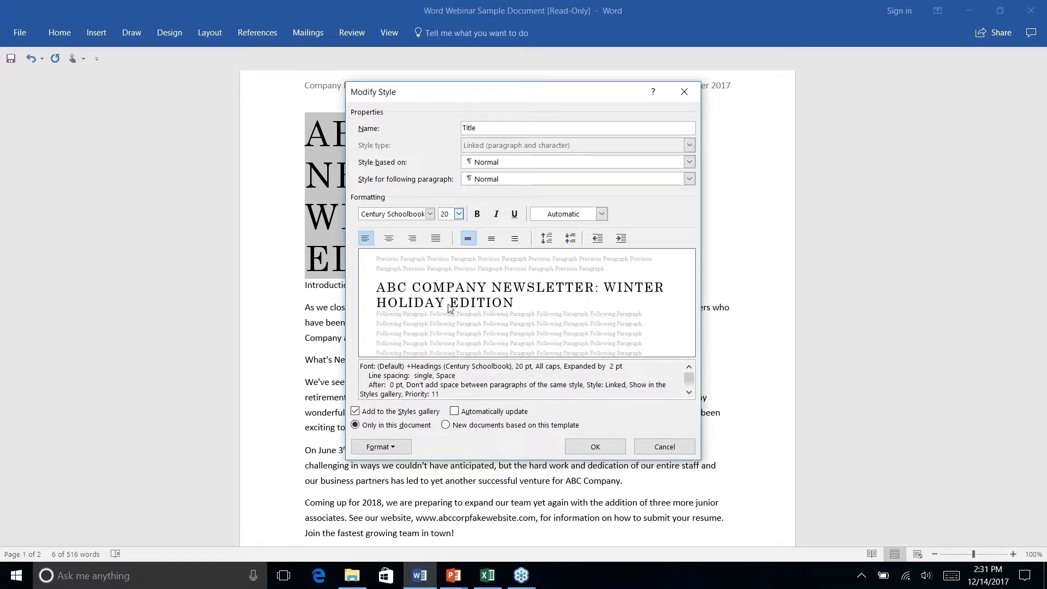
pyautogui.click(595, 447)
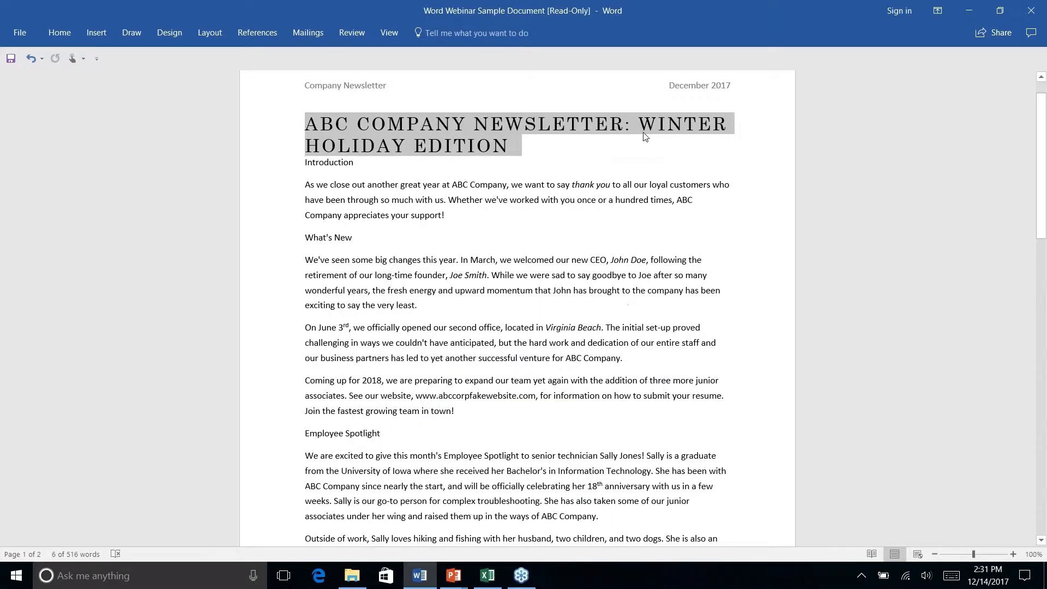
# Insert a line break in the newsletter title so that "Winter Holiday Edition" starts on its own line.
pyautogui.click(643, 126)
pyautogui.hotkey('shift', 'Return')
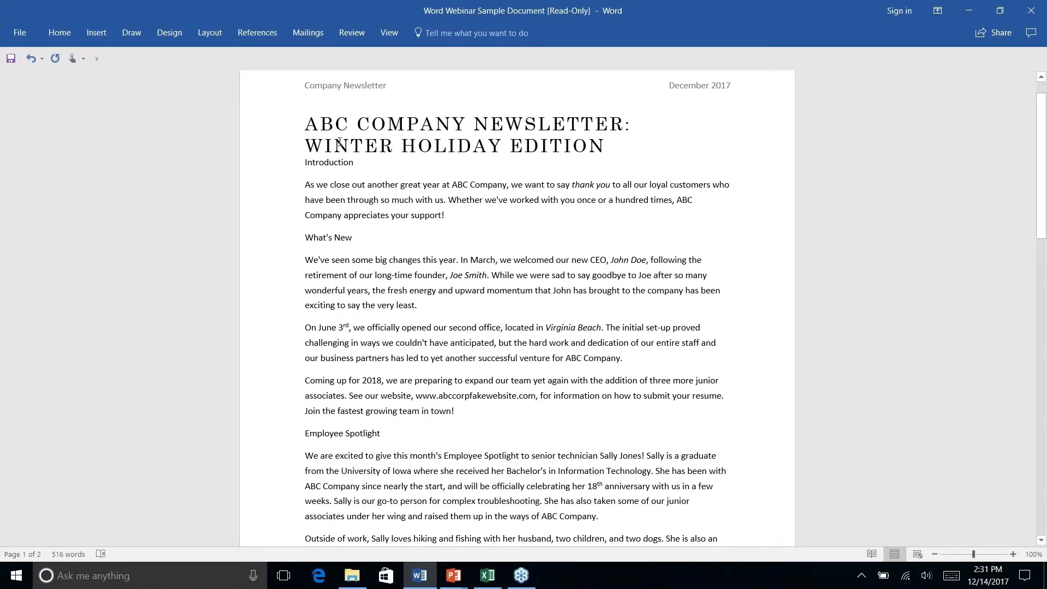
# Apply the Heading 1 style to the "Introduction" line.
pyautogui.doubleClick(311, 164)
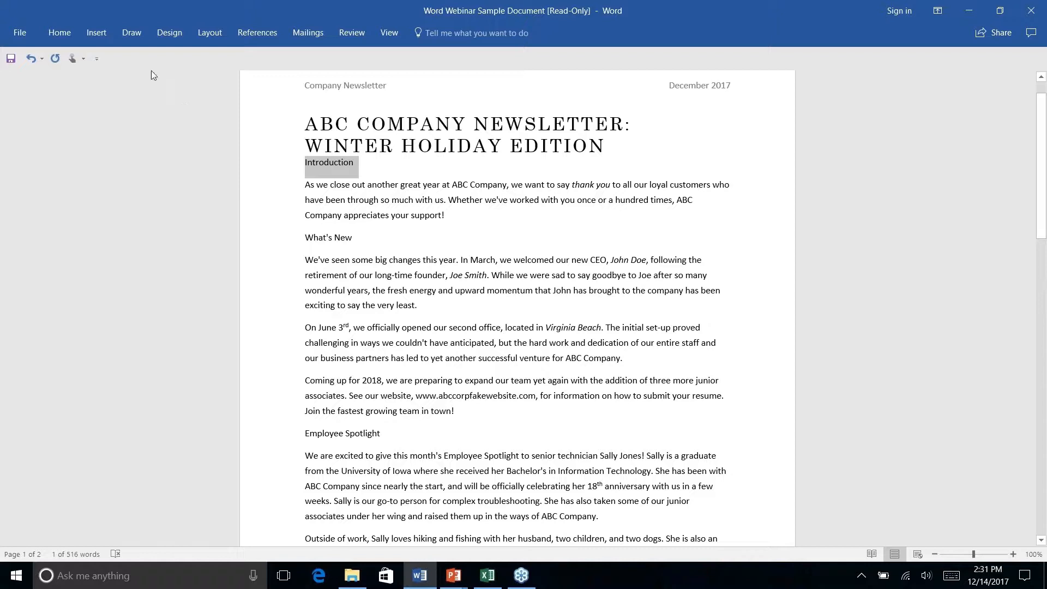
pyautogui.click(60, 33)
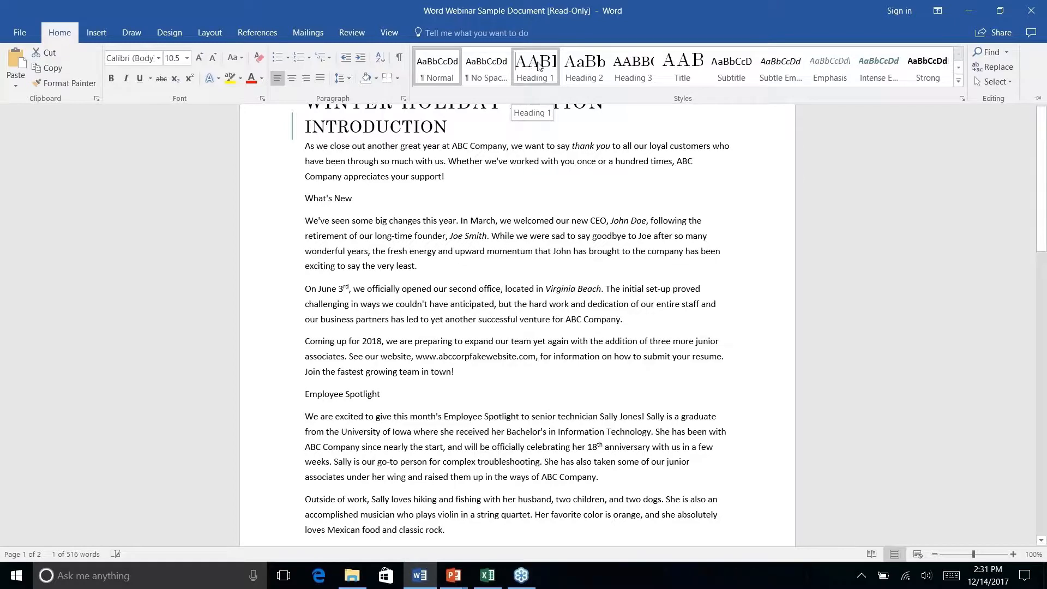
pyautogui.click(541, 68)
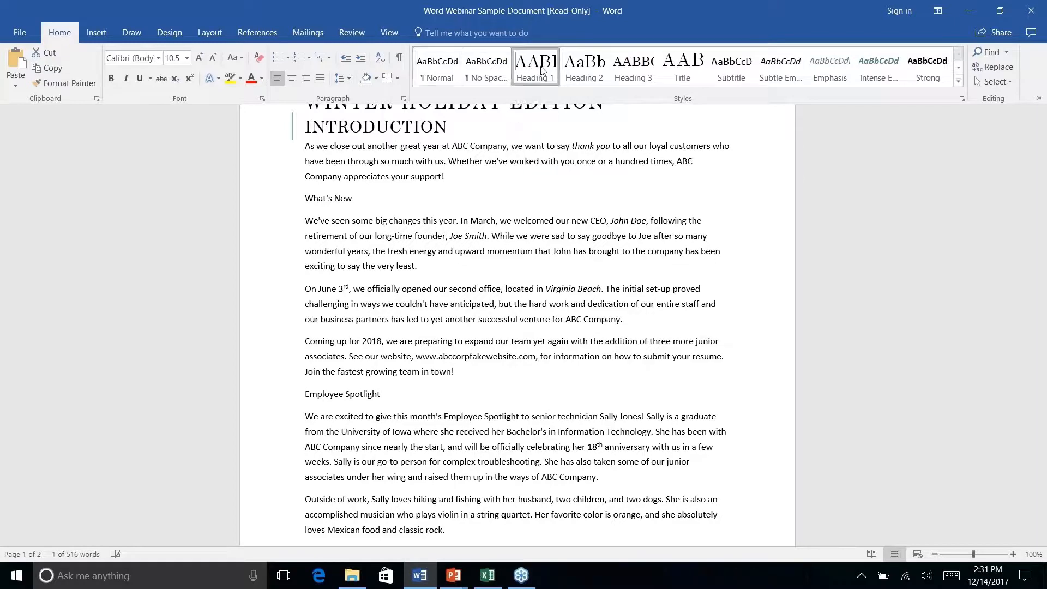
# Apply the Heading 2 style to the "What's New" line.
pyautogui.click(326, 202)
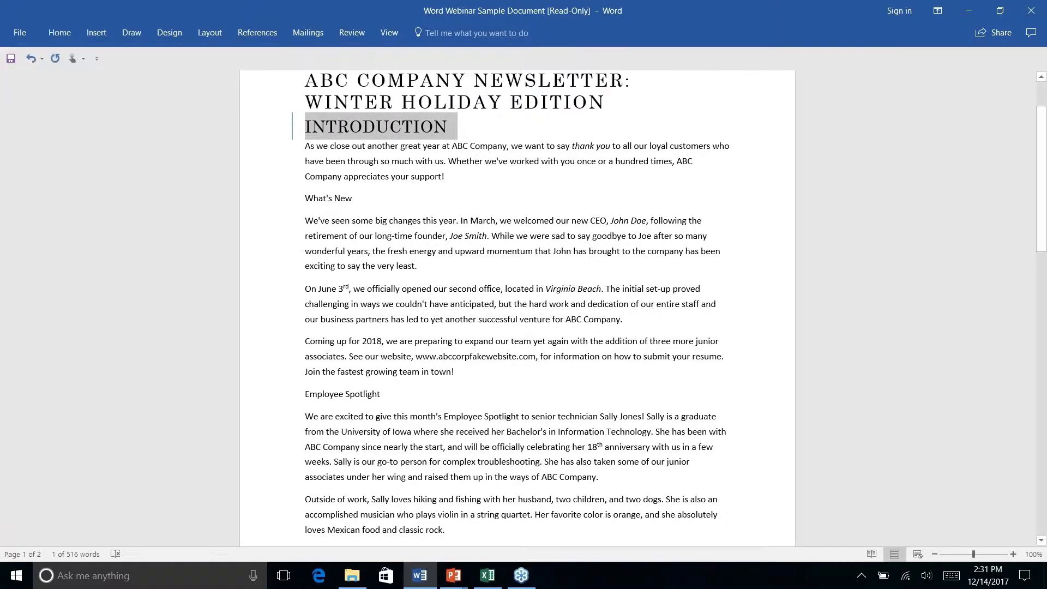
pyautogui.doubleClick(336, 198)
pyautogui.click(352, 199)
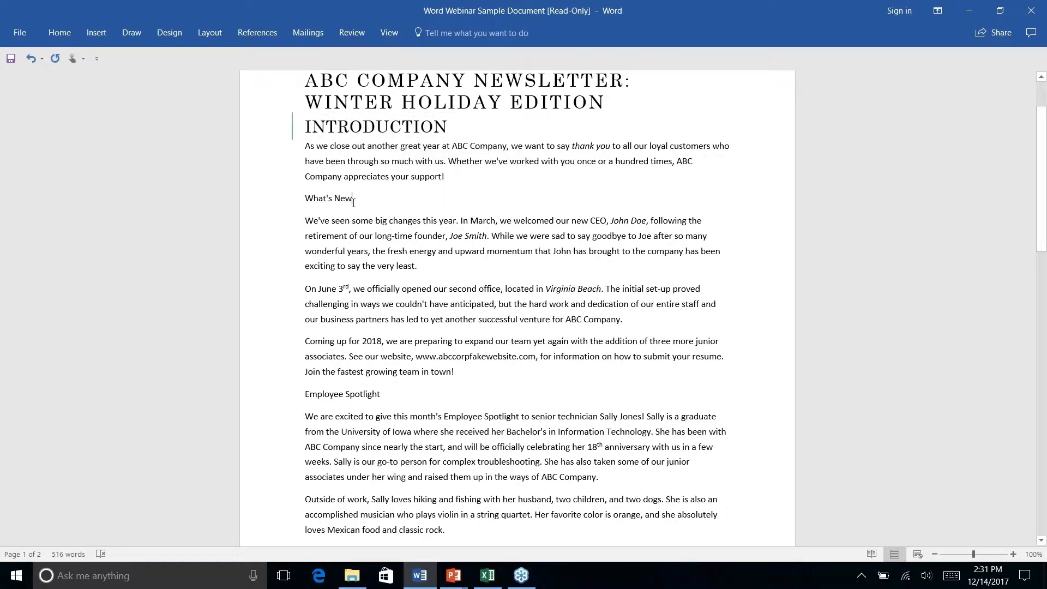
pyautogui.tripleClick(353, 200)
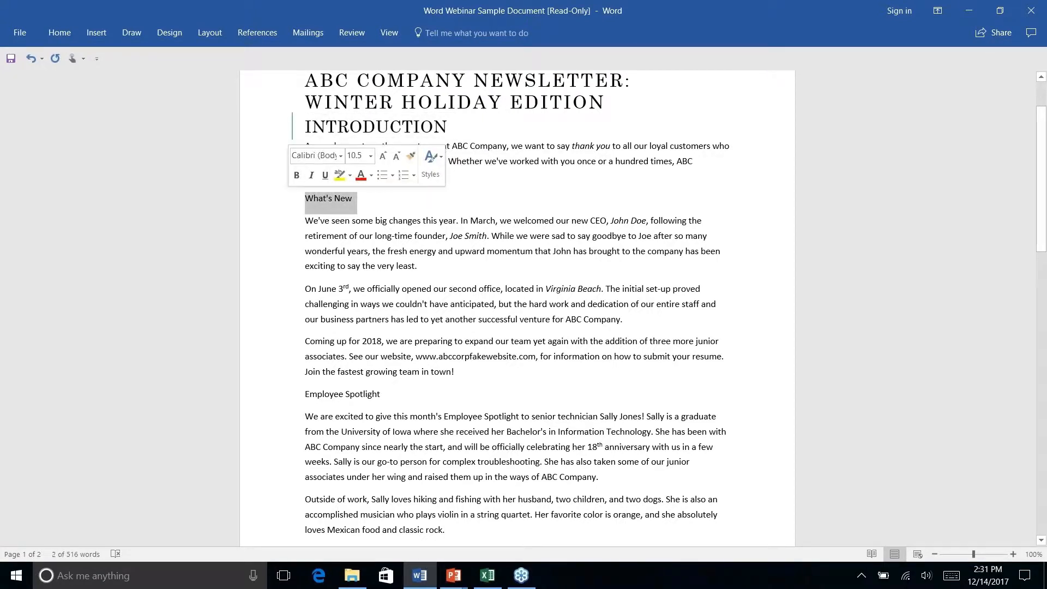
pyautogui.click(60, 32)
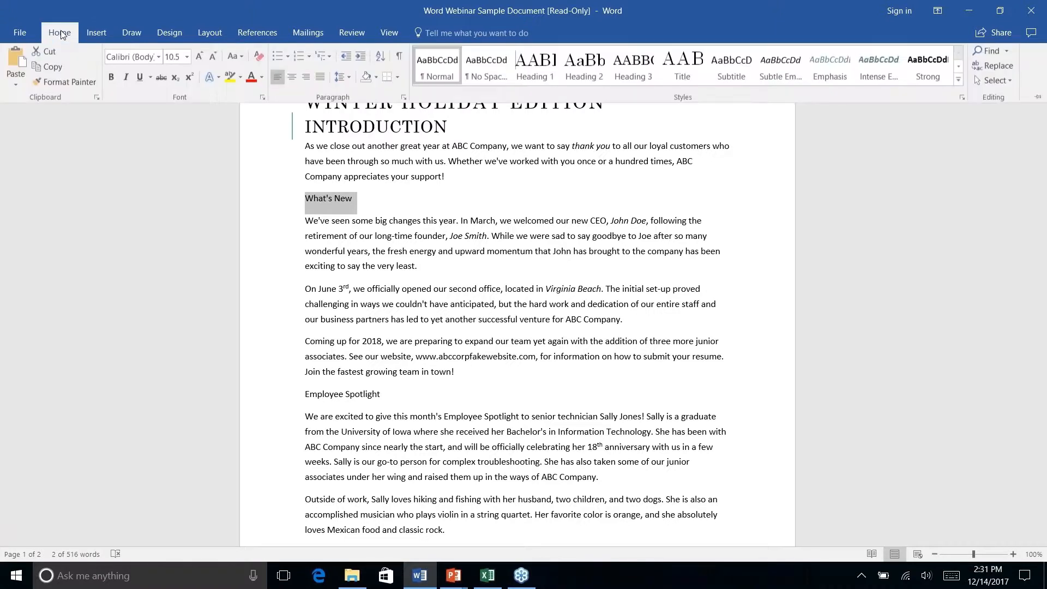
pyautogui.click(584, 67)
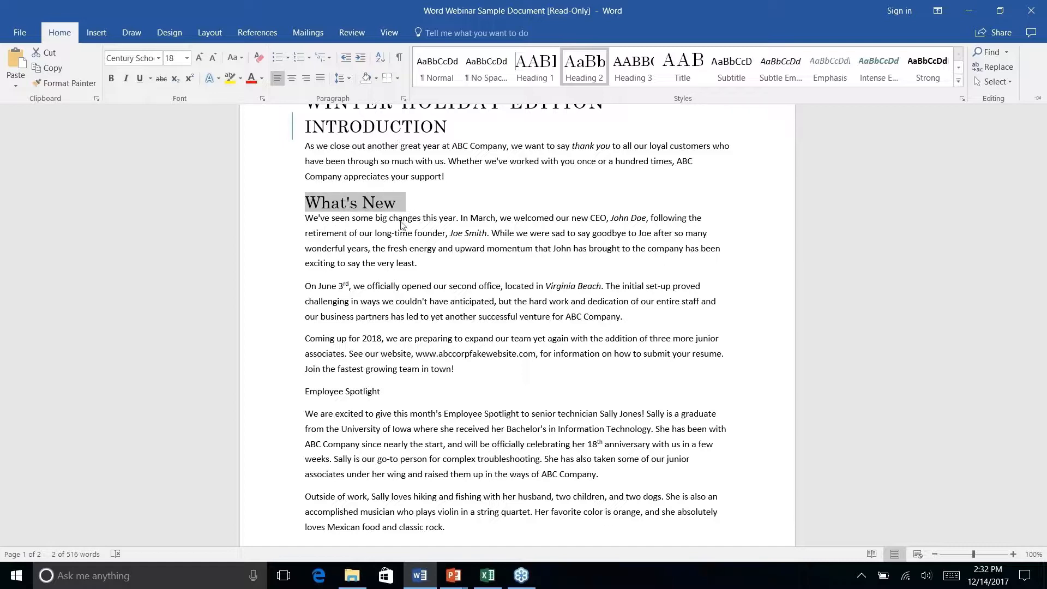
# Apply the Heading 1 style to the "Employee Spotlight" line.
pyautogui.rightClick(341, 393)
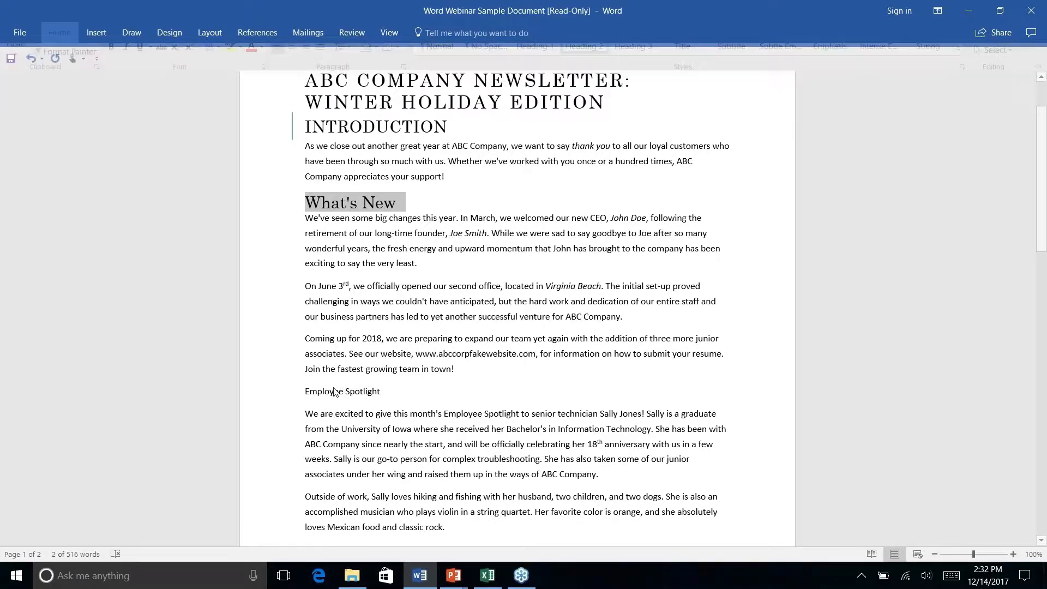
pyautogui.click(340, 393)
pyautogui.tripleClick(343, 392)
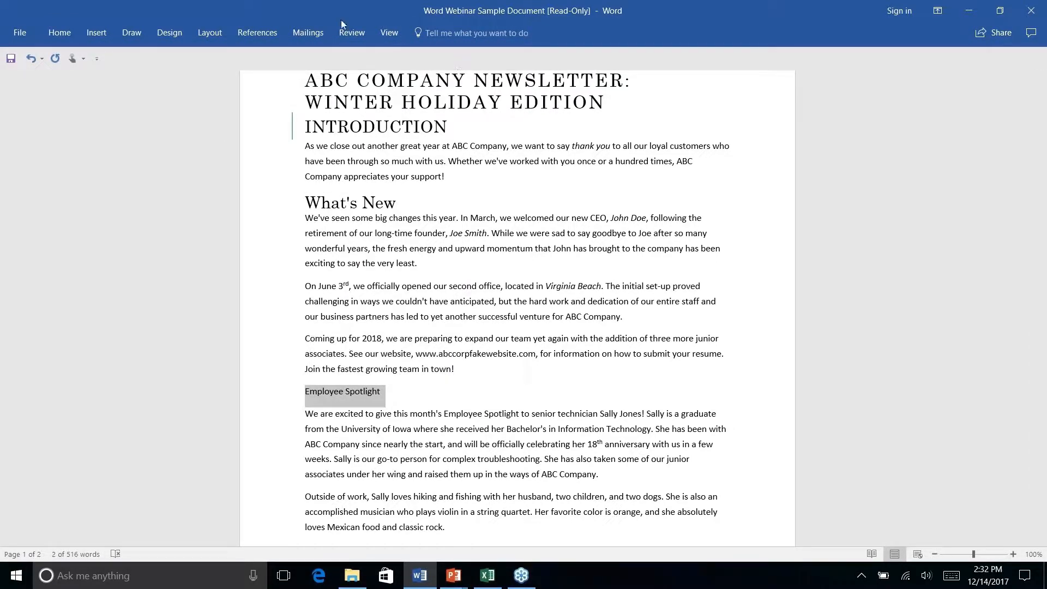
pyautogui.click(70, 34)
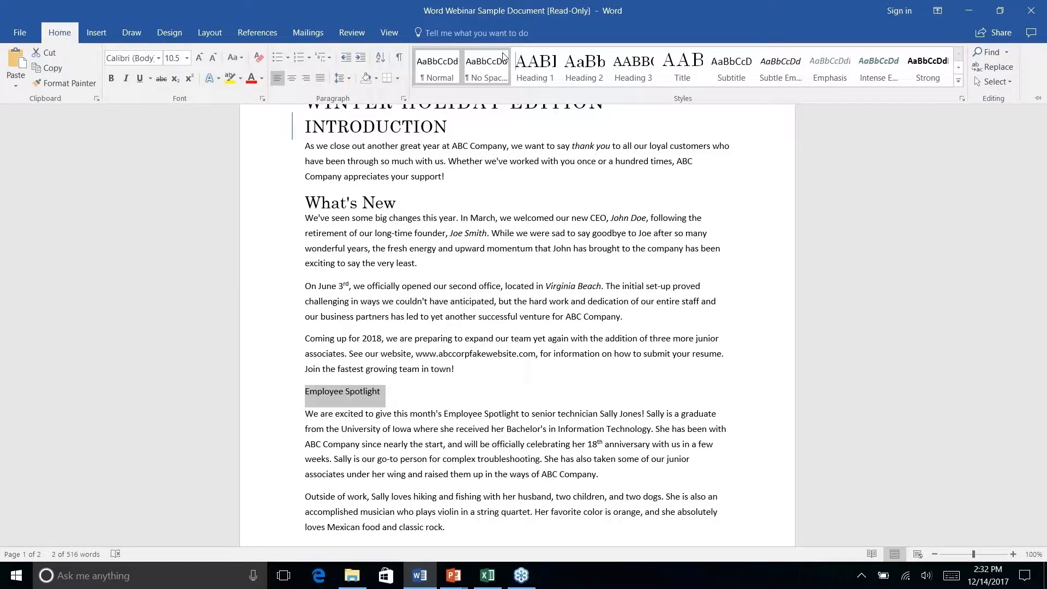
pyautogui.click(537, 71)
# Apply the Heading 1 style to the "History Lesson" line on the first page.
pyautogui.scroll(-3, 517, 327)
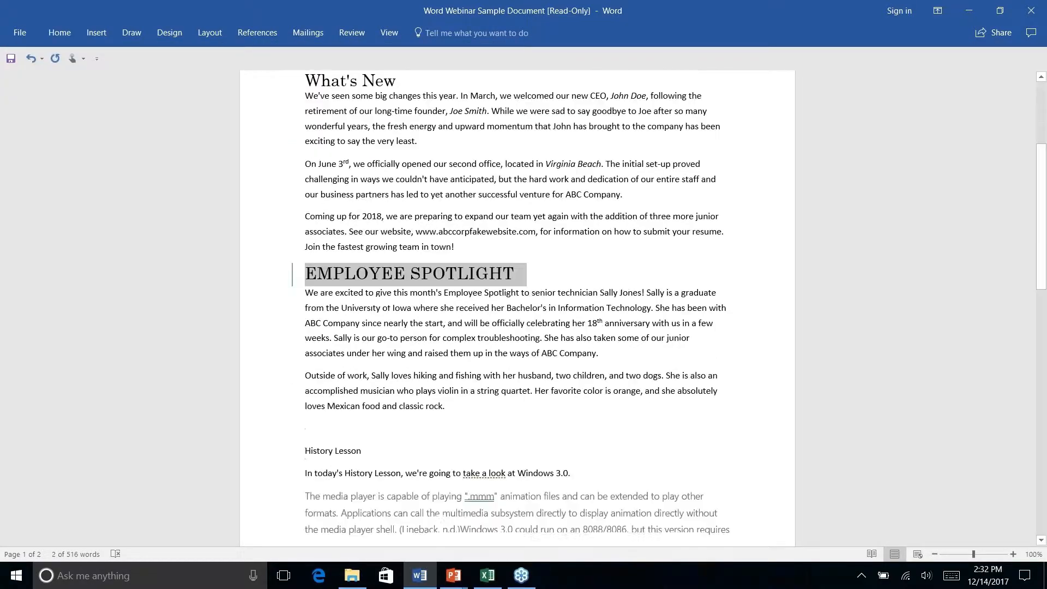
pyautogui.scroll(-3, 517, 308)
pyautogui.tripleClick(322, 331)
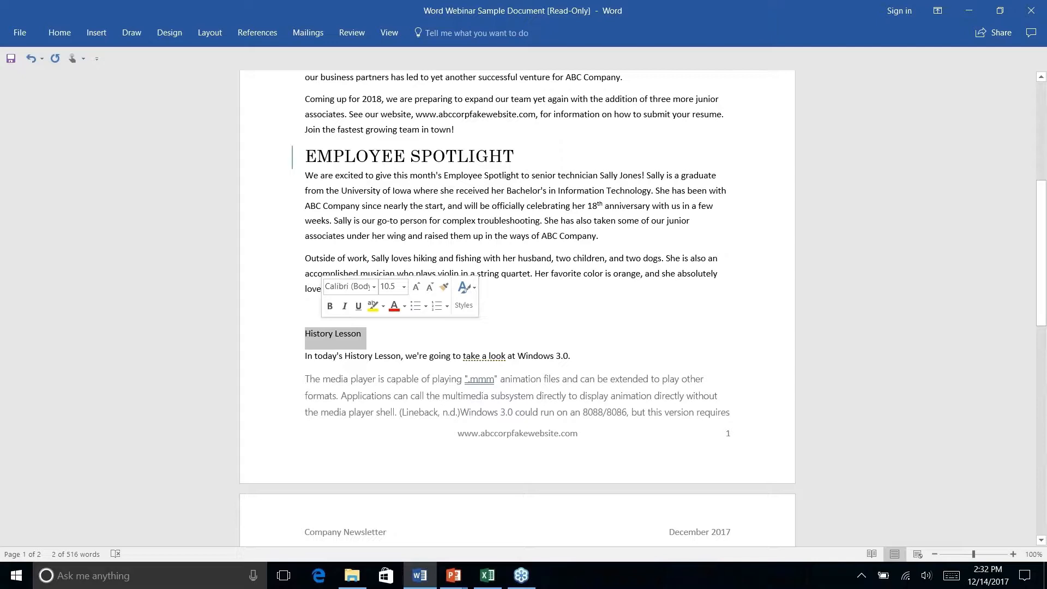
pyautogui.click(59, 33)
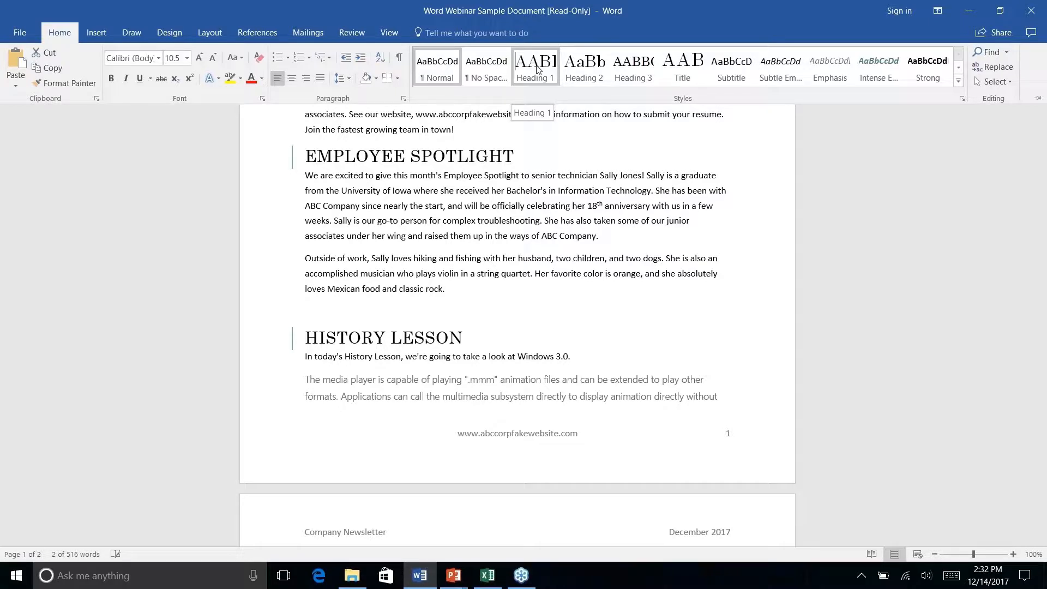
pyautogui.click(535, 67)
# Delete the blank line after the last entry in the References bibliography on page 2.
pyautogui.scroll(-10, 377, 235)
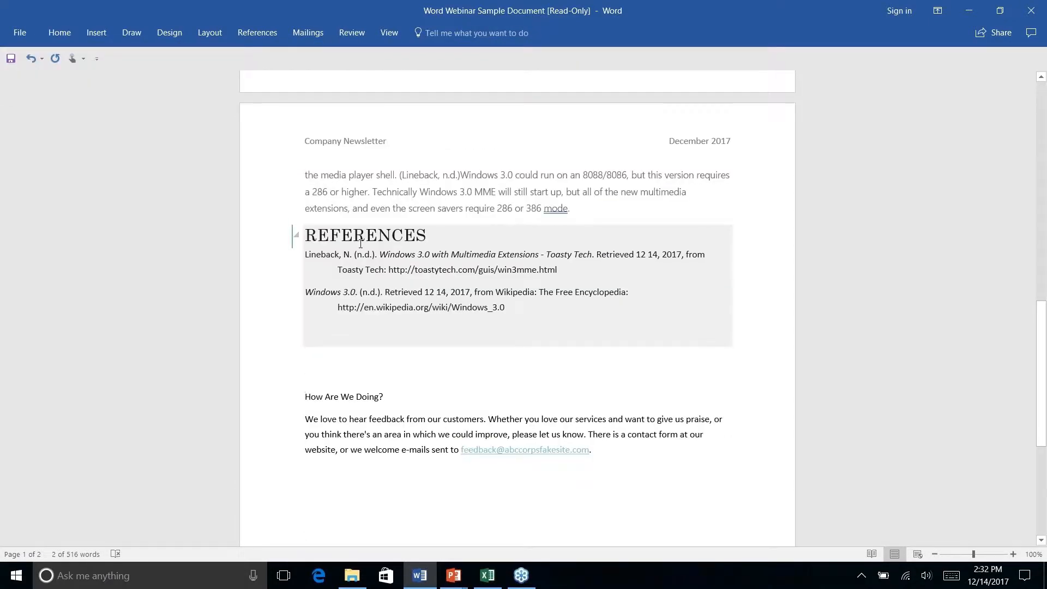
pyautogui.click(377, 235)
pyautogui.scroll(2, 496, 234)
pyautogui.click(55, 32)
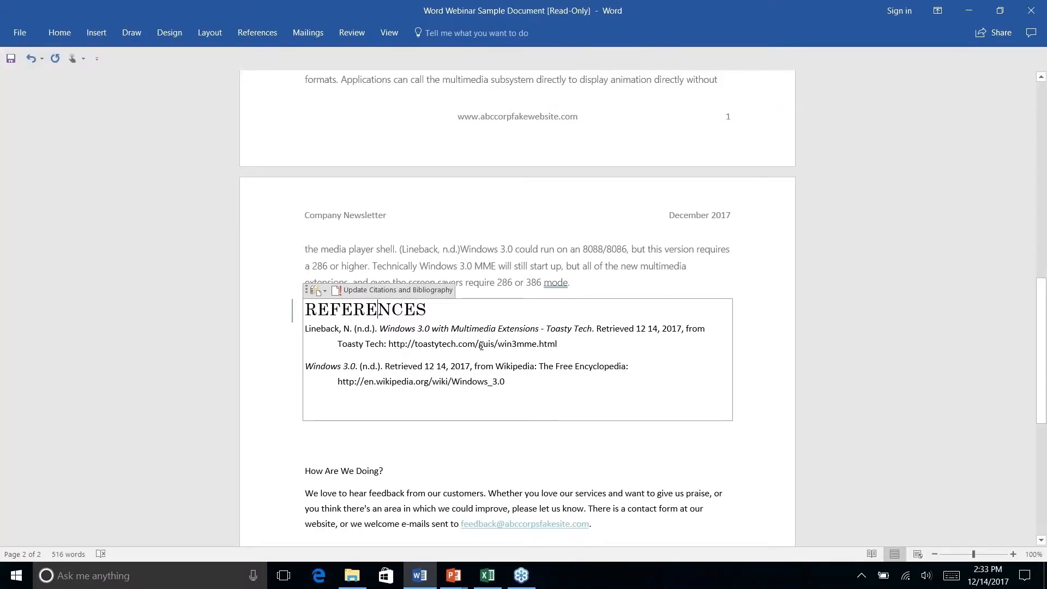
pyautogui.rightClick(528, 372)
pyautogui.click(439, 439)
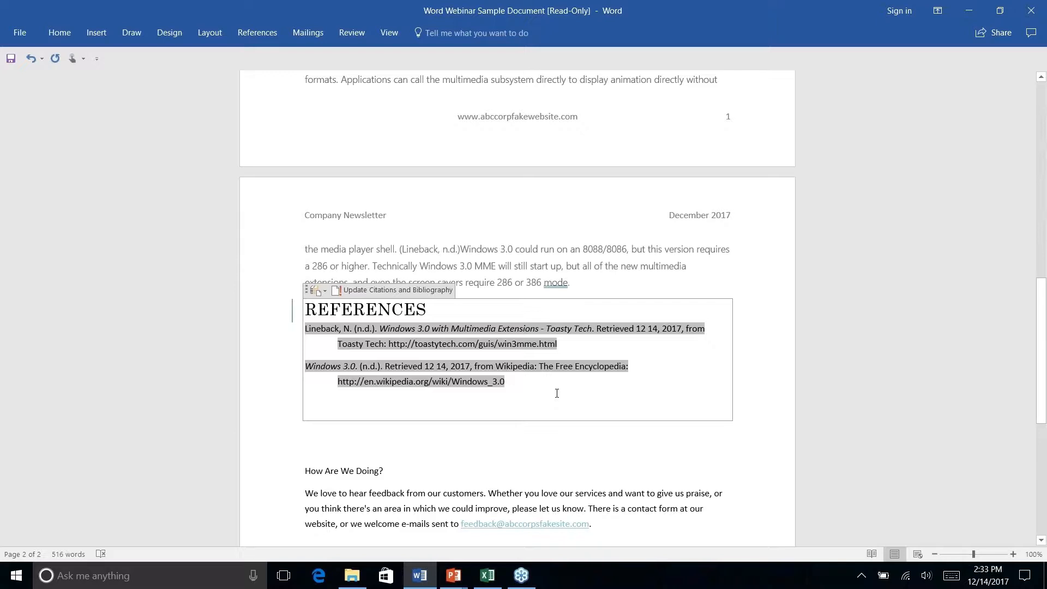
pyautogui.press('Delete')
pyautogui.rightClick(634, 431)
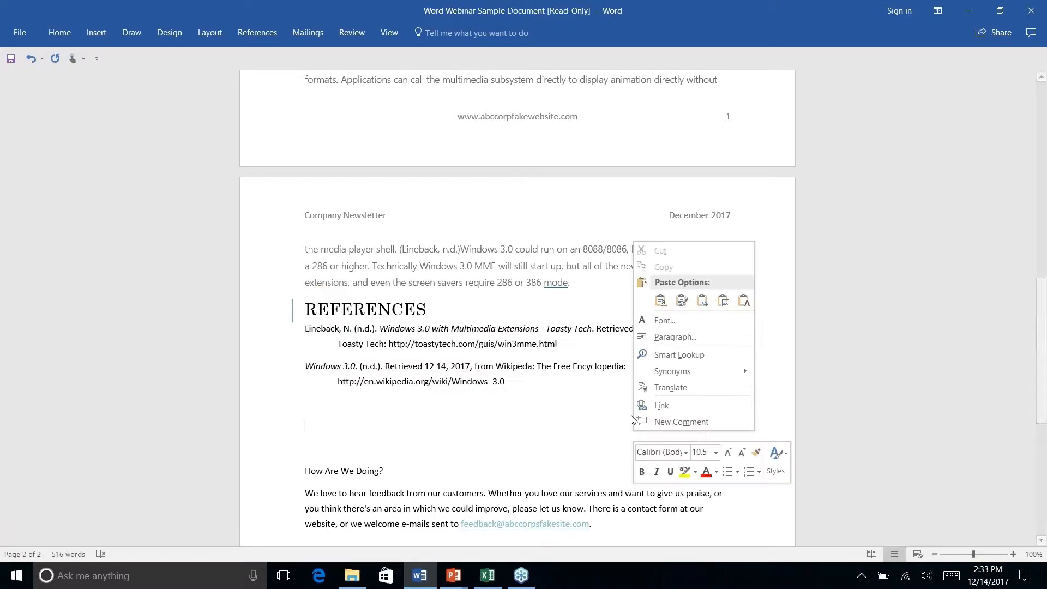
pyautogui.click(531, 385)
pyautogui.click(530, 385)
pyautogui.press('Delete')
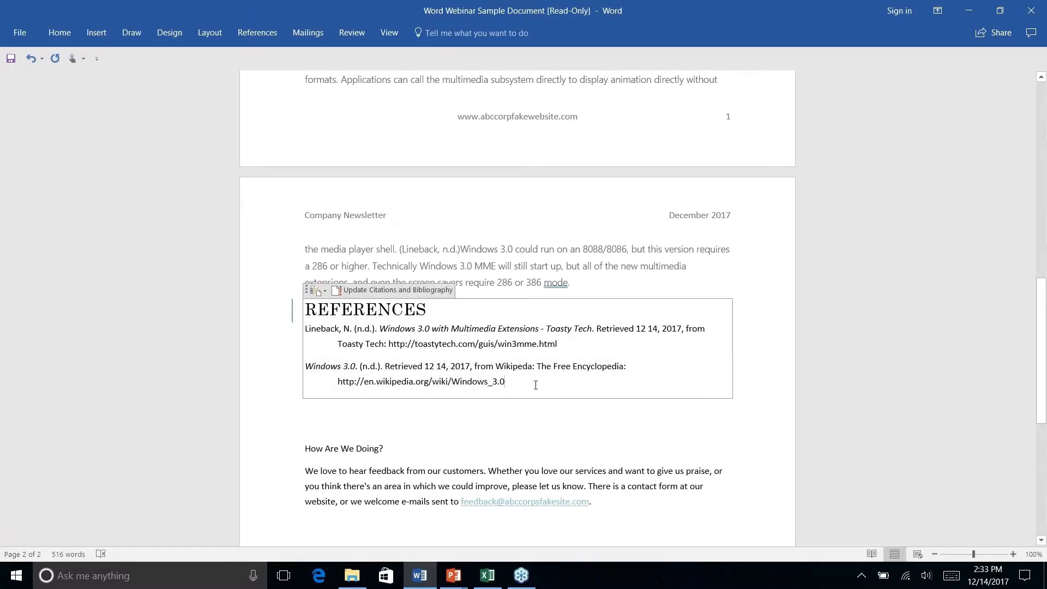
# Delete the whole References bibliography, including its heading, and one empty line beneath the History Lesson text.
pyautogui.moveTo(535, 385); pyautogui.dragTo(285, 307)
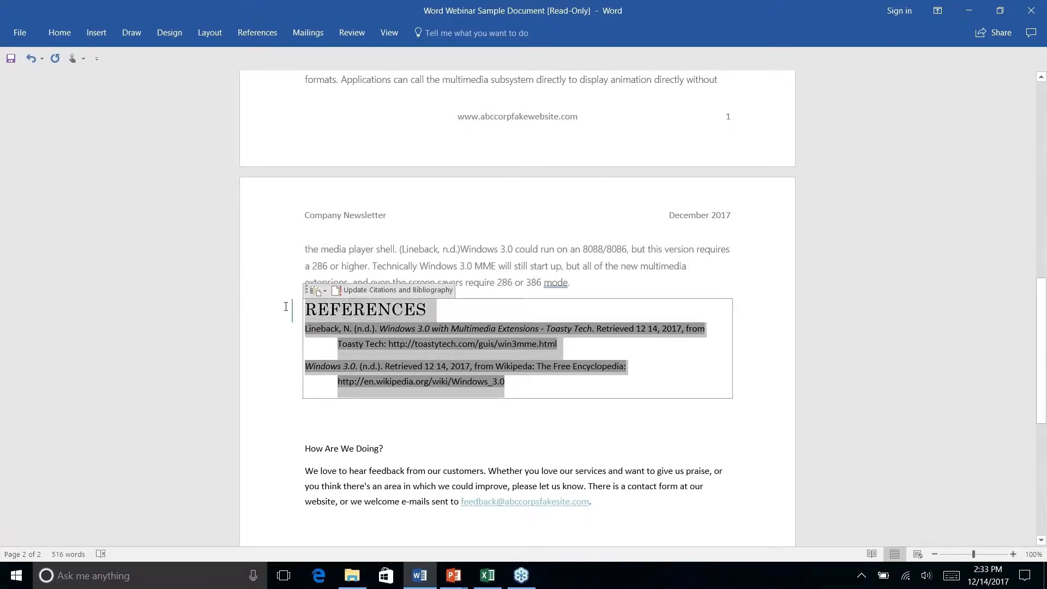
pyautogui.press('Delete')
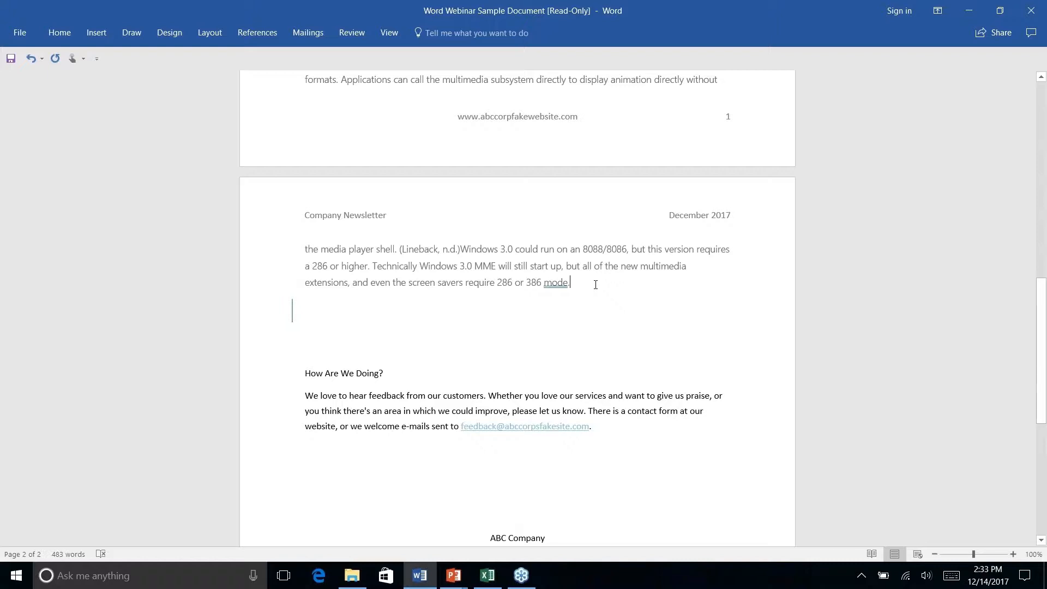
pyautogui.press('Delete')
pyautogui.press('Down')
pyautogui.press('Down')
pyautogui.press('Down')
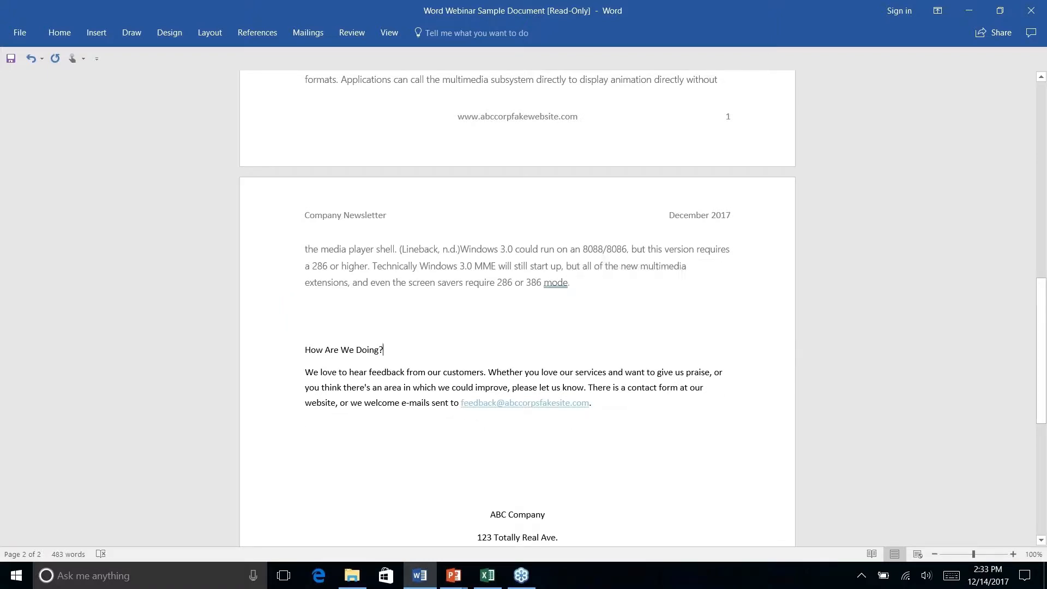
pyautogui.click(307, 306)
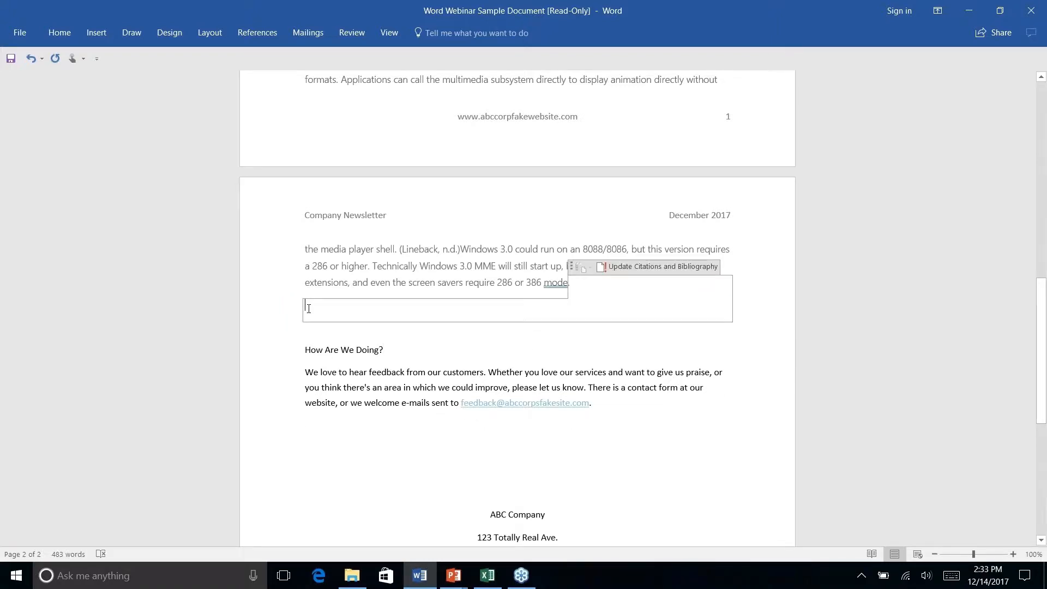
pyautogui.rightClick(437, 332)
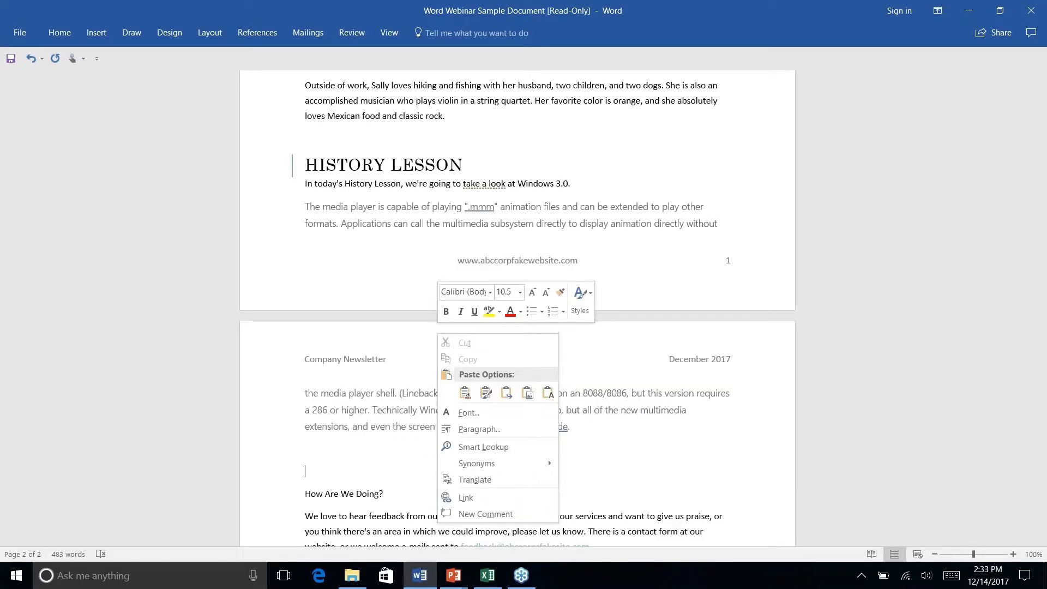
pyautogui.click(372, 297)
# Apply the Heading 1 style to the "How Are We Doing?" line on page 2.
pyautogui.scroll(3, 376, 272)
pyautogui.scroll(-13, 378, 255)
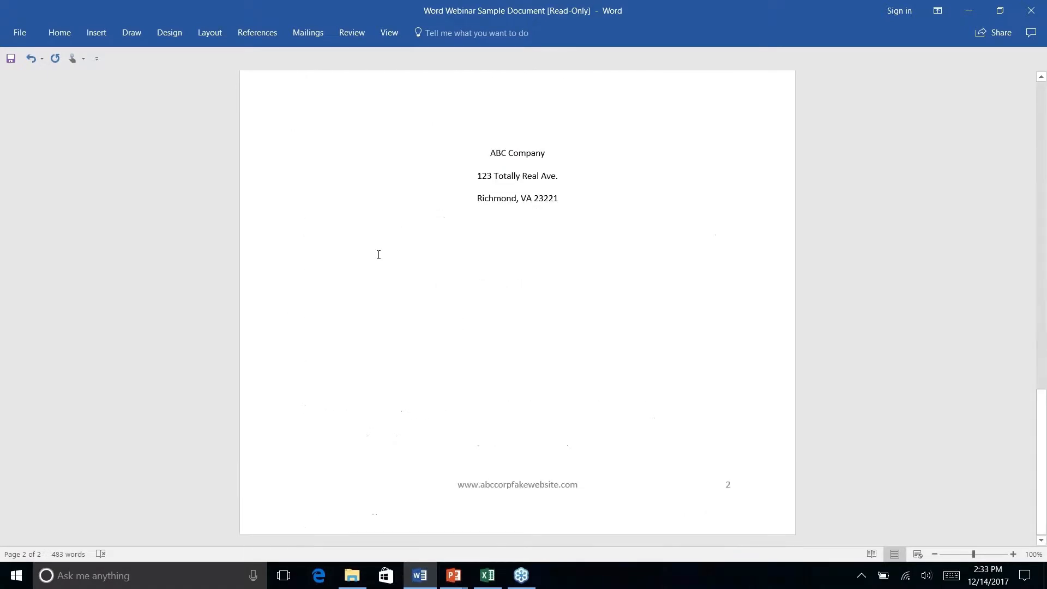
pyautogui.scroll(5, 379, 254)
pyautogui.rightClick(350, 258)
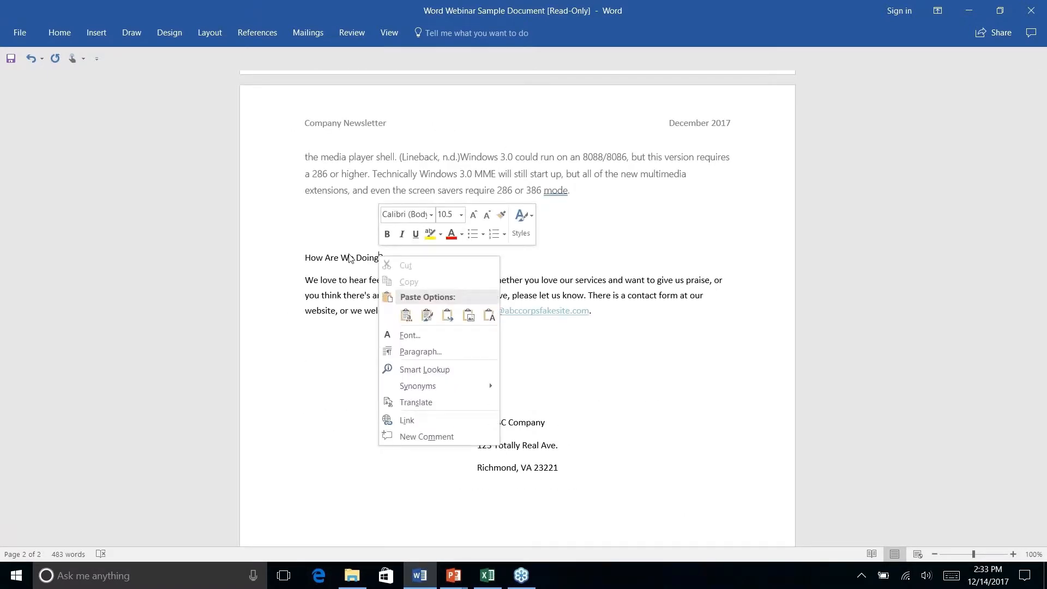
pyautogui.tripleClick(350, 258)
pyautogui.click(59, 33)
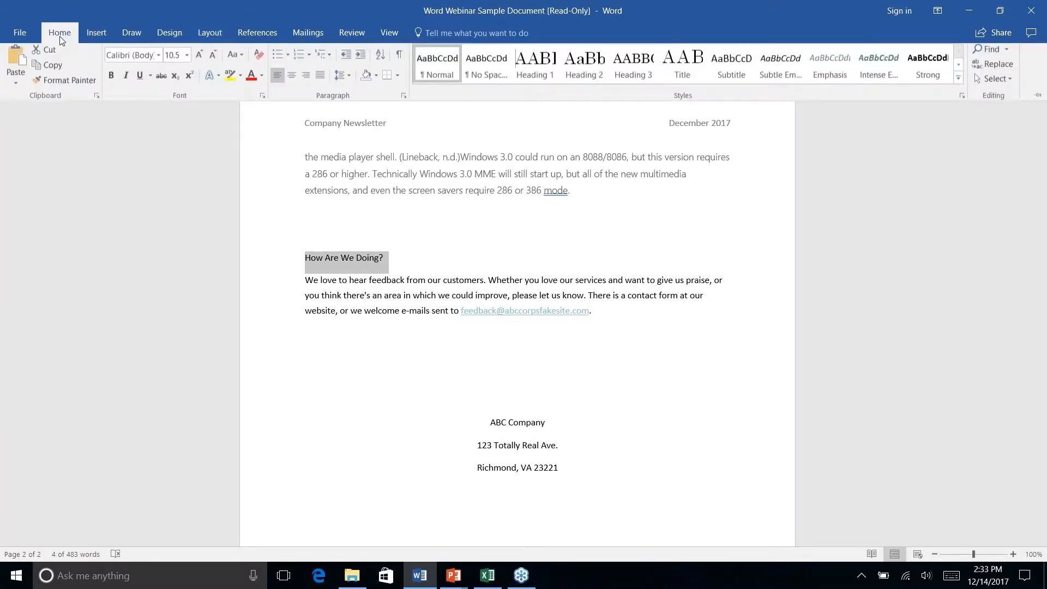
pyautogui.click(535, 63)
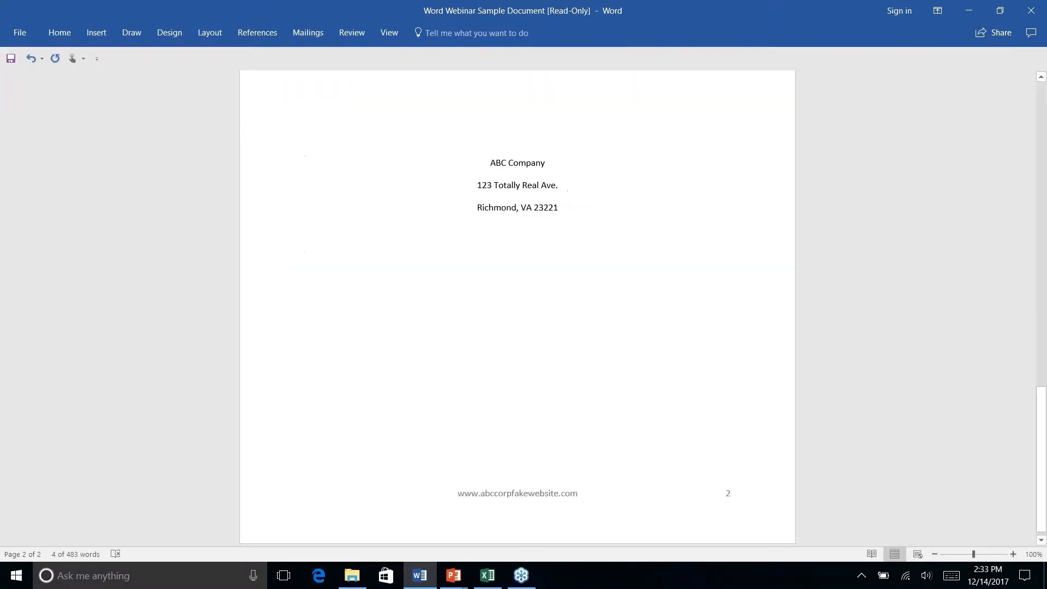
# Add a blank line after the newsletter title, above the Introduction heading.
pyautogui.scroll(15, 420, 258)
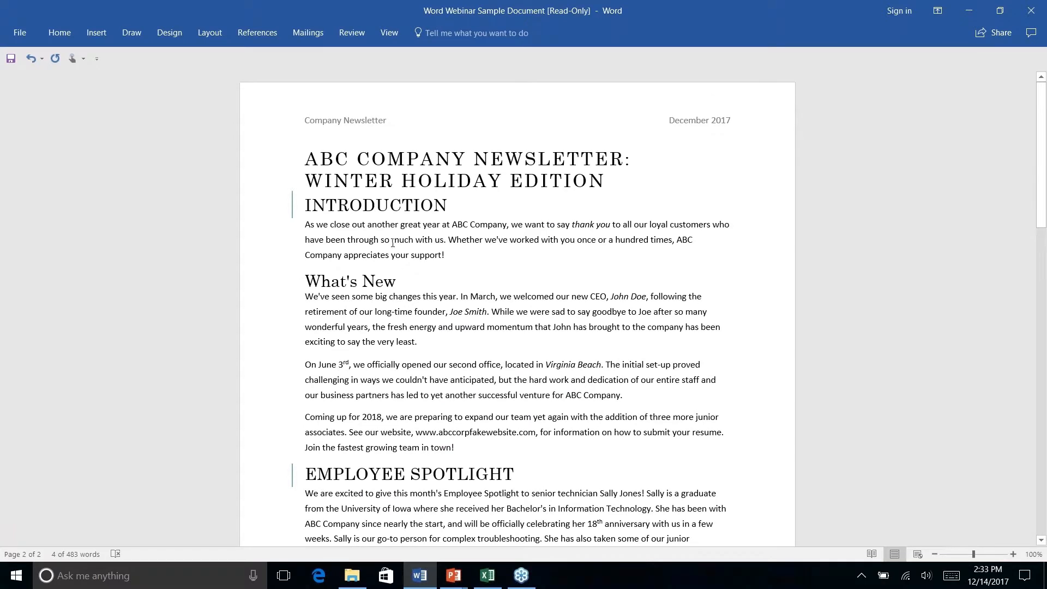
pyautogui.click(393, 242)
pyautogui.click(628, 181)
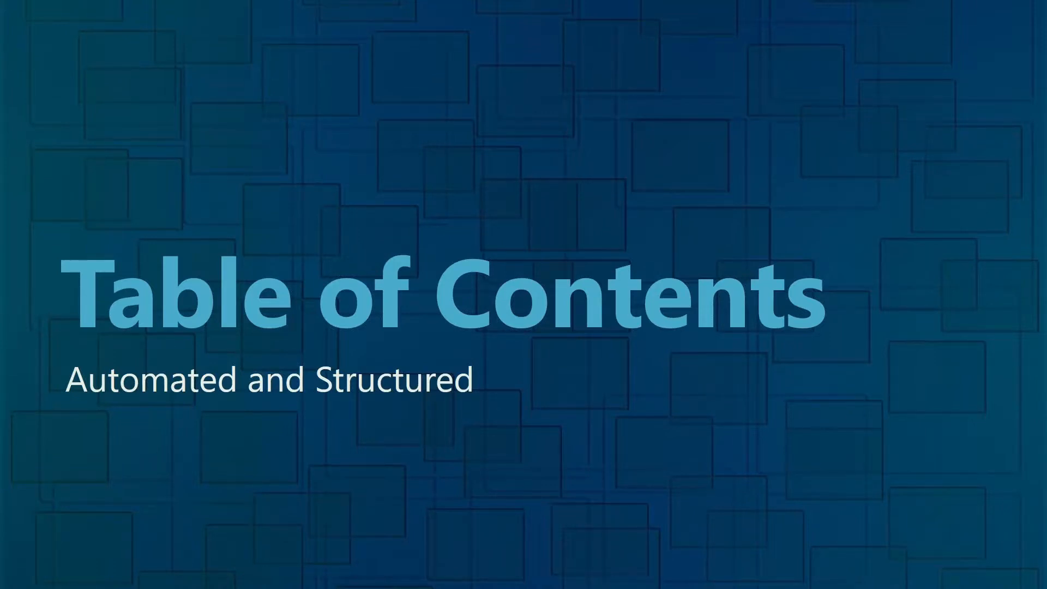
pyautogui.hotkey('alt', 'Tab')
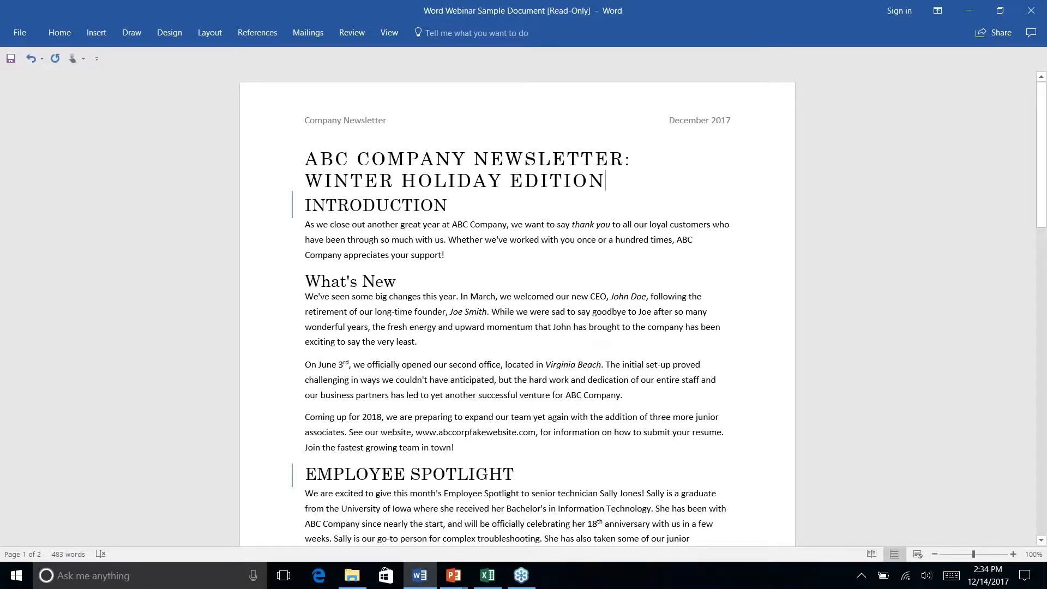
pyautogui.press('Return')
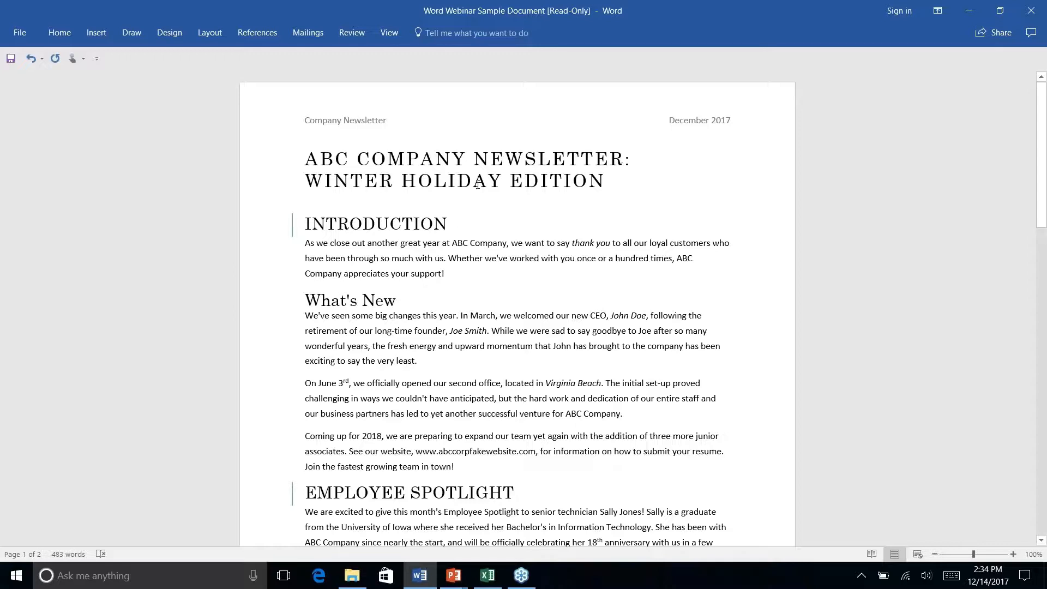
# Insert a table of contents in the Automatic Table 1 style on the blank line below the newsletter title.
pyautogui.click(305, 209)
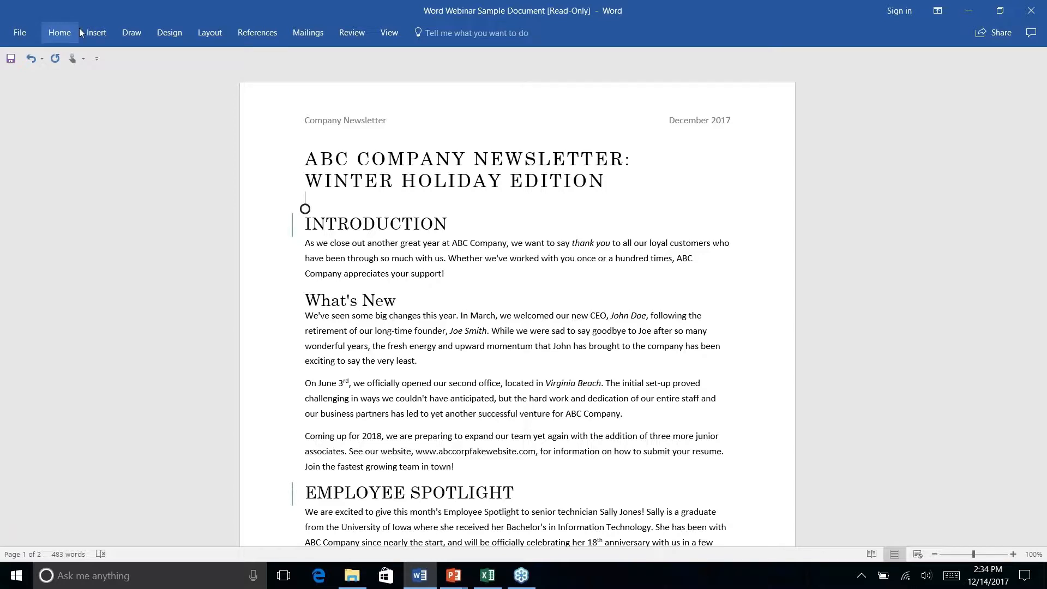
pyautogui.click(256, 33)
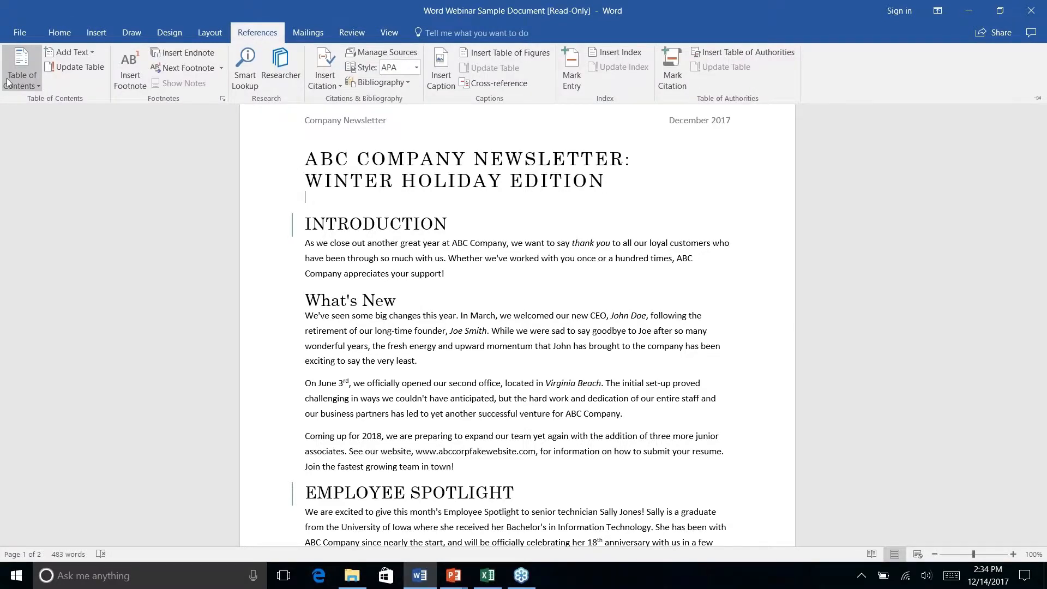
pyautogui.click(35, 88)
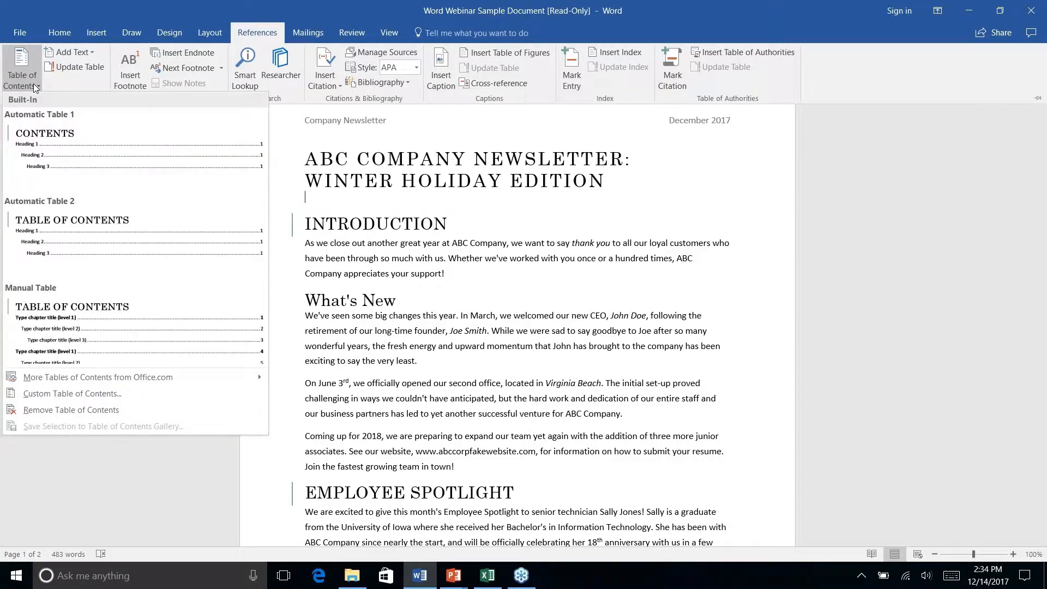
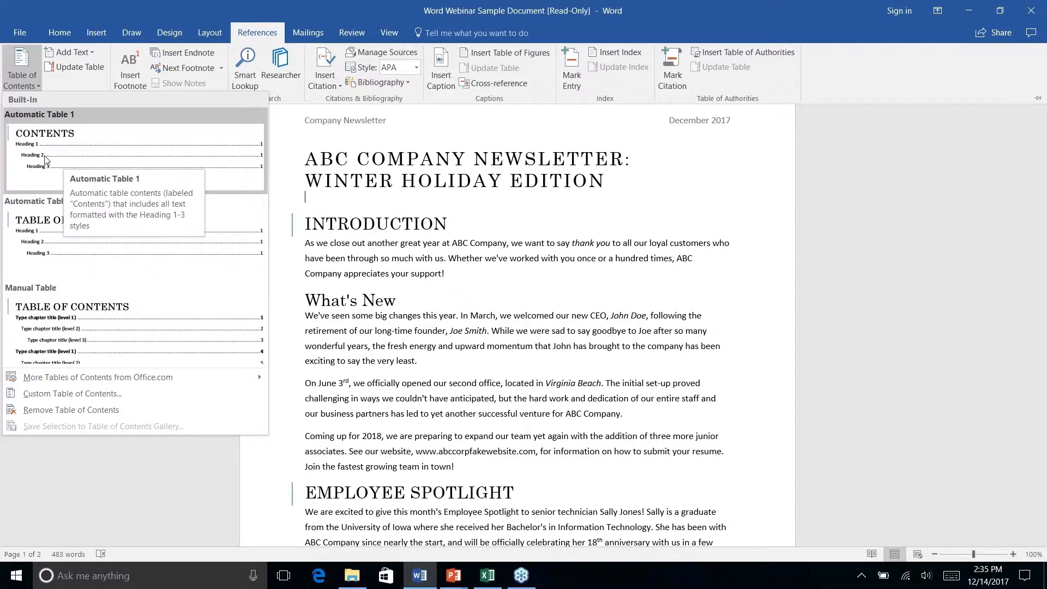
pyautogui.rightClick(46, 159)
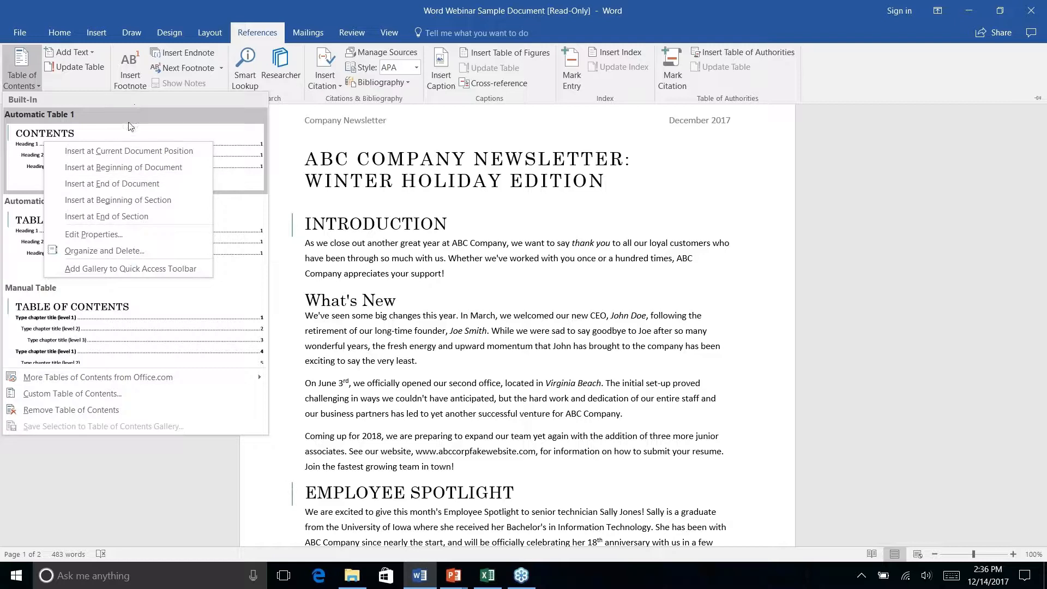
pyautogui.press('Escape')
pyautogui.press('Escape')
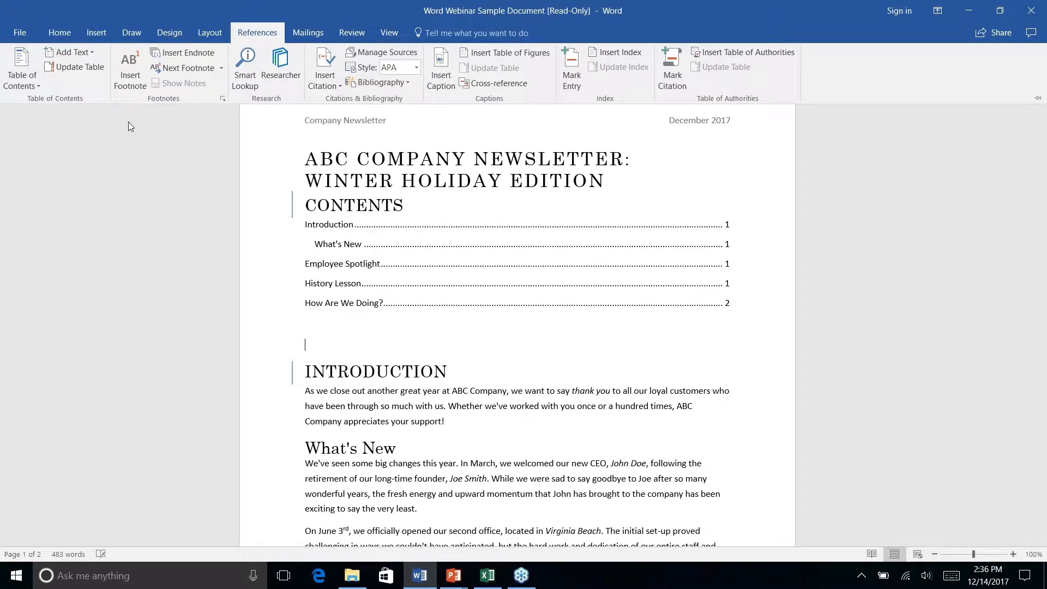
# Add a blank line between the newsletter title and the Contents heading.
pyautogui.click(618, 279)
pyautogui.click(613, 182)
pyautogui.press('Return')
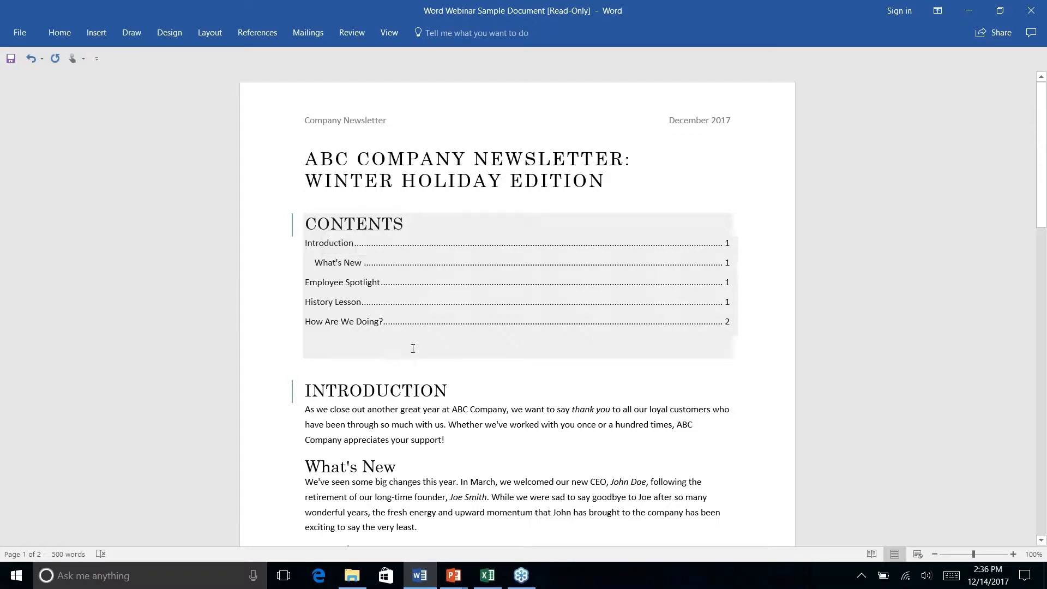
# Compare the table of contents with the document headings and examine the Update Table option.
pyautogui.click(309, 465)
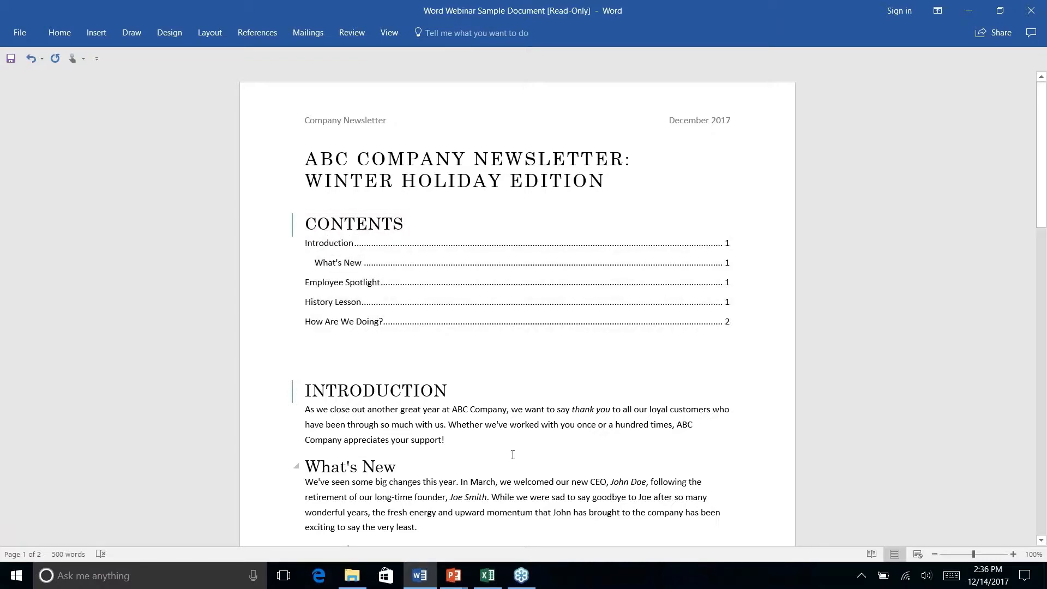
pyautogui.scroll(-5, 584, 377)
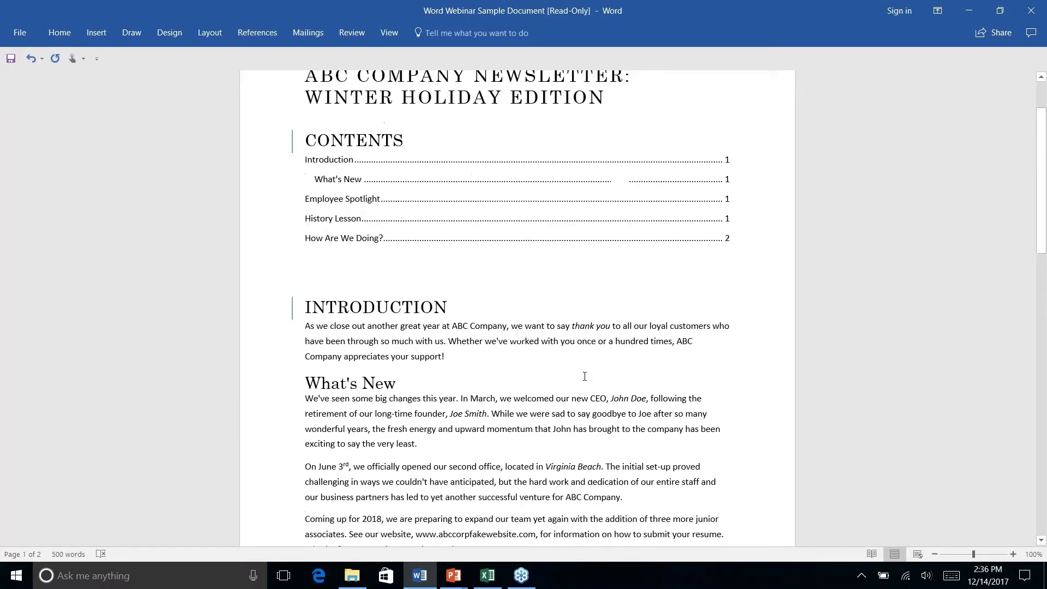
pyautogui.scroll(5, 584, 376)
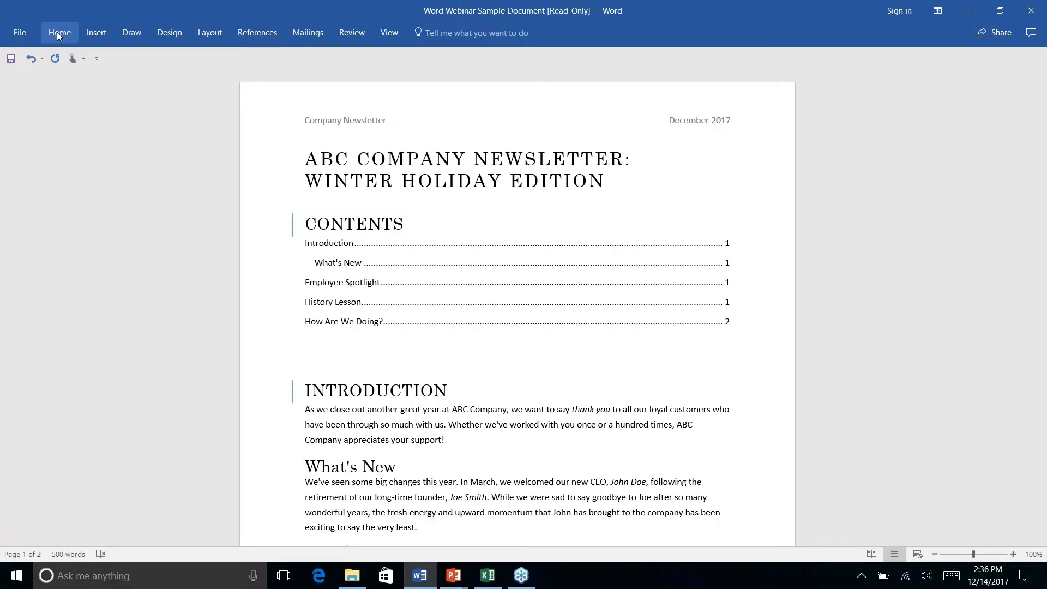
pyautogui.click(258, 33)
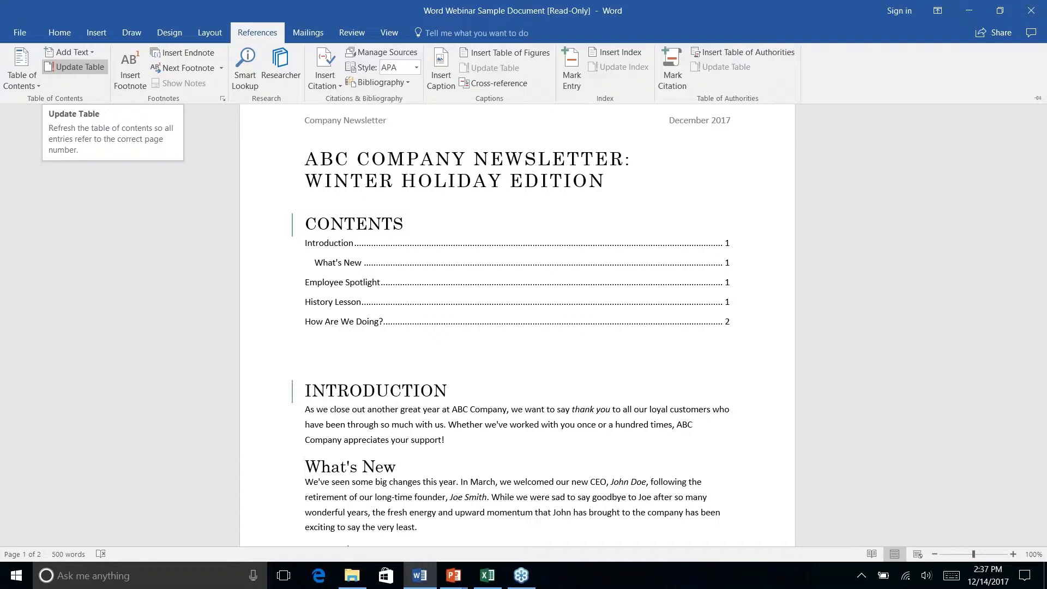
pyautogui.click(595, 351)
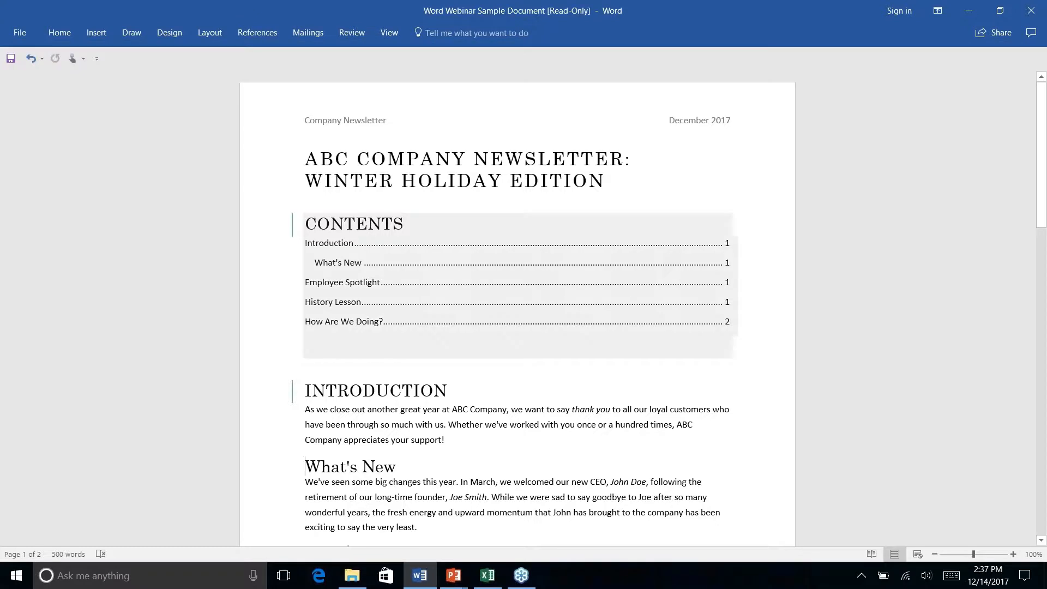
pyautogui.click(534, 329)
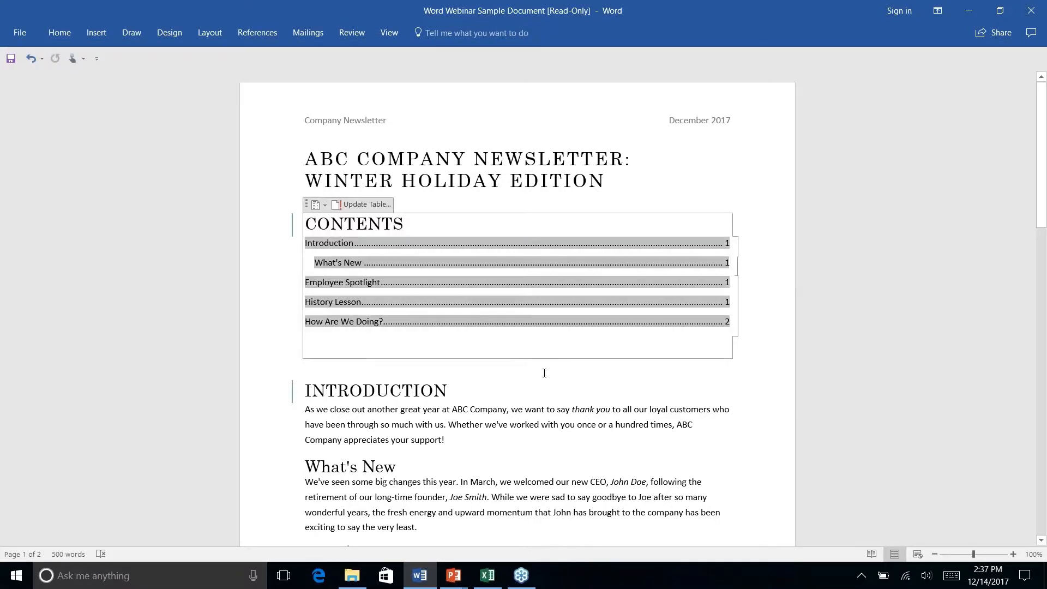
pyautogui.click(546, 364)
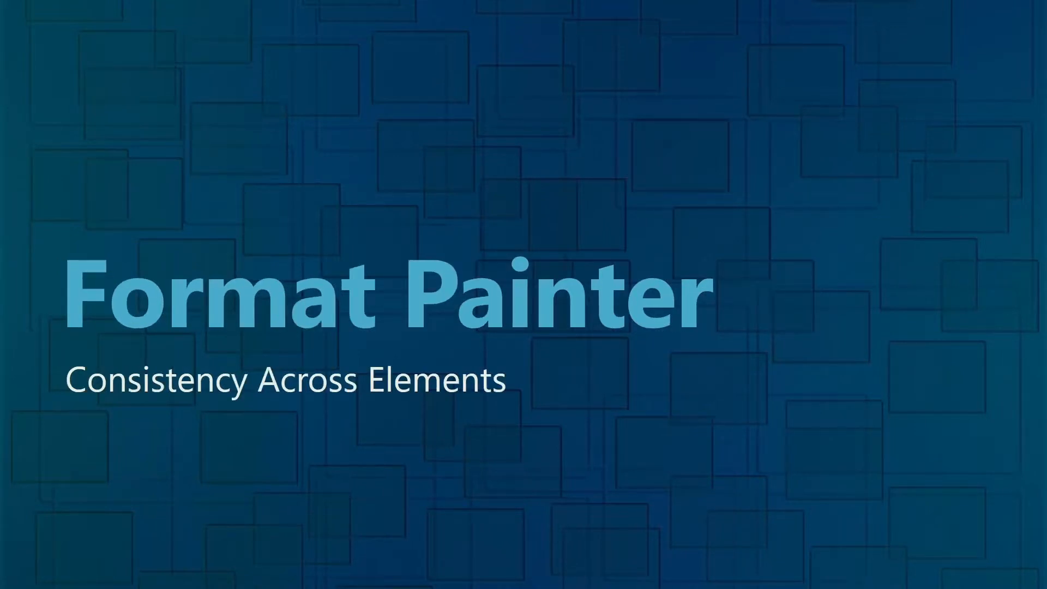
# Go to the company address block at the end of page 2 and place the cursor before the company name.
pyautogui.hotkey('alt', 'Tab')
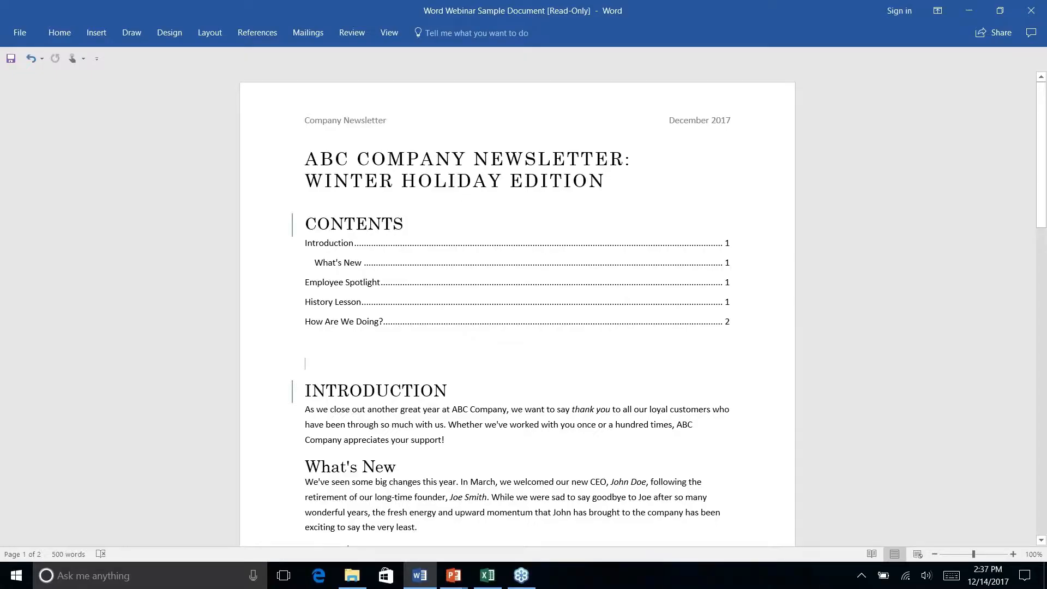
pyautogui.scroll(-3, 590, 284)
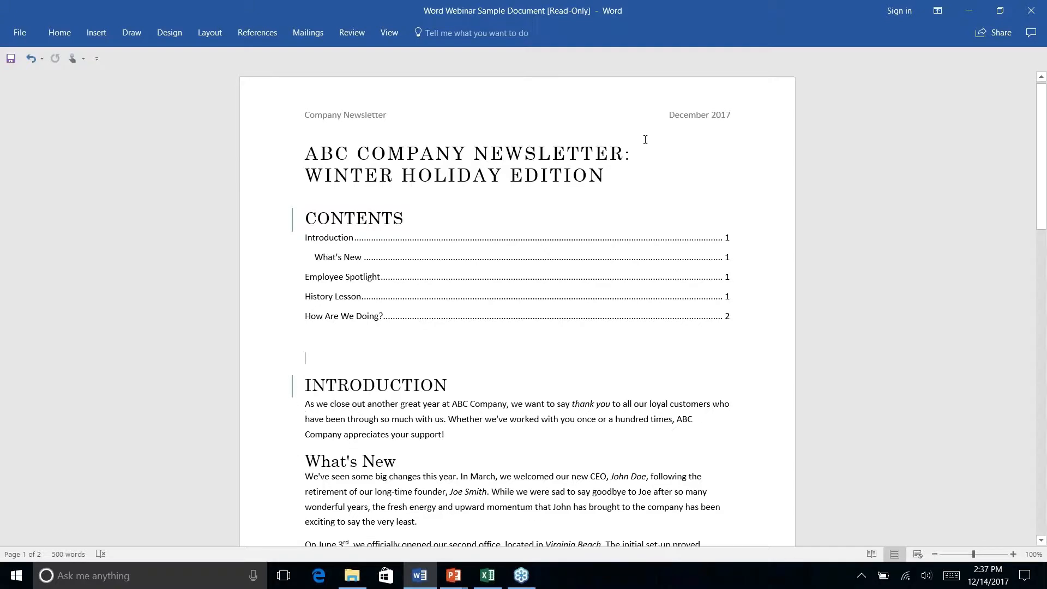
pyautogui.scroll(-6, 589, 285)
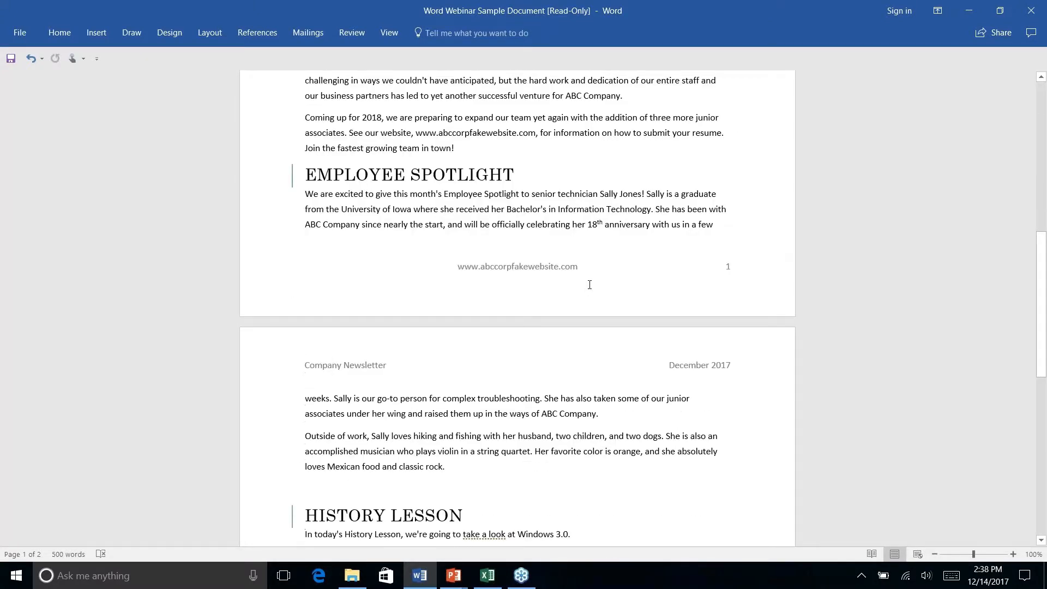
pyautogui.scroll(-8, 588, 285)
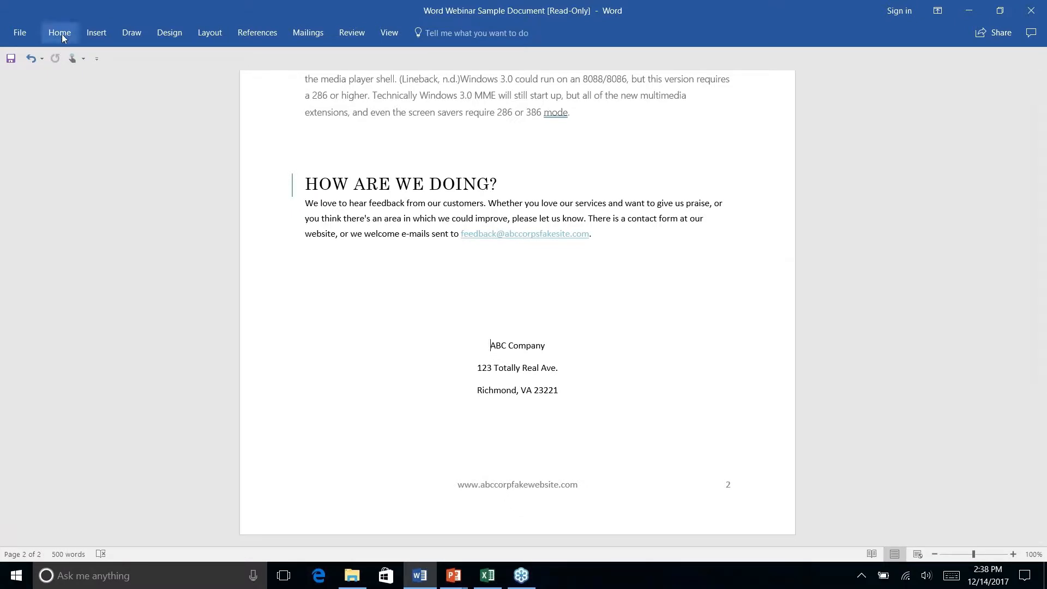
pyautogui.click(98, 34)
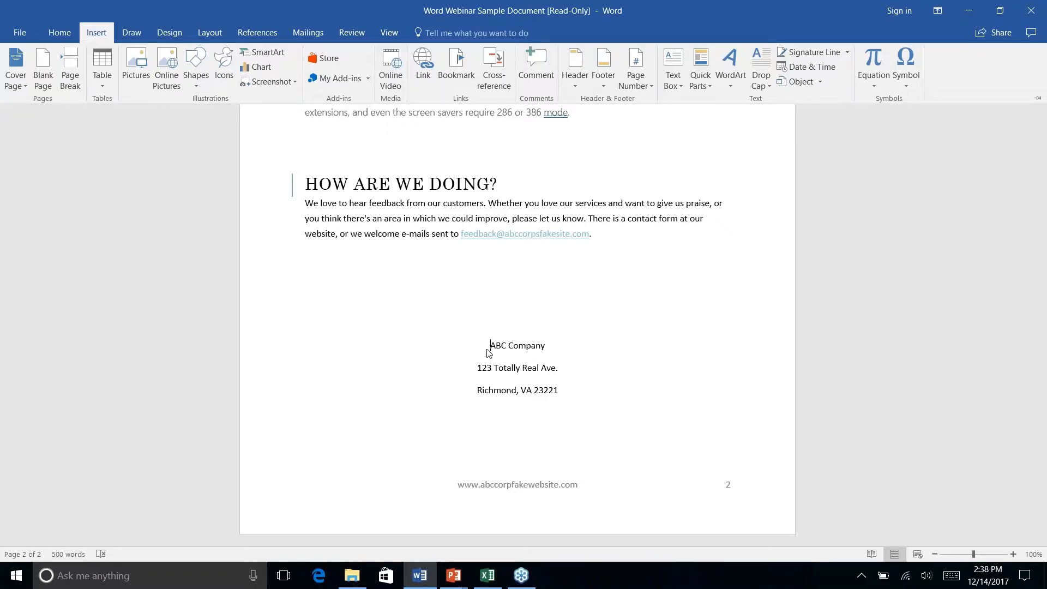
pyautogui.rightClick(197, 86)
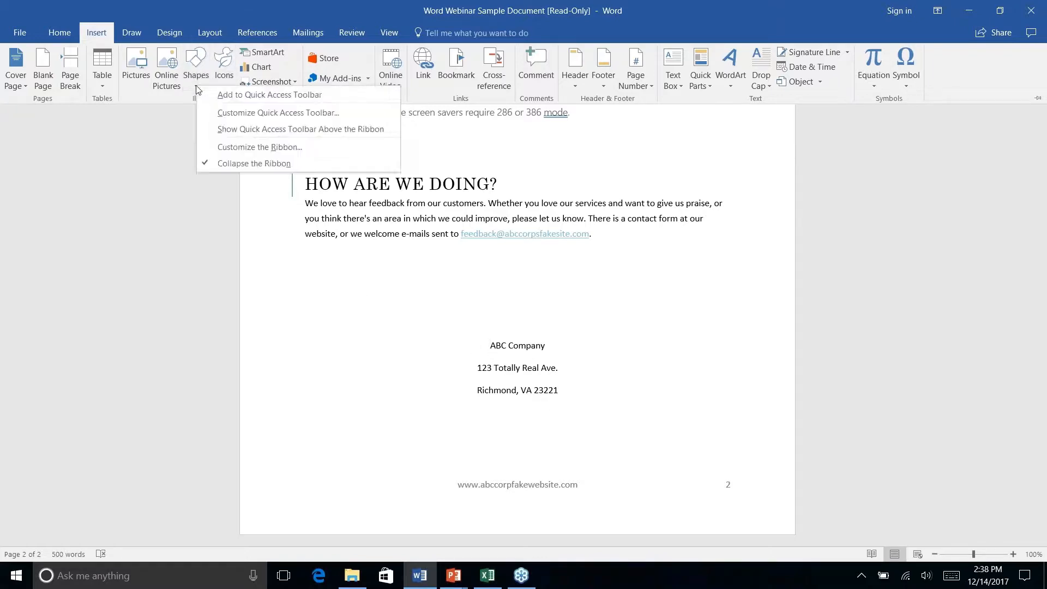
pyautogui.click(195, 59)
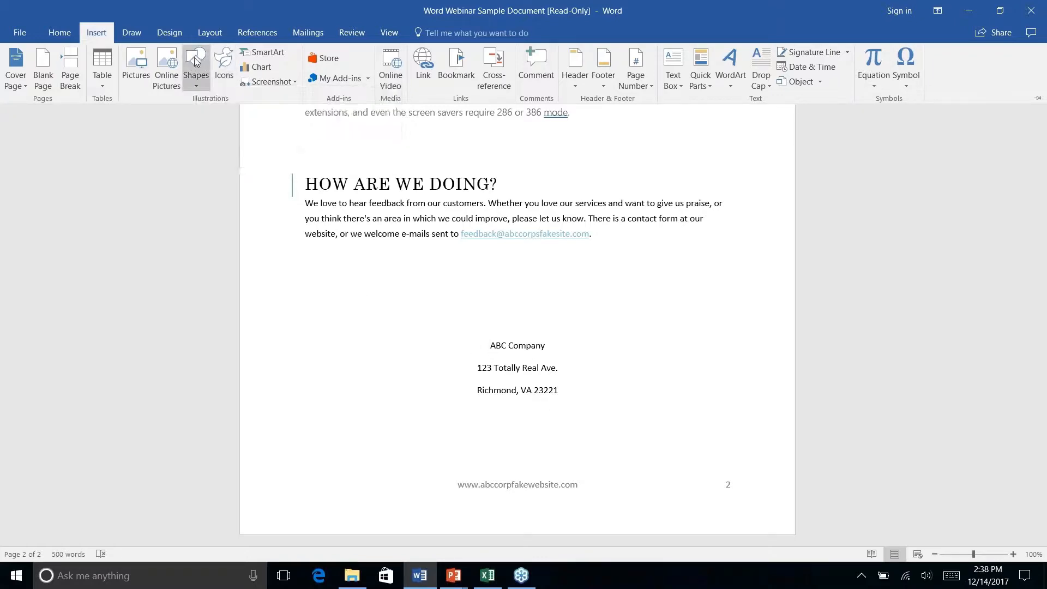
pyautogui.click(195, 60)
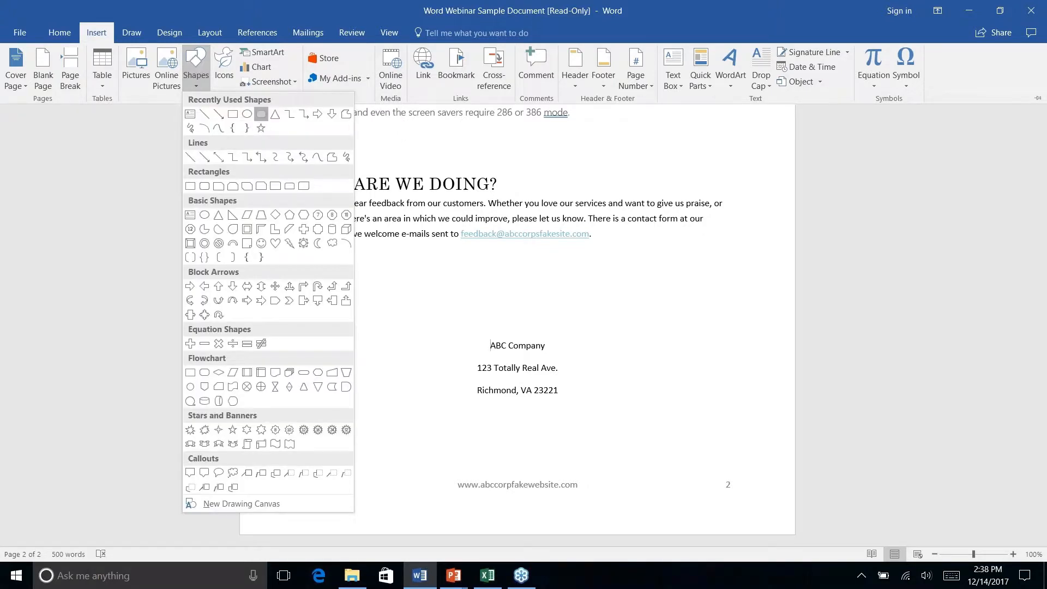
pyautogui.click(262, 115)
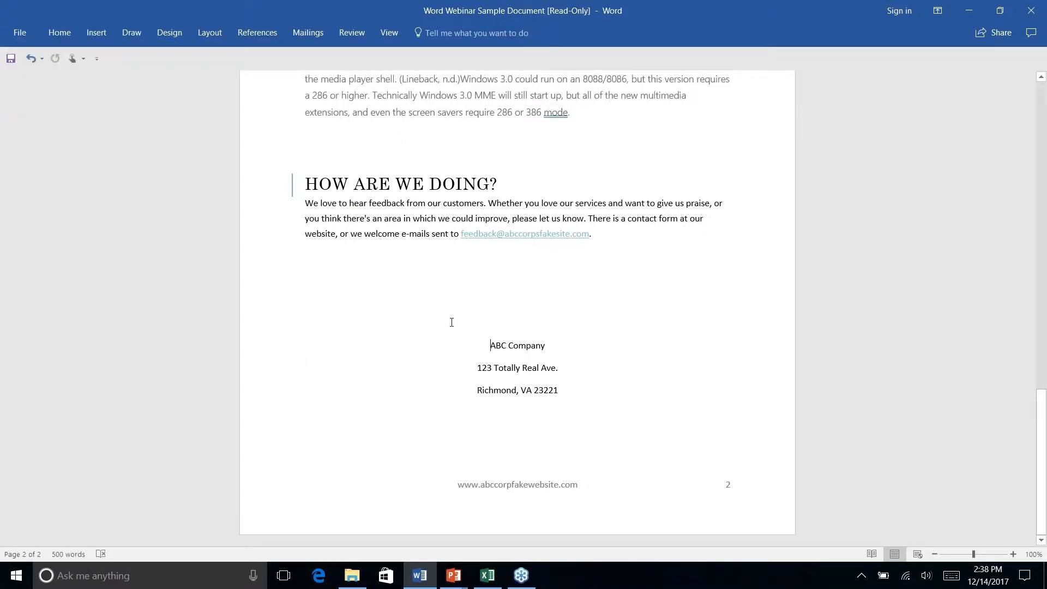
# Draw a rounded rectangle about 1.77" wide and 1.37" high over the company address block on page 2.
pyautogui.click(130, 33)
pyautogui.click(96, 33)
pyautogui.click(203, 82)
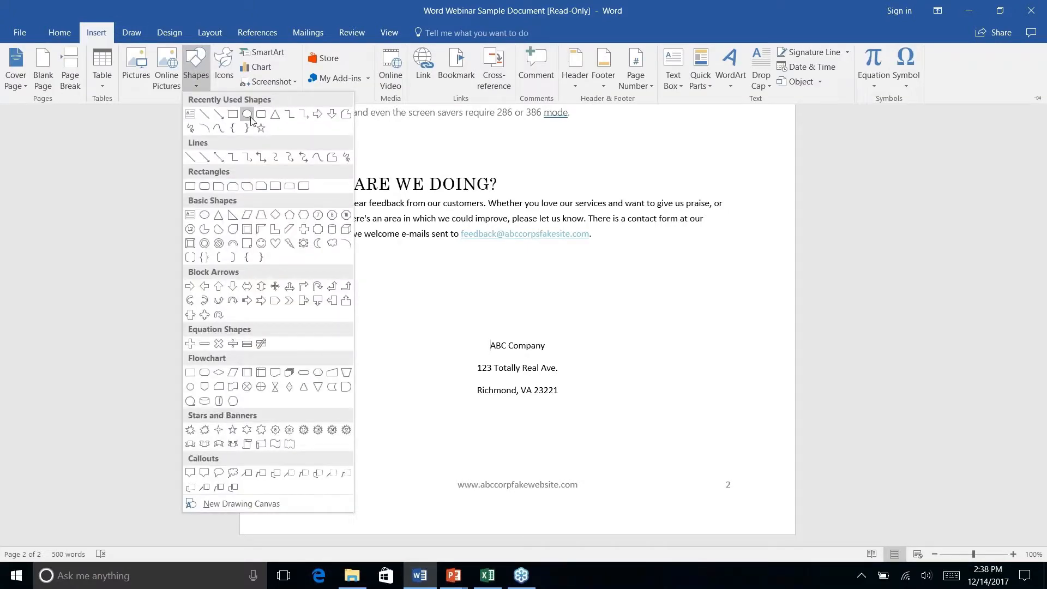
pyautogui.click(248, 114)
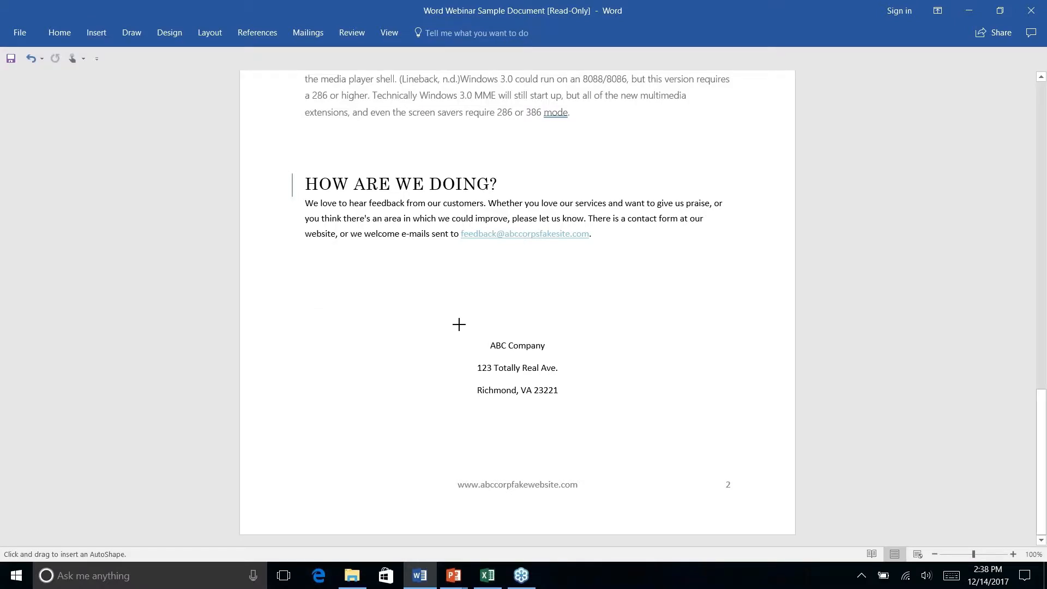
pyautogui.moveTo(459, 325); pyautogui.dragTo(575, 415)
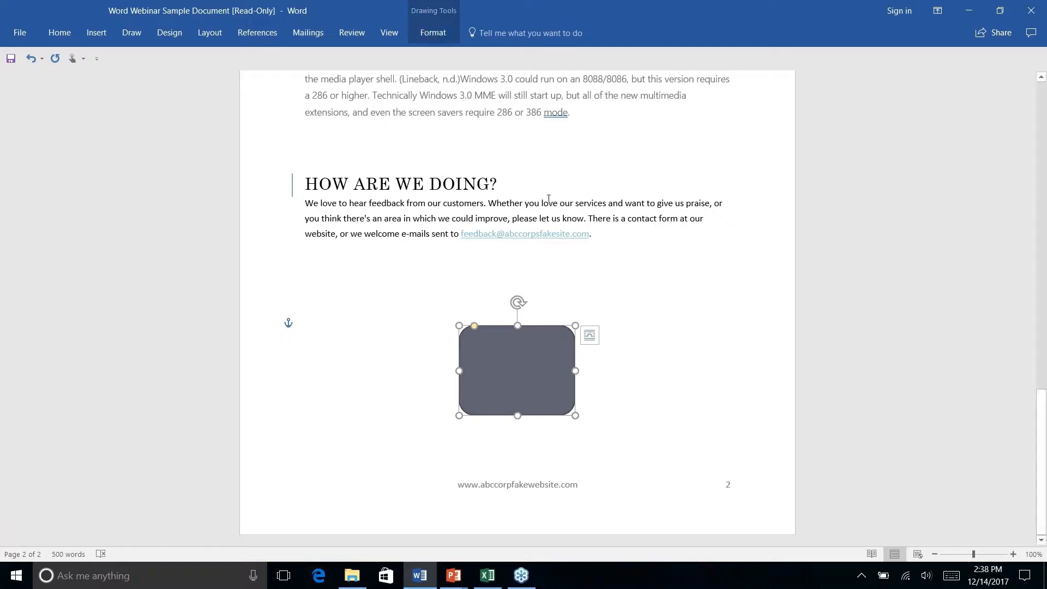
# Send the rounded rectangle behind the company address text and deselect the shape.
pyautogui.click(433, 33)
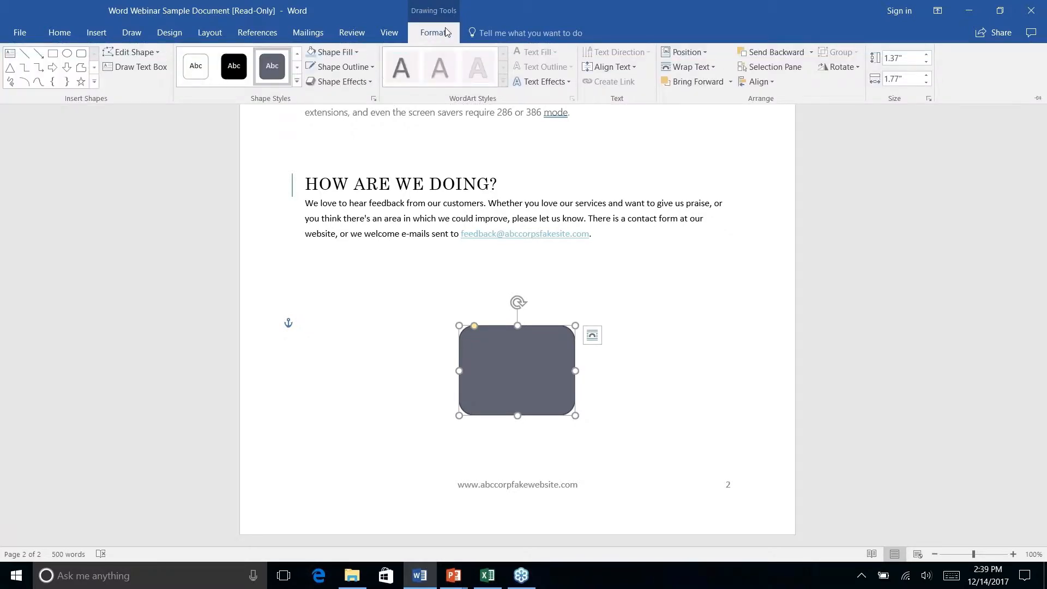
pyautogui.click(811, 55)
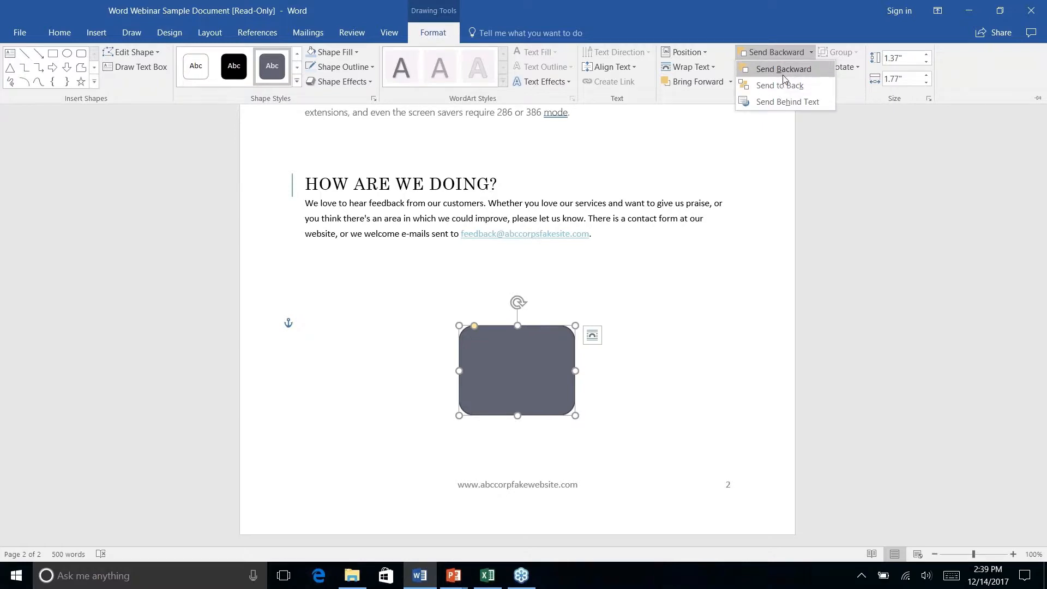
pyautogui.rightClick(784, 103)
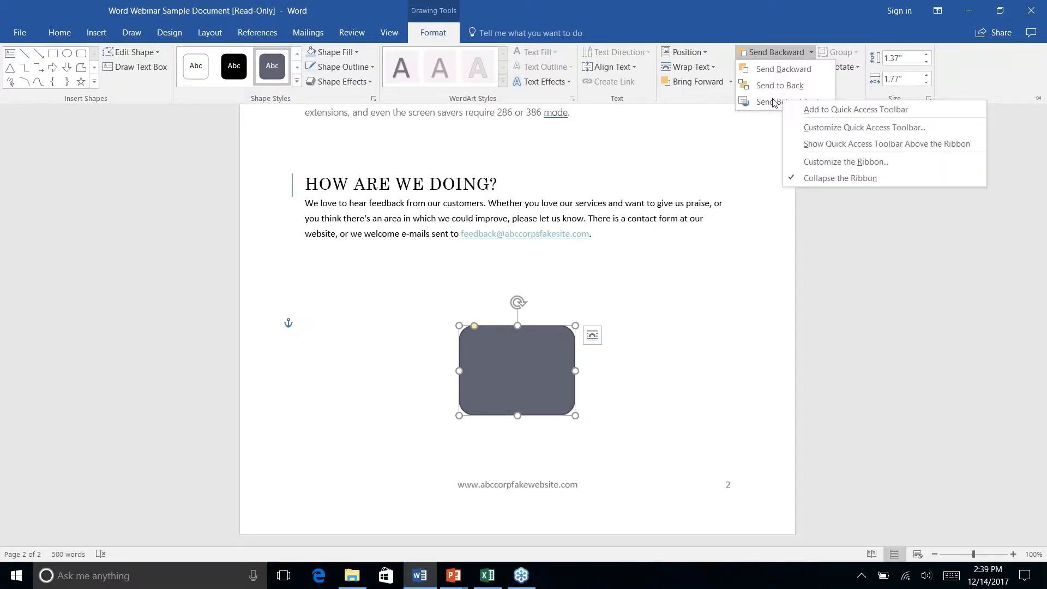
pyautogui.click(773, 103)
pyautogui.rightClick(629, 389)
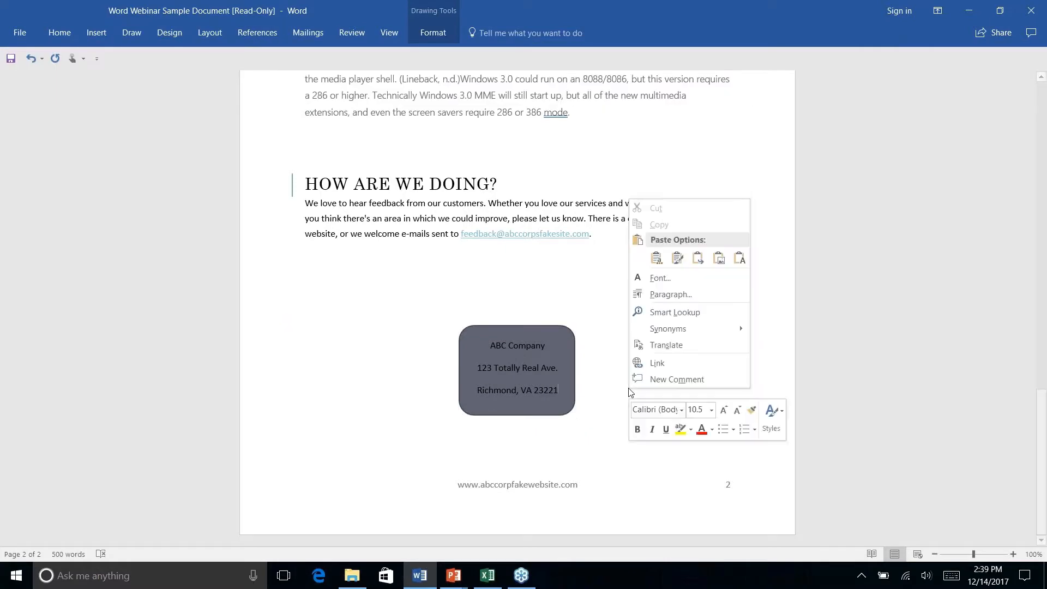
pyautogui.click(553, 343)
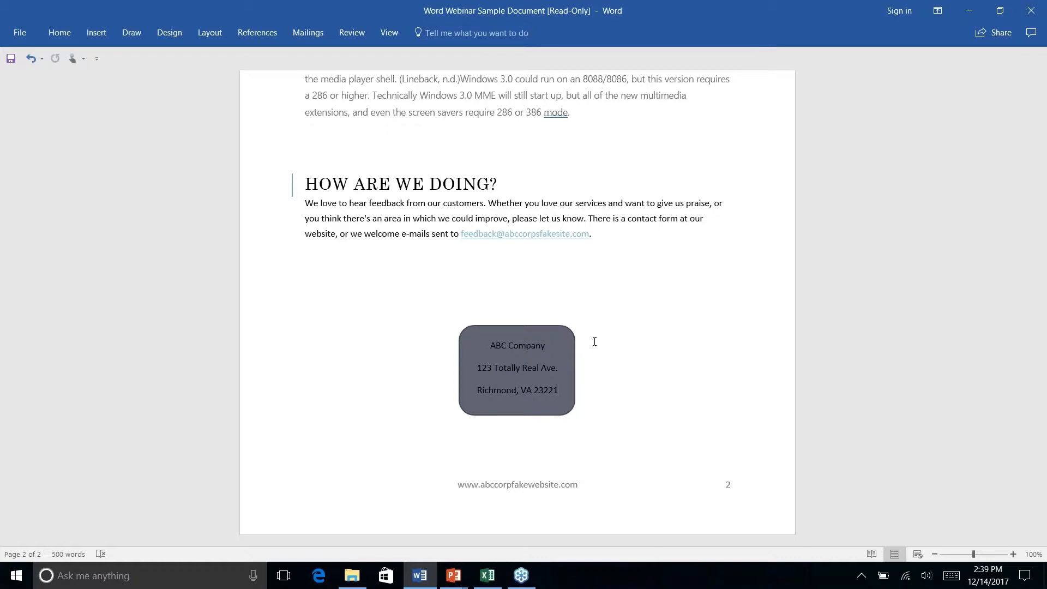
# Apply the light teal theme shape style to the rounded rectangle behind the company address and deselect it.
pyautogui.click(562, 353)
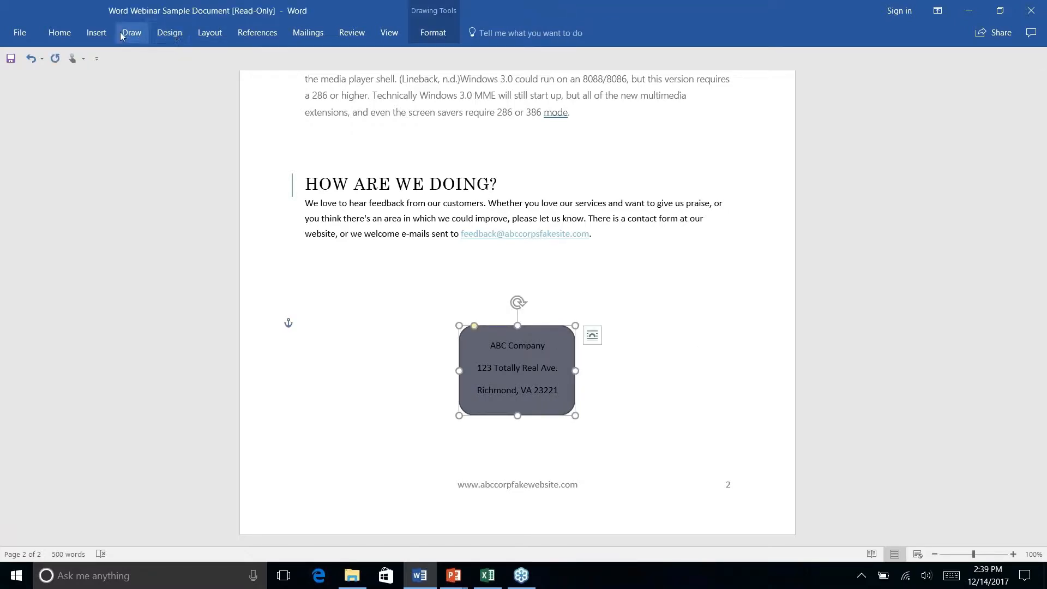
pyautogui.click(91, 35)
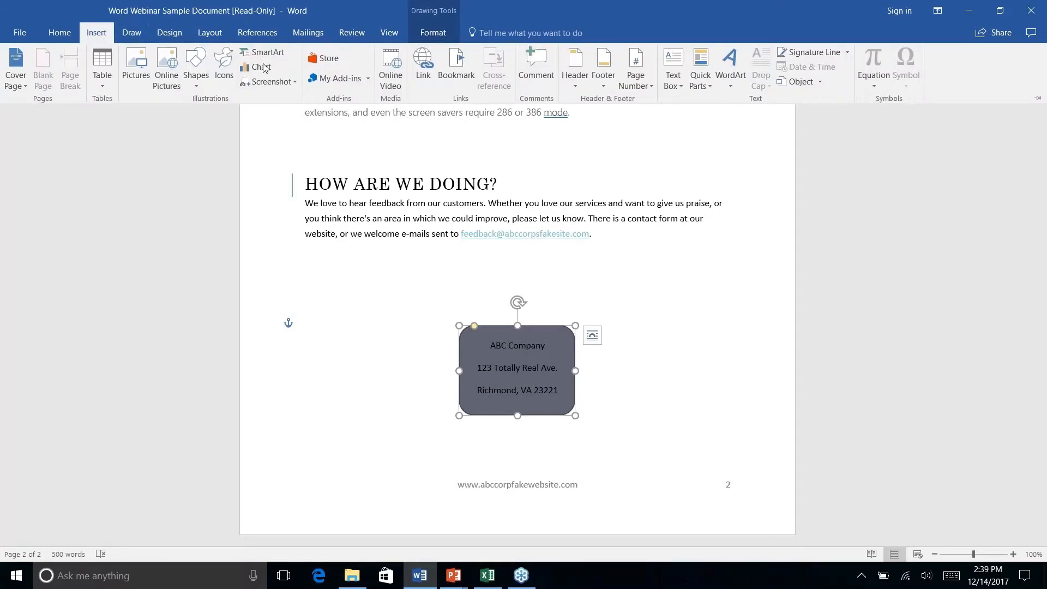
pyautogui.click(60, 34)
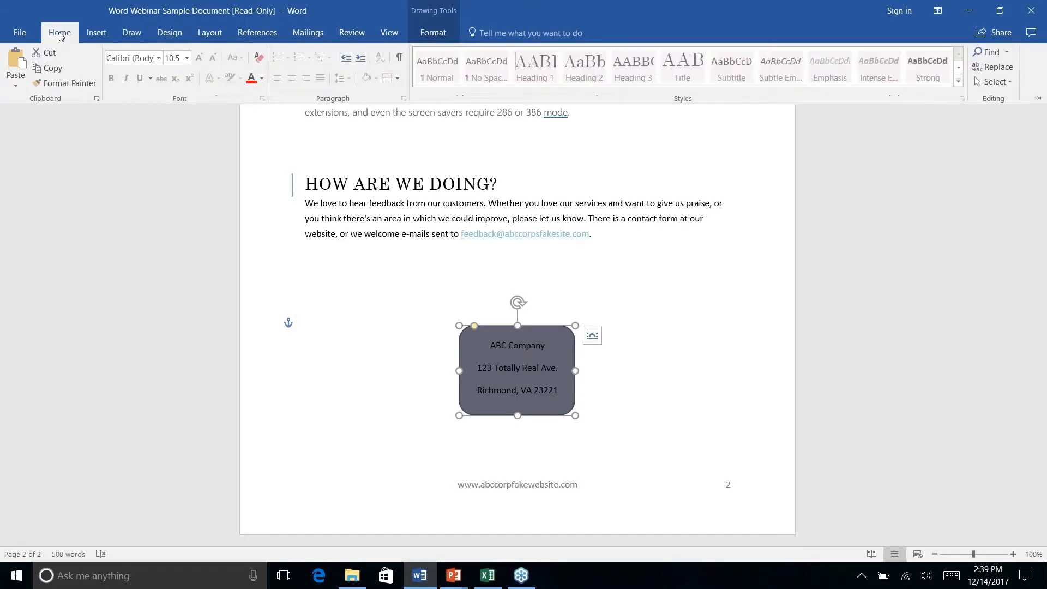
pyautogui.click(433, 34)
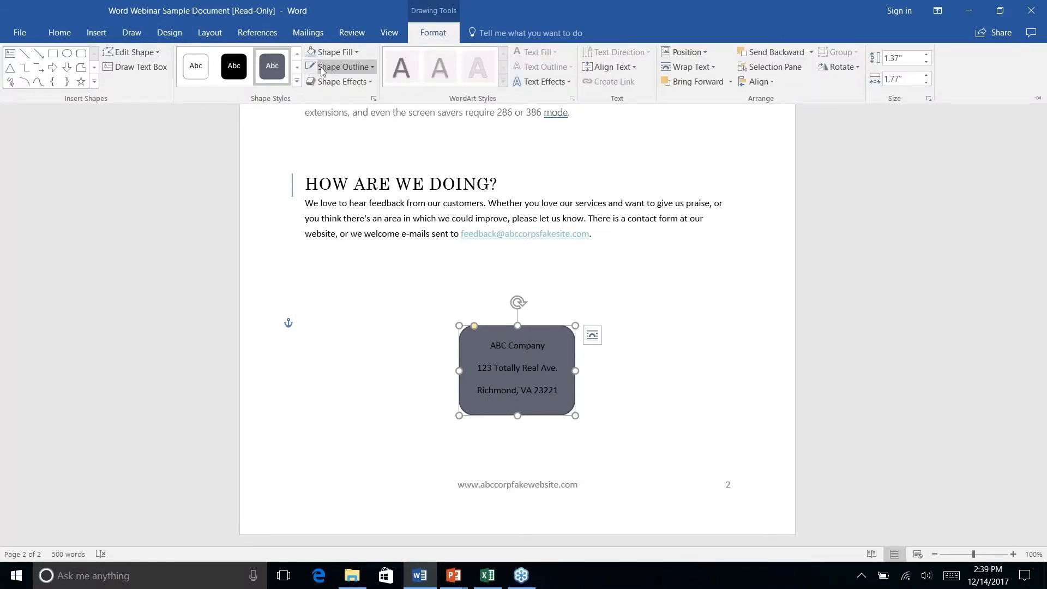
pyautogui.click(297, 83)
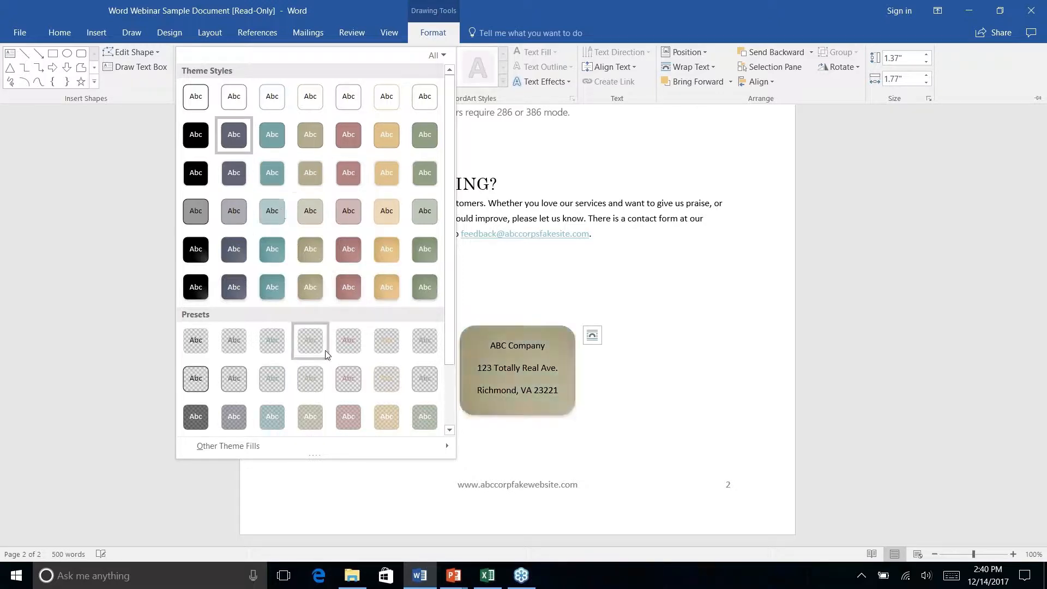
pyautogui.scroll(-2, 390, 304)
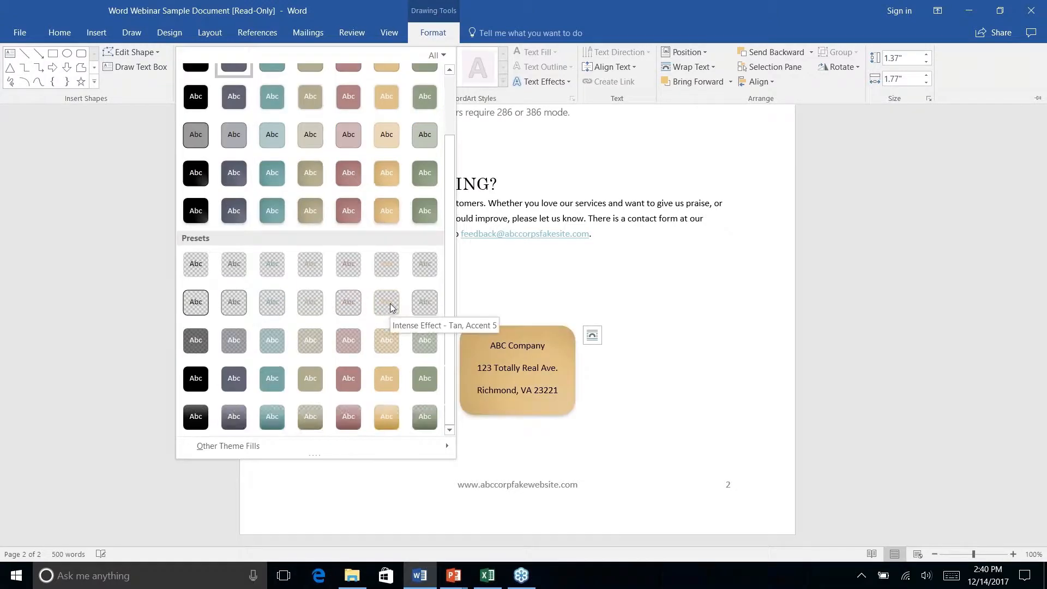
pyautogui.scroll(2, 390, 303)
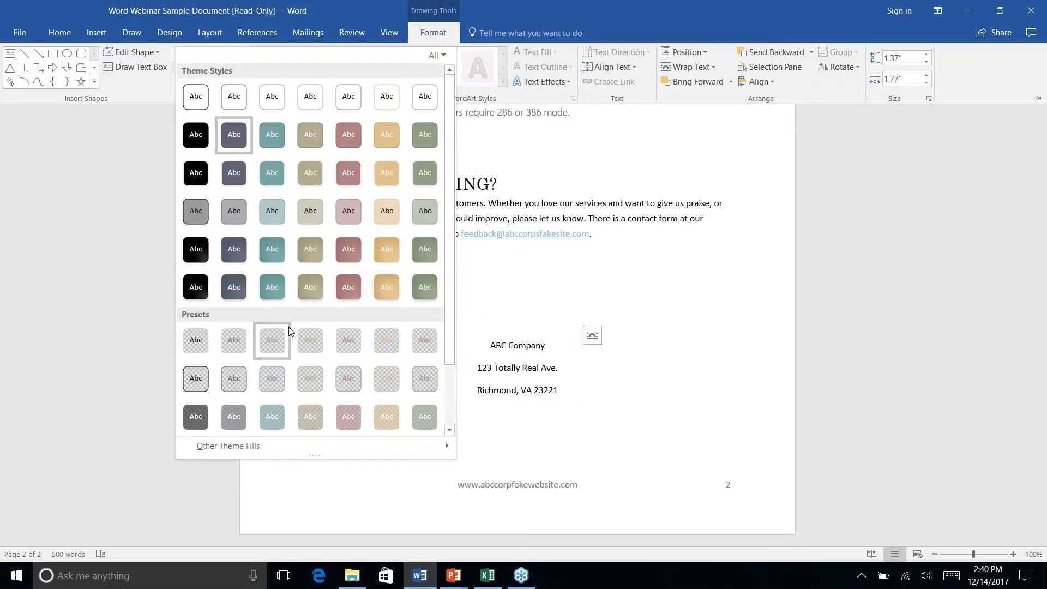
pyautogui.rightClick(272, 214)
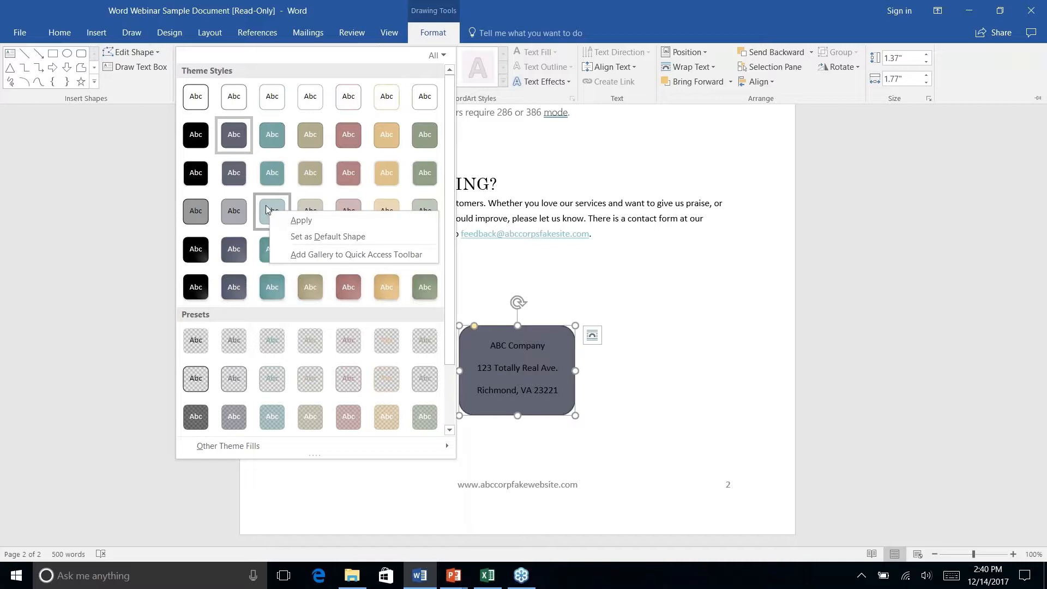
pyautogui.click(269, 212)
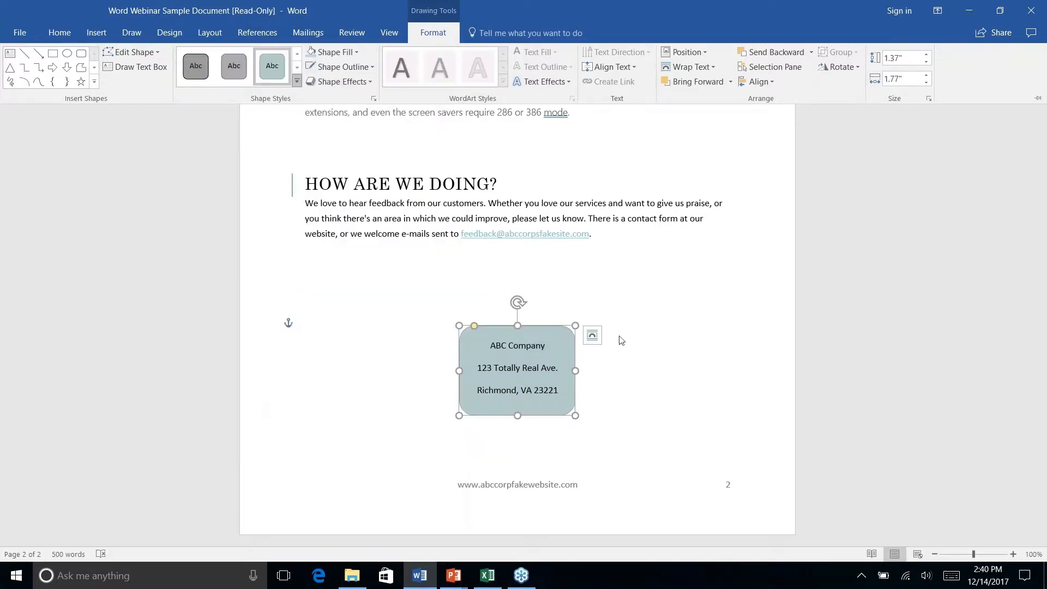
pyautogui.rightClick(616, 397)
pyautogui.click(572, 279)
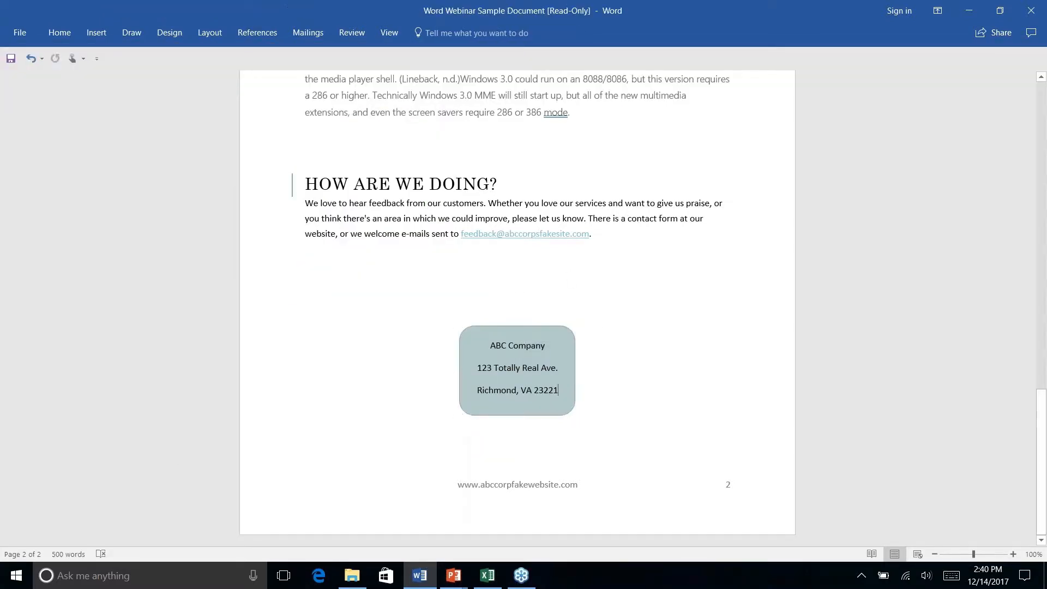
# Give the rounded rectangle behind the company address a dark teal outline with a 2¼ pt weight.
pyautogui.click(556, 339)
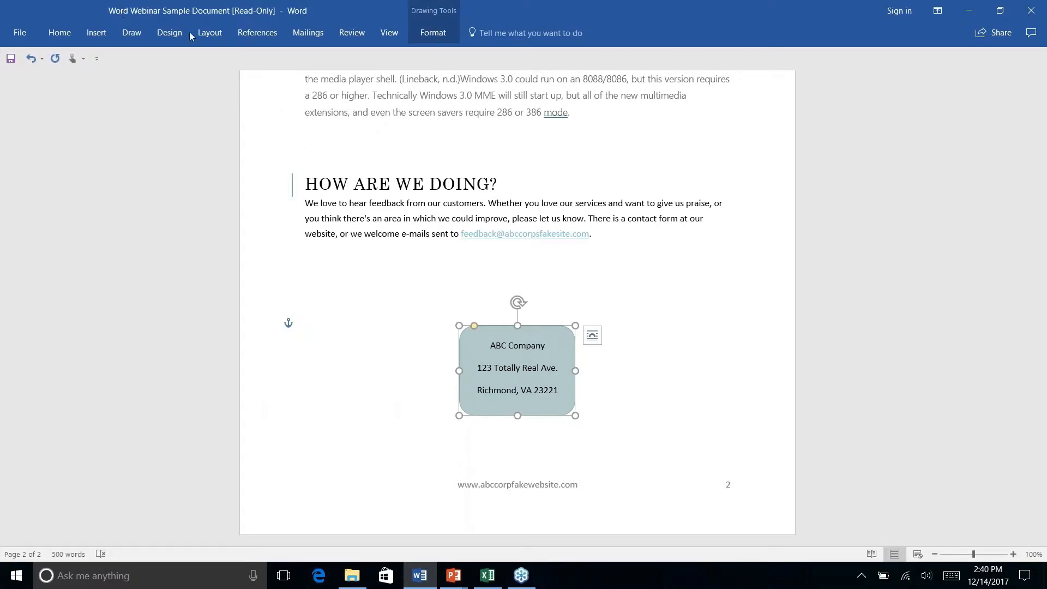
pyautogui.click(417, 34)
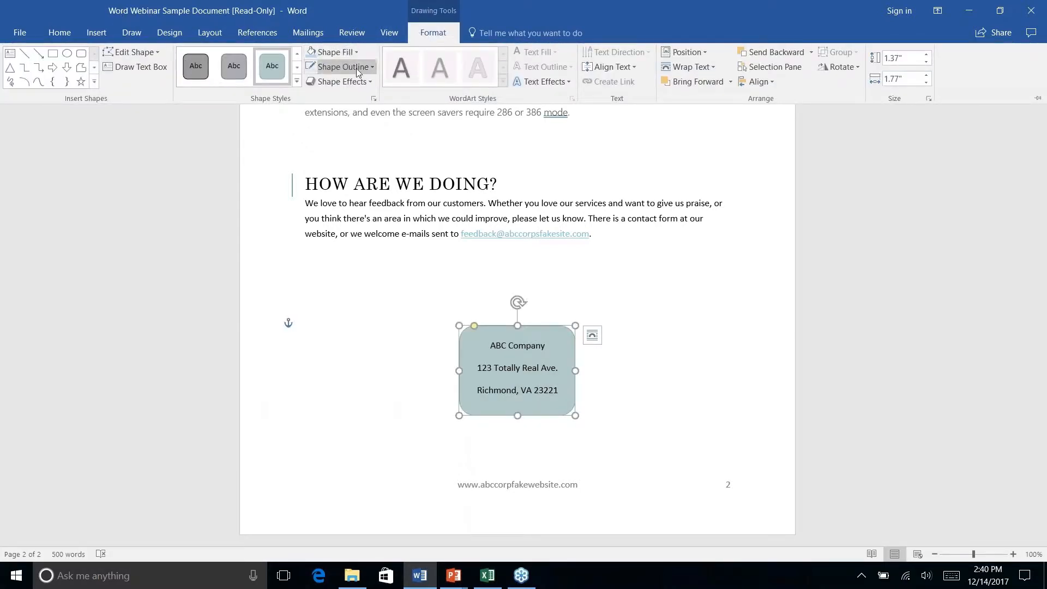
pyautogui.click(358, 67)
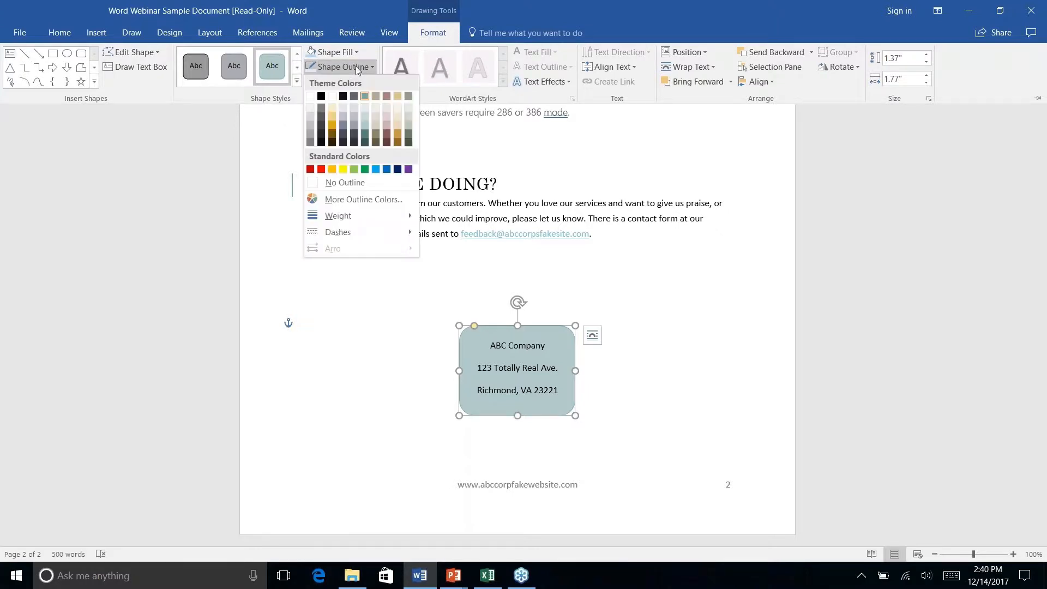
pyautogui.click(365, 144)
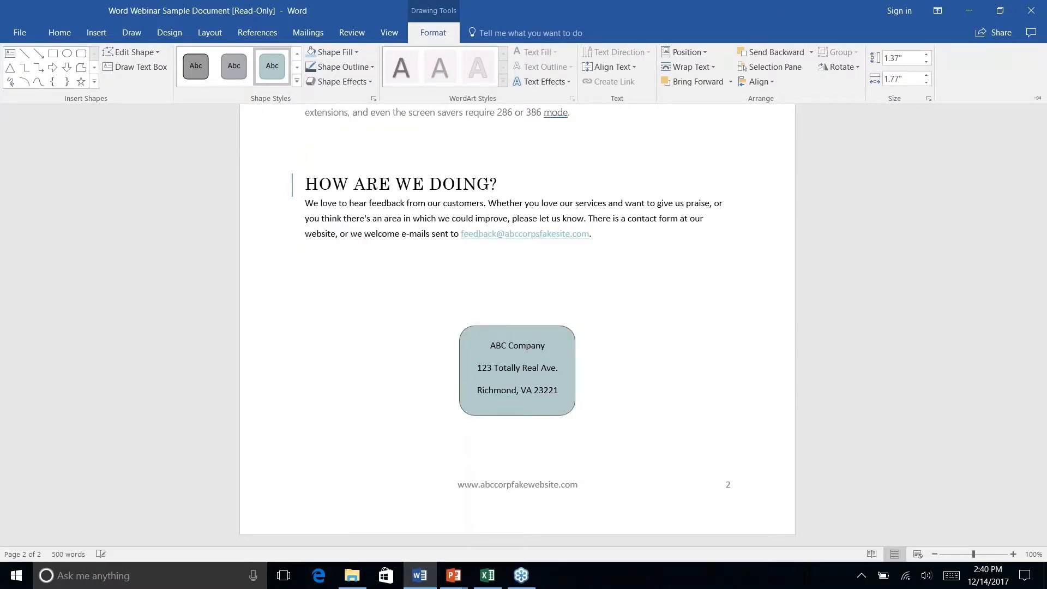
pyautogui.click(374, 68)
pyautogui.moveTo(380, 225)
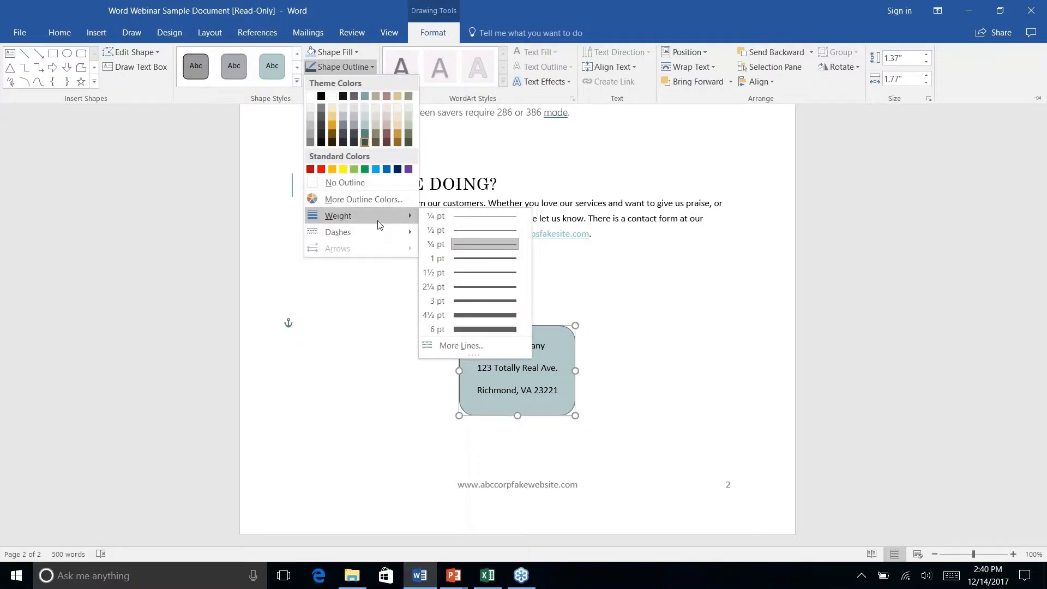
pyautogui.click(466, 287)
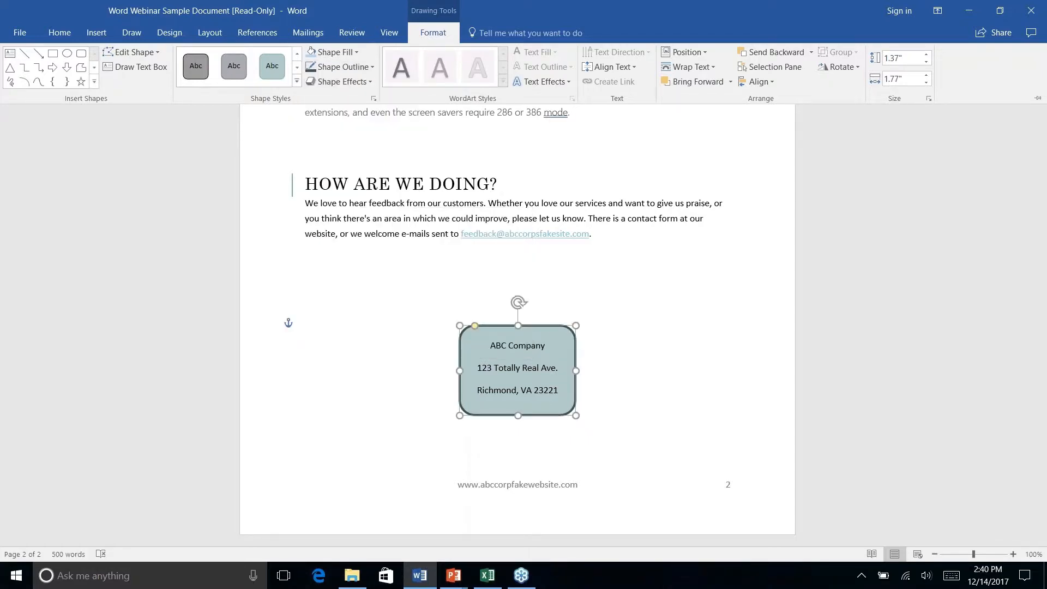
pyautogui.click(651, 406)
pyautogui.click(634, 395)
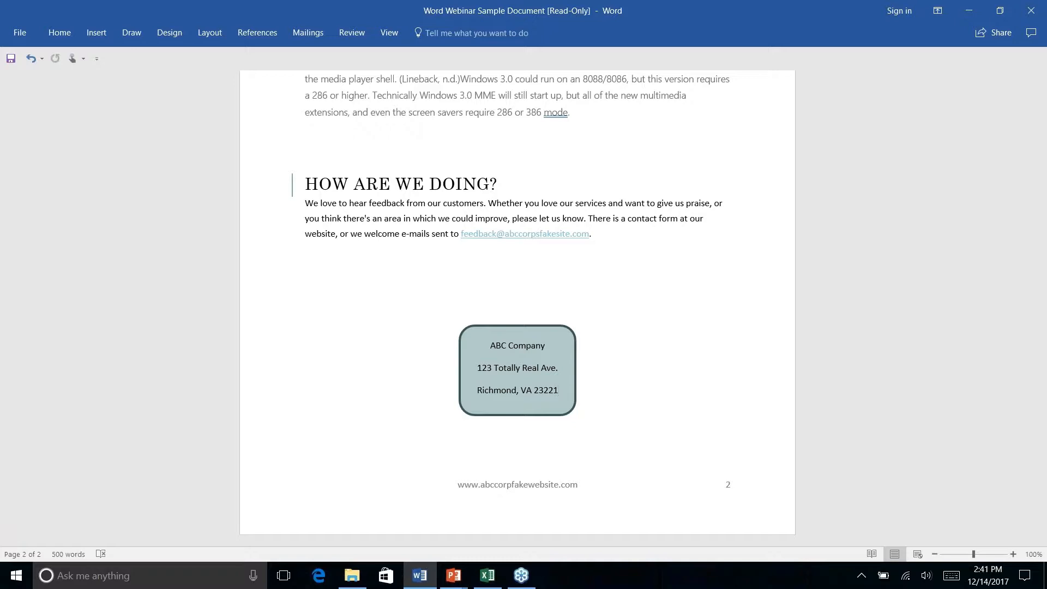
# Draw a rounded rectangle about 3.14" wide and 0.42" high over the HISTORY LESSON heading on page 2.
pyautogui.scroll(7, 517, 305)
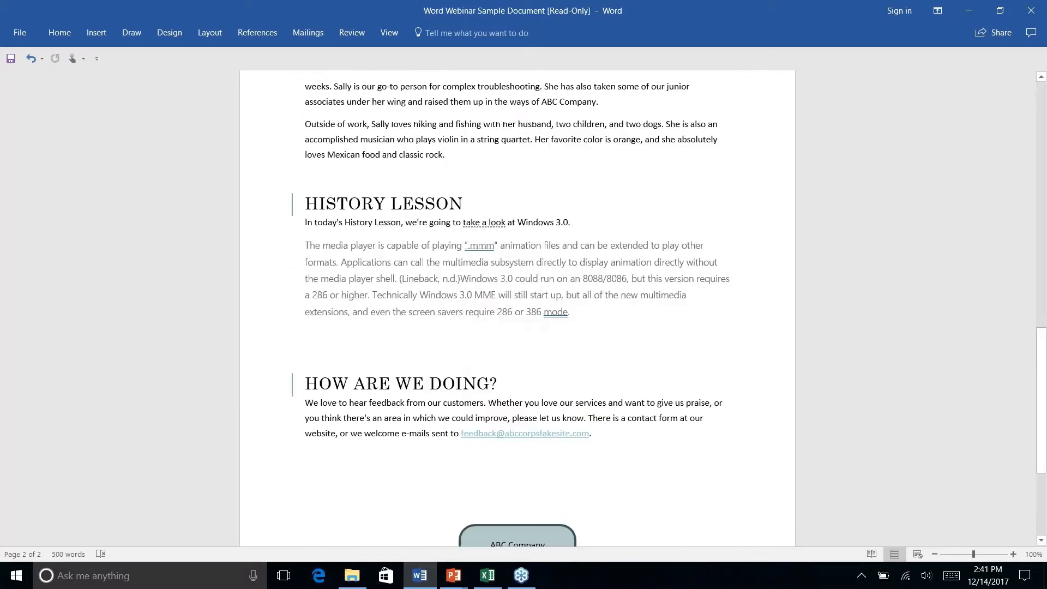
pyautogui.scroll(7, 517, 305)
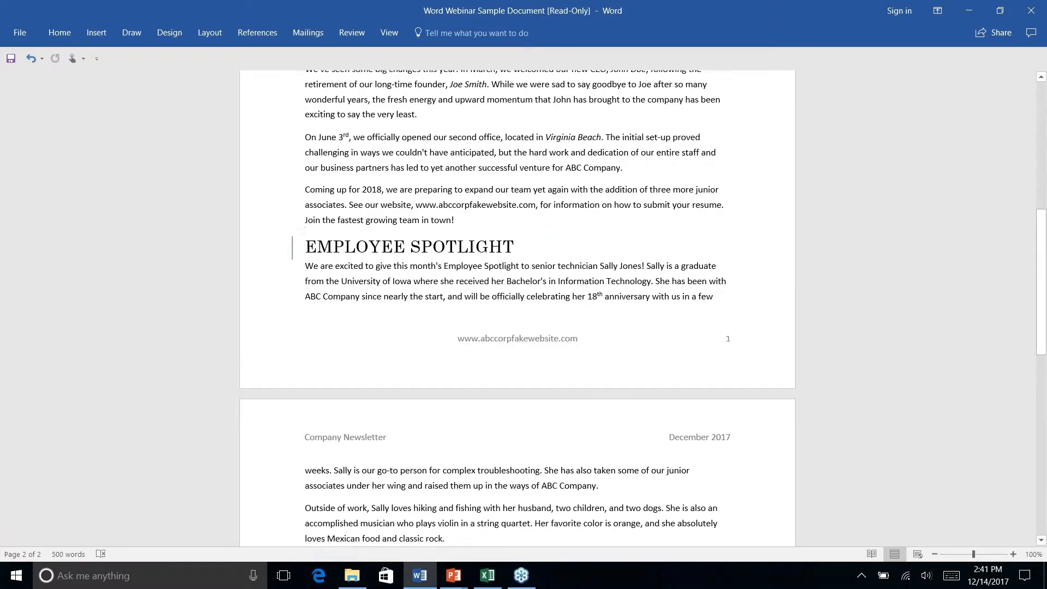
pyautogui.scroll(-8, 517, 306)
pyautogui.scroll(-2, 517, 305)
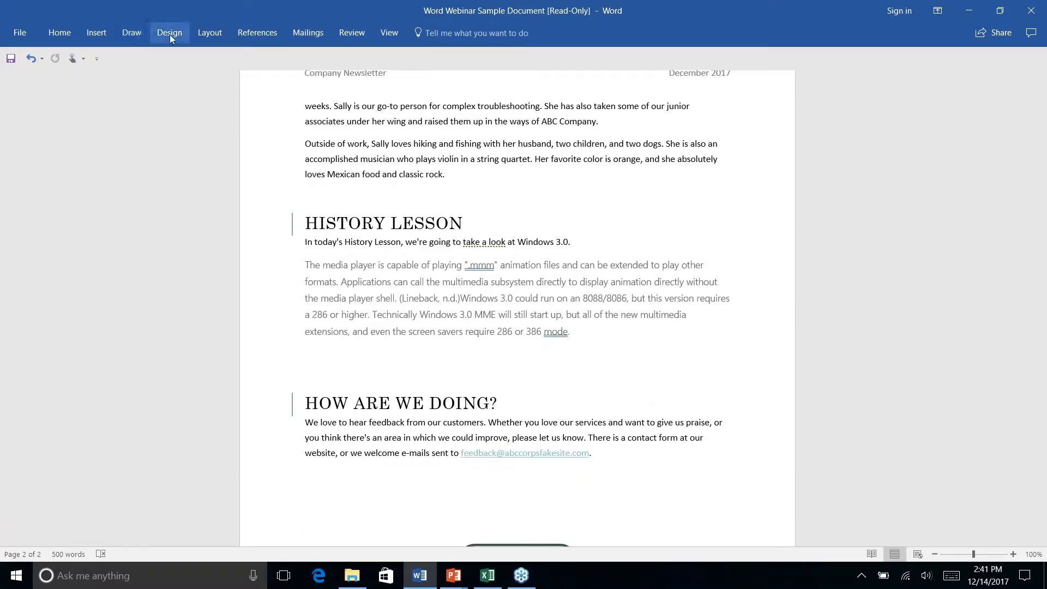
pyautogui.click(100, 34)
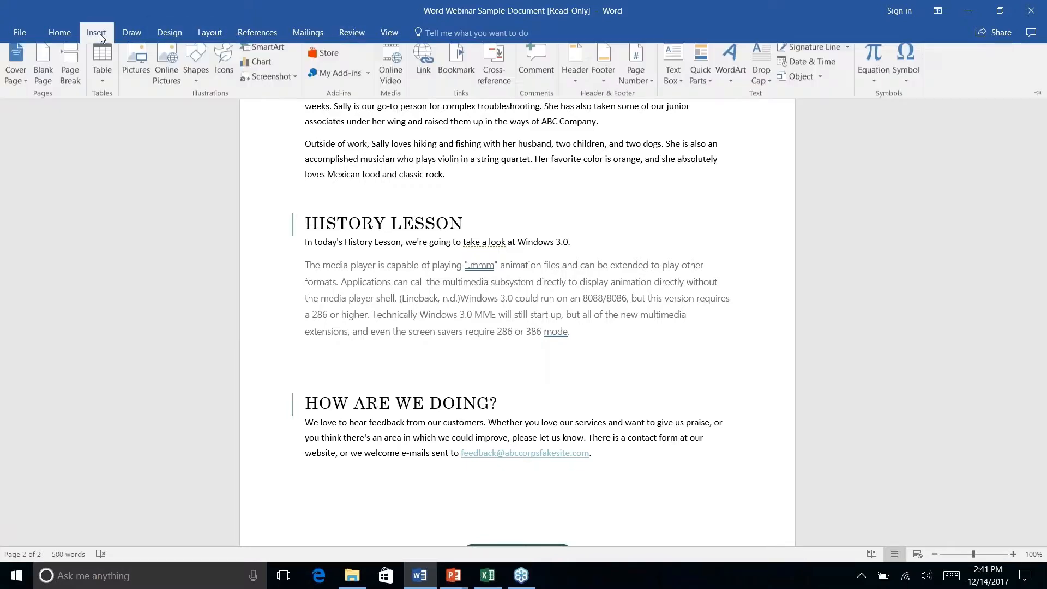
pyautogui.click(194, 87)
pyautogui.click(261, 120)
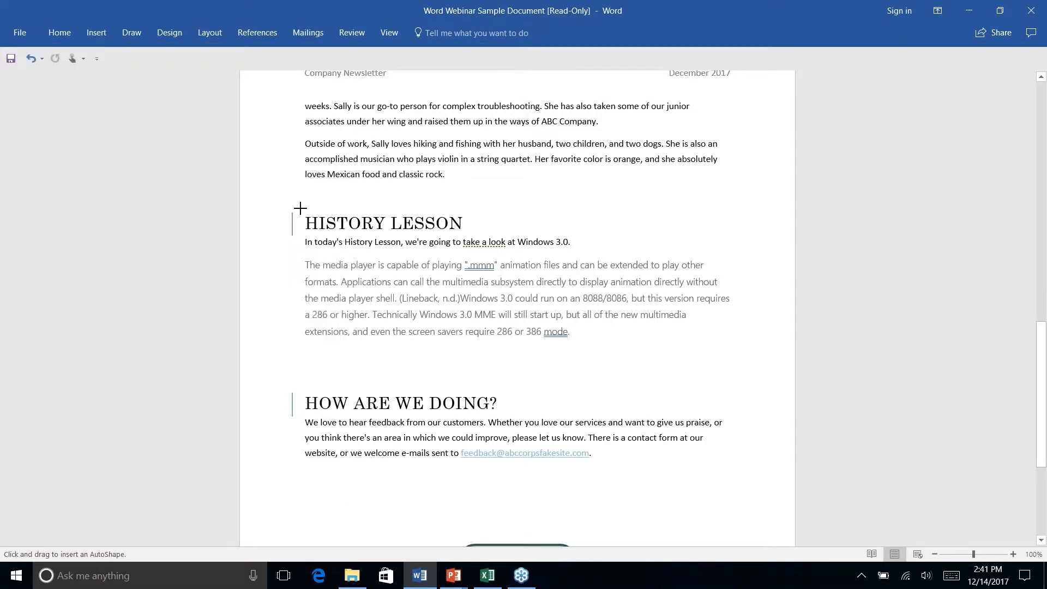
pyautogui.moveTo(300, 208)
pyautogui.mouseDown()
pyautogui.moveTo(533, 227)
pyautogui.moveTo(505, 236)
pyautogui.mouseUp()
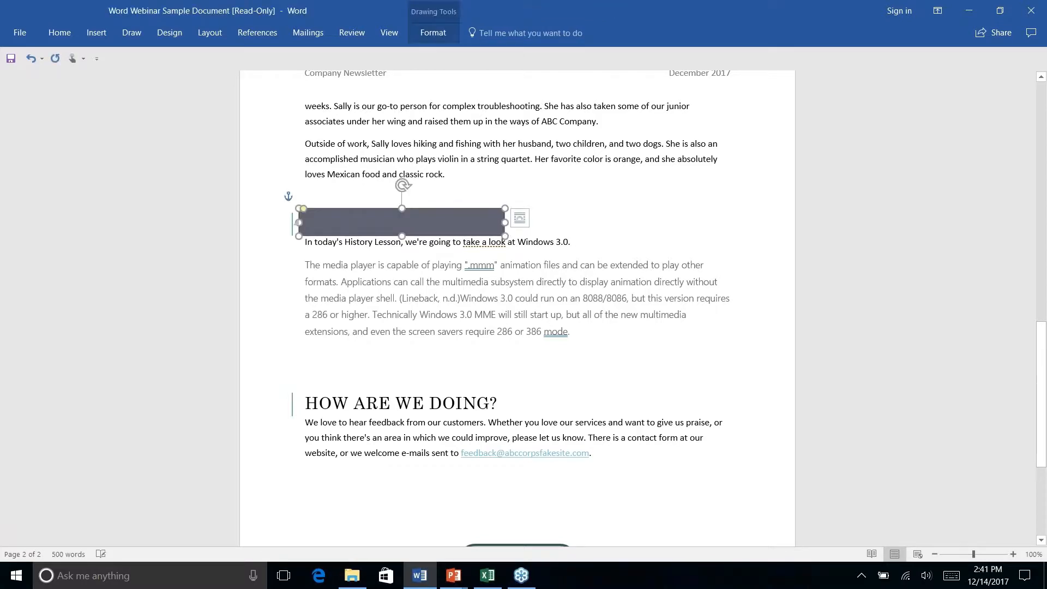
# Send the new rounded rectangle behind the HISTORY LESSON heading text and deselect the shape.
pyautogui.click(416, 29)
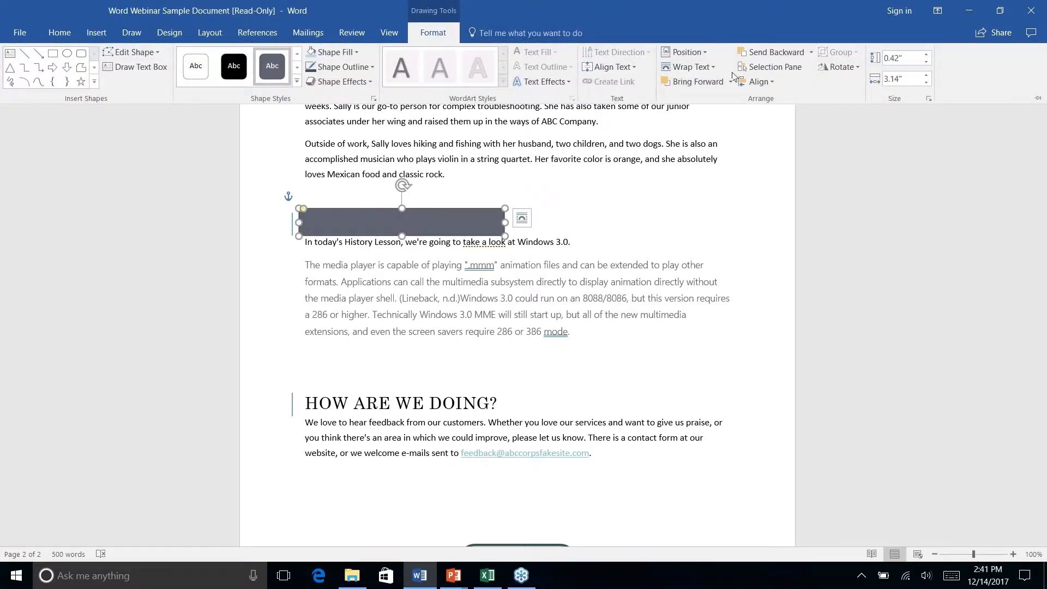
pyautogui.click(810, 51)
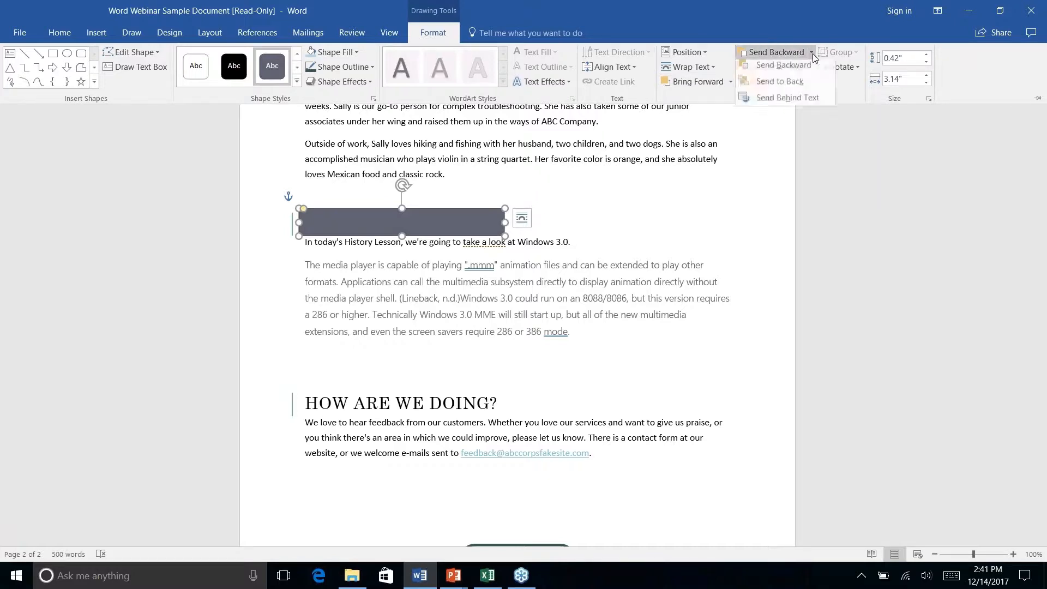
pyautogui.click(783, 101)
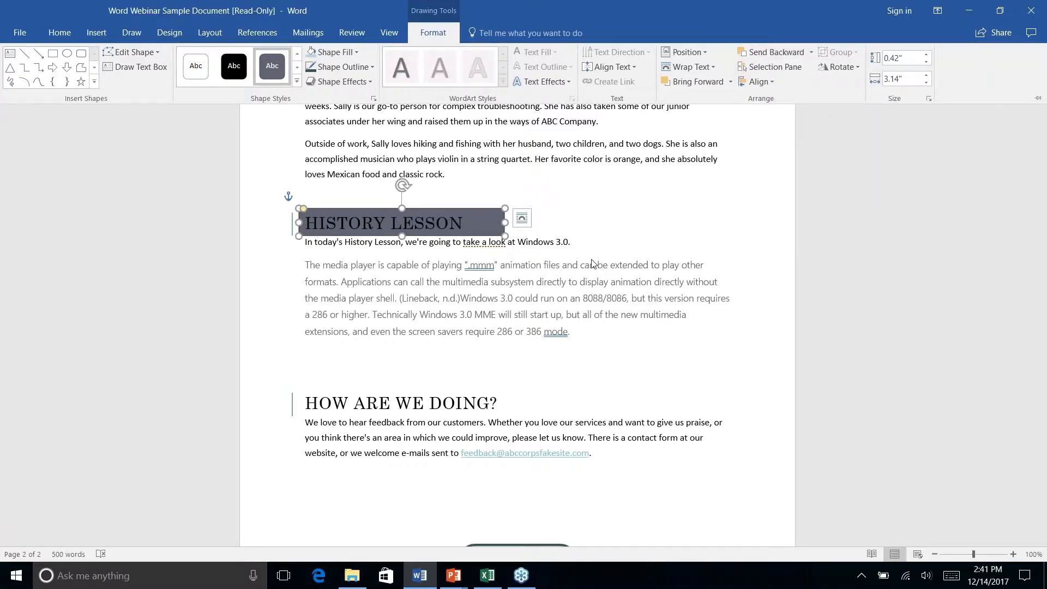
pyautogui.click(589, 219)
pyautogui.click(589, 216)
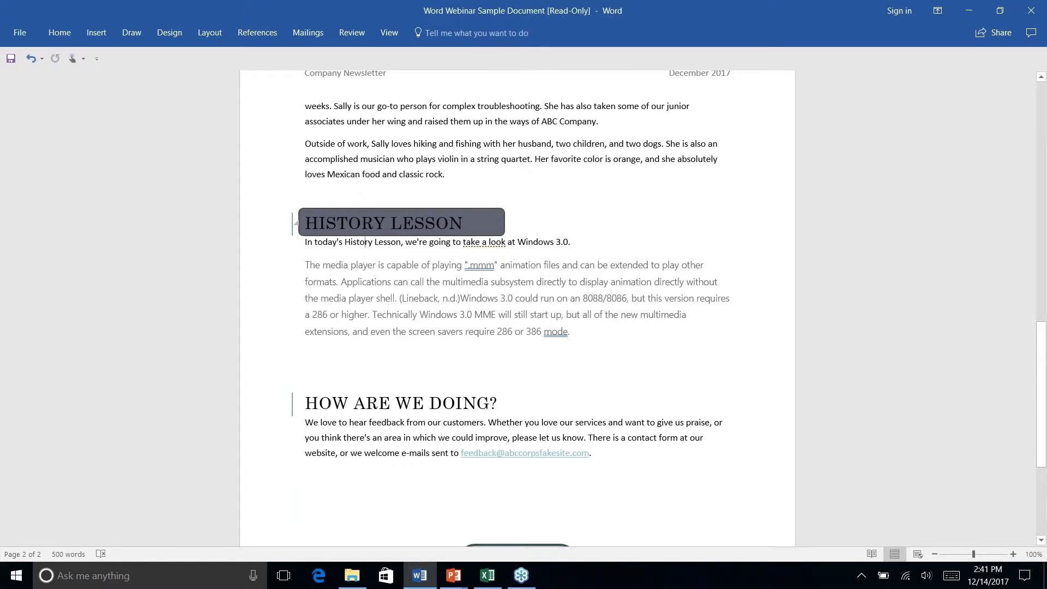
# Select the formatted teal rounded rectangle behind the company address at the end of page 2.
pyautogui.scroll(2, 498, 275)
pyautogui.scroll(-6, 498, 276)
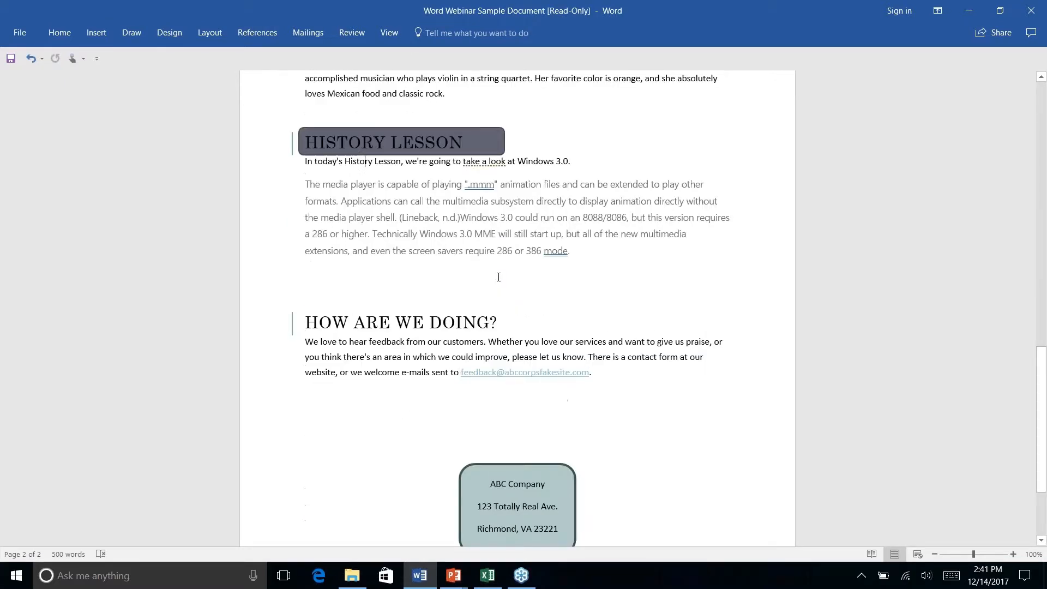
pyautogui.click(535, 475)
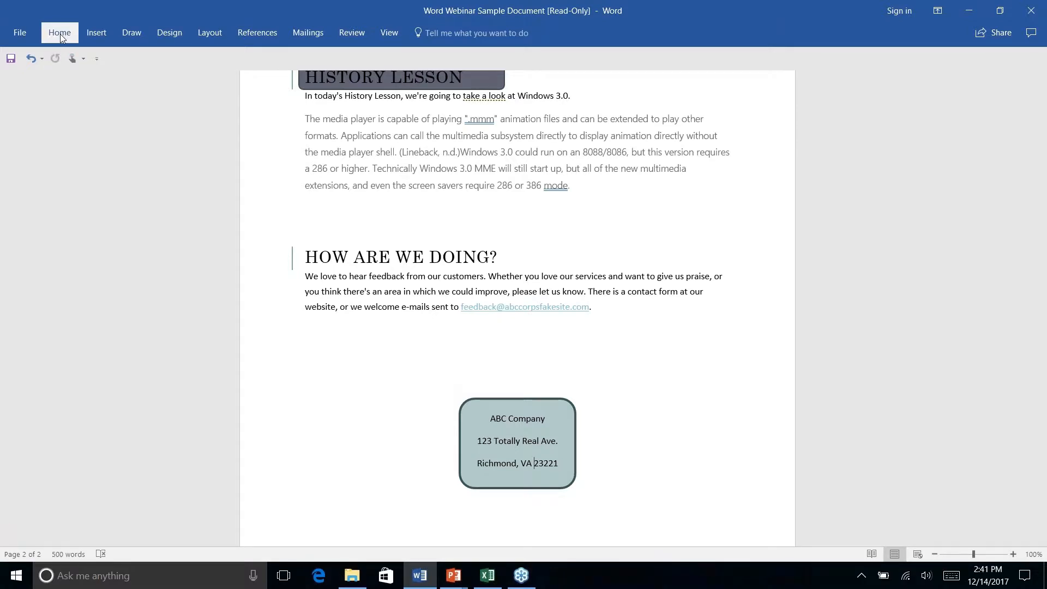
pyautogui.click(60, 34)
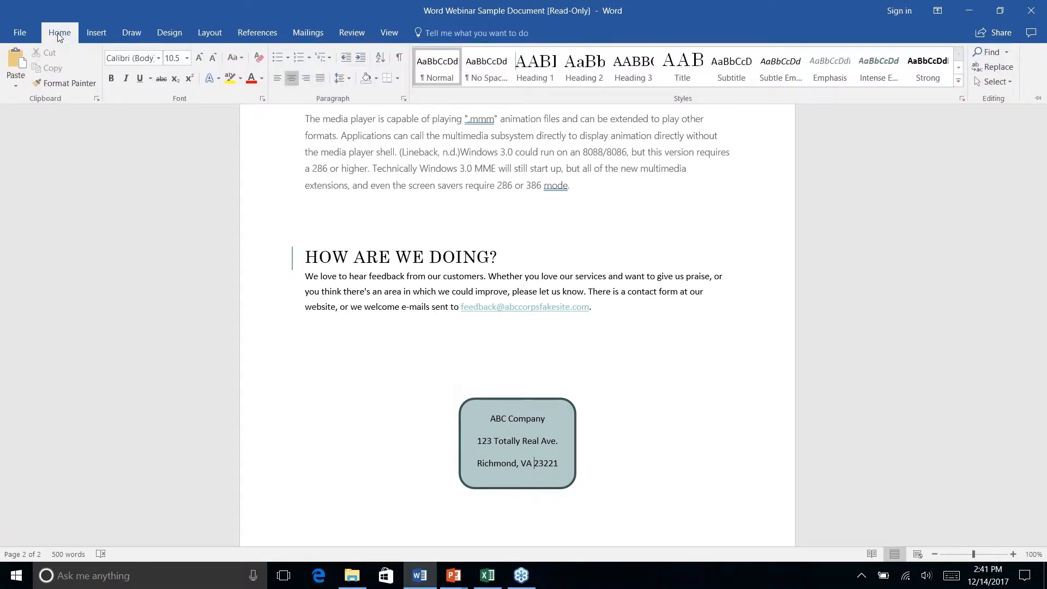
pyautogui.click(454, 451)
pyautogui.click(457, 412)
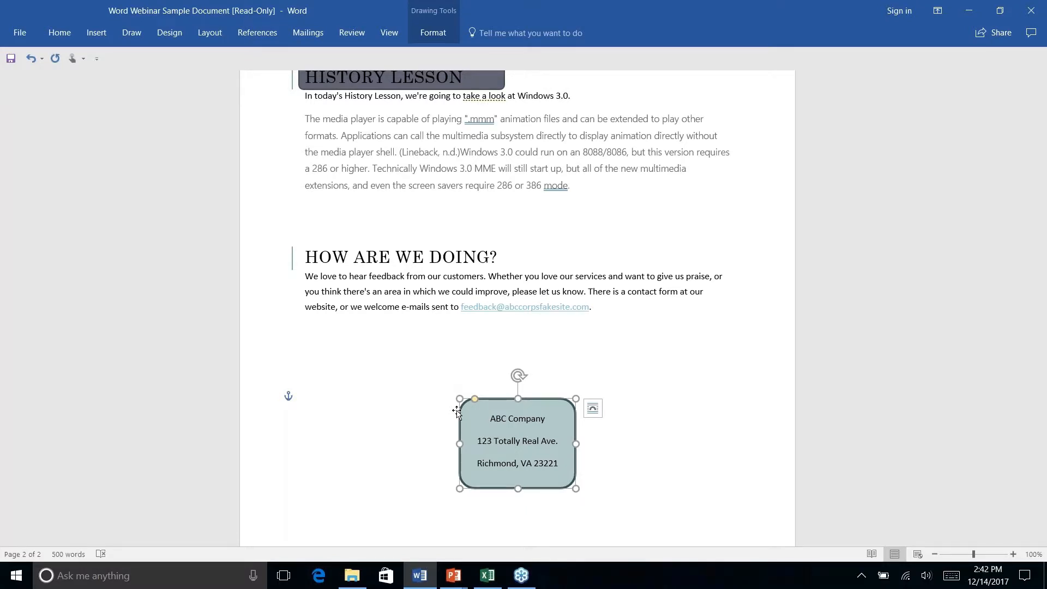
pyautogui.click(58, 34)
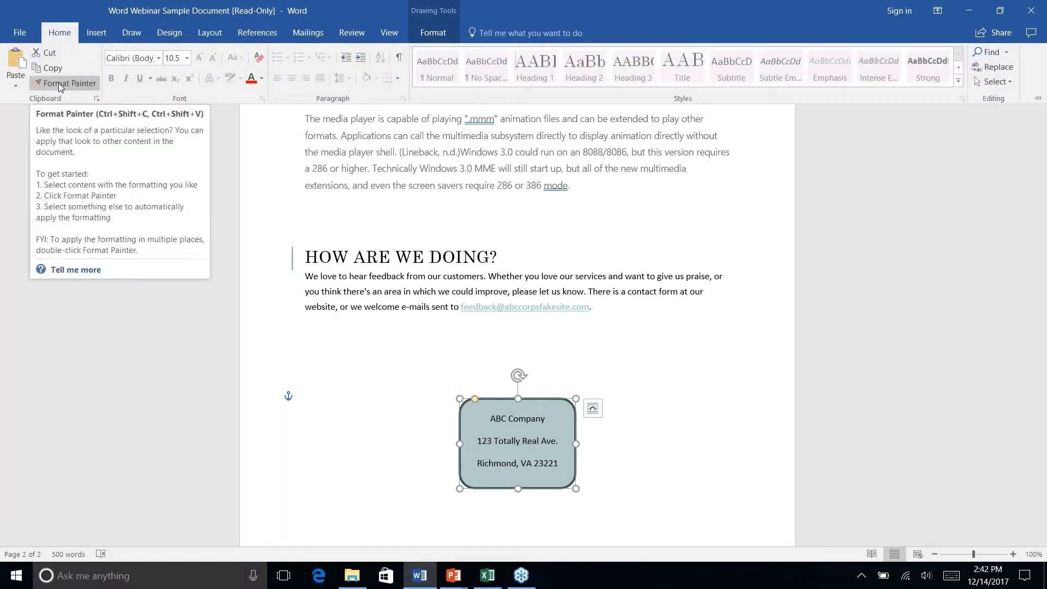
pyautogui.click(62, 83)
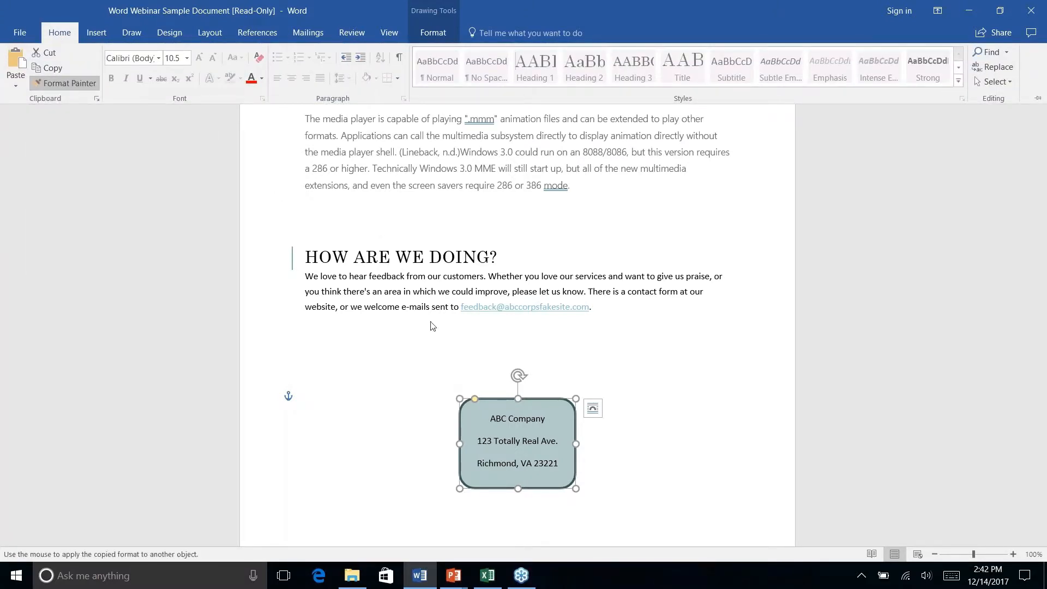
pyautogui.click(53, 88)
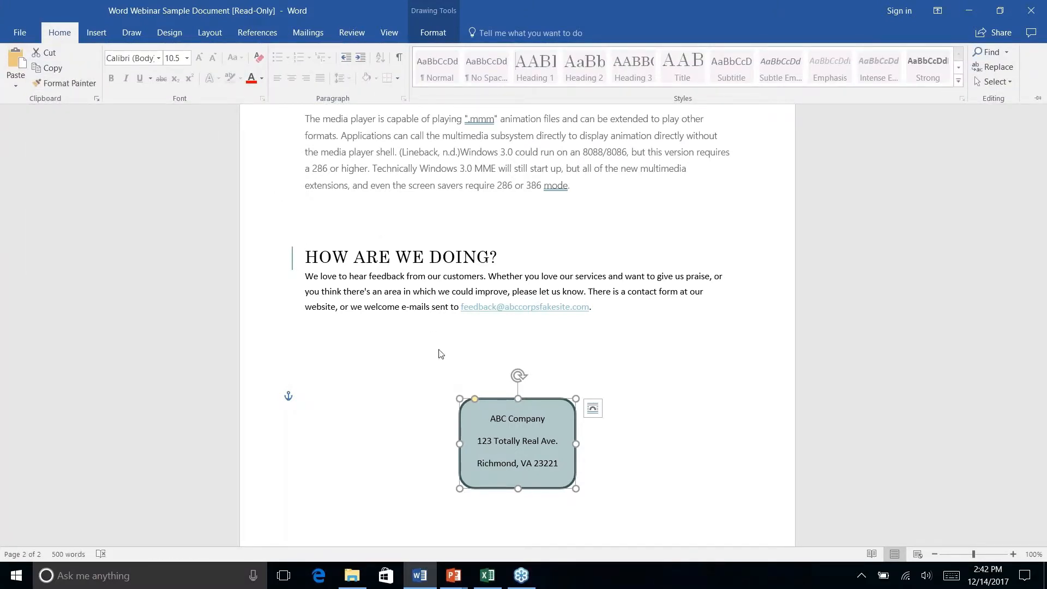
pyautogui.click(410, 358)
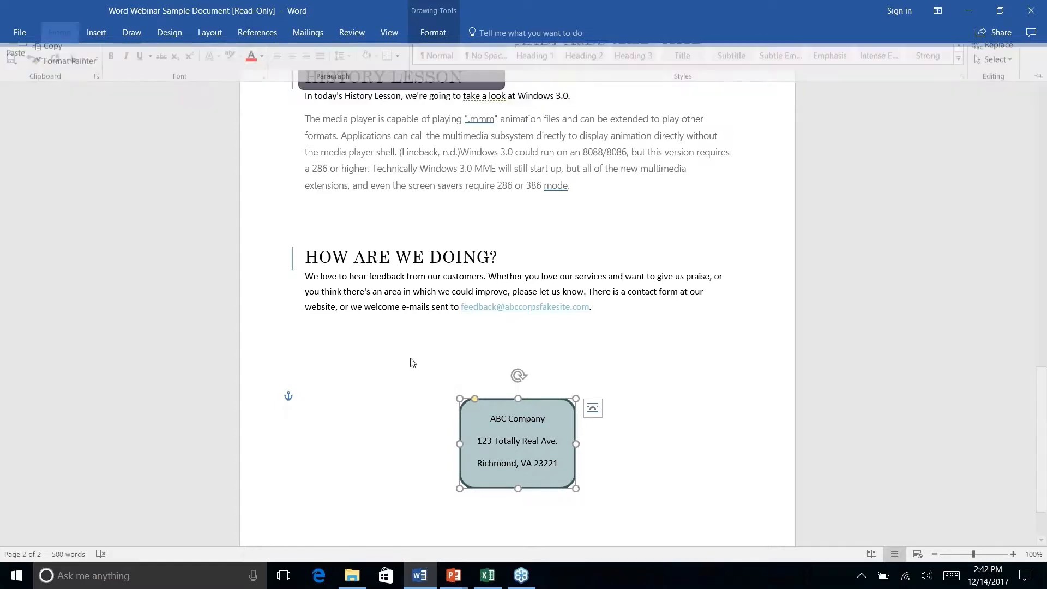
# Try to copy the company address rectangle's formatting to the rectangle behind the HISTORY LESSON heading with Format Painter.
pyautogui.click(465, 448)
pyautogui.click(458, 443)
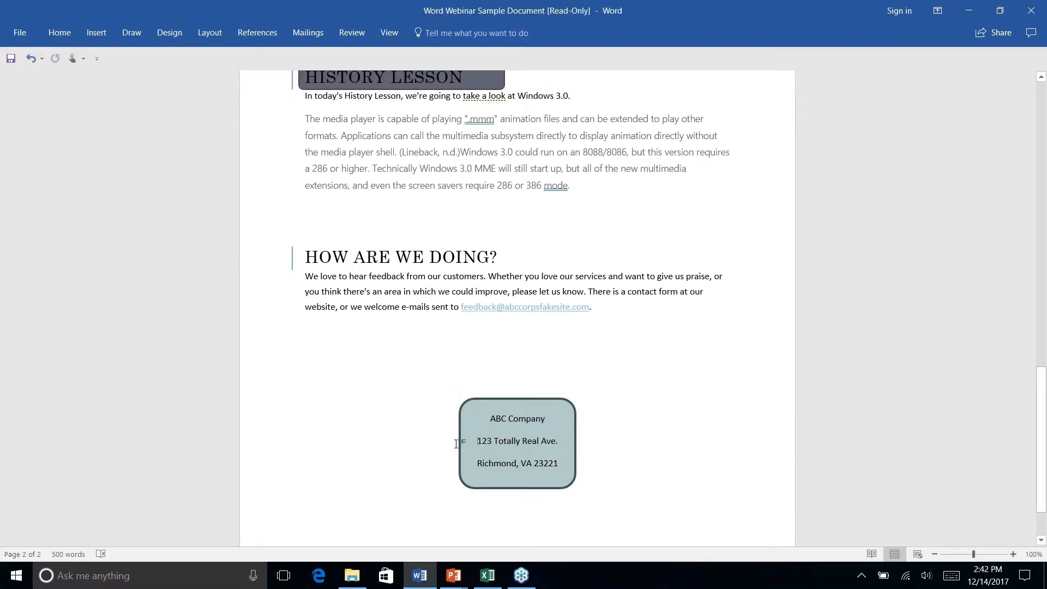
pyautogui.click(459, 409)
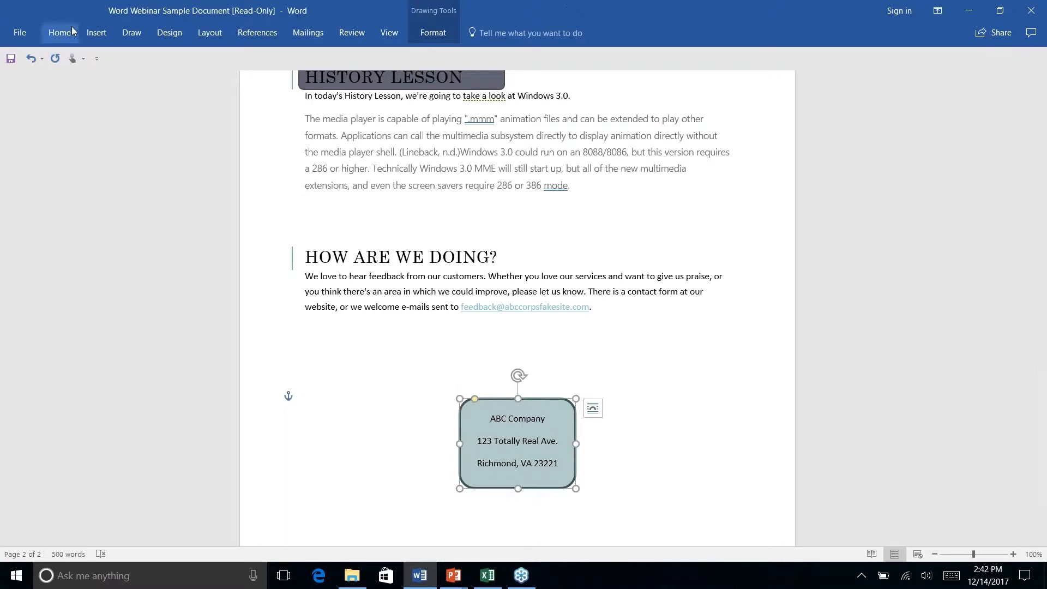
pyautogui.click(73, 35)
pyautogui.click(64, 82)
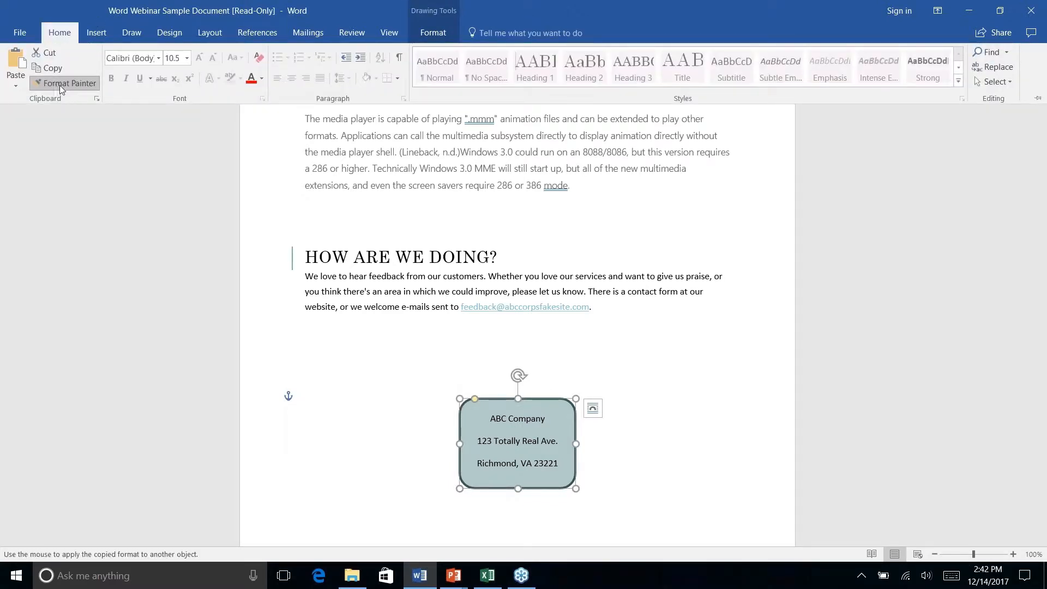
pyautogui.scroll(-1, 518, 306)
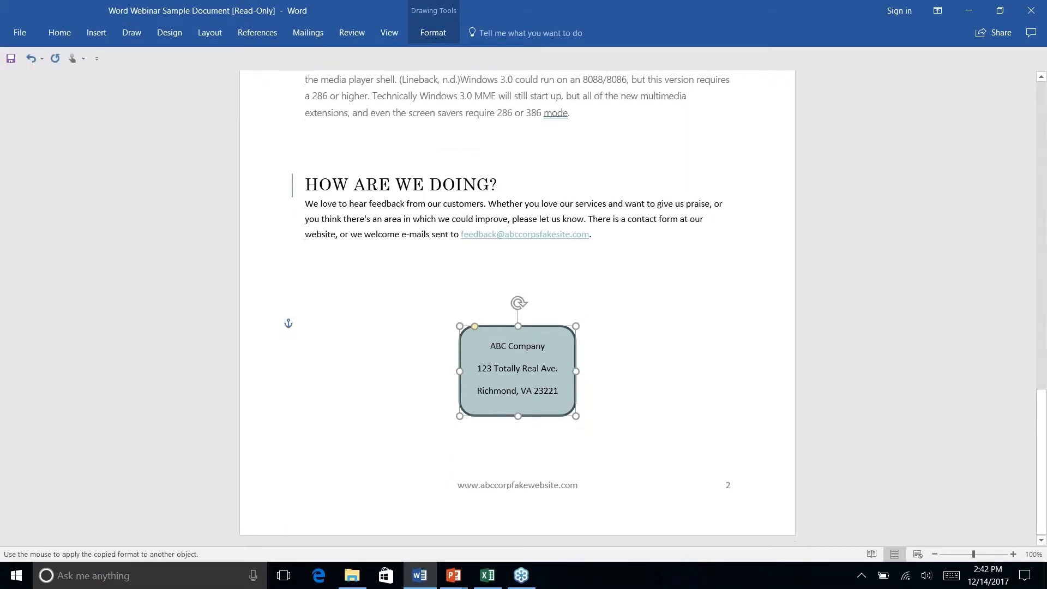
pyautogui.scroll(4, 518, 306)
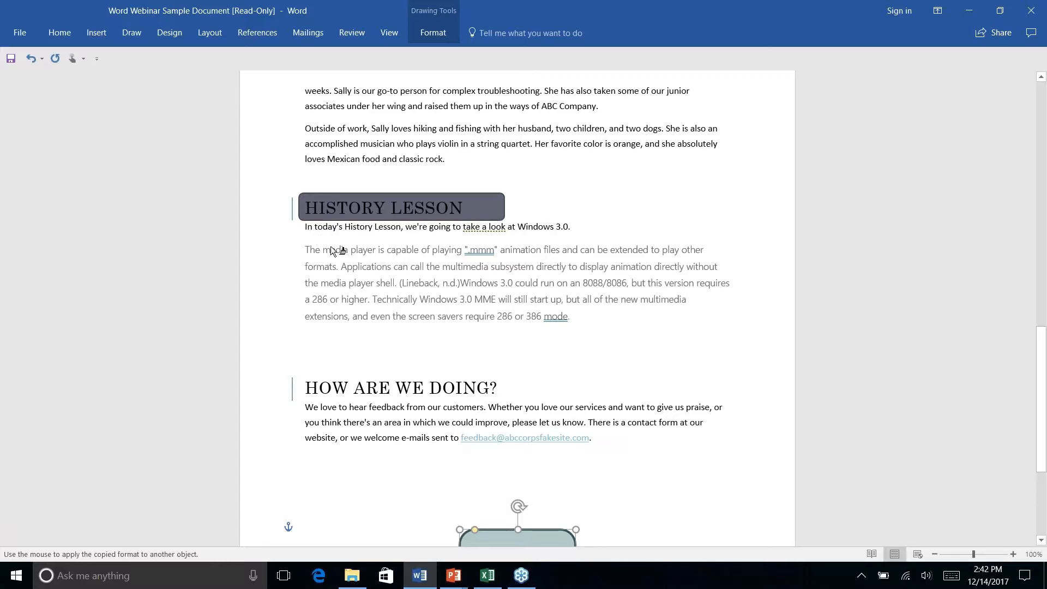
pyautogui.click(593, 317)
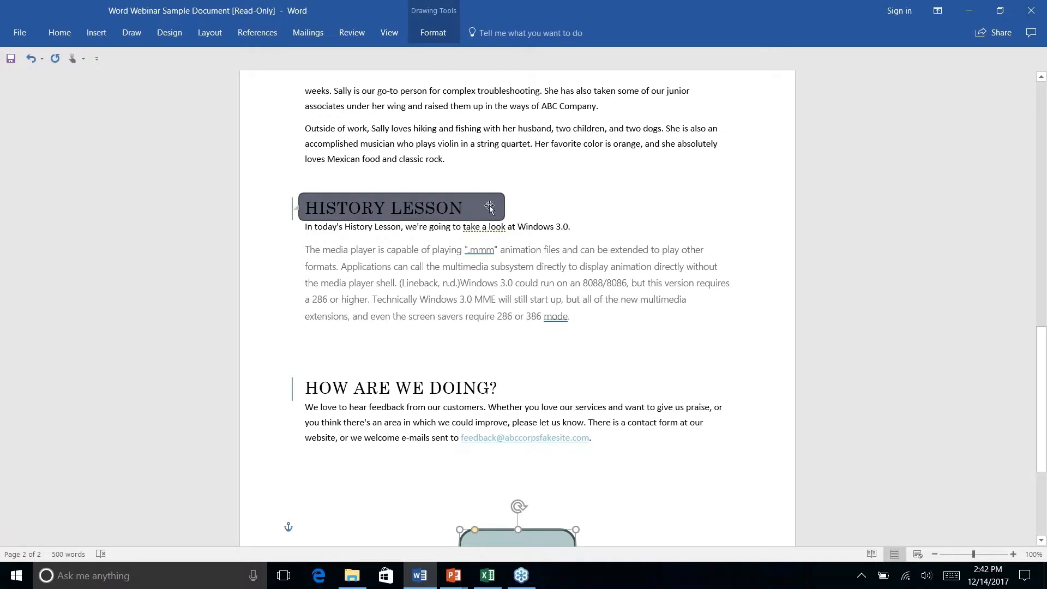
# Apply the address rectangle's formatting to the rectangle behind the HISTORY LESSON heading with Format Painter and deselect the shape.
pyautogui.click(59, 32)
pyautogui.click(64, 83)
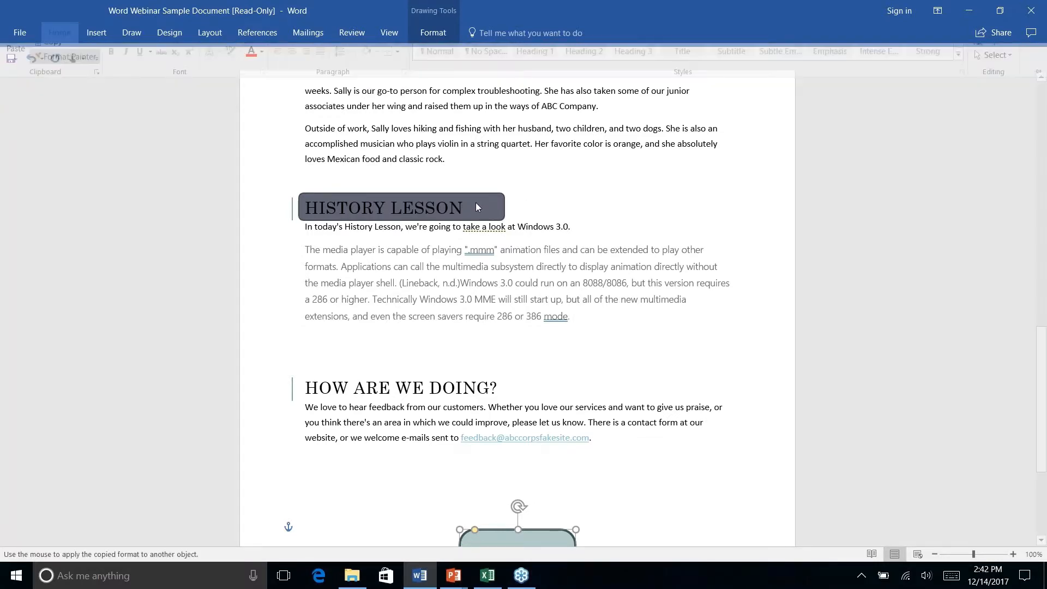
pyautogui.click(497, 205)
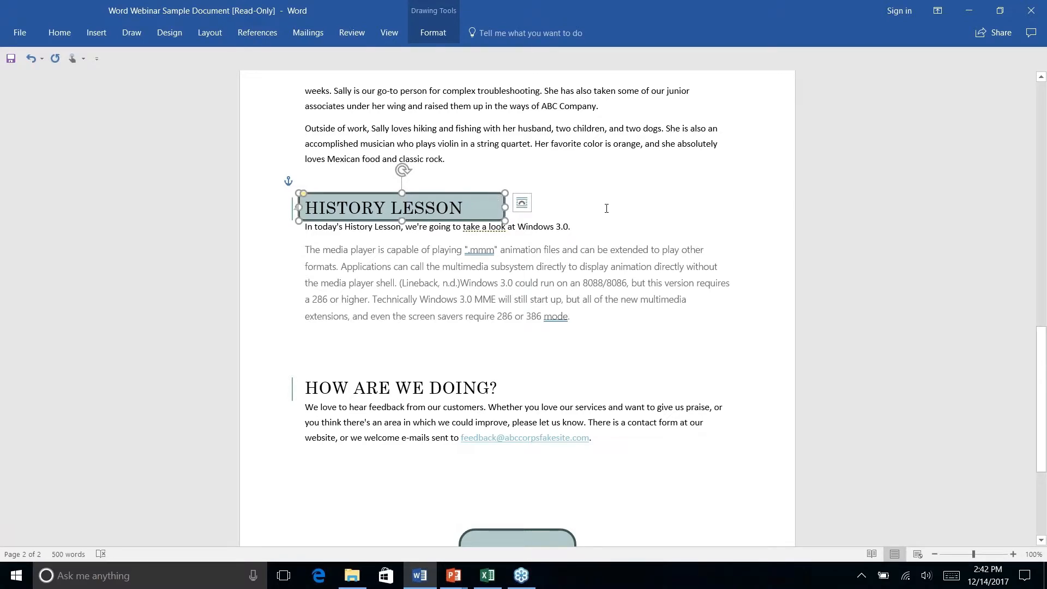
pyautogui.press('Escape')
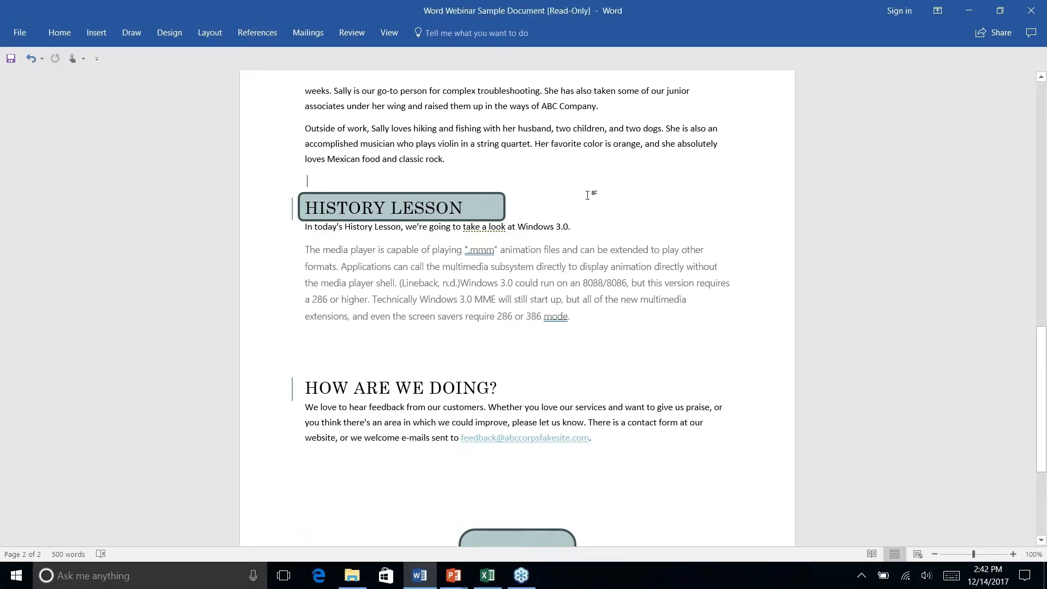
# Compare the rounded rectangles behind the HISTORY LESSON heading and the company address on page 2.
pyautogui.rightClick(587, 195)
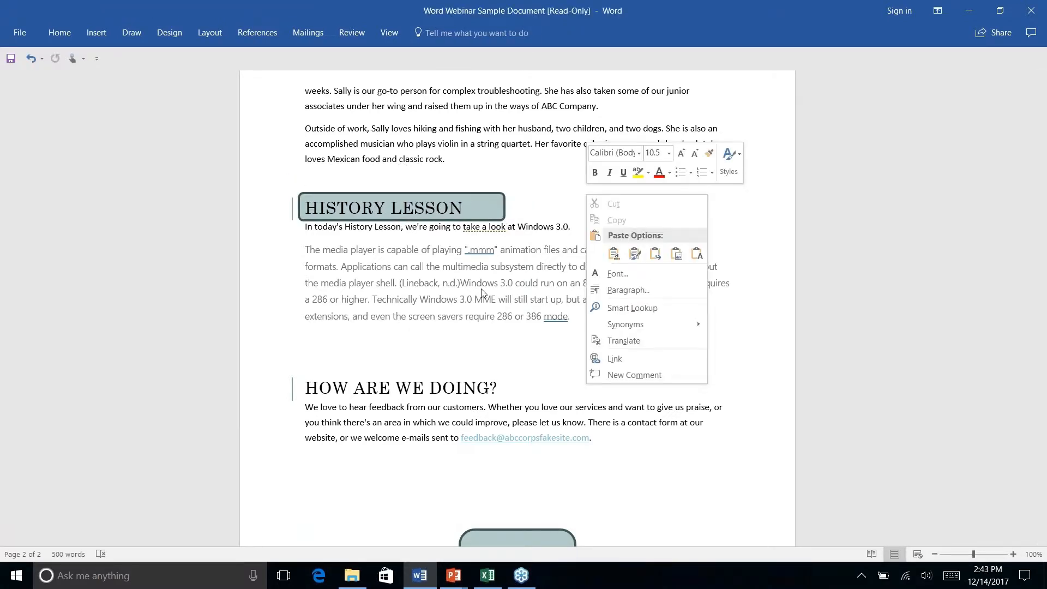
pyautogui.press('Escape')
pyautogui.scroll(2, 517, 308)
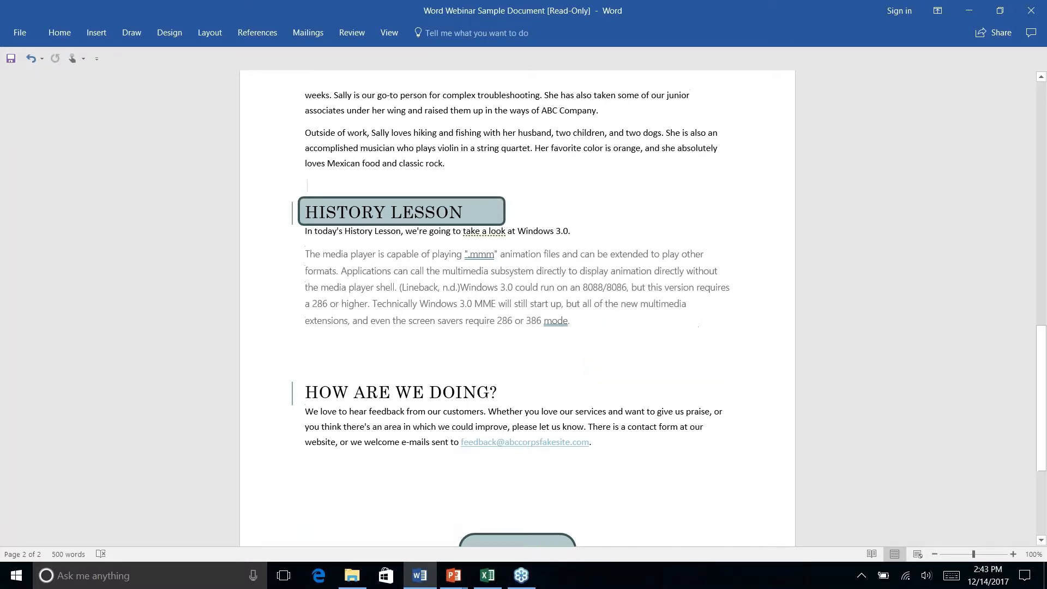
pyautogui.scroll(-5, 517, 308)
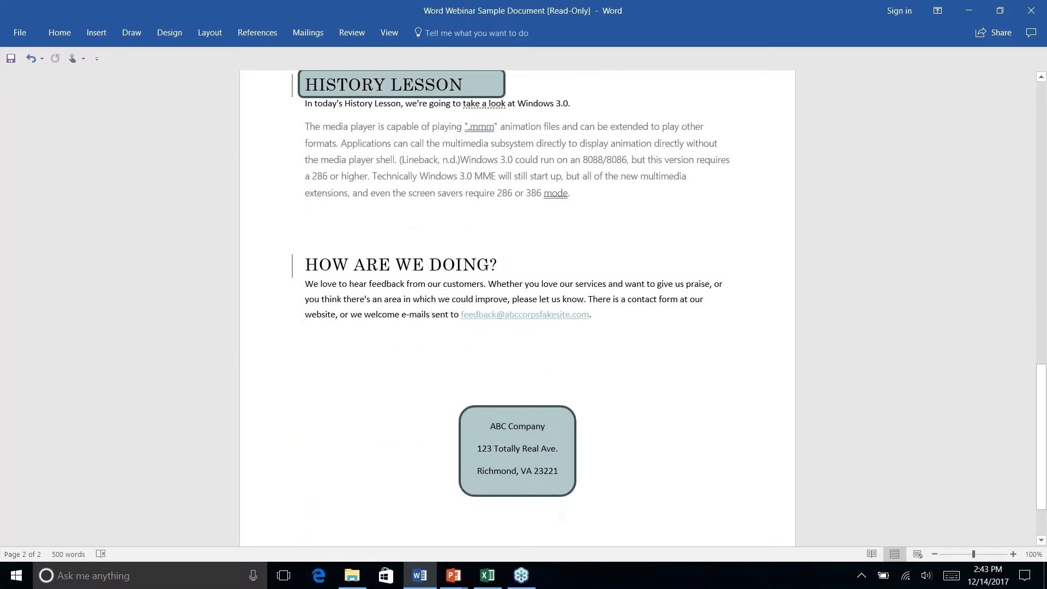
pyautogui.scroll(3, 517, 308)
pyautogui.scroll(-1, 517, 308)
pyautogui.scroll(-3, 371, 469)
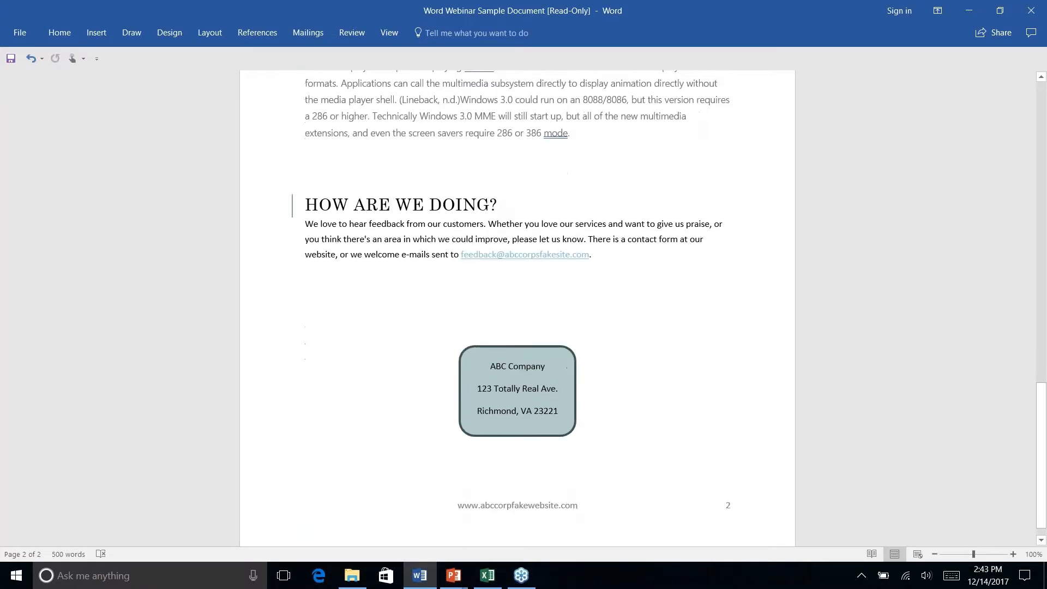
pyautogui.scroll(8, 552, 404)
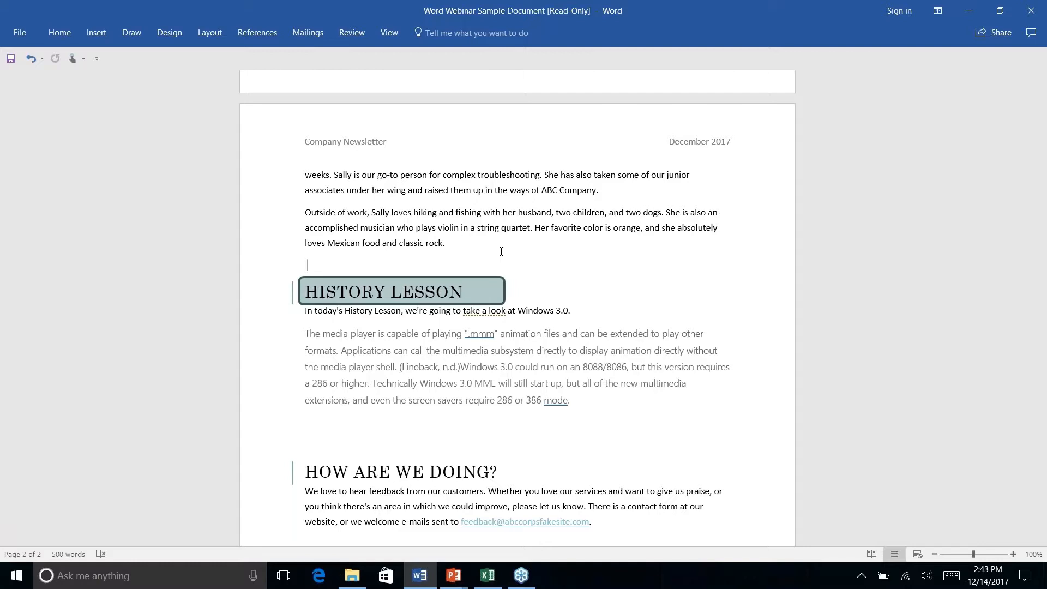
# Switch to the PowerPoint slide show, advance it to the Find & Replace 2.0 slide and return to the Word document.
pyautogui.hotkey('alt', 'Tab')
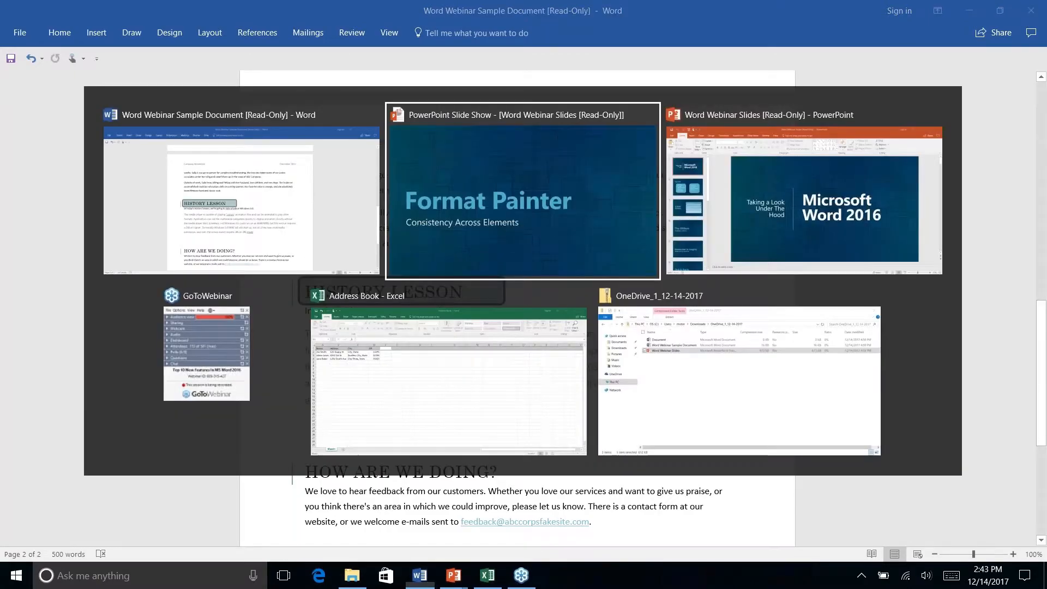
pyautogui.press('Right')
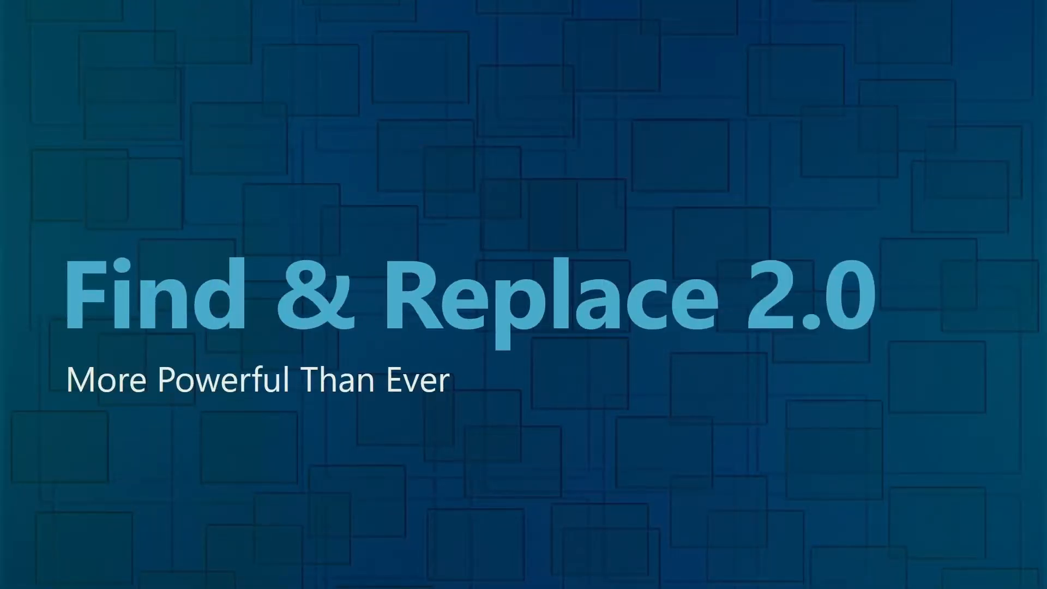
pyautogui.hotkey('alt', 'Tab')
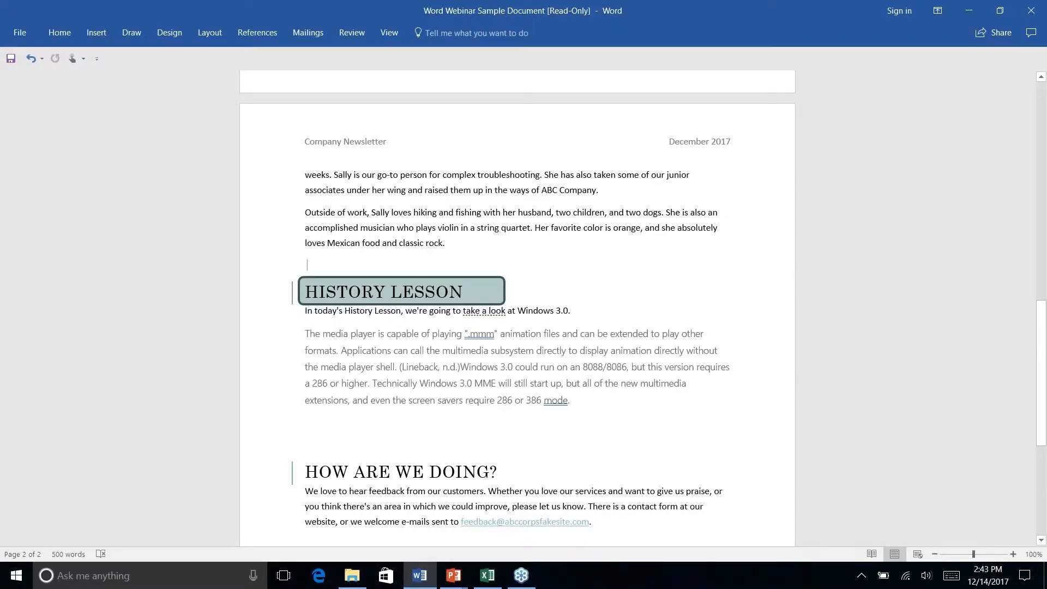
# Go to the INTRODUCTION section on page 1 and open the Find and Replace dialog for replacing.
pyautogui.scroll(-5, 645, 253)
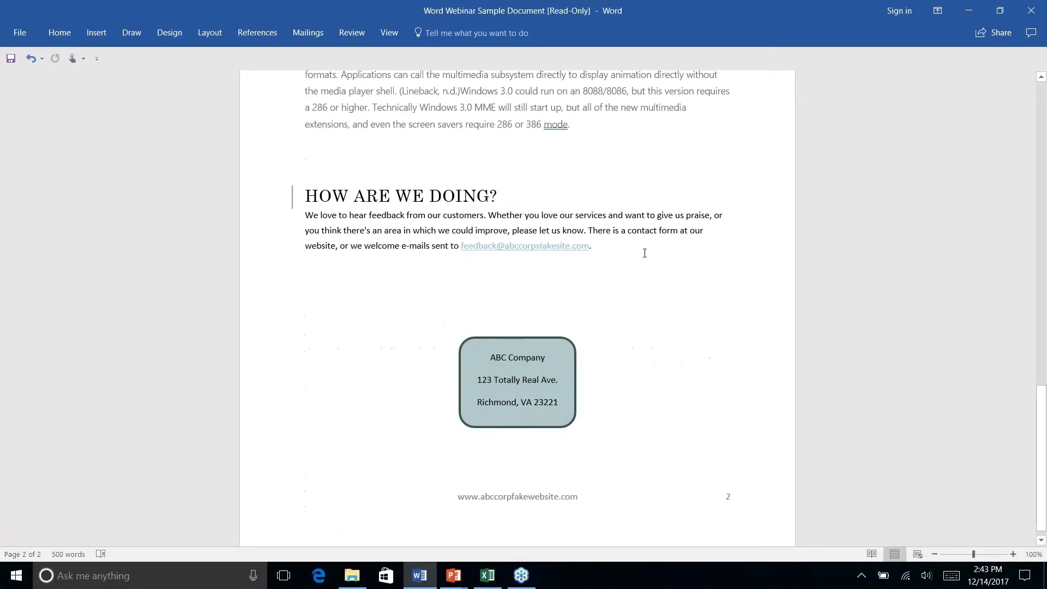
pyautogui.scroll(15, 645, 253)
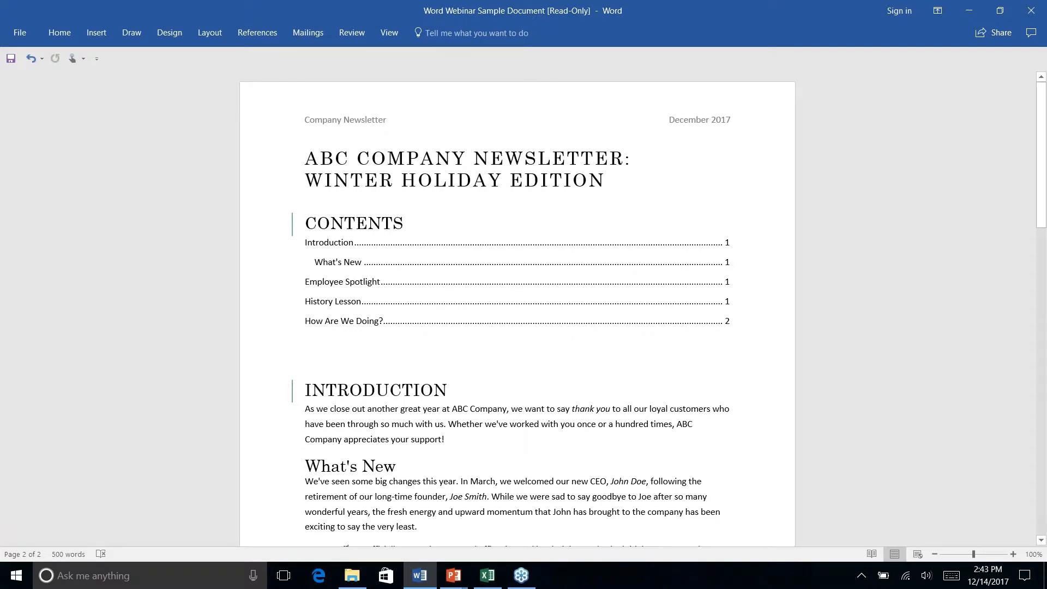
pyautogui.scroll(-5, 517, 308)
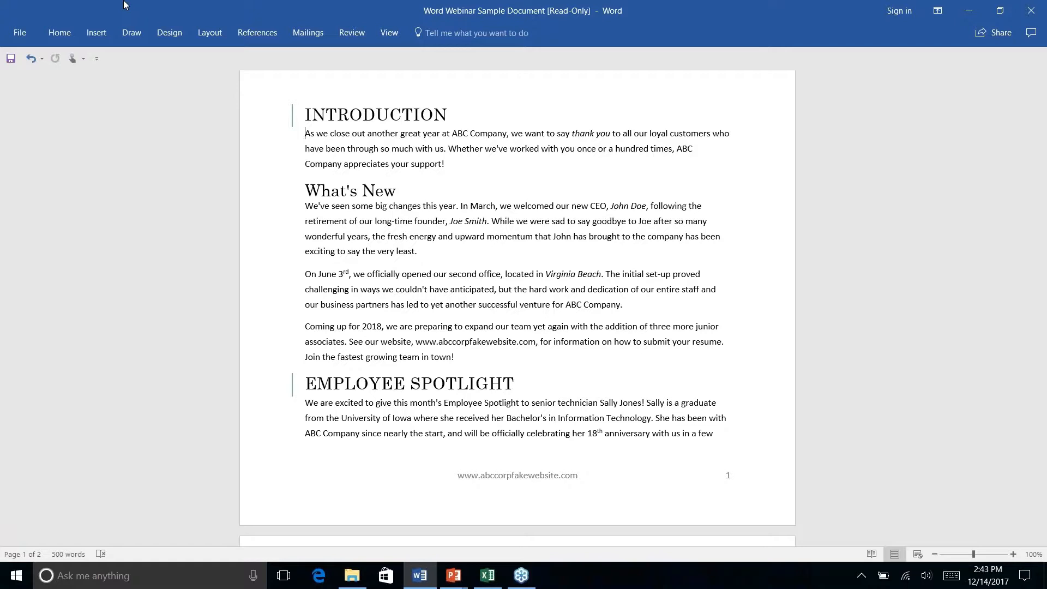
pyautogui.click(60, 34)
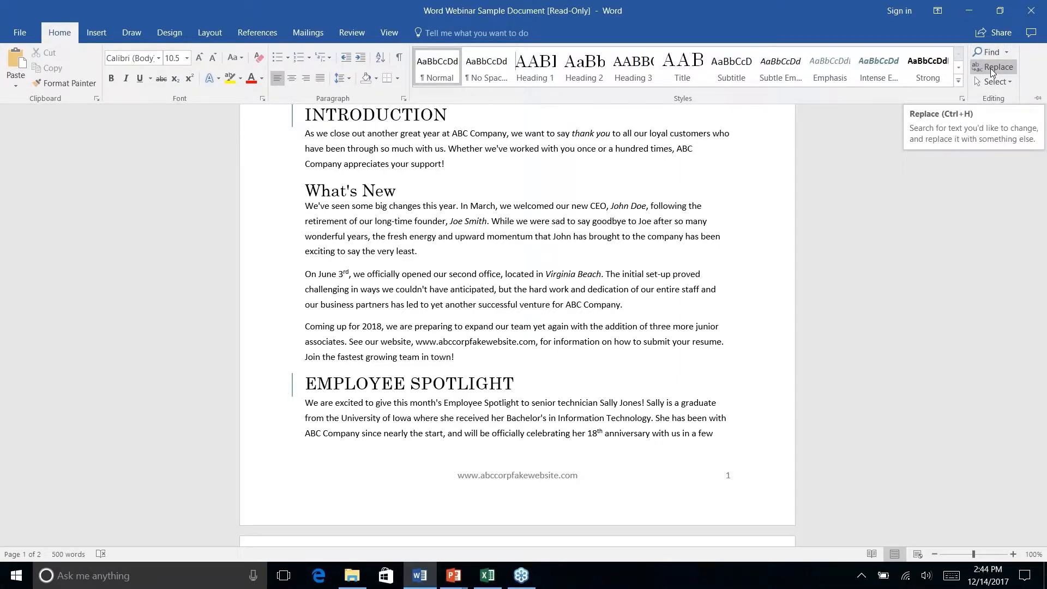
pyautogui.rightClick(990, 67)
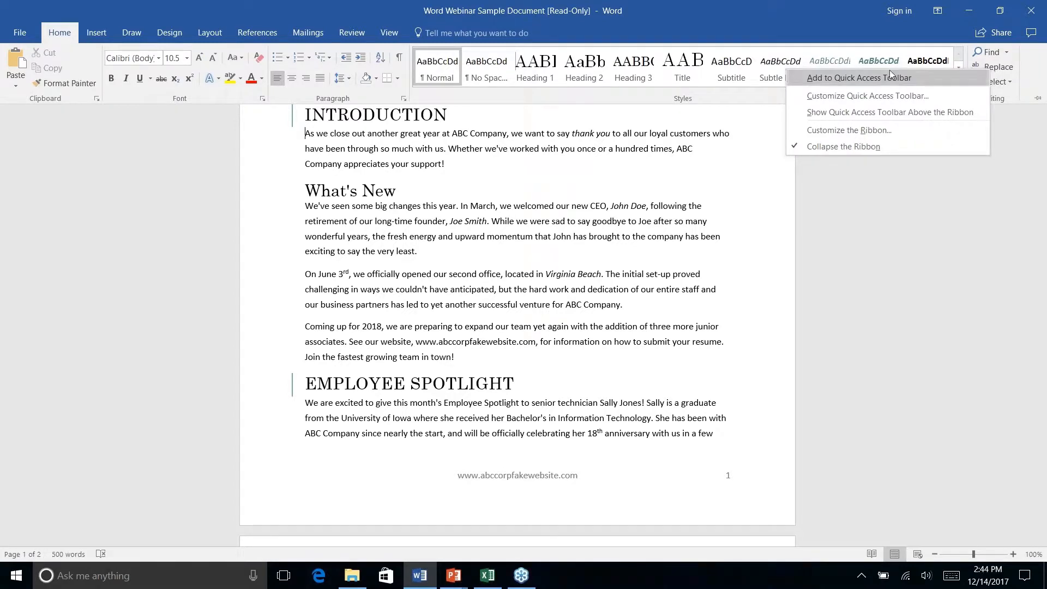
pyautogui.press('Escape')
pyautogui.click(998, 68)
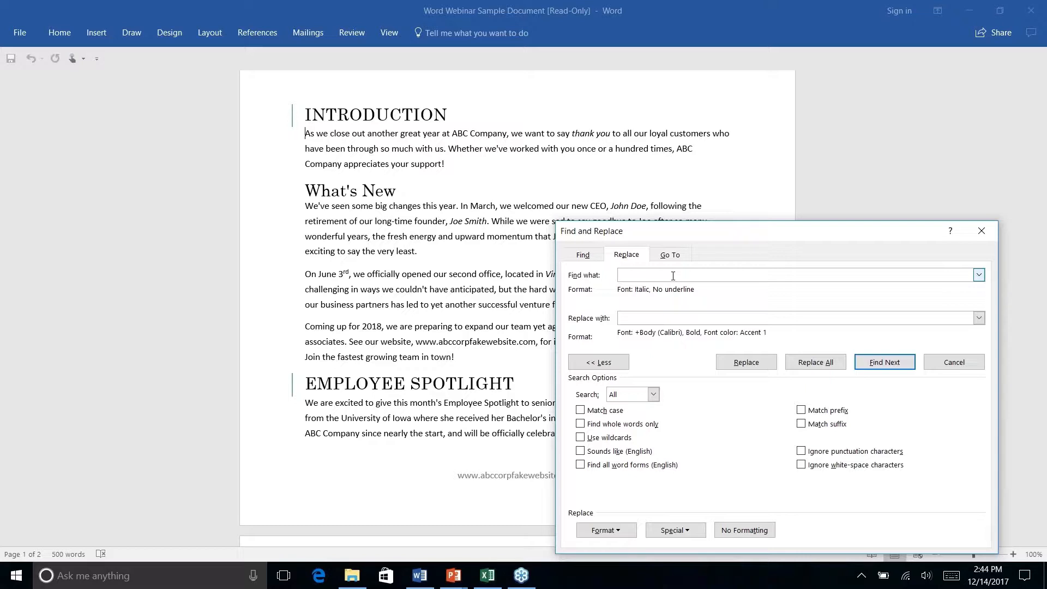
pyautogui.click(590, 256)
pyautogui.click(627, 256)
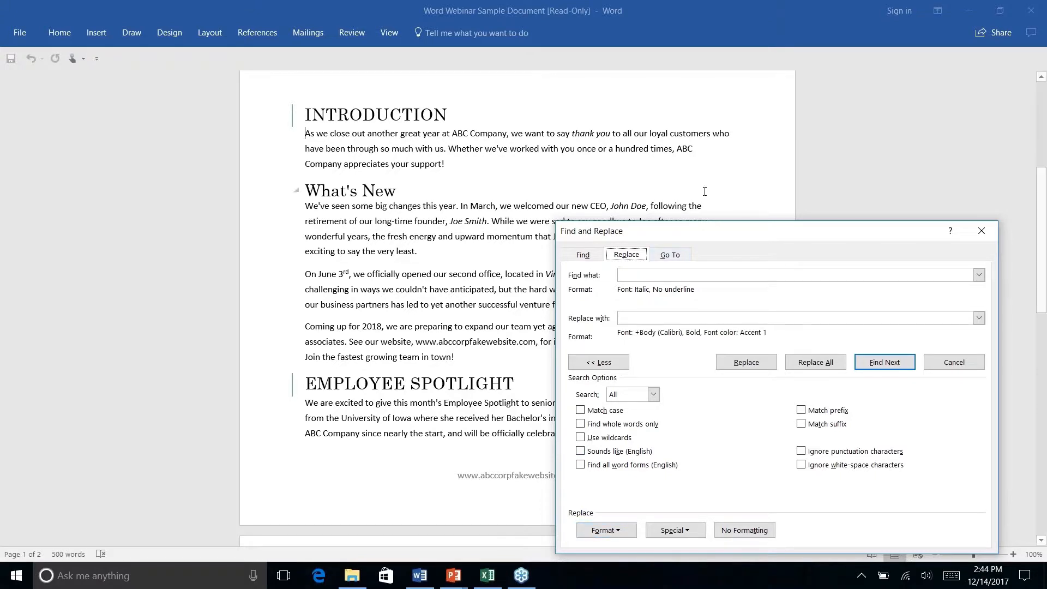
# Set the search criteria to italic font formatting, leaving the search text empty.
pyautogui.click(641, 276)
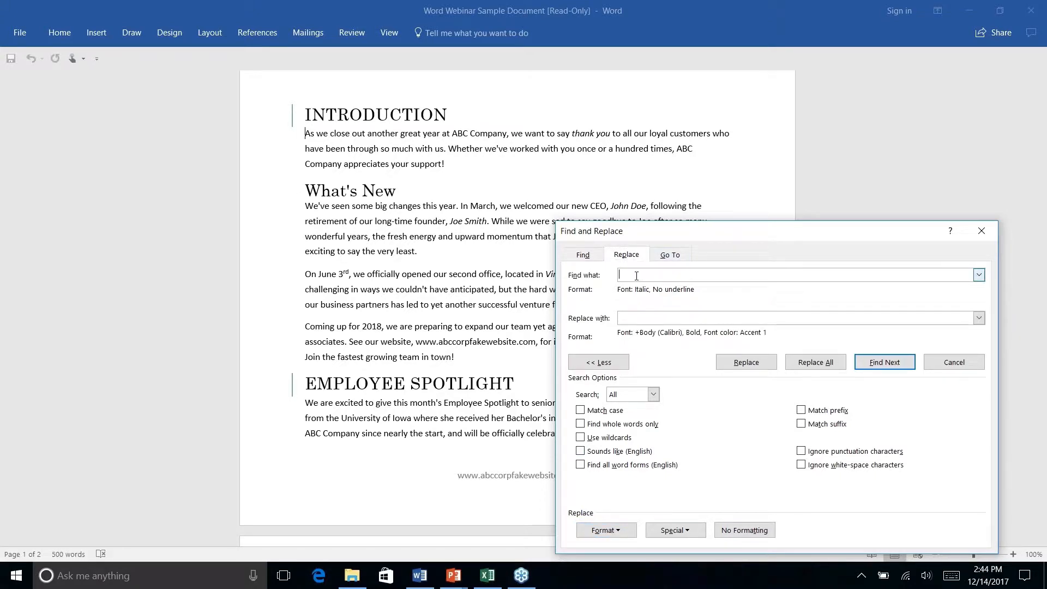
pyautogui.click(620, 529)
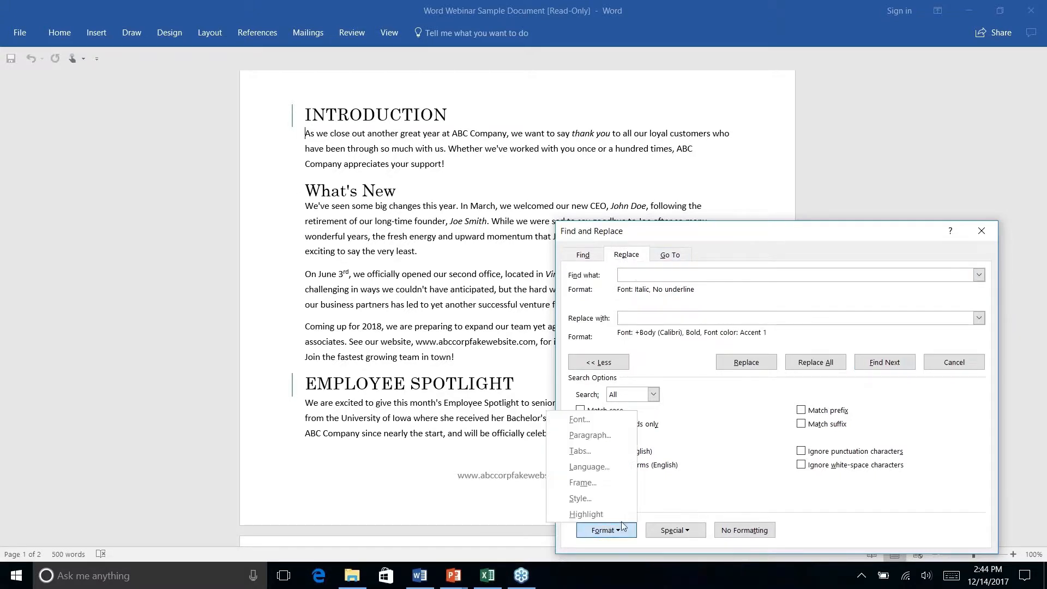
pyautogui.click(586, 423)
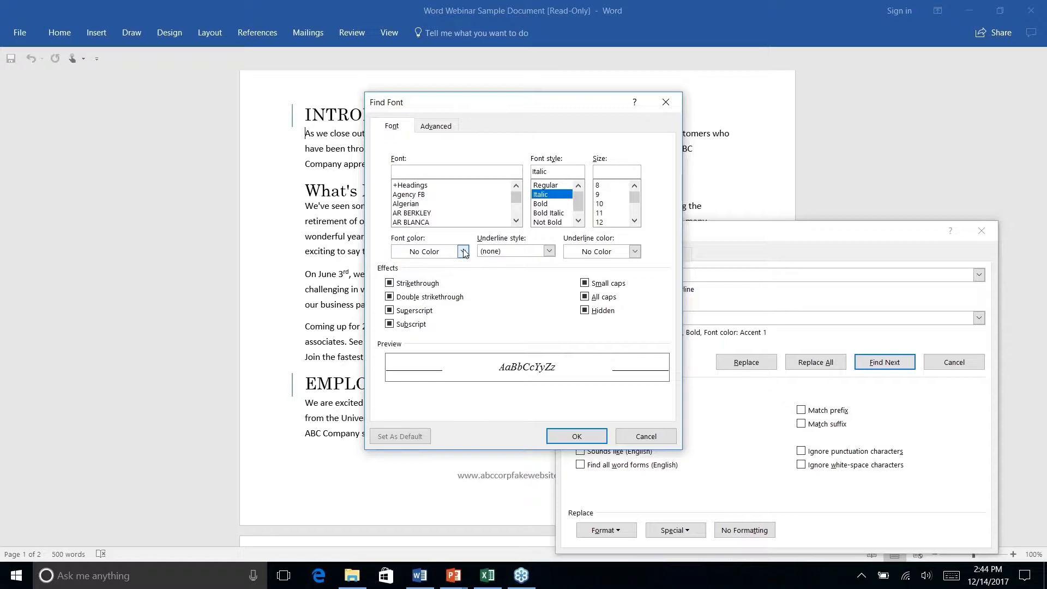
pyautogui.click(545, 195)
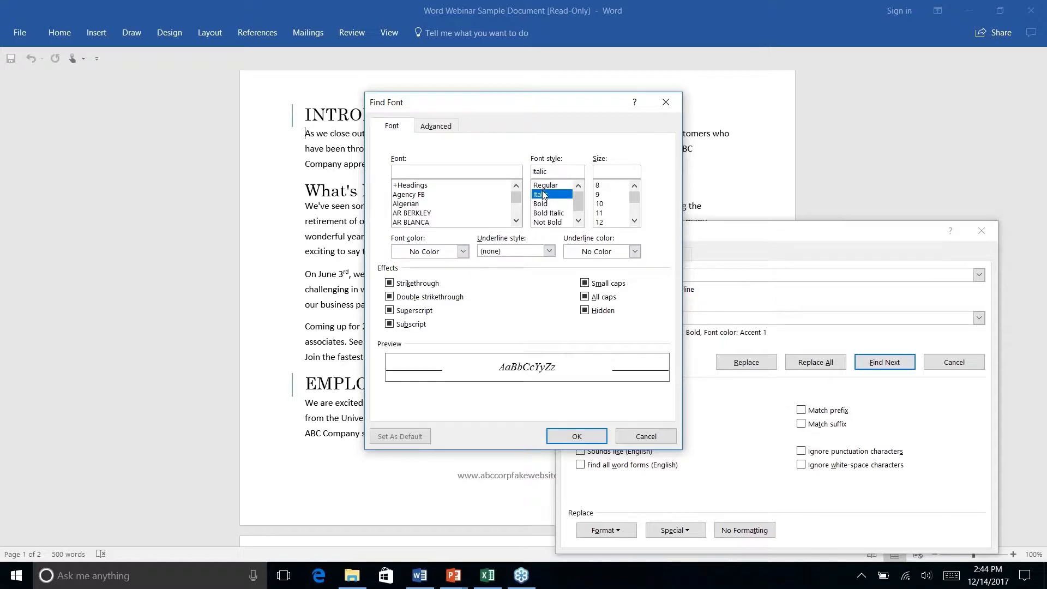
pyautogui.click(583, 435)
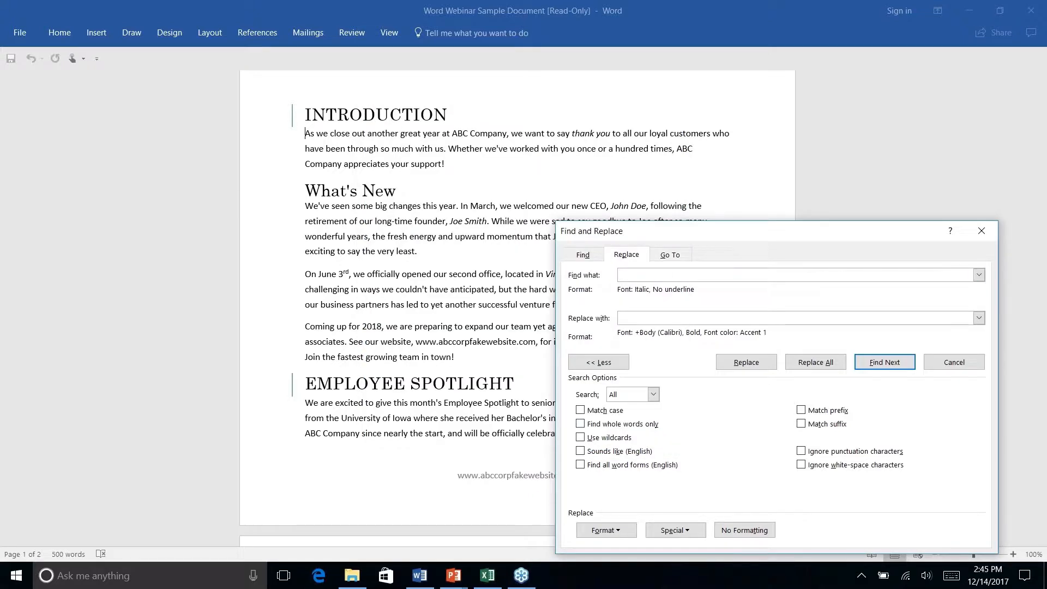
# Set the replacement font to bold in the dark teal Accent 2 colour and find the first italic match.
pyautogui.click(644, 319)
pyautogui.click(604, 531)
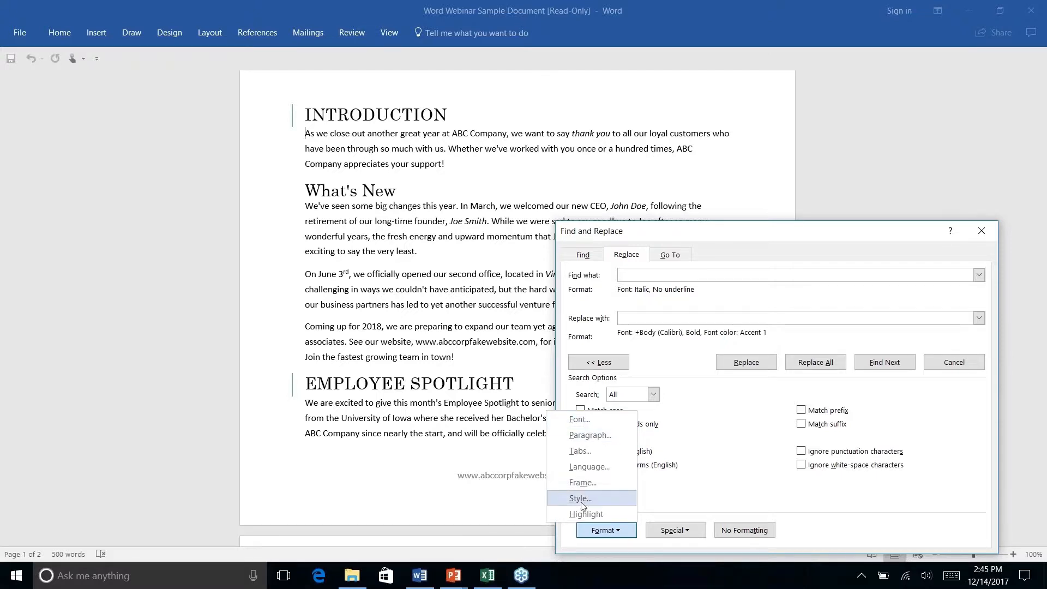
pyautogui.click(579, 420)
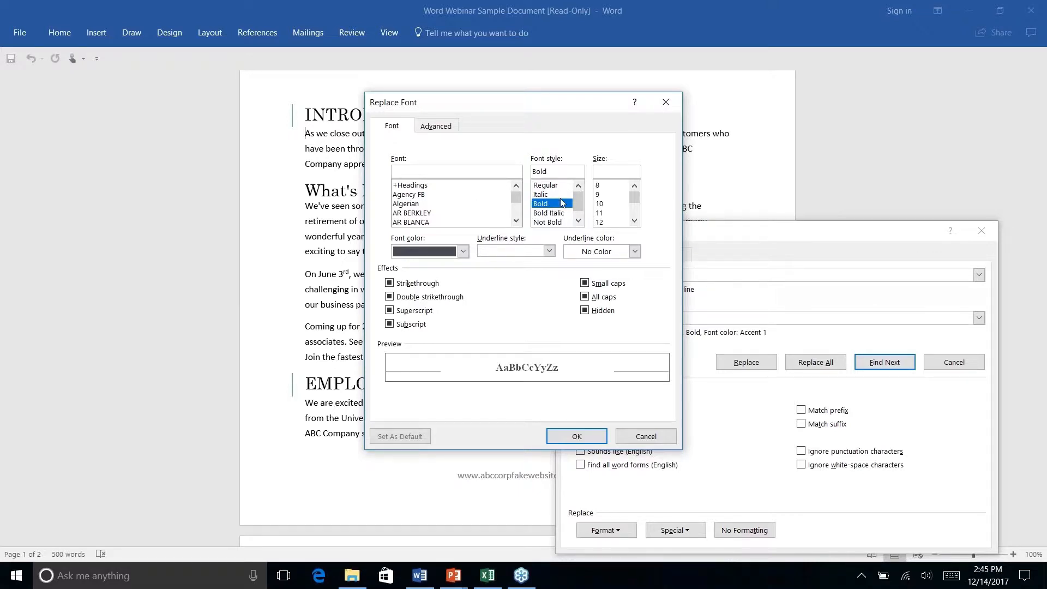
pyautogui.click(463, 252)
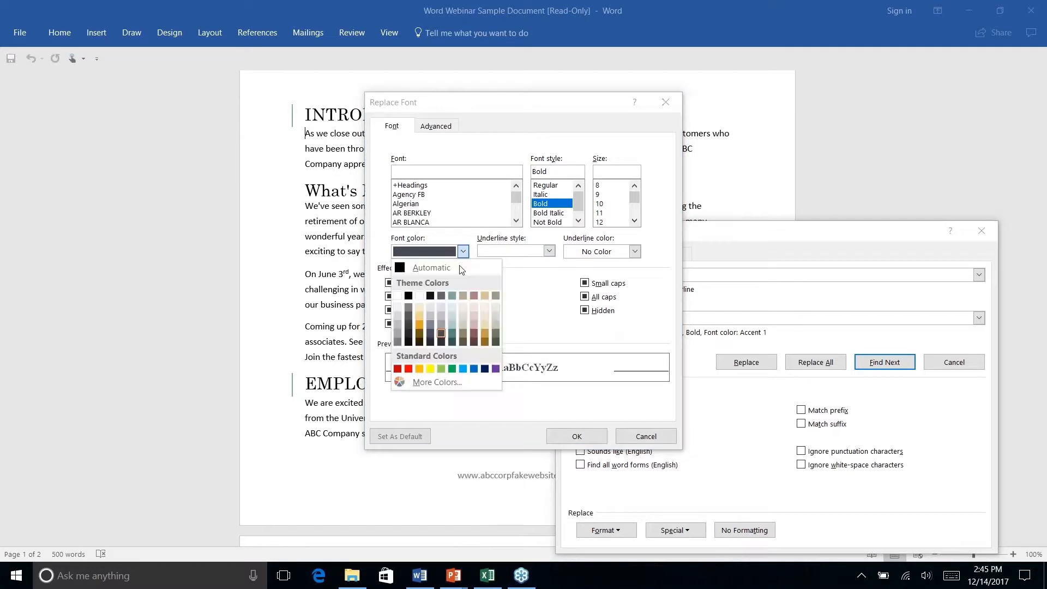
pyautogui.click(451, 333)
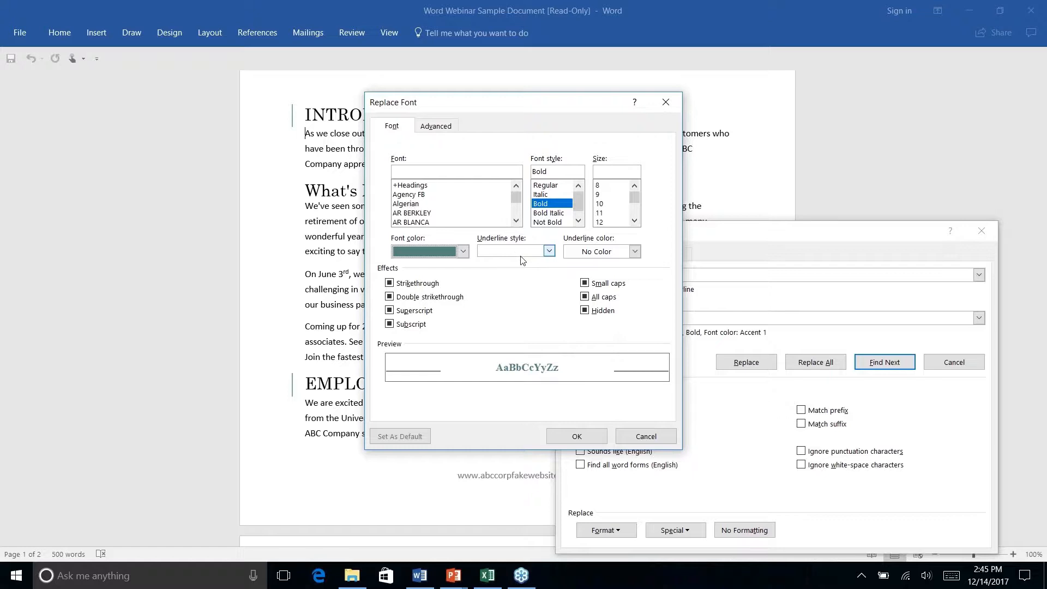
pyautogui.click(575, 436)
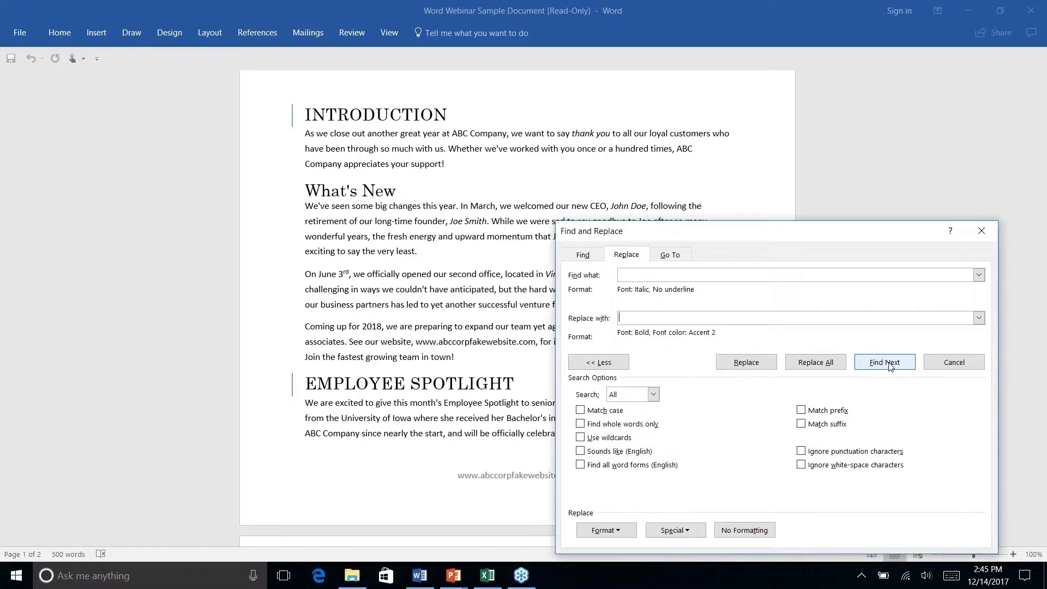
pyautogui.click(890, 367)
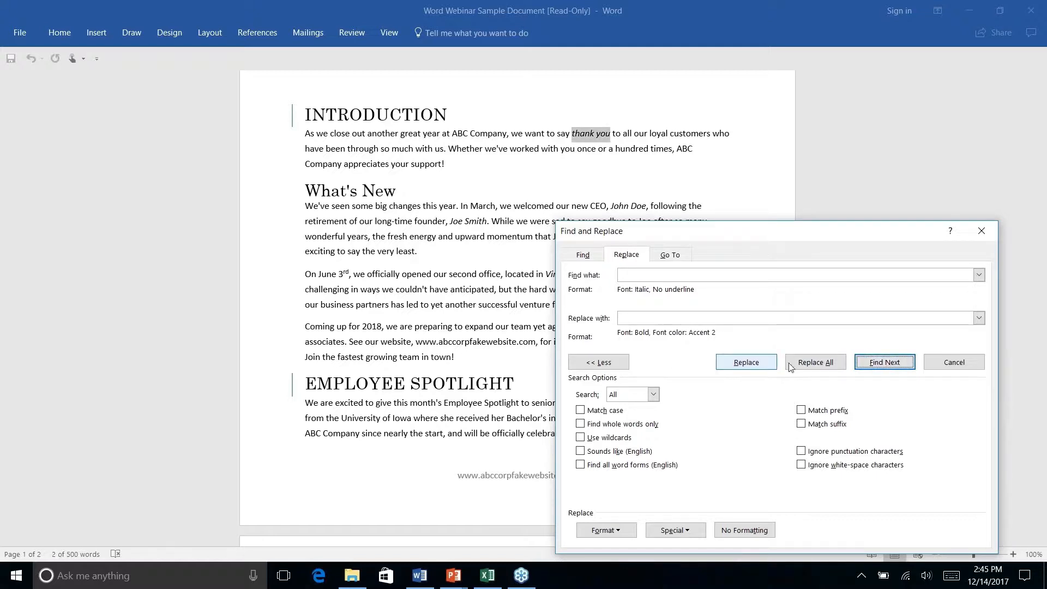
# Replace the found italic text with the bold Accent 2 formatting, apply it to all remaining matches and close Find and Replace.
pyautogui.click(746, 364)
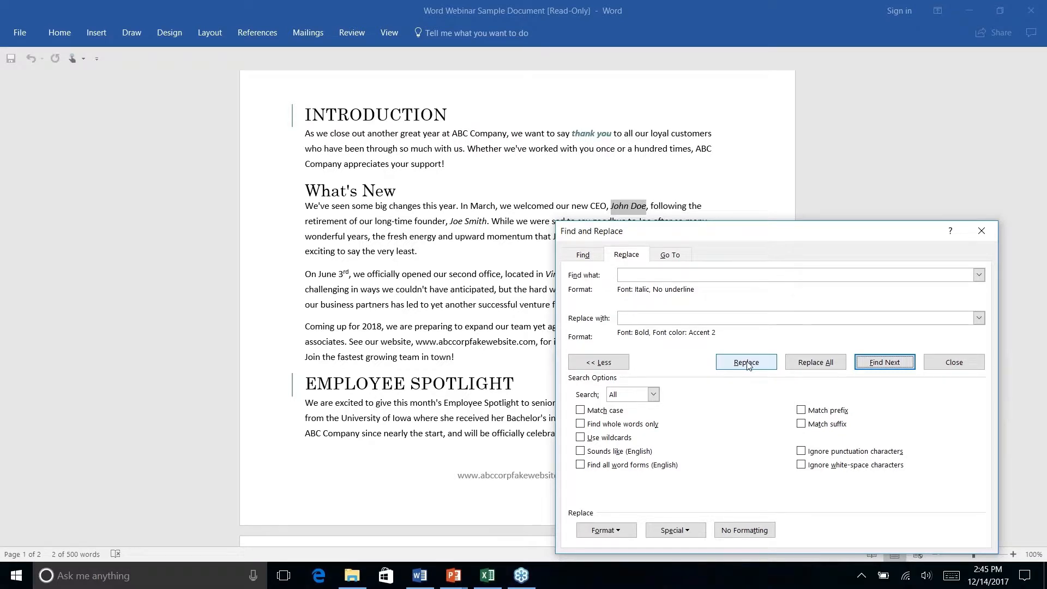
pyautogui.click(815, 363)
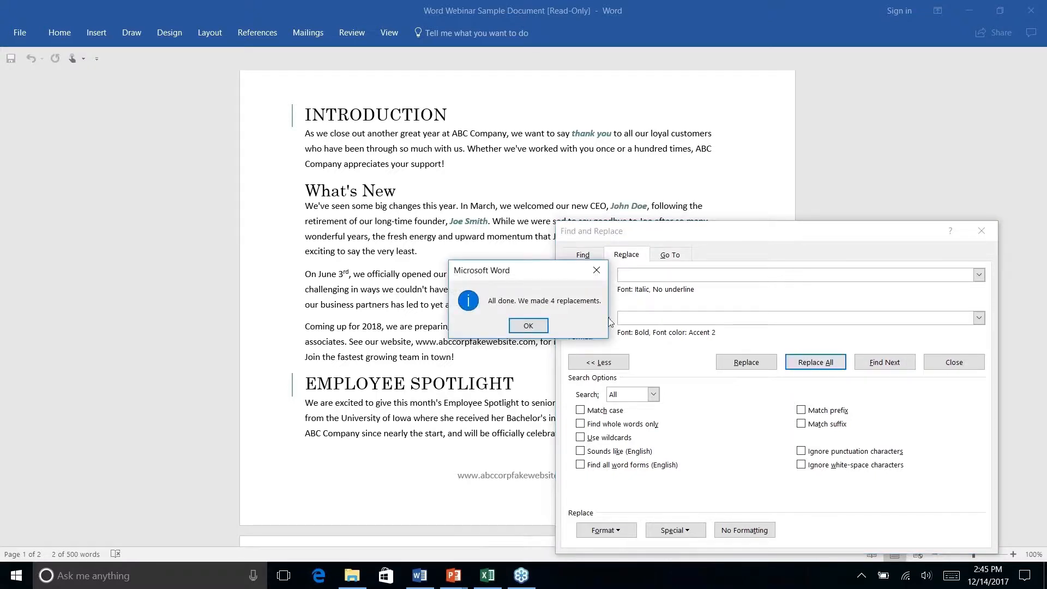
pyautogui.click(526, 326)
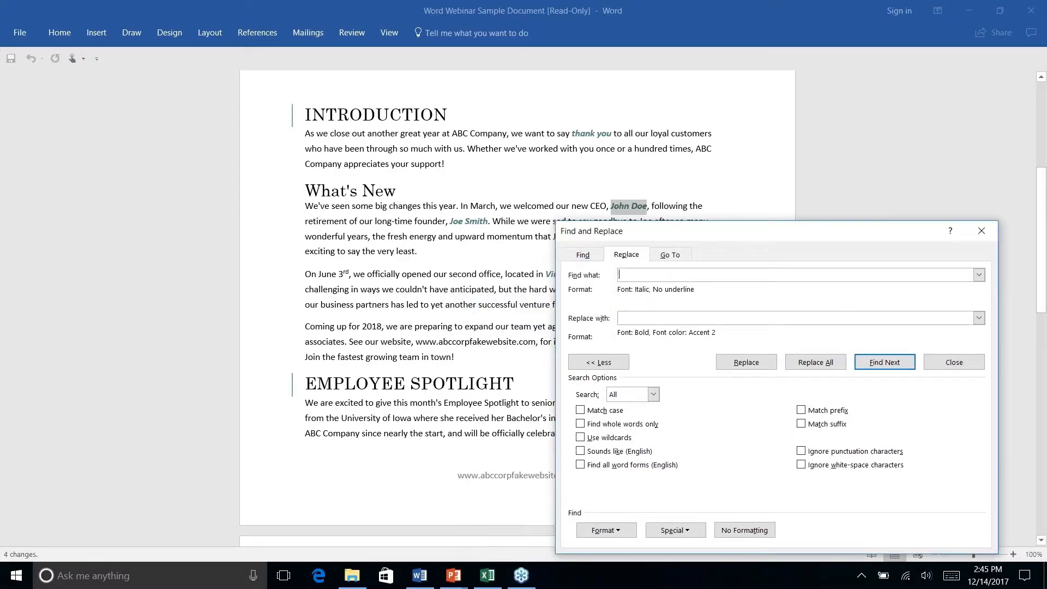
pyautogui.click(981, 231)
pyautogui.click(708, 204)
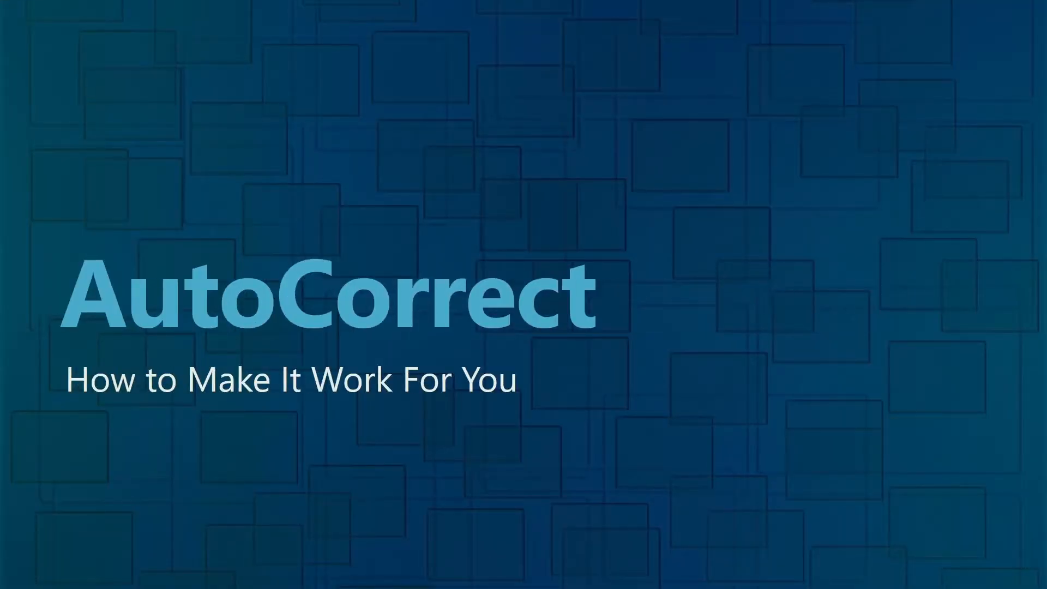
# Alternate between the Word document and the AutoCorrect slide in the PowerPoint slide show, ending in the Word document.
pyautogui.hotkey('alt', 'Tab')
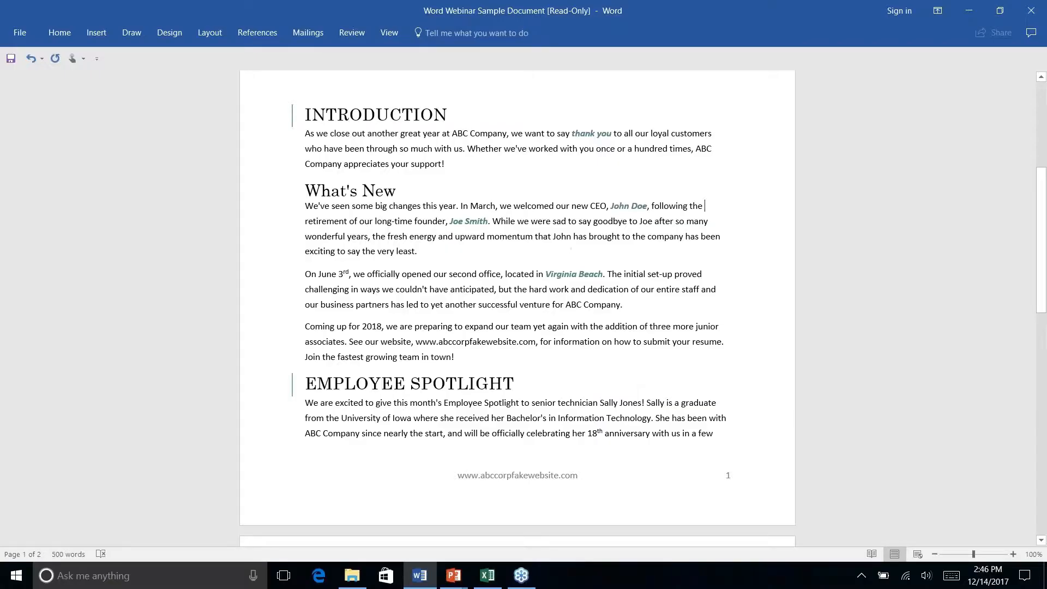
pyautogui.hotkey('alt', 'Tab')
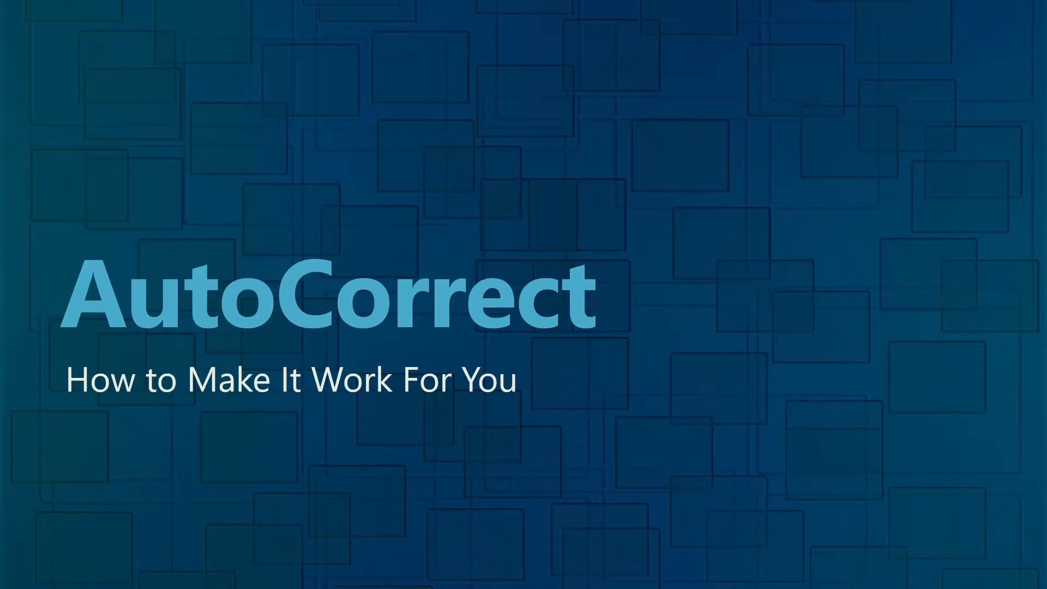
pyautogui.hotkey('alt', 'Tab')
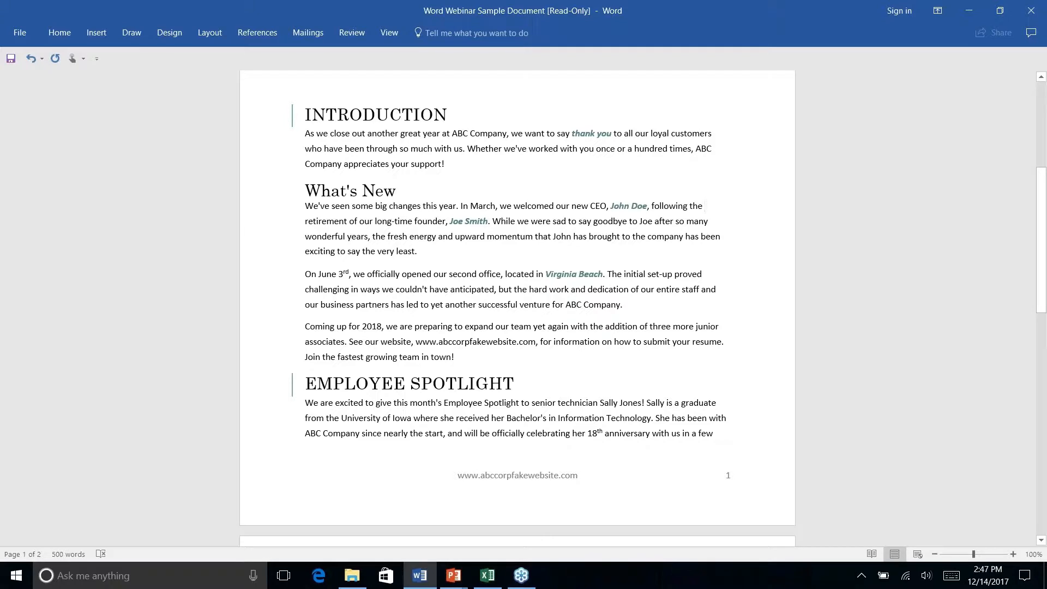
# Misspell "anticipated" as "anticiated" in the June 3rd paragraph of the What's New section.
pyautogui.click(413, 275)
pyautogui.click(476, 289)
pyautogui.press('BackSpace')
pyautogui.click(597, 304)
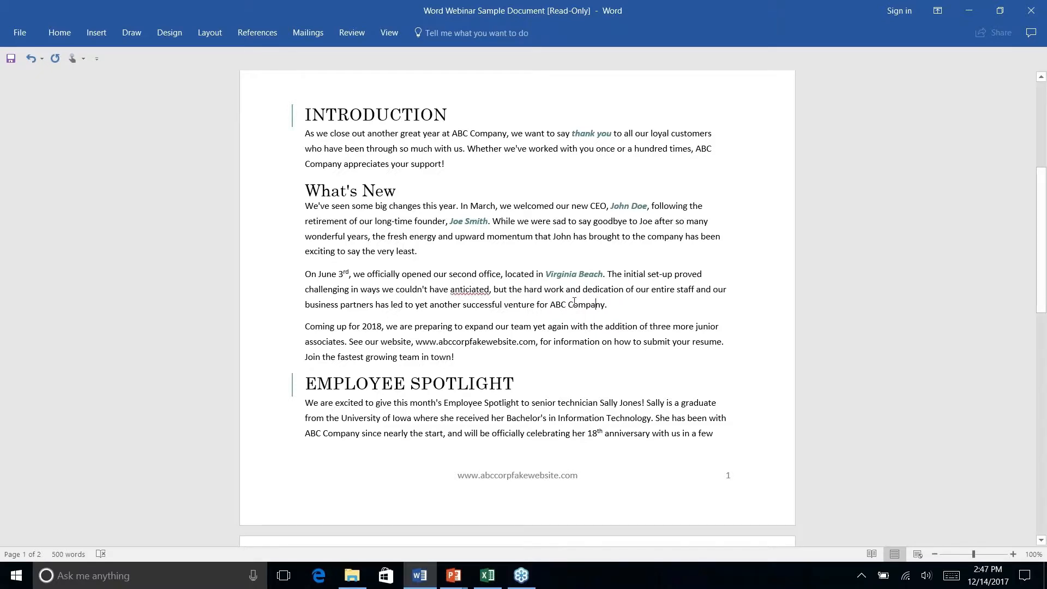
# View the spelling suggestions for "anticiated", open the AutoCorrect options from the "anticipated" suggestion and cancel them without changes.
pyautogui.rightClick(472, 289)
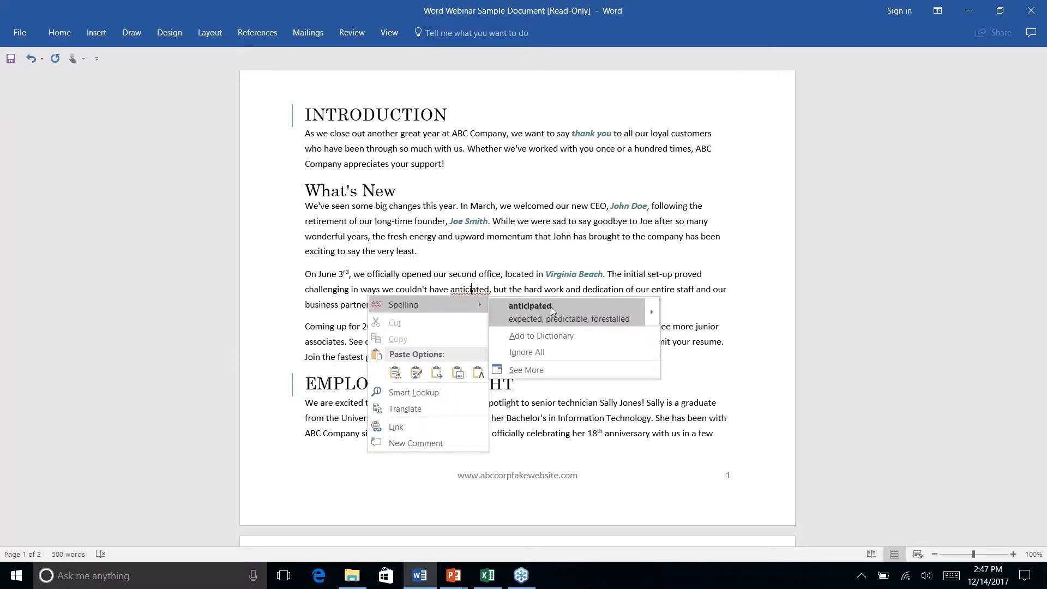
pyautogui.moveTo(653, 315)
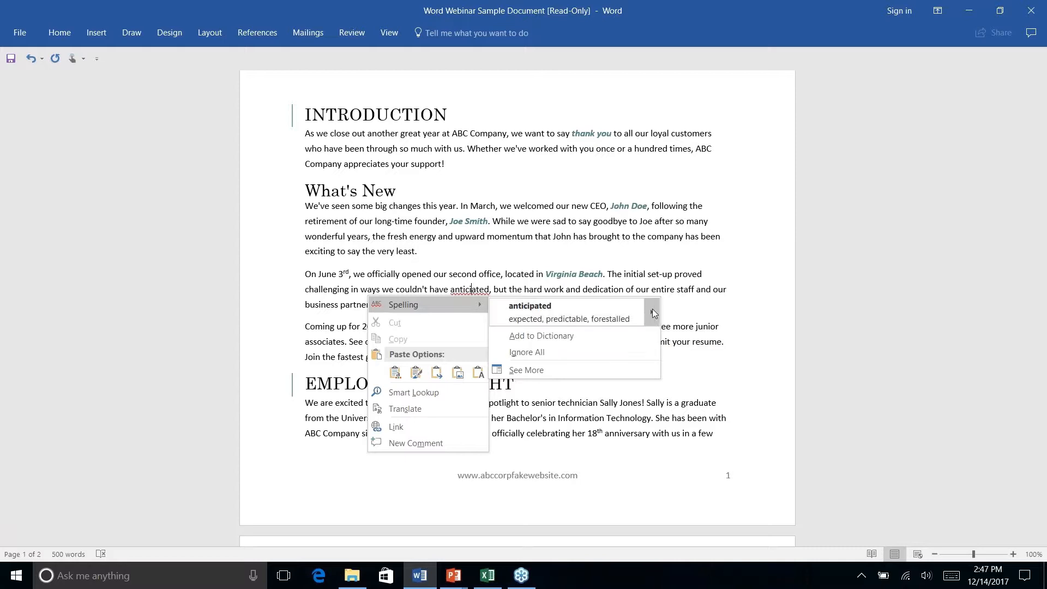
pyautogui.moveTo(653, 315)
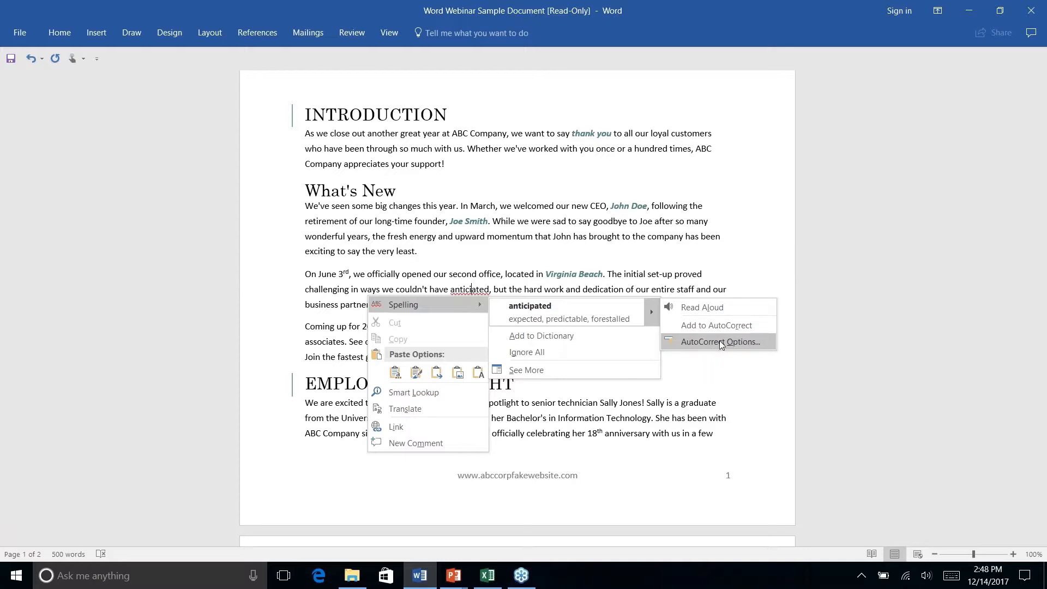
pyautogui.click(720, 340)
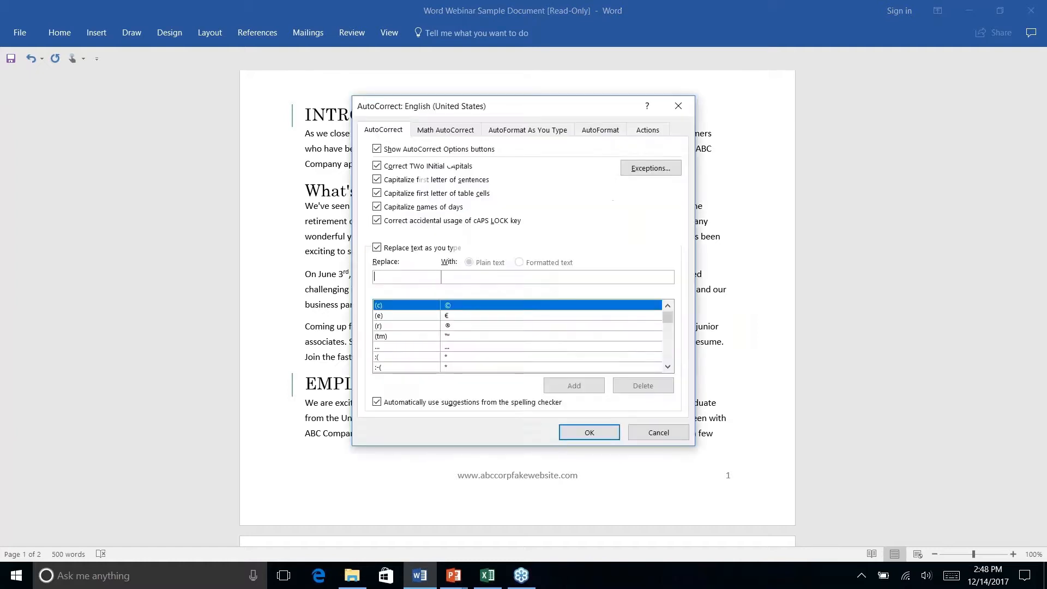
pyautogui.click(654, 435)
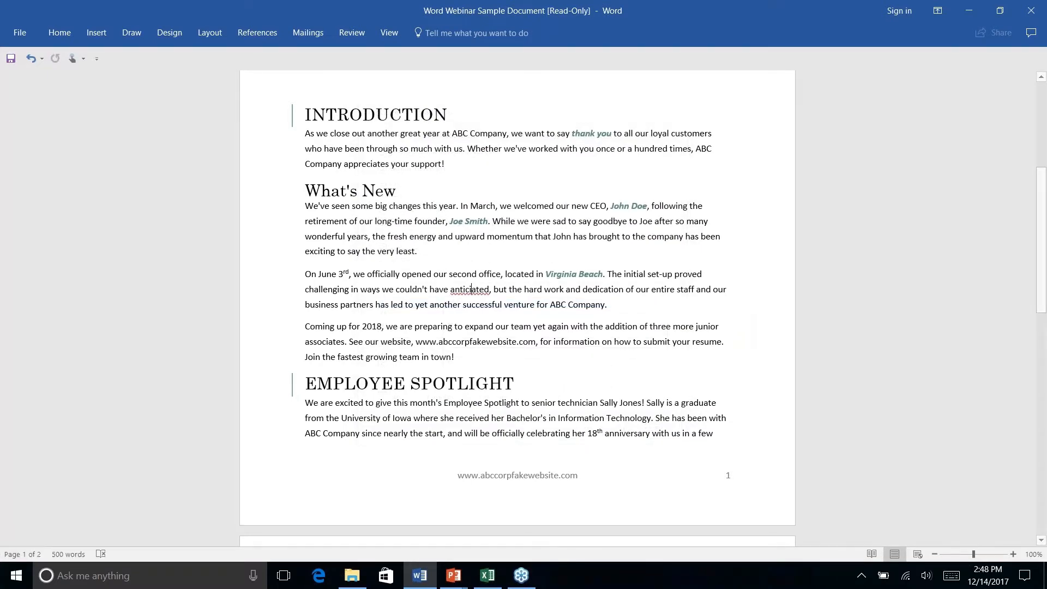
# Open the Proofing page of Word Options and review its AutoCorrect, spelling and grammar settings.
pyautogui.click(24, 33)
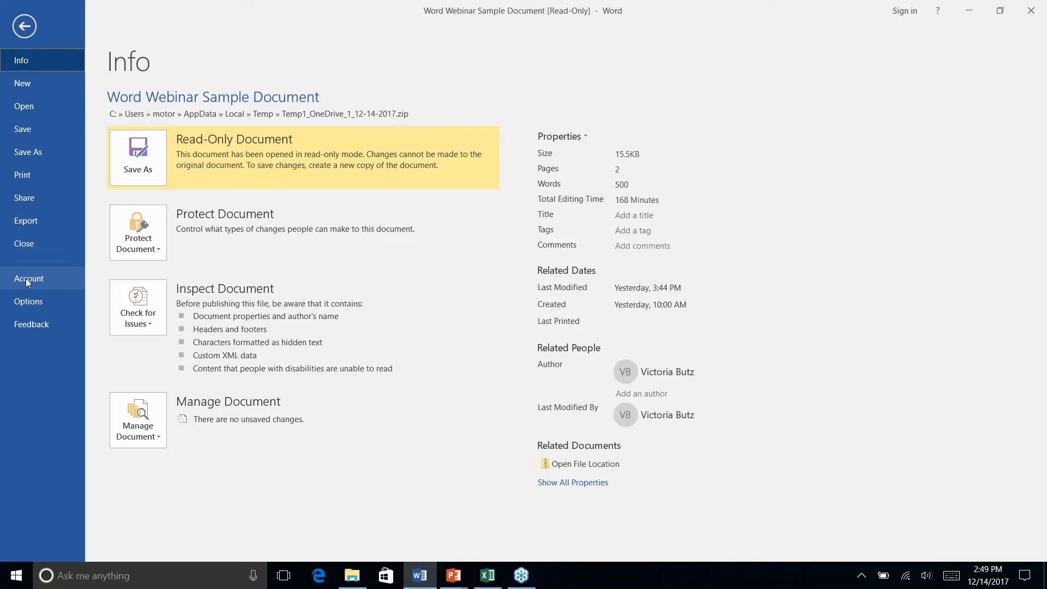
pyautogui.click(30, 302)
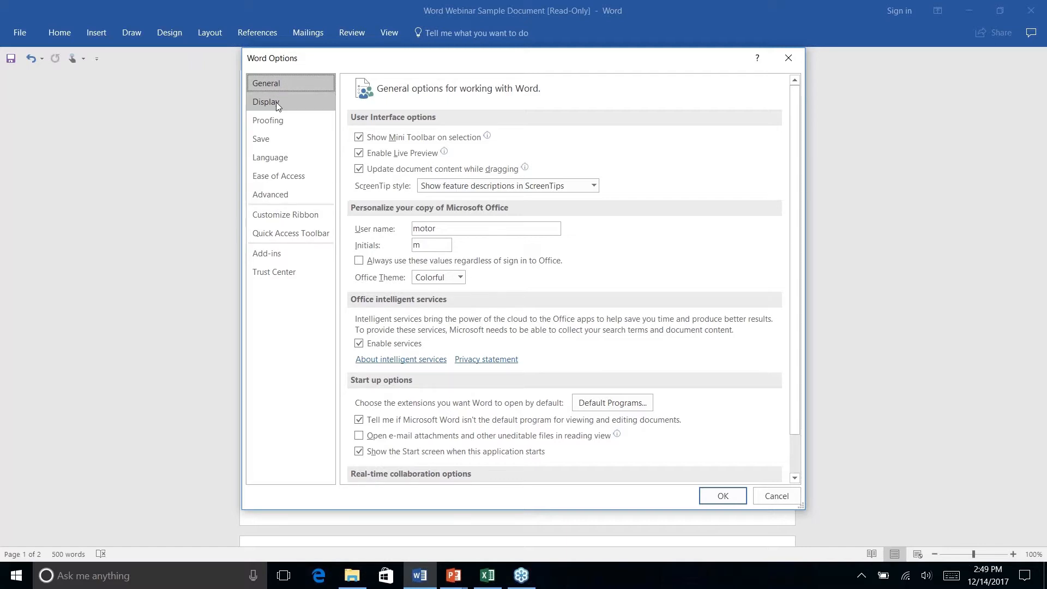
pyautogui.click(274, 121)
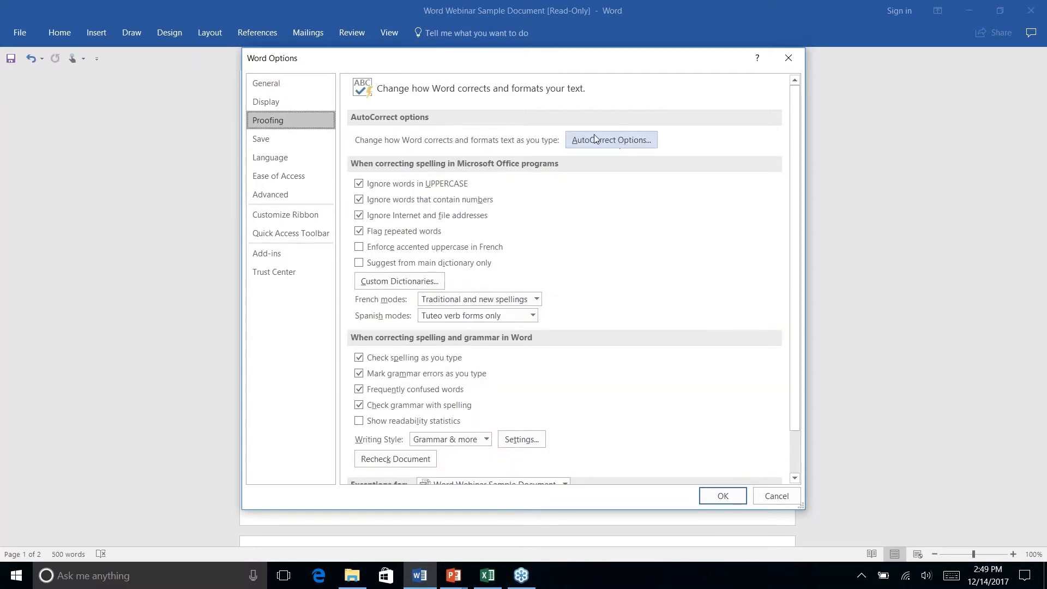
pyautogui.scroll(-3, 598, 197)
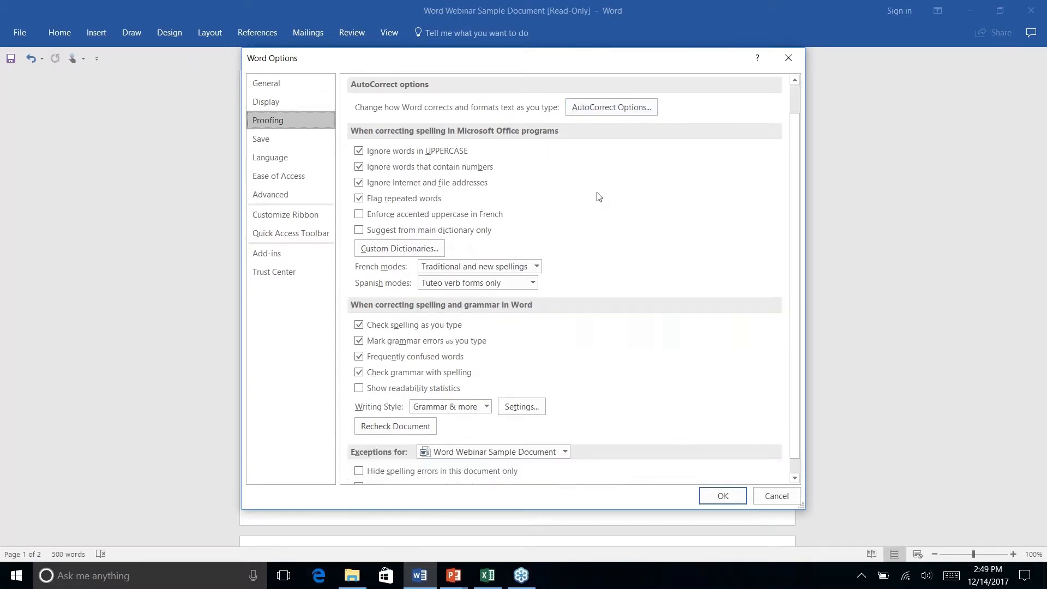
pyautogui.scroll(3, 599, 197)
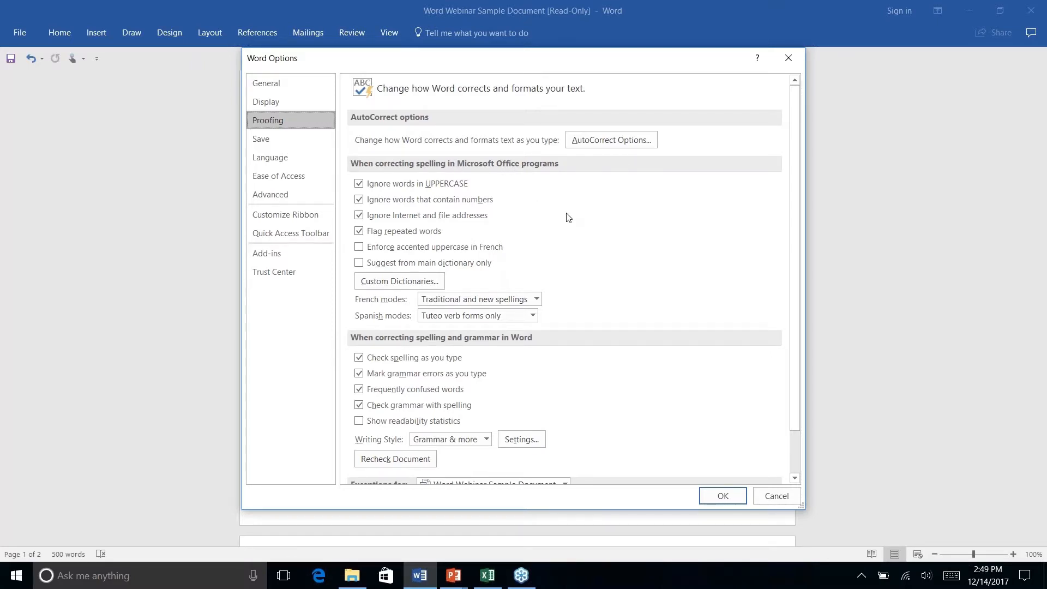
pyautogui.scroll(-2, 568, 213)
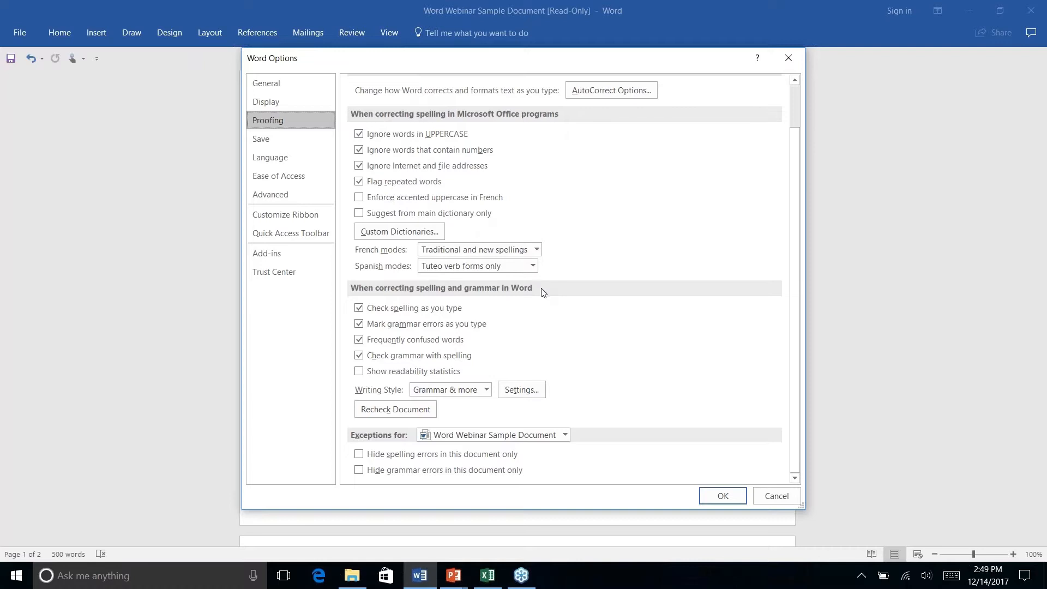
pyautogui.scroll(2, 543, 293)
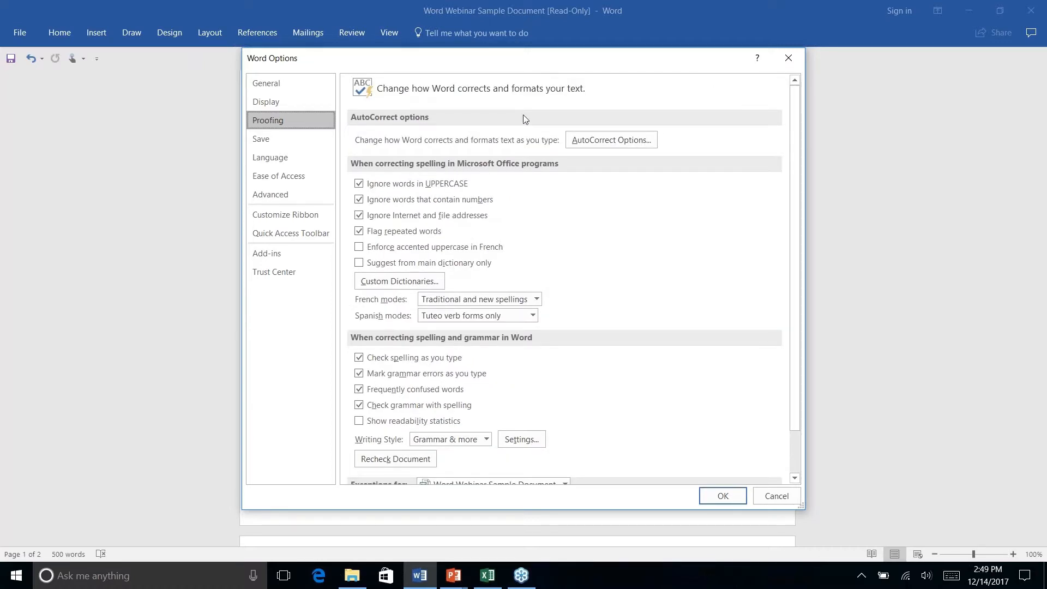
# Open the AutoCorrect options from the proofing settings and browse the list of text replacements.
pyautogui.click(630, 141)
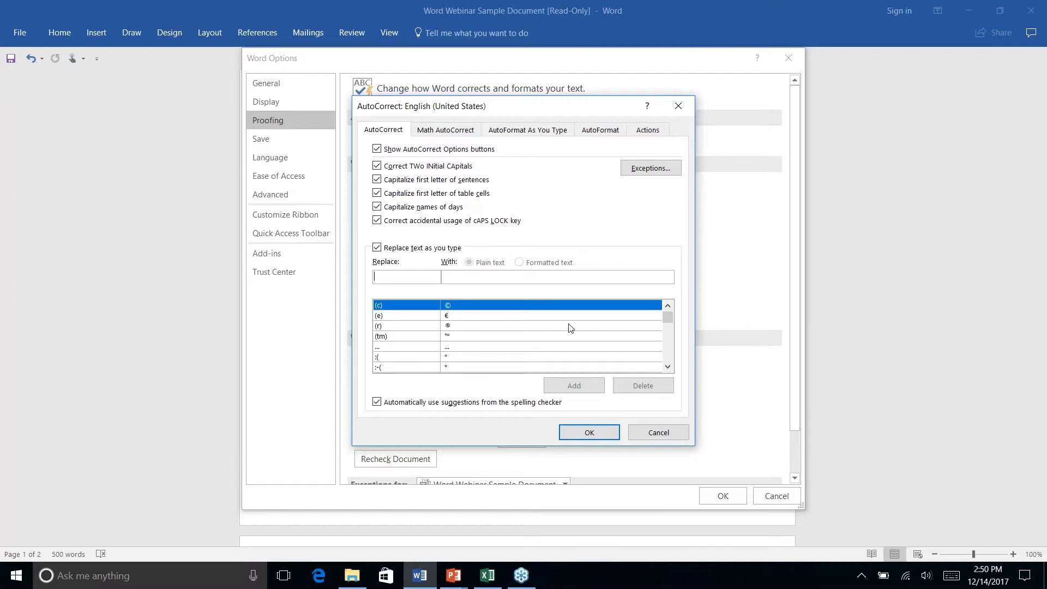
pyautogui.moveTo(668, 317); pyautogui.dragTo(669, 334)
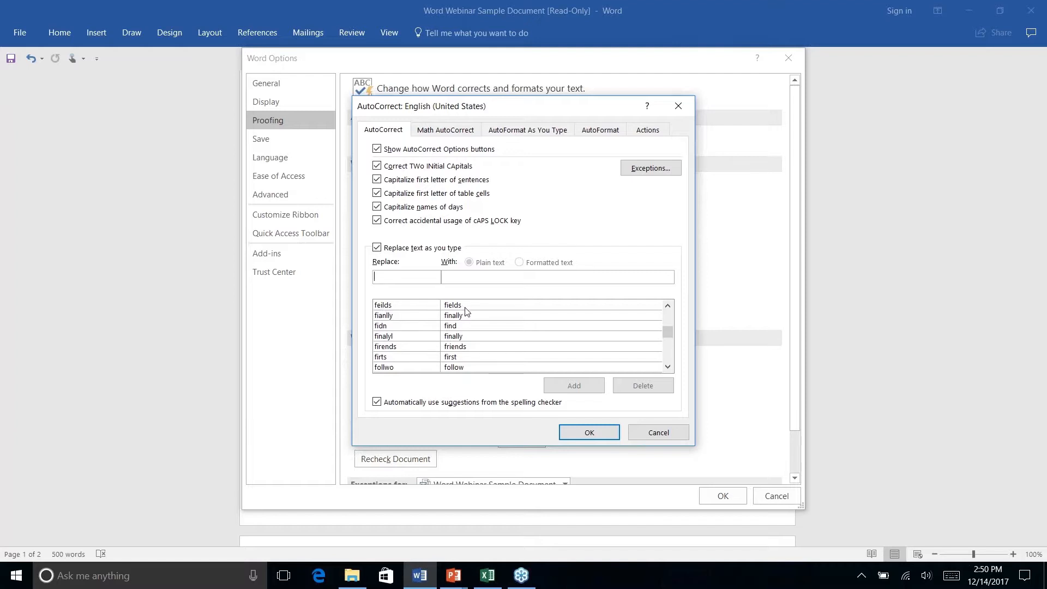
pyautogui.click(392, 278)
# Review the AutoCorrect exceptions for first letters and initial caps, then cancel the exceptions without changes.
pyautogui.click(643, 173)
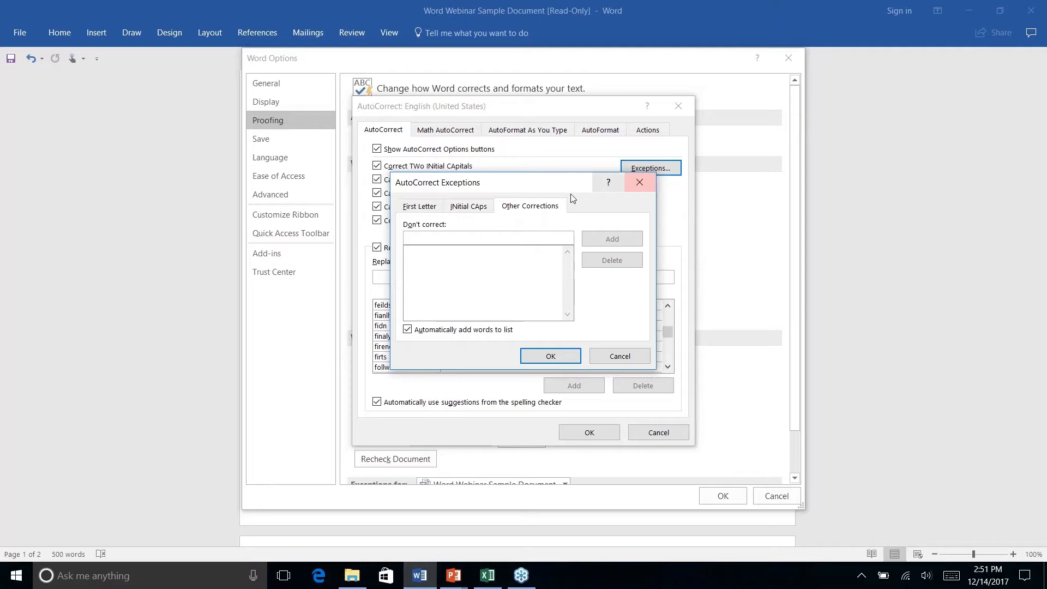
pyautogui.click(419, 206)
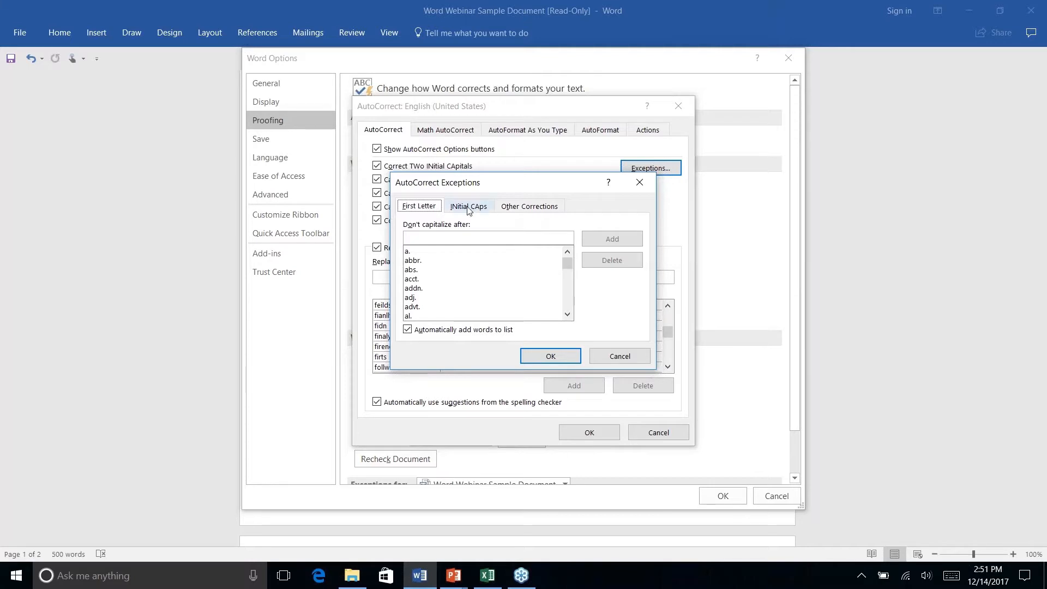
pyautogui.click(467, 210)
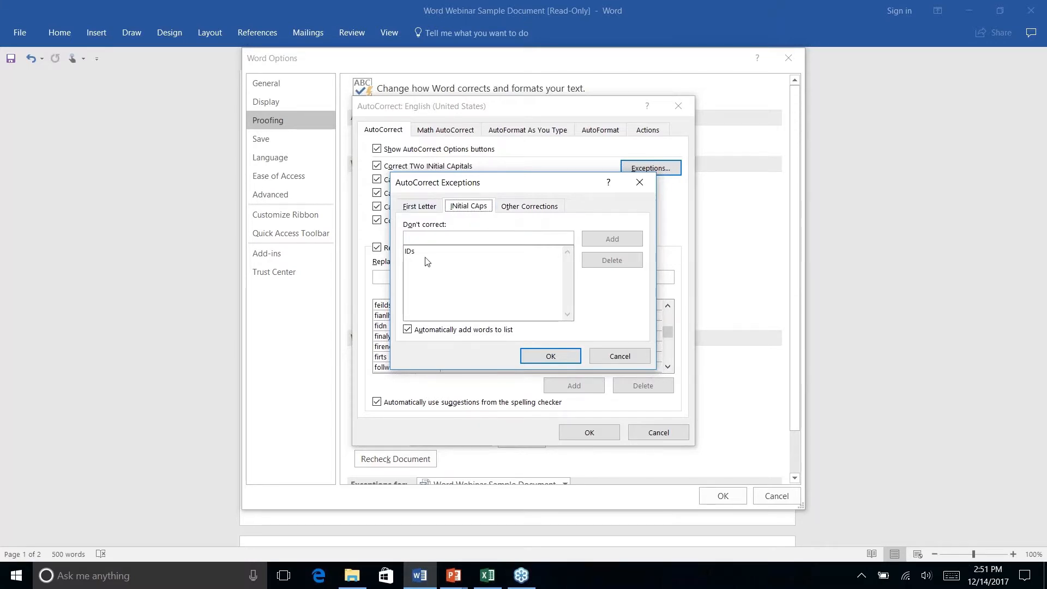
pyautogui.click(619, 356)
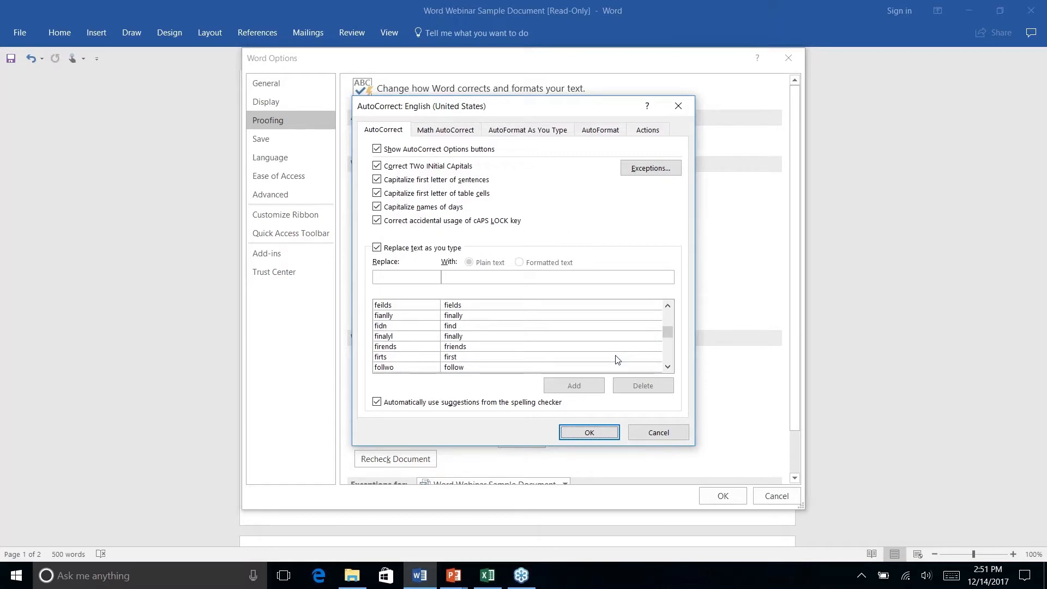
# Review the AutoFormat As You Type settings, then cancel both AutoCorrect and Word Options.
pyautogui.click(532, 134)
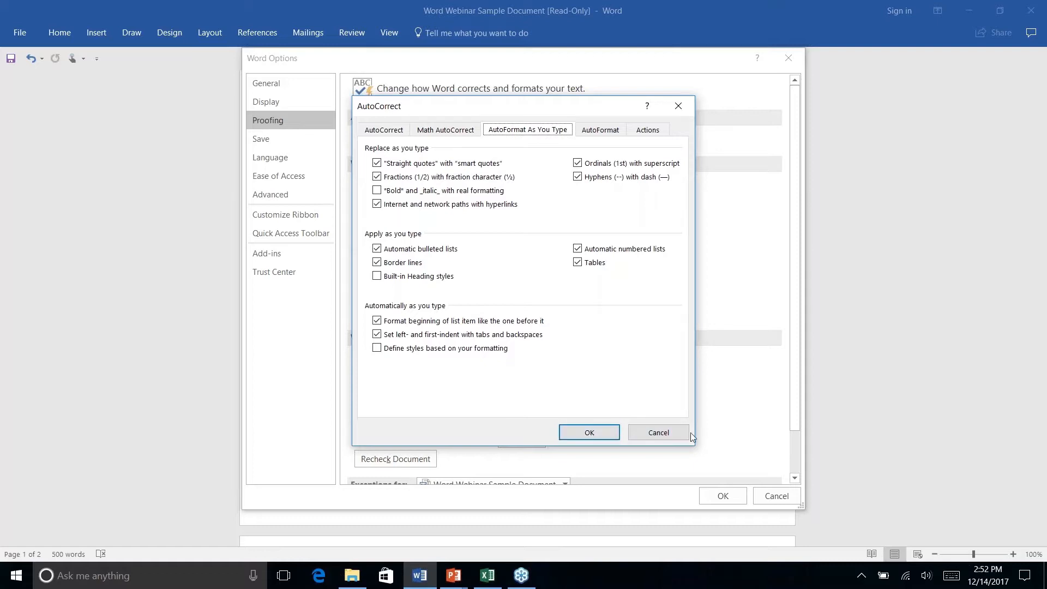
pyautogui.click(658, 433)
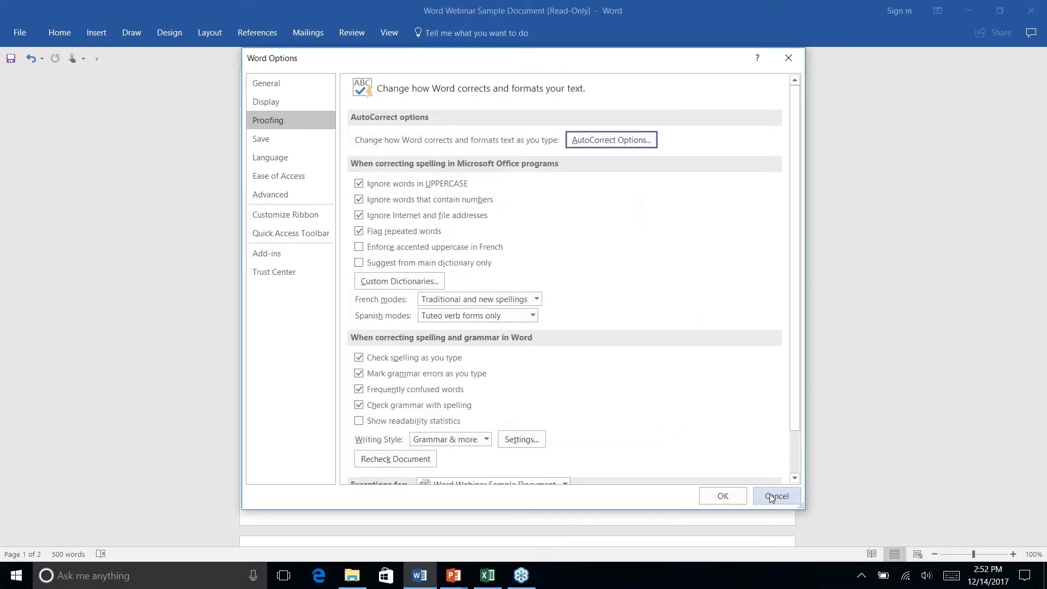
pyautogui.click(771, 497)
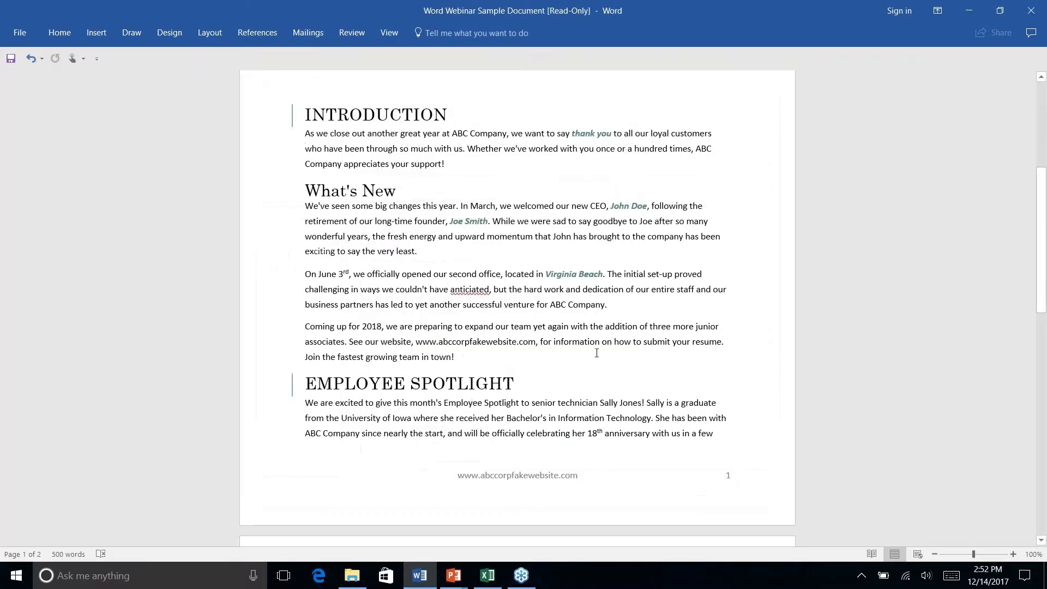
# Apply the Normal style to the feedback e-mail link at the end of the How Are We Doing? section.
pyautogui.scroll(-15, 595, 352)
pyautogui.scroll(3, 595, 351)
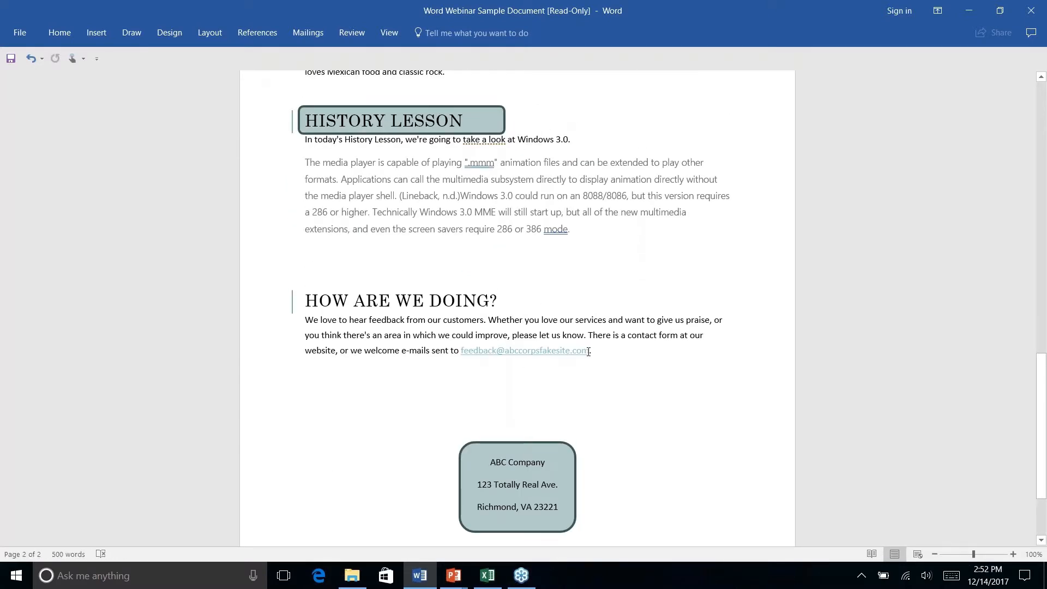
pyautogui.click(62, 35)
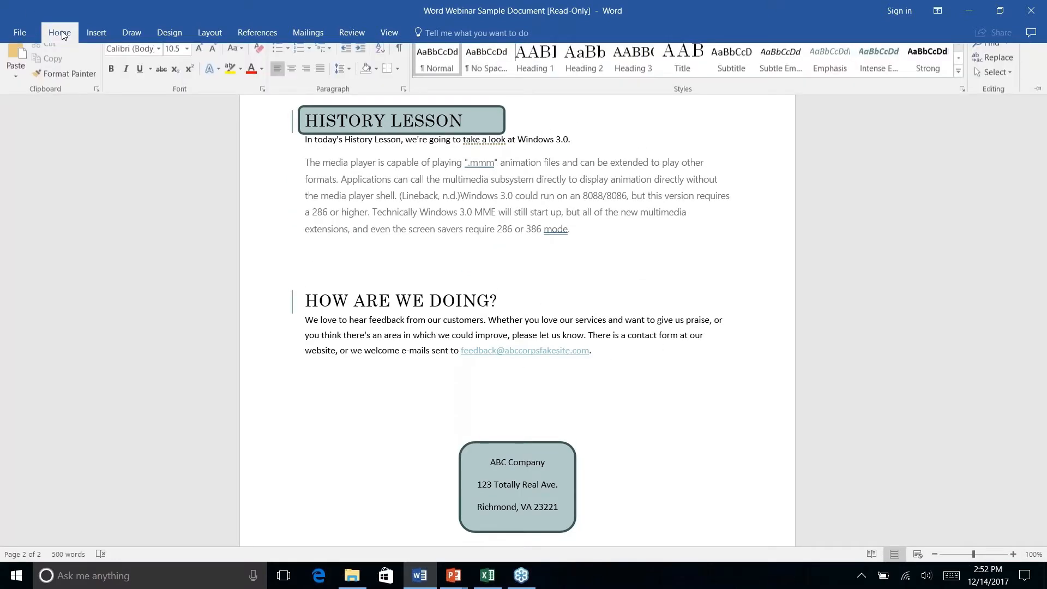
pyautogui.rightClick(598, 352)
pyautogui.press('Escape')
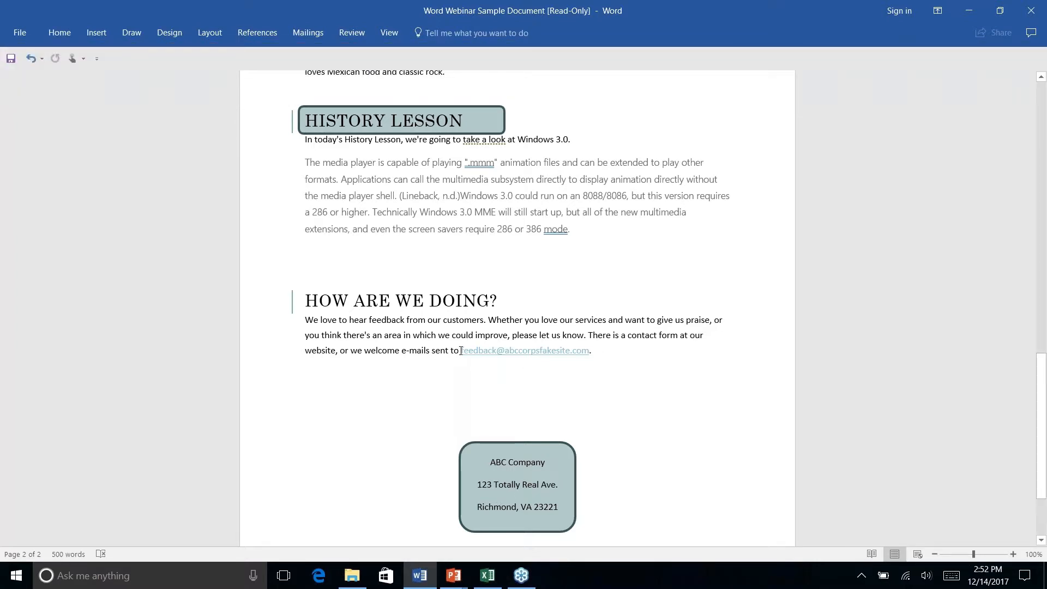
pyautogui.moveTo(460, 350); pyautogui.dragTo(600, 352)
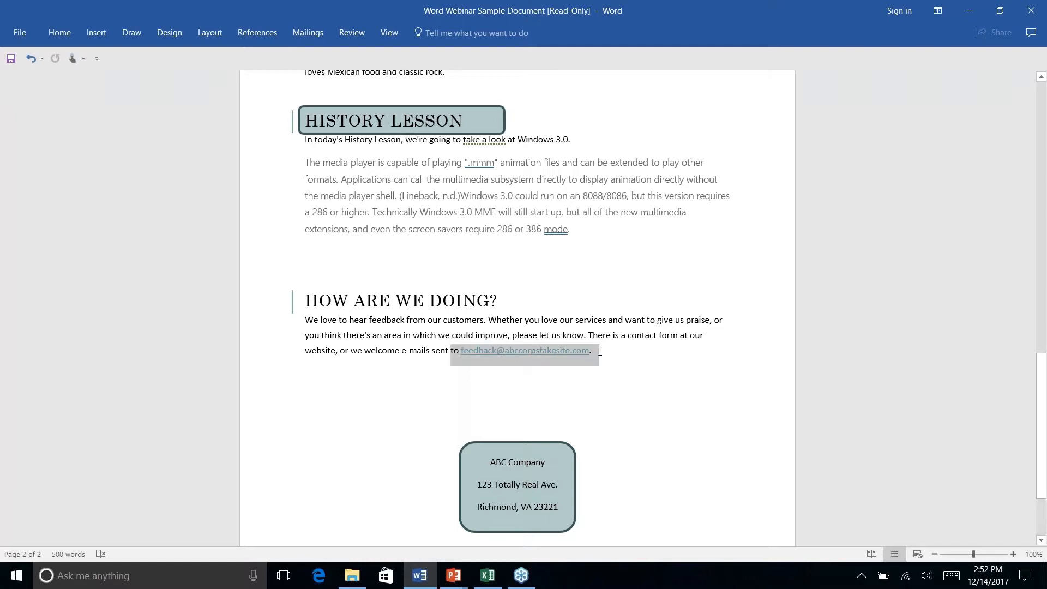
pyautogui.click(637, 366)
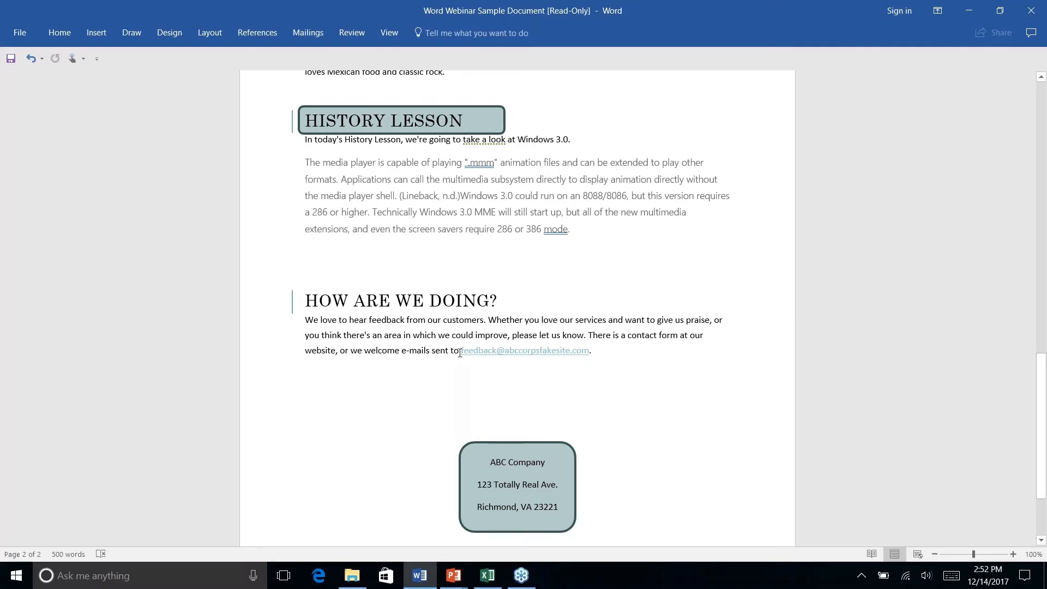
pyautogui.moveTo(453, 352); pyautogui.dragTo(598, 353)
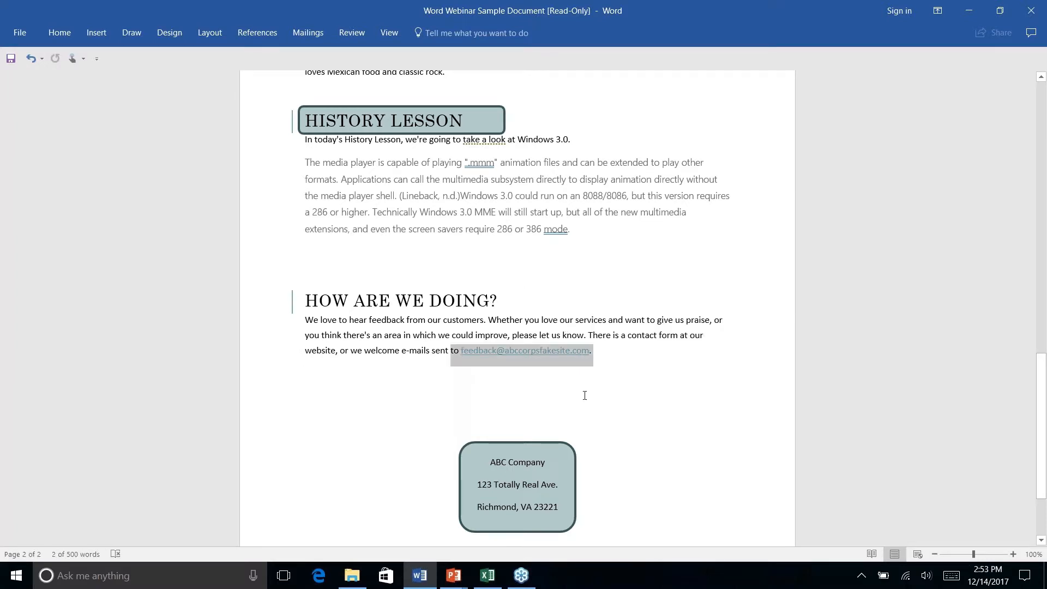
pyautogui.click(61, 33)
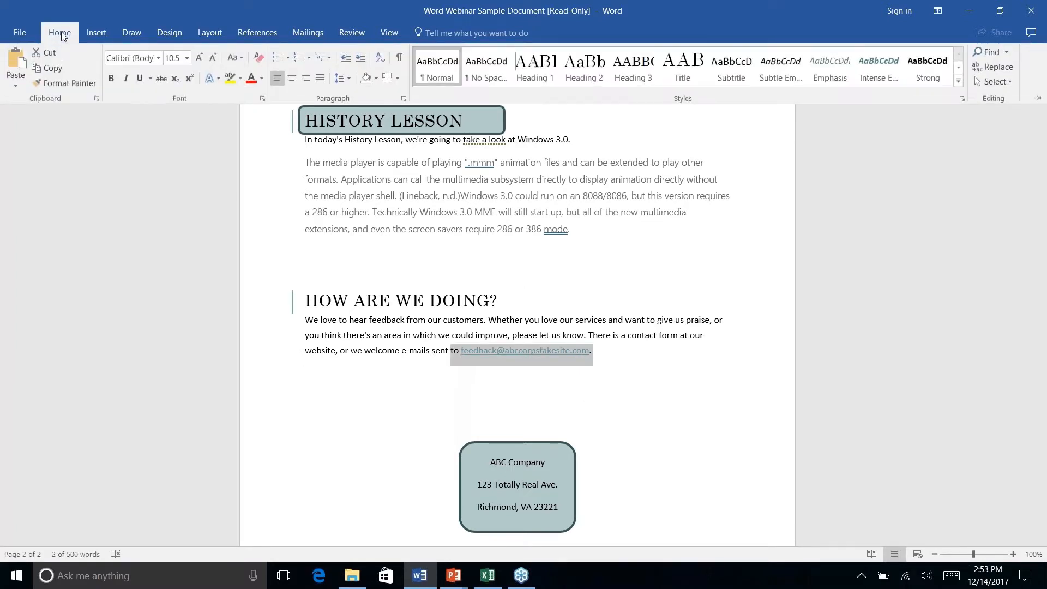
pyautogui.click(440, 65)
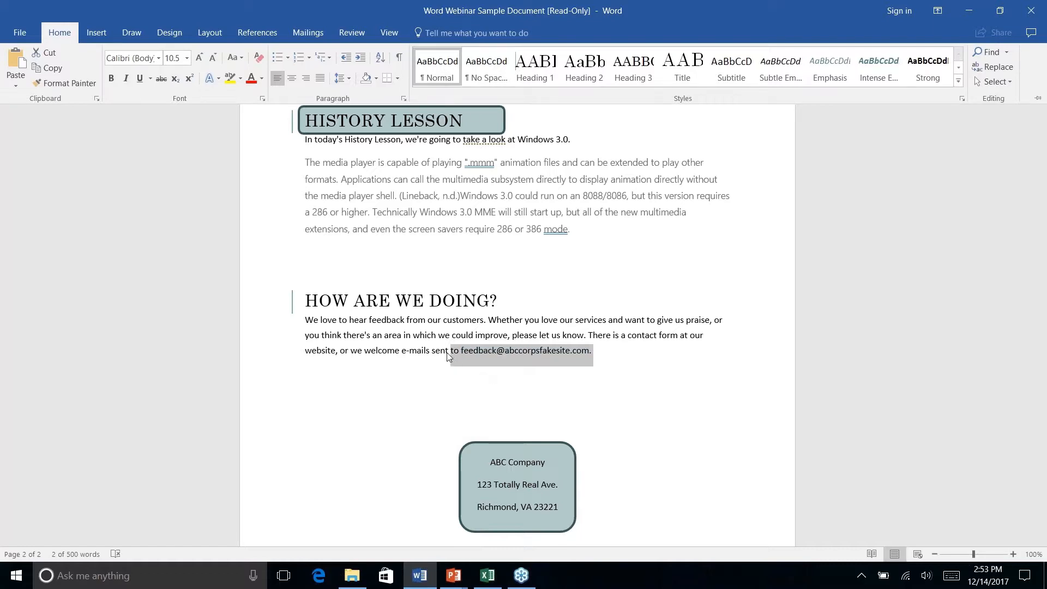
pyautogui.hotkey('ctrl', 'F1')
pyautogui.rightClick(608, 355)
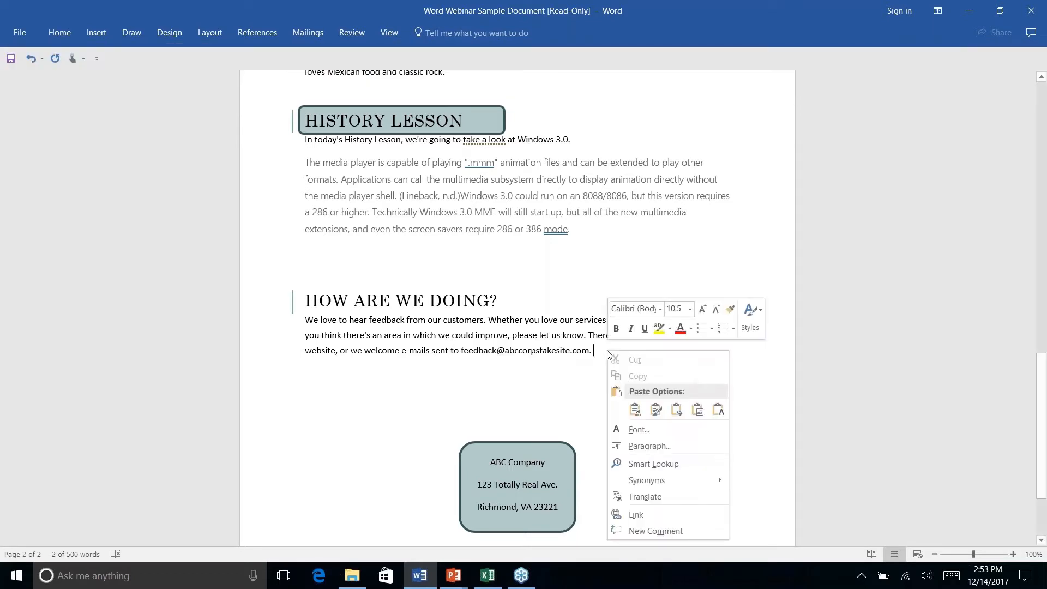
pyautogui.press('Escape')
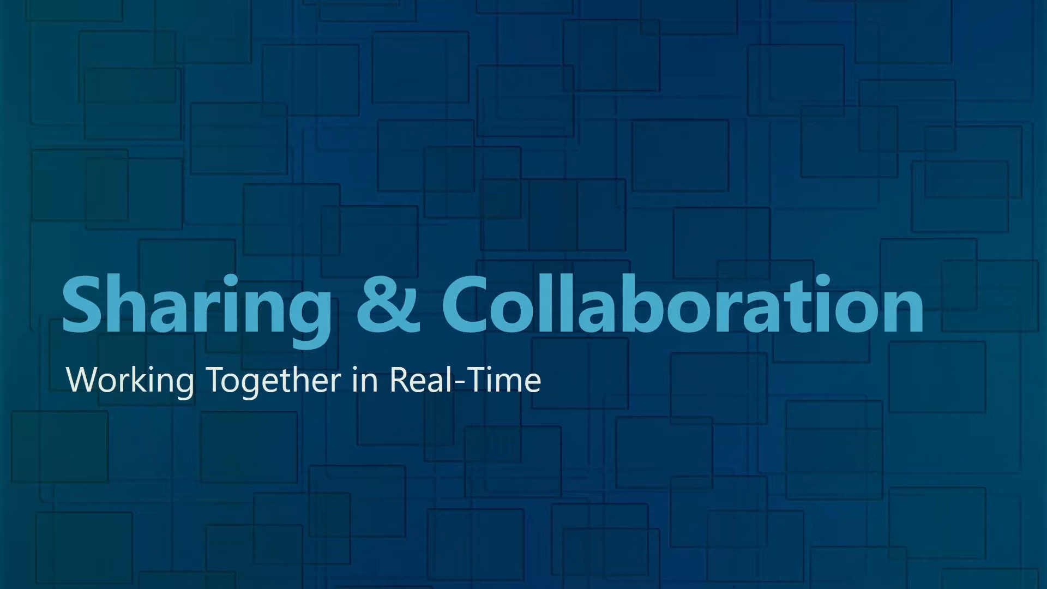
# Switch to the Word newsletter, start saving it to view the available save locations such as OneDrive, and cancel without saving.
pyautogui.hotkey('alt', 'Tab')
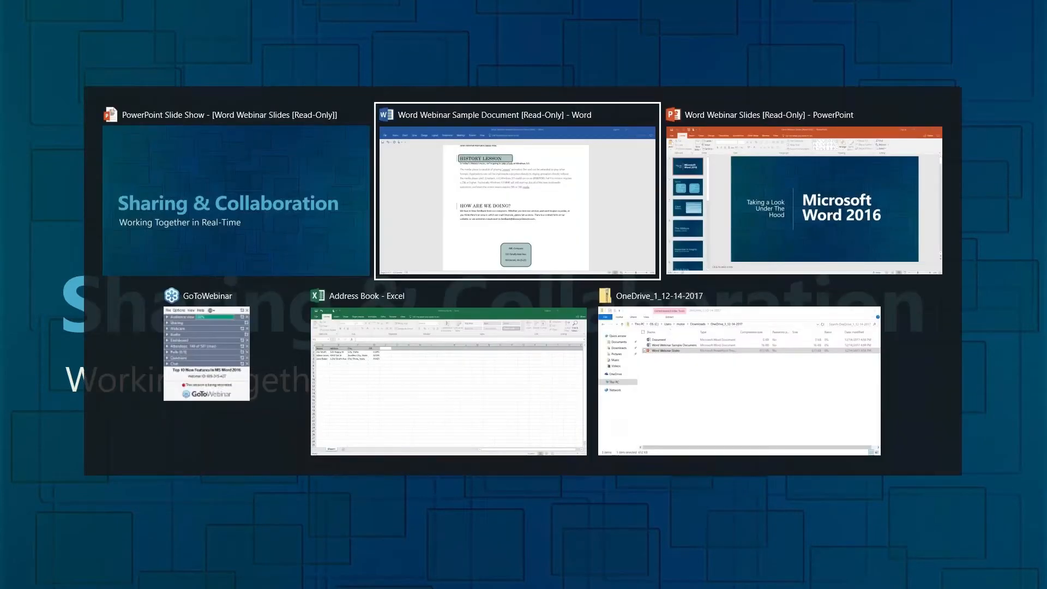
pyautogui.scroll(-2, 517, 306)
pyautogui.scroll(-1, 517, 305)
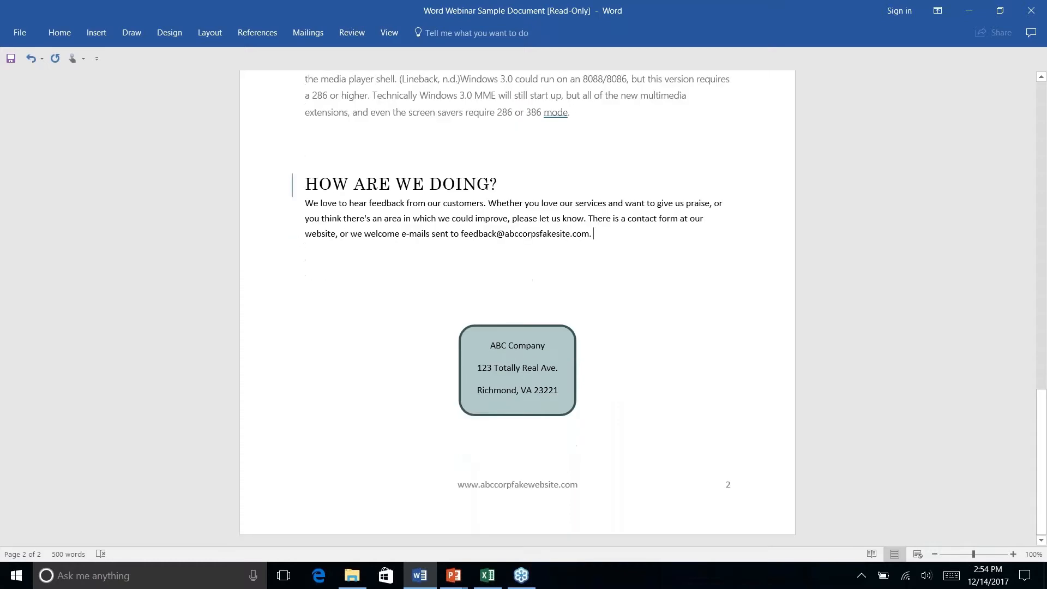
pyautogui.click(20, 33)
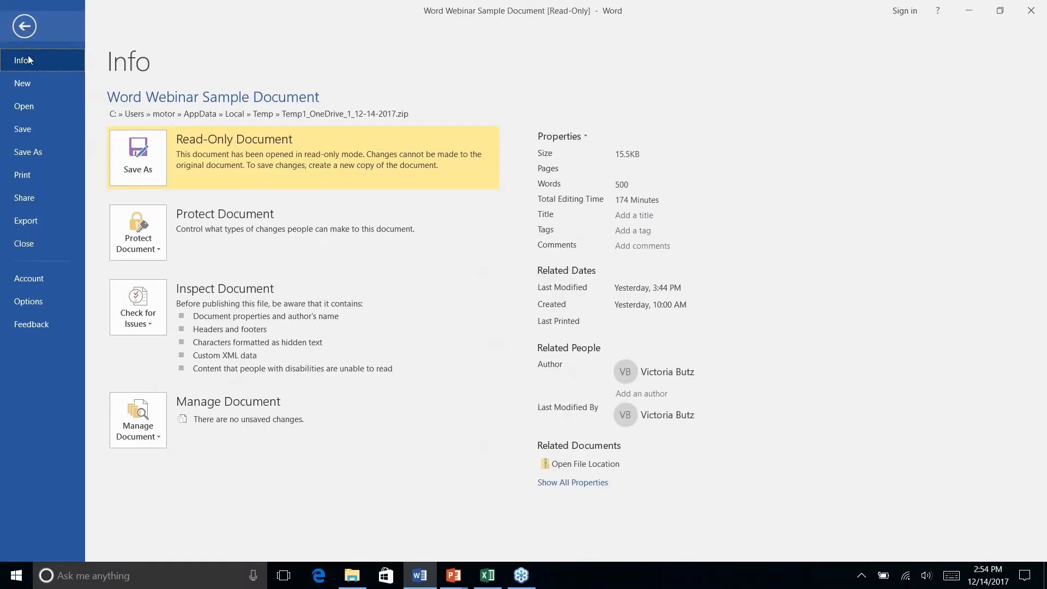
pyautogui.click(23, 32)
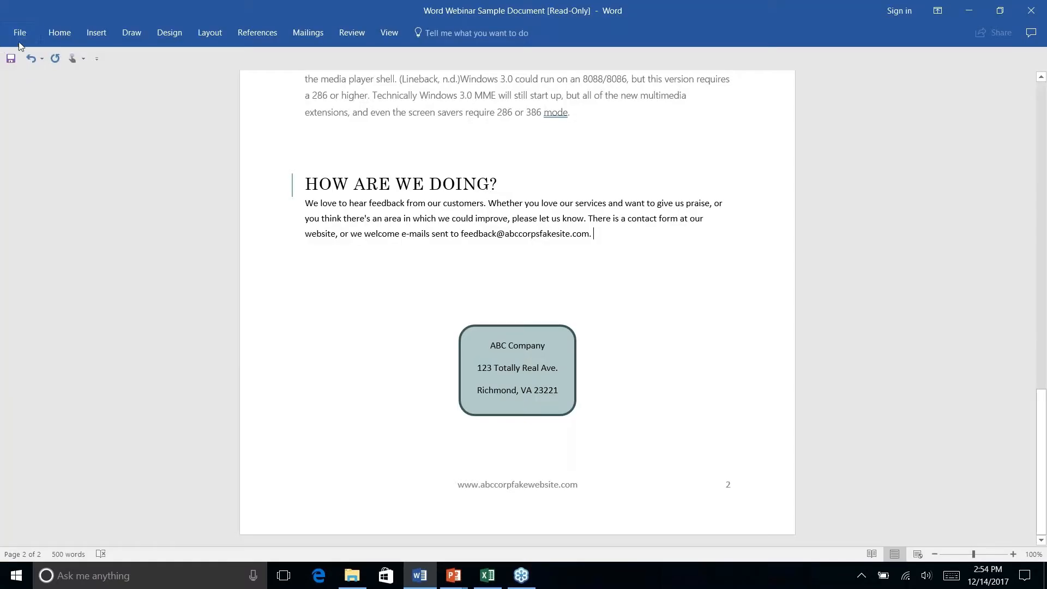
pyautogui.click(22, 35)
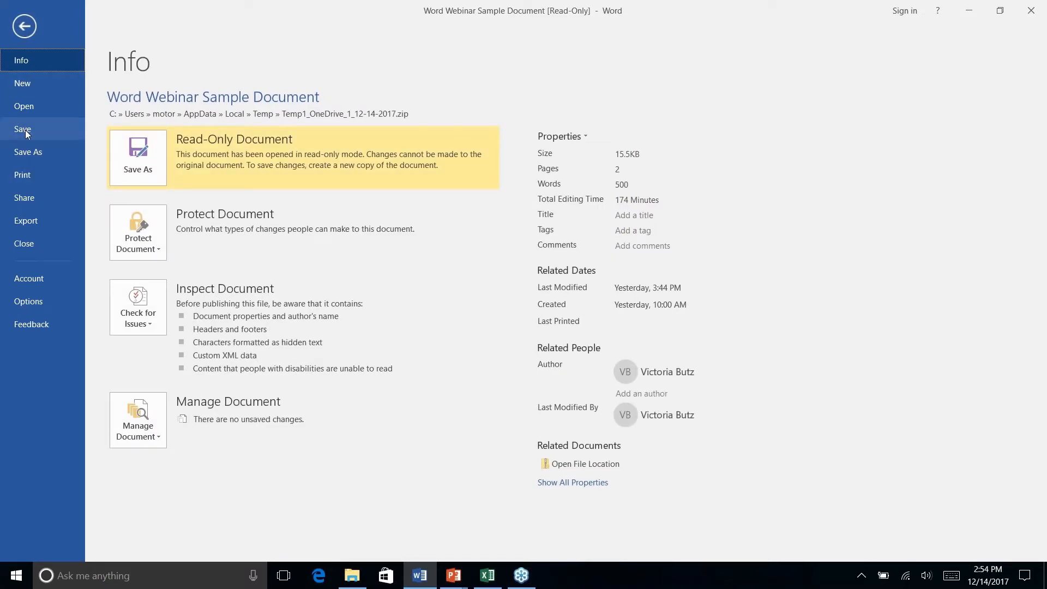
pyautogui.click(25, 130)
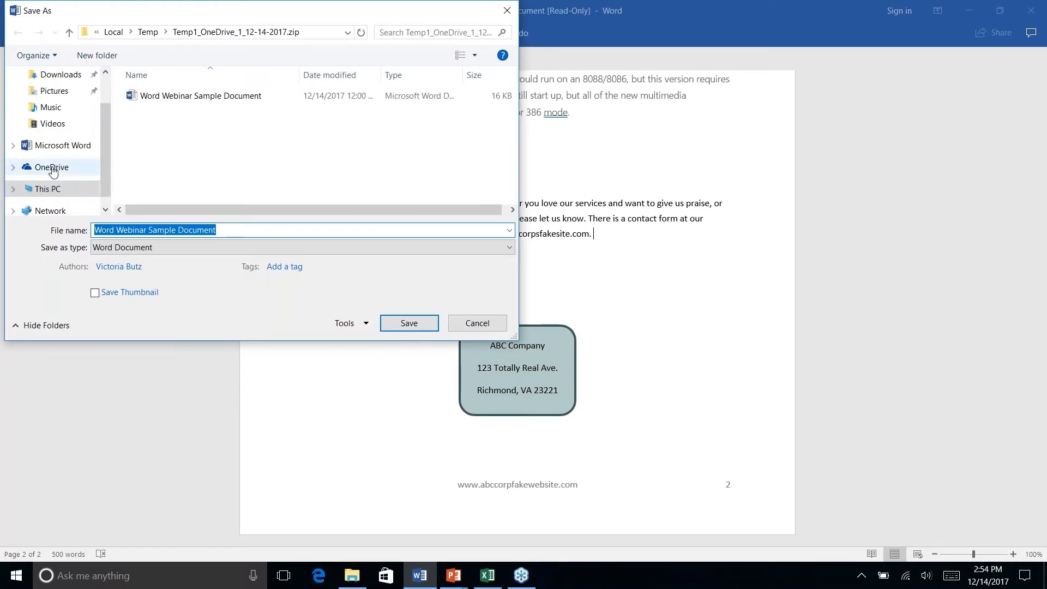
pyautogui.click(482, 324)
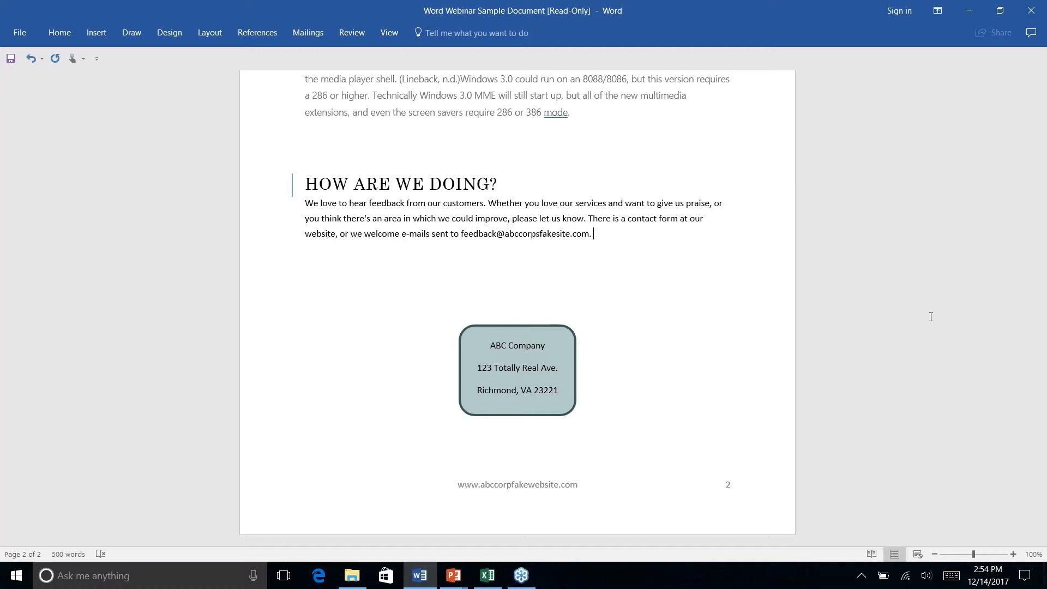
# Switch to the PowerPoint slide show, advance it to the Bonus Tips slide, and return to the Word newsletter.
pyautogui.scroll(5, 931, 317)
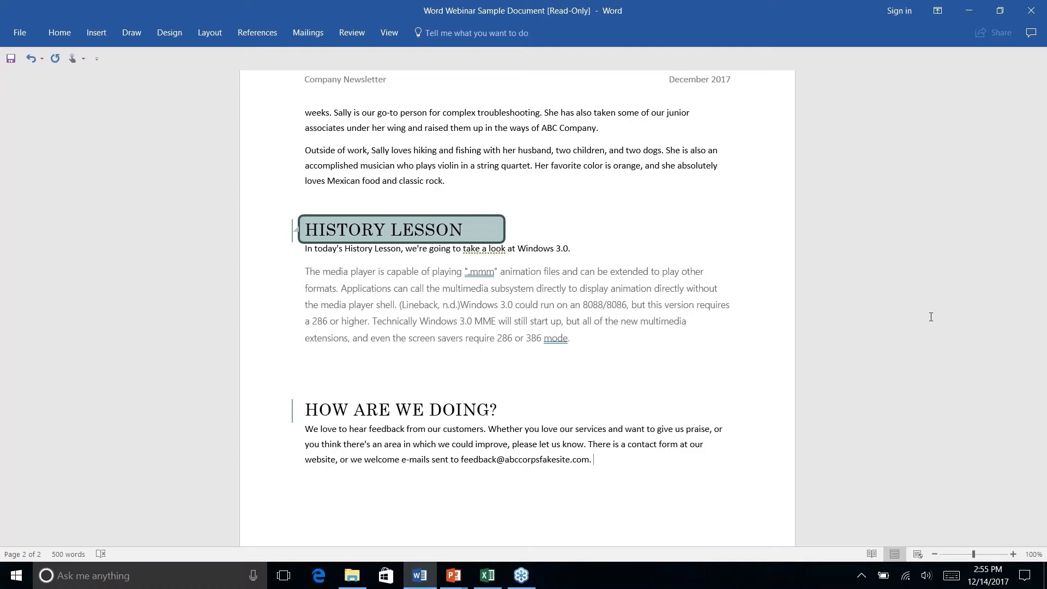
pyautogui.hotkey('alt', 'Tab')
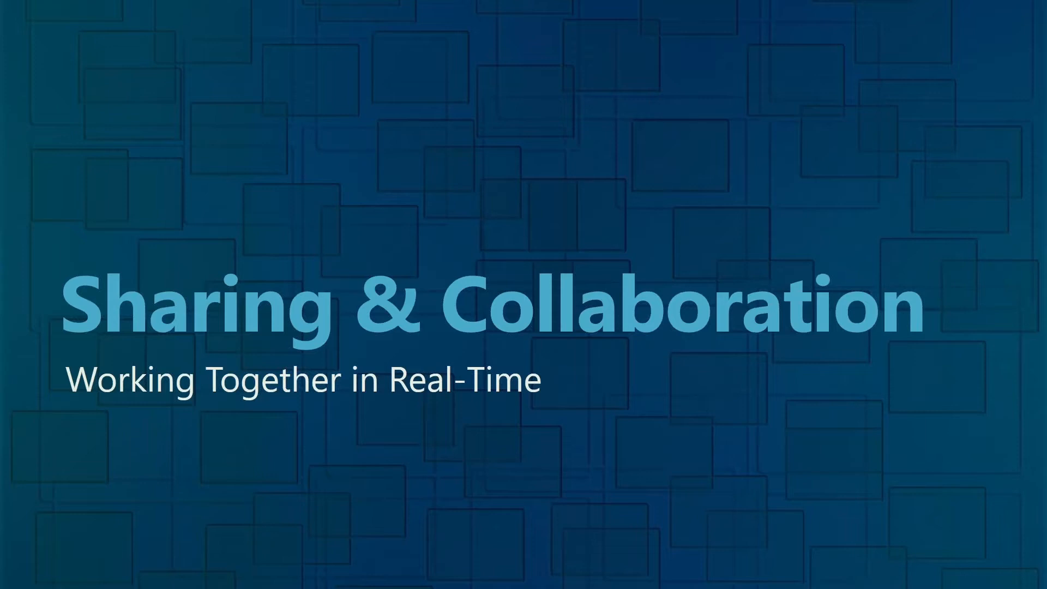
pyautogui.press('Right')
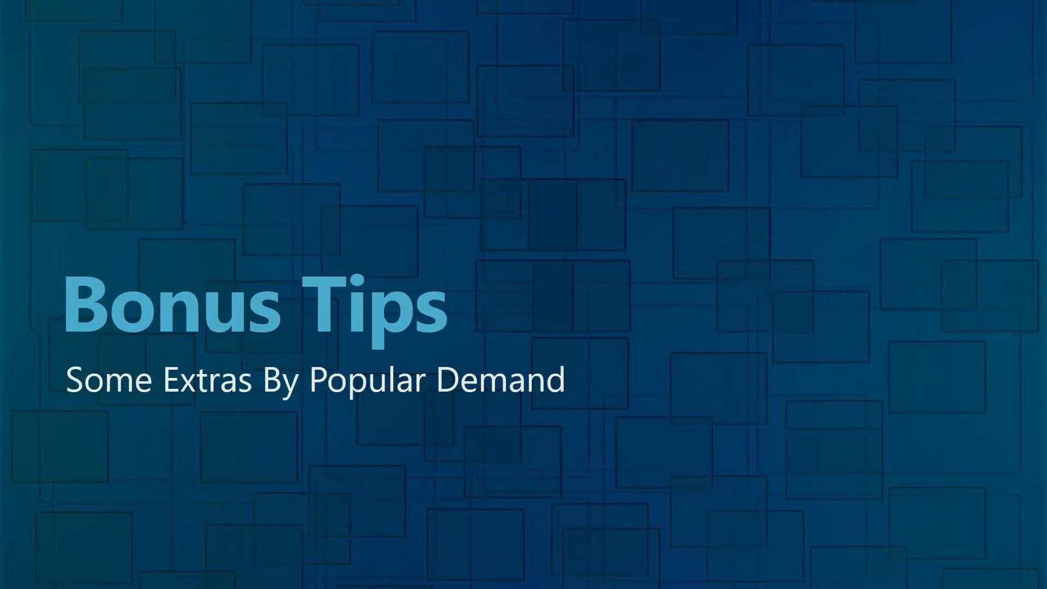
pyautogui.hotkey('alt', 'Tab')
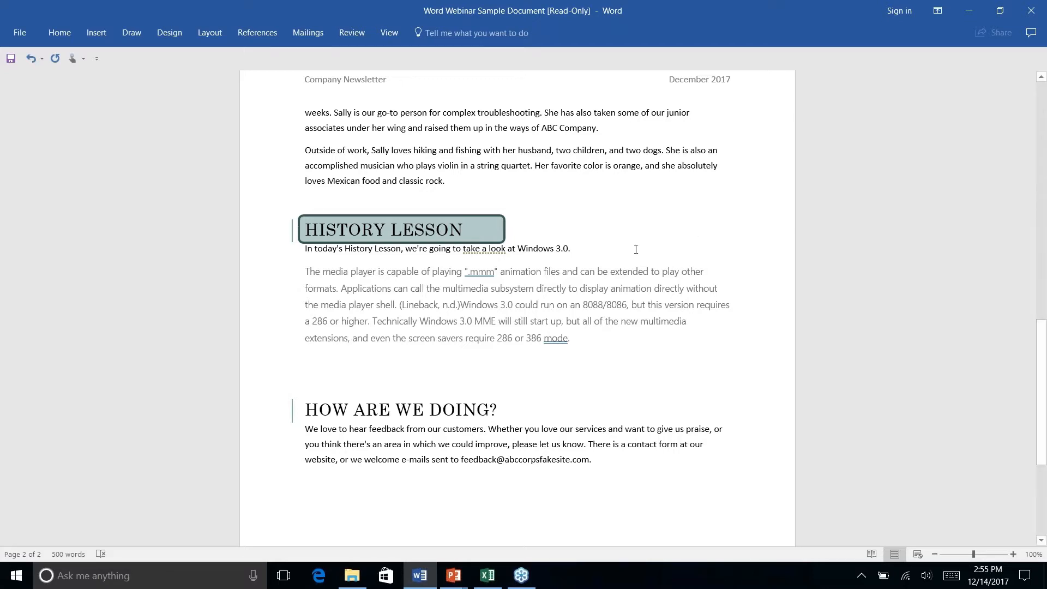
pyautogui.scroll(12, 577, 241)
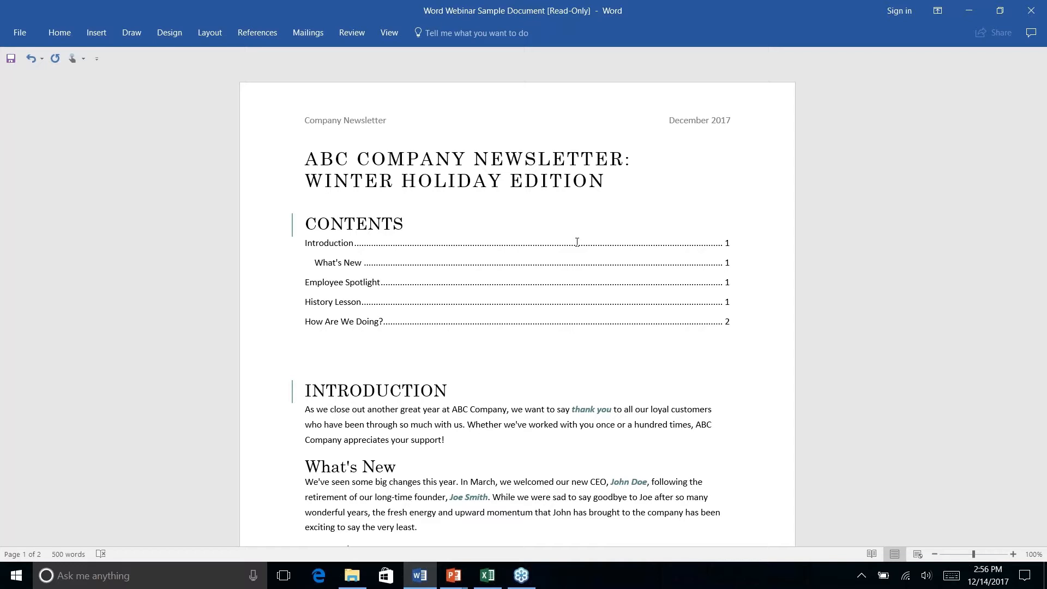
pyautogui.scroll(-10, 577, 242)
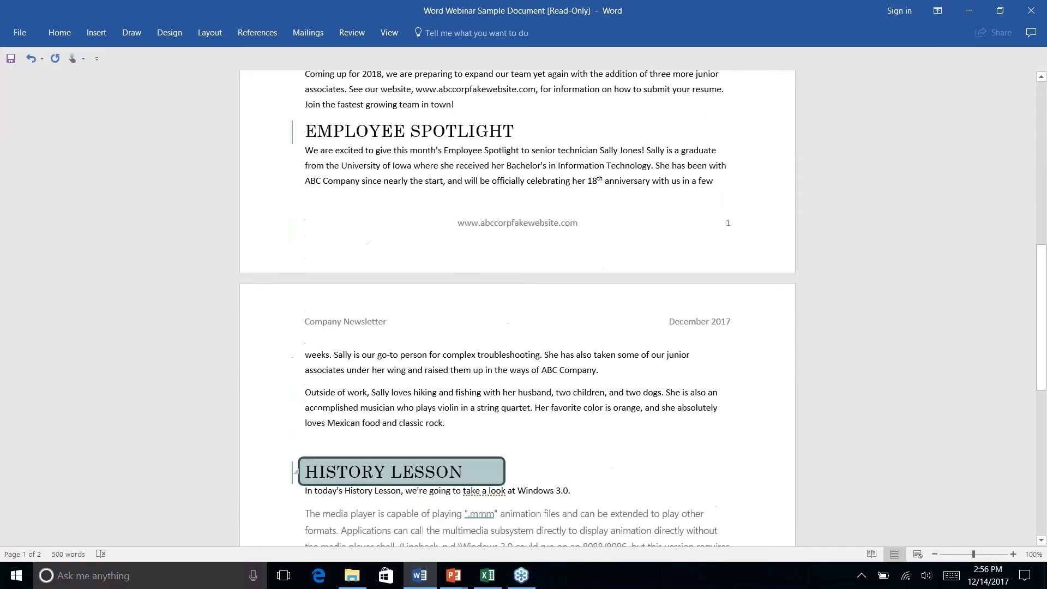
pyautogui.scroll(10, 577, 242)
pyautogui.scroll(-10, 517, 308)
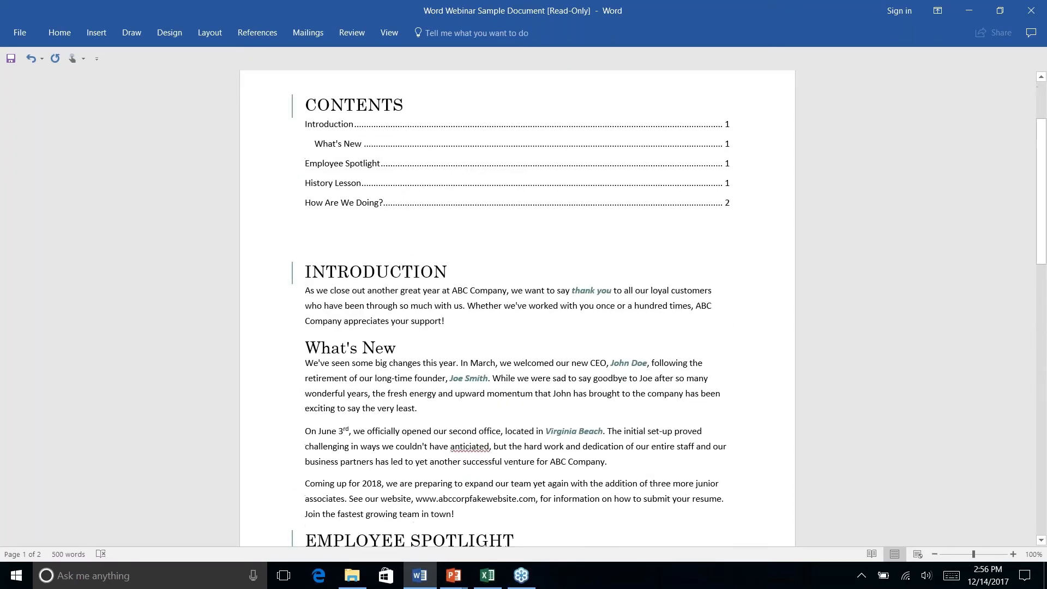
pyautogui.scroll(10, 517, 308)
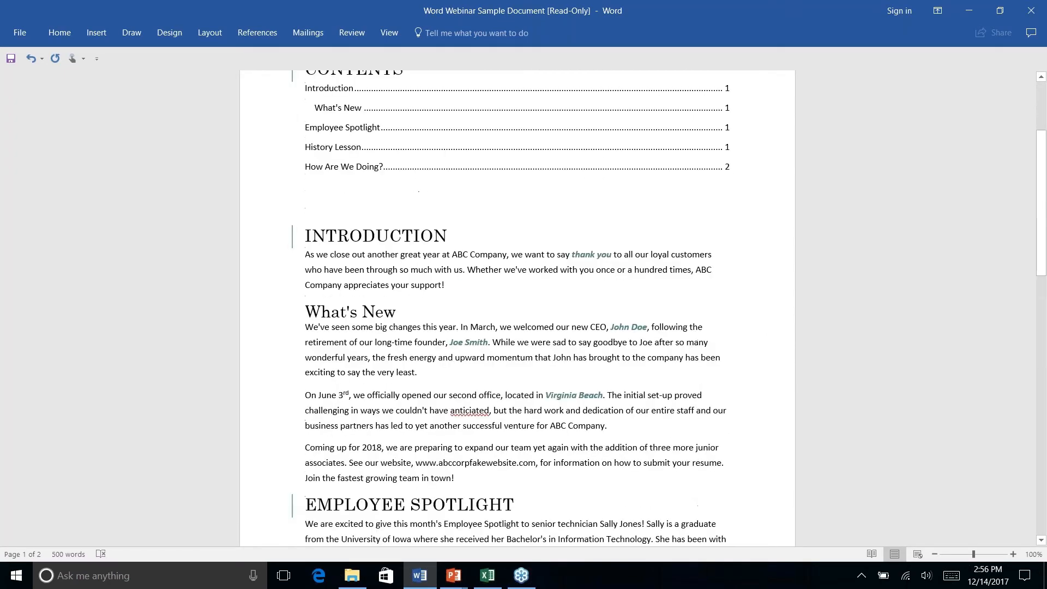
pyautogui.scroll(-6, 517, 308)
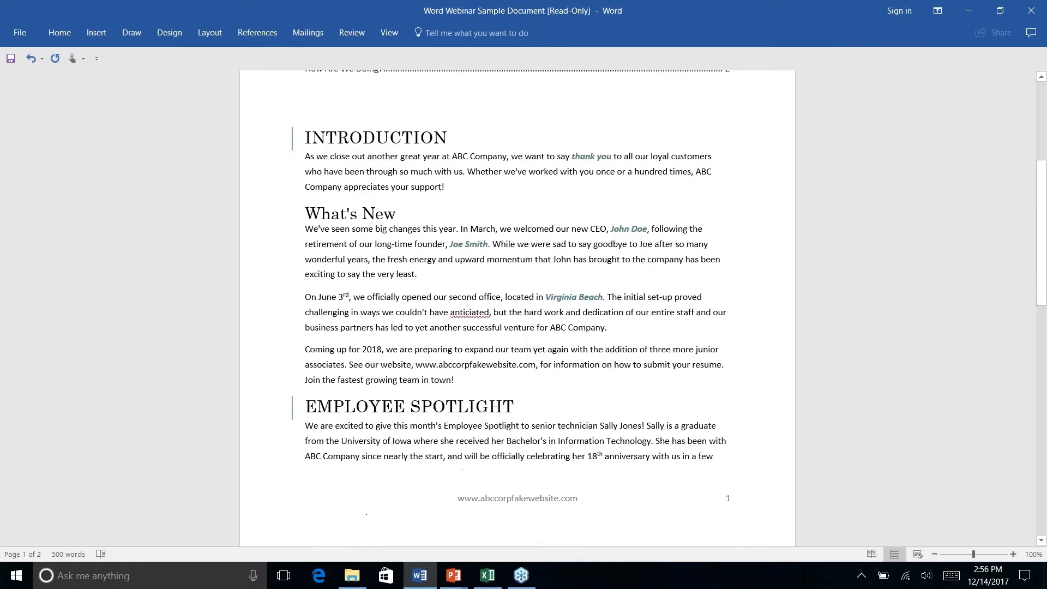
# Insert a Next Page section break after "Join the fastest growing team in town!", before the Employee Spotlight heading.
pyautogui.click(478, 379)
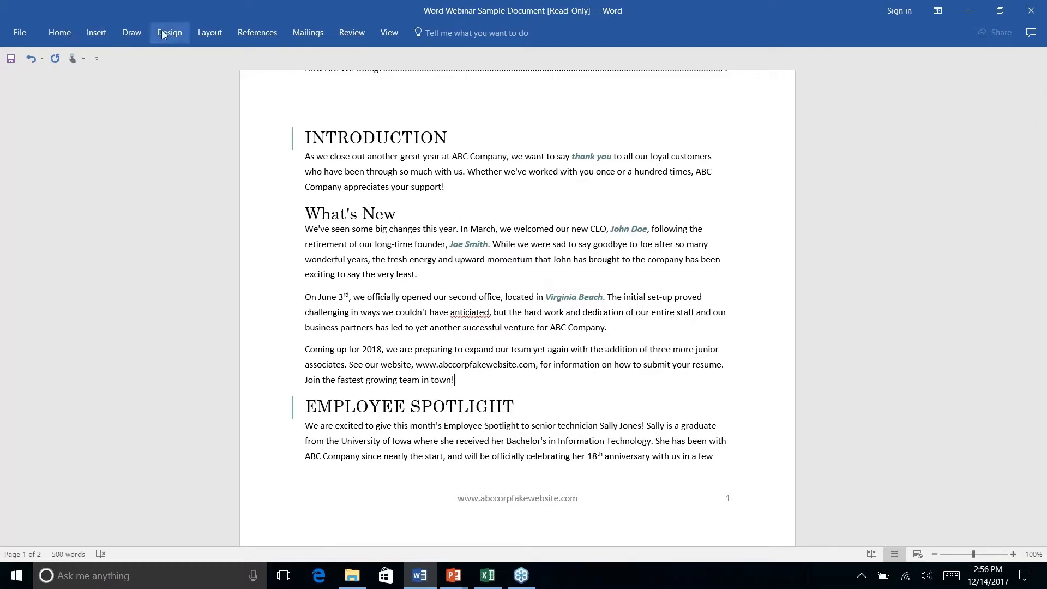
pyautogui.click(101, 35)
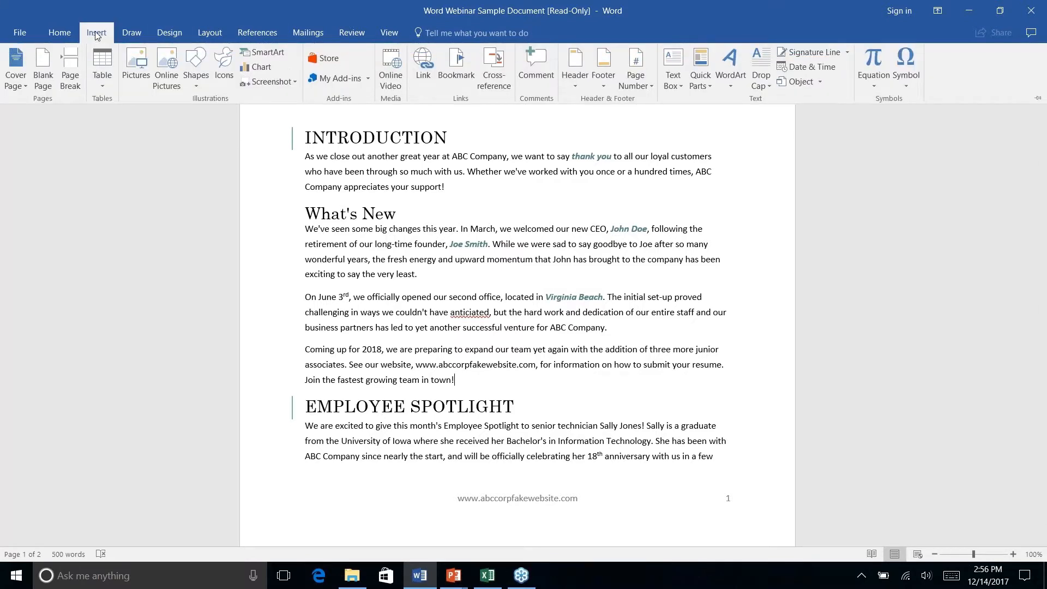
pyautogui.click(131, 34)
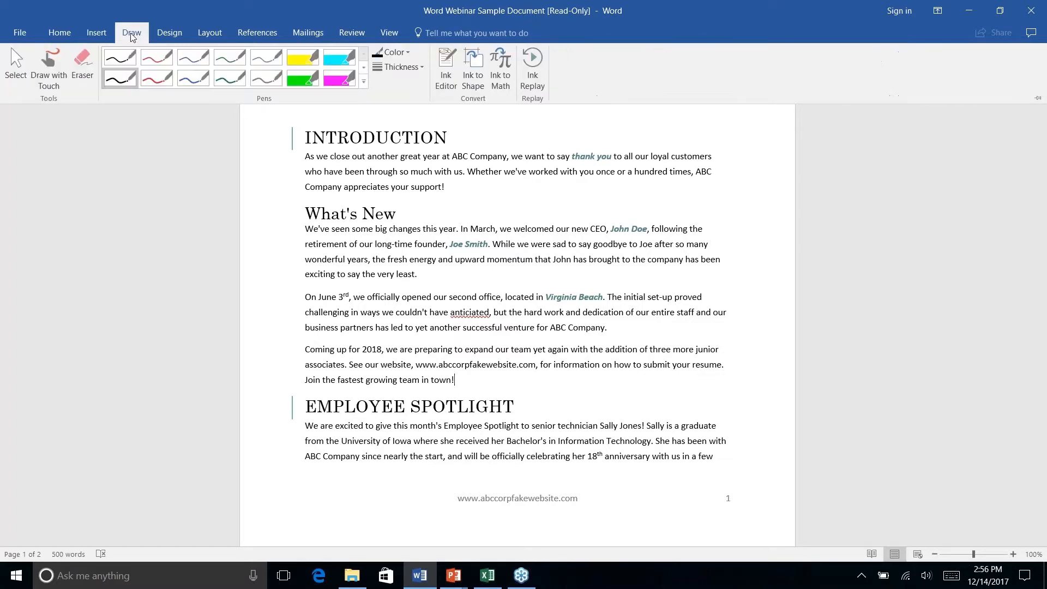
pyautogui.click(177, 34)
pyautogui.click(212, 36)
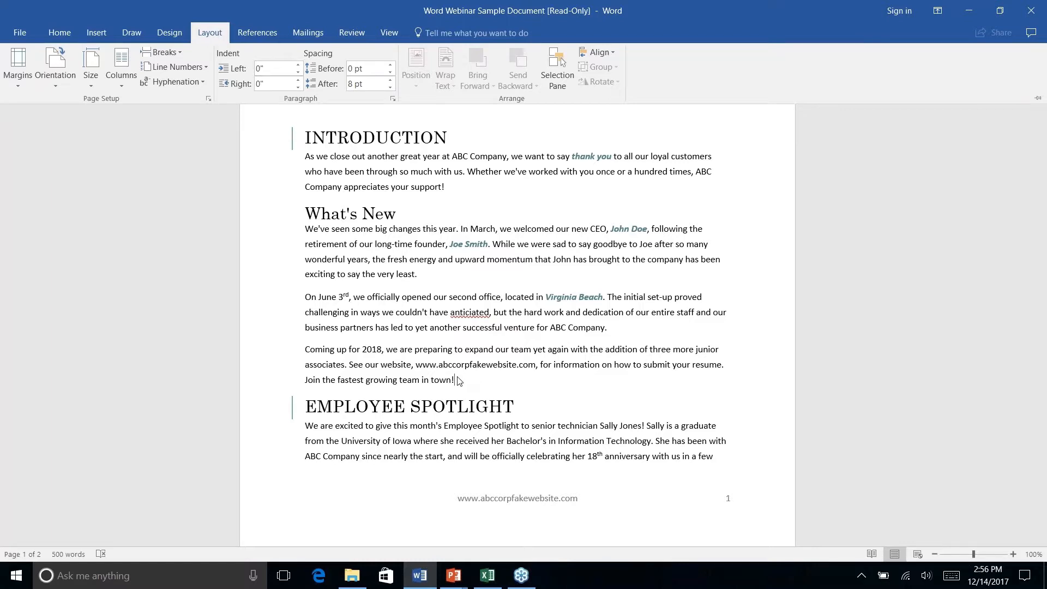
pyautogui.hotkey('ctrl', 'F1')
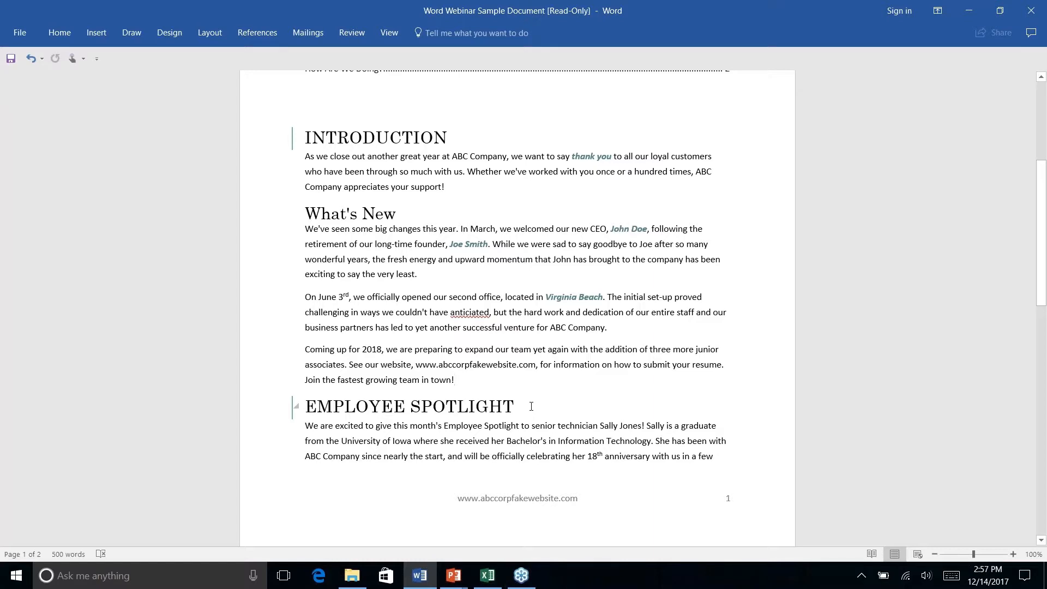
pyautogui.scroll(1, 531, 407)
pyautogui.scroll(-3, 531, 407)
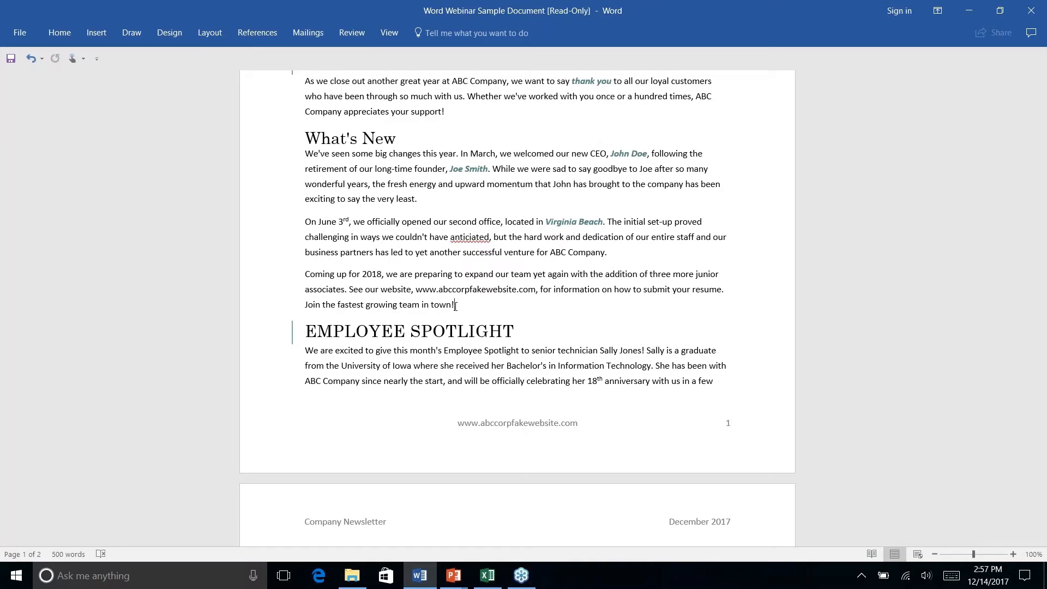
pyautogui.click(218, 36)
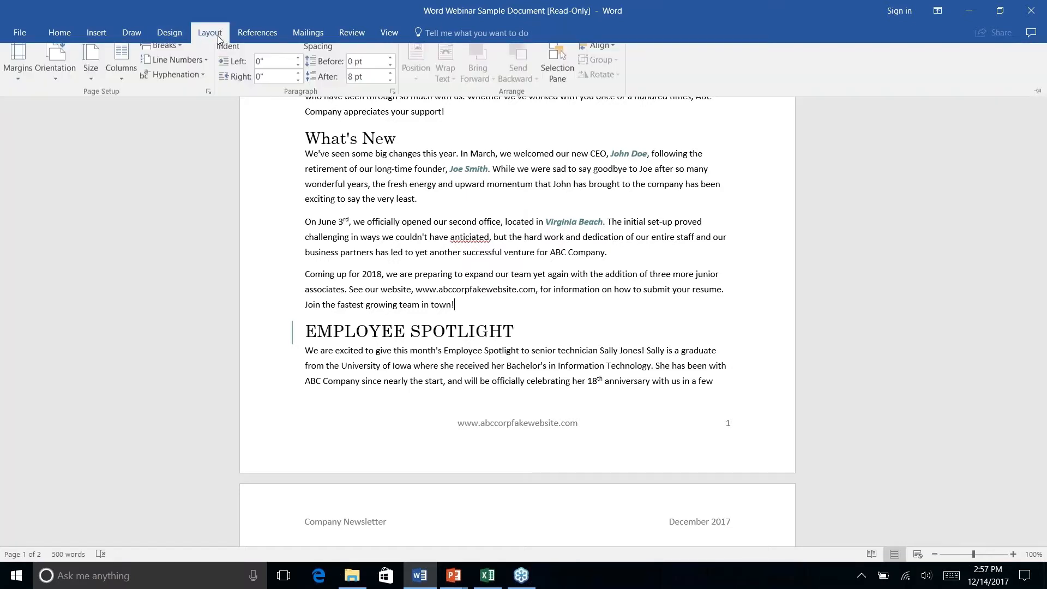
pyautogui.click(179, 52)
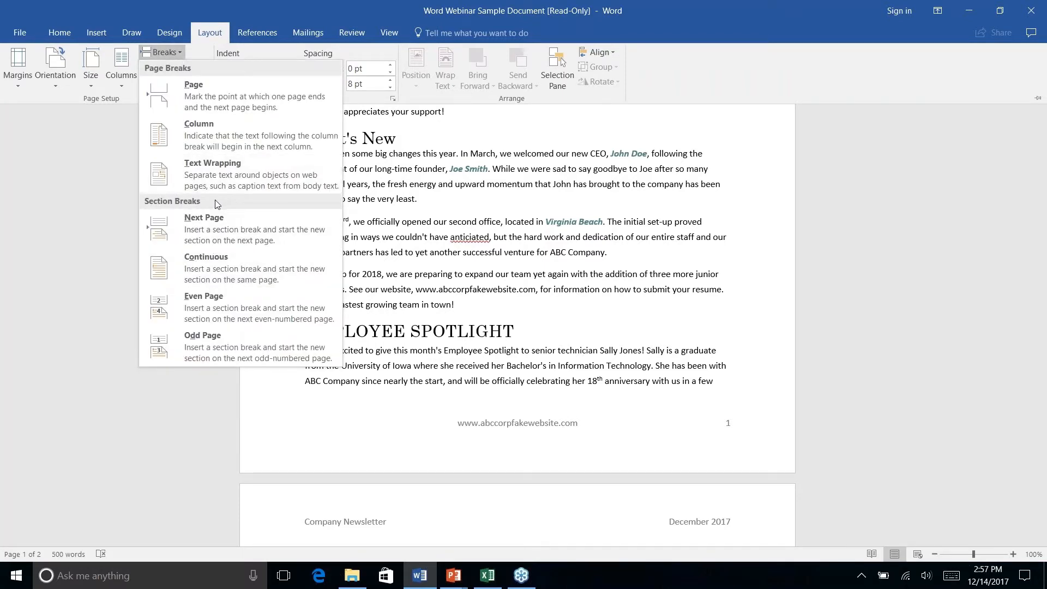
pyautogui.click(214, 227)
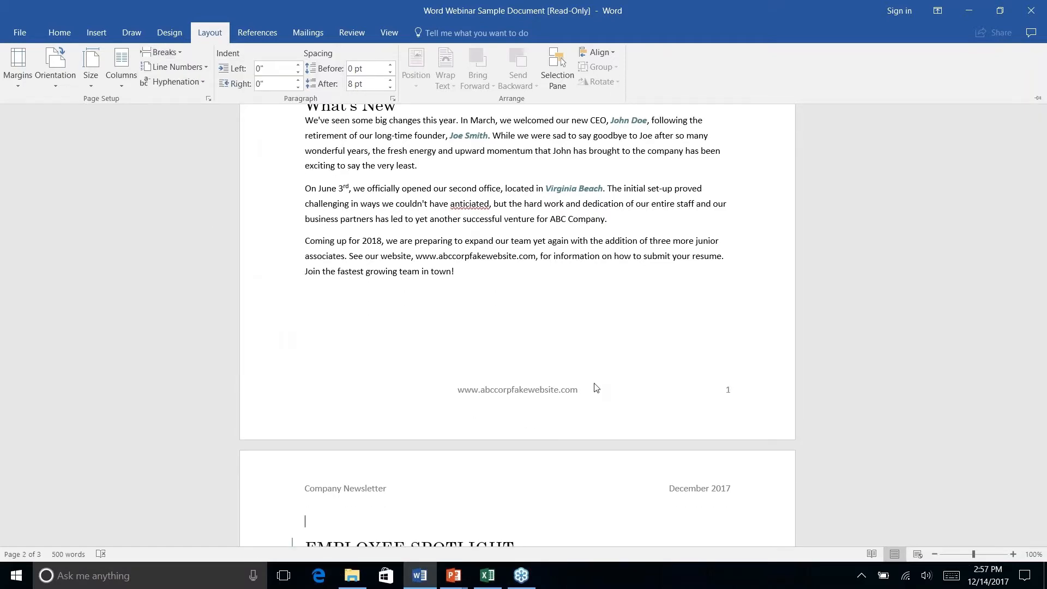
# Insert a Continuous section break after the last Employee Spotlight paragraph, before the History Lesson heading.
pyautogui.scroll(1, 607, 389)
pyautogui.scroll(-7, 607, 389)
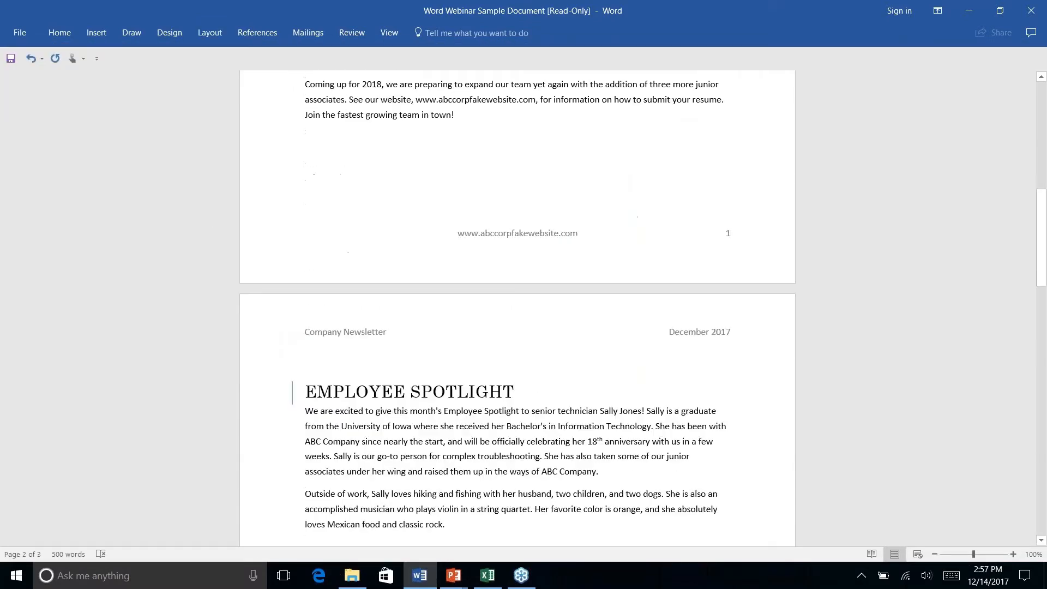
pyautogui.scroll(-2, 517, 306)
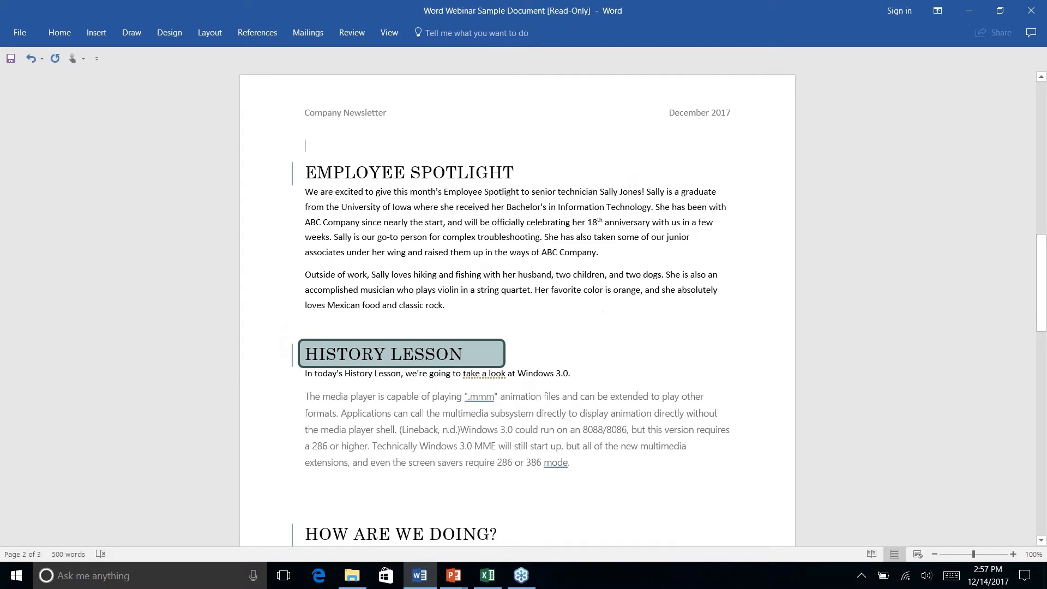
pyautogui.click(441, 311)
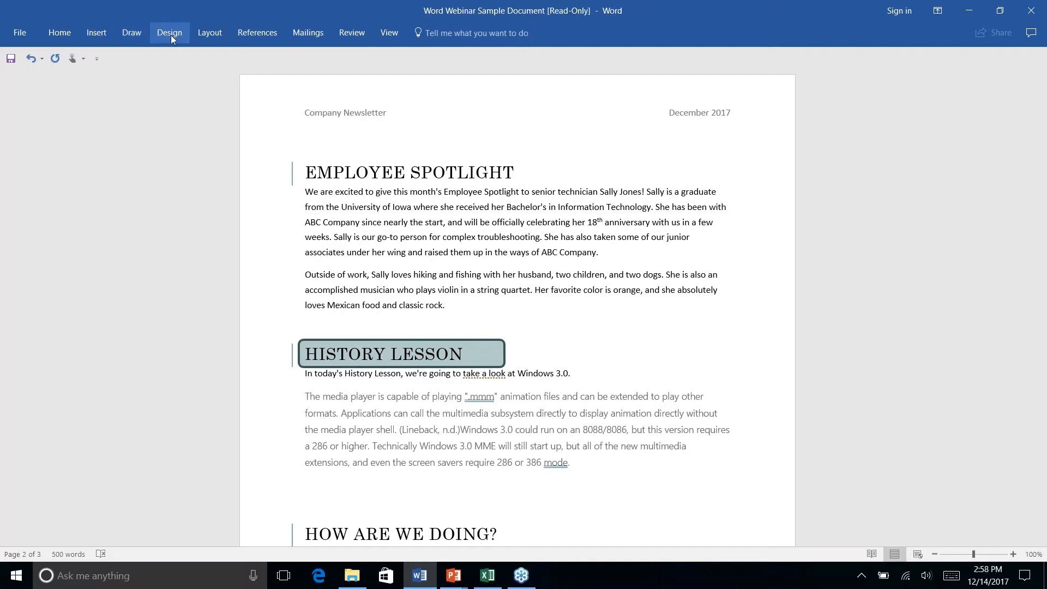
pyautogui.click(197, 33)
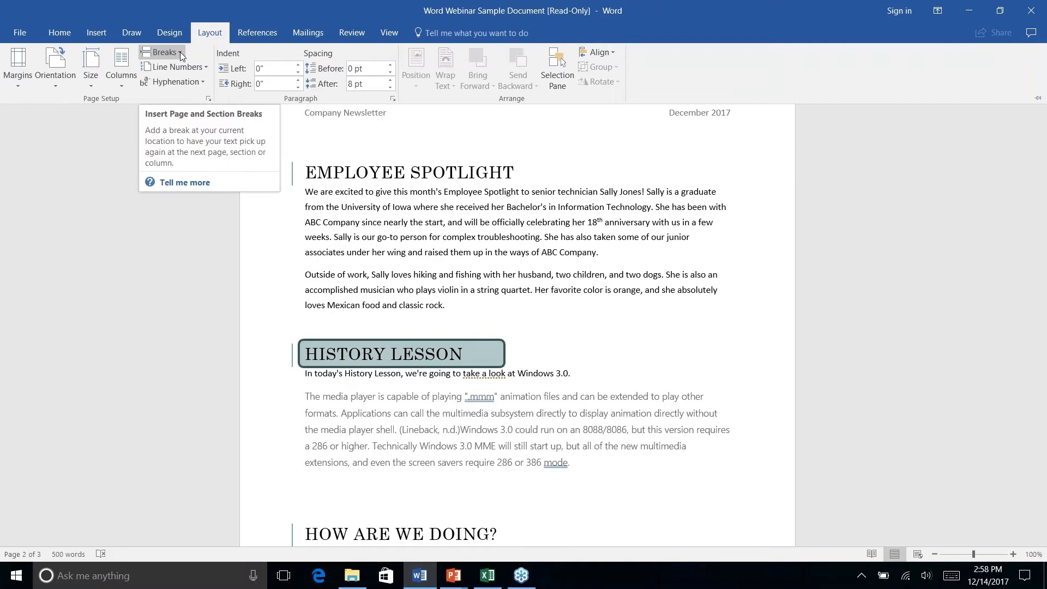
pyautogui.click(180, 52)
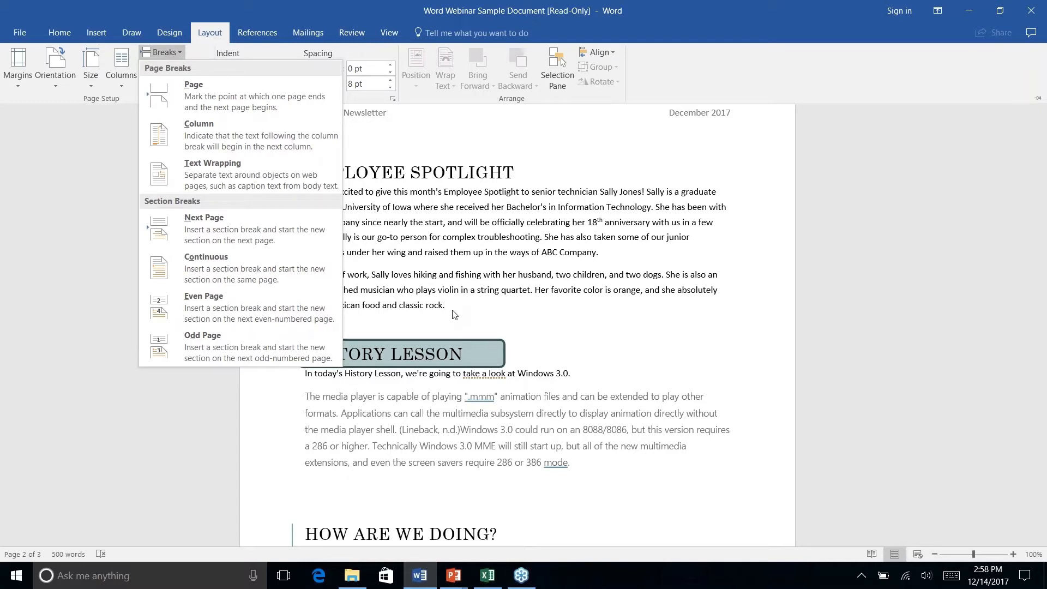
pyautogui.click(220, 270)
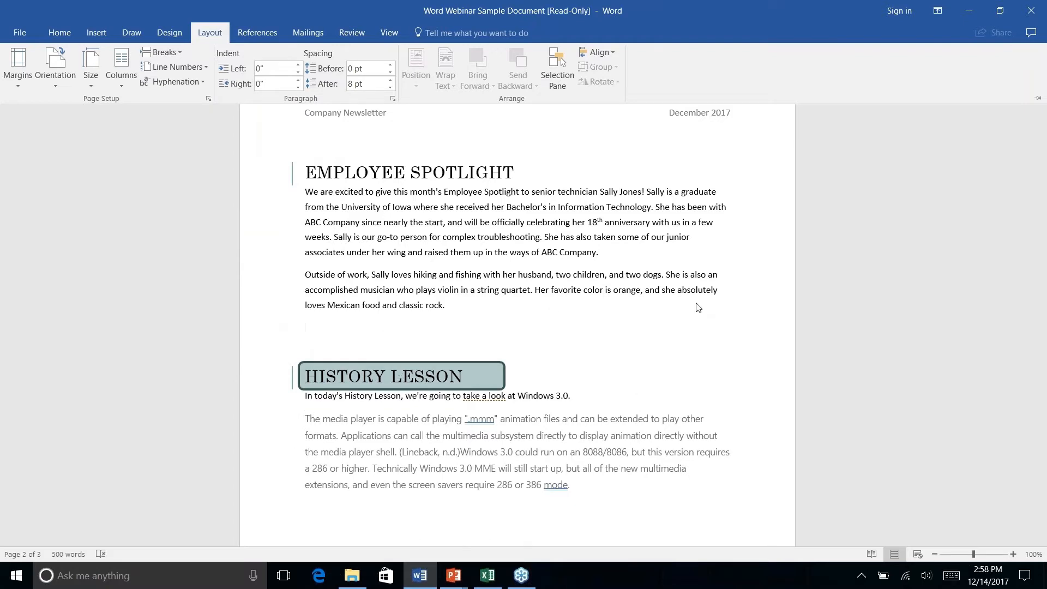
# Try a two-column layout on the whole Employee Spotlight section, including its heading, and undo it.
pyautogui.scroll(-4, 698, 307)
pyautogui.scroll(7, 698, 307)
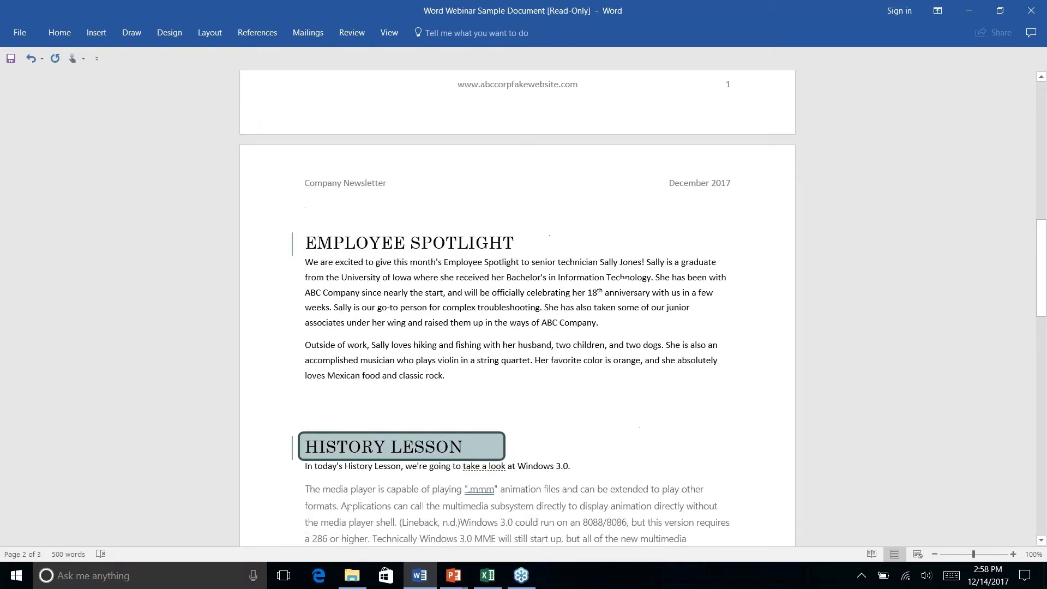
pyautogui.scroll(-1, 319, 204)
pyautogui.rightClick(386, 285)
pyautogui.press('Escape')
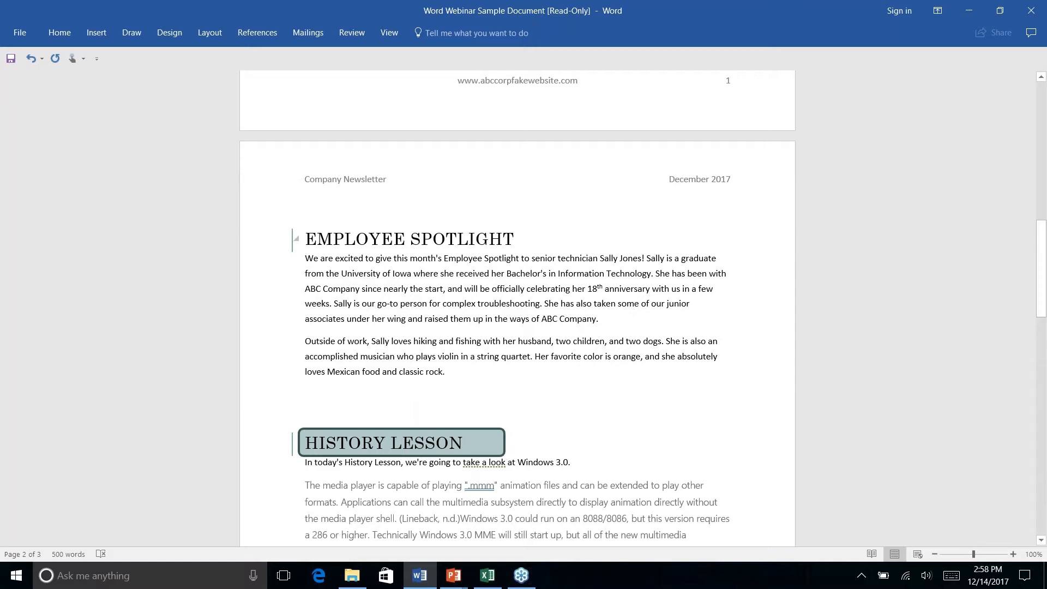
pyautogui.click(213, 34)
pyautogui.click(120, 86)
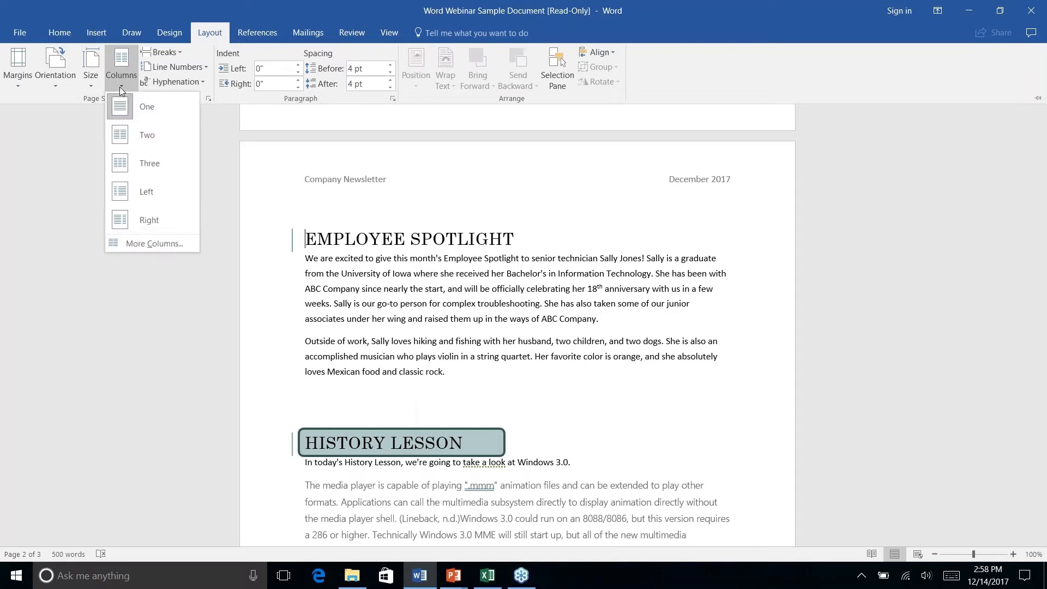
pyautogui.click(140, 143)
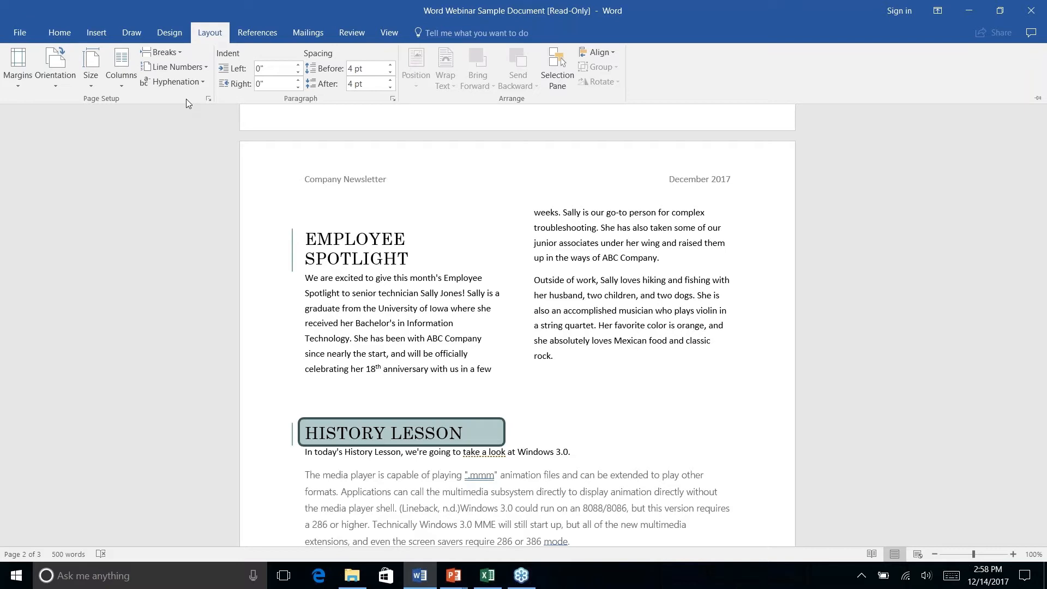
pyautogui.hotkey('ctrl', 'z')
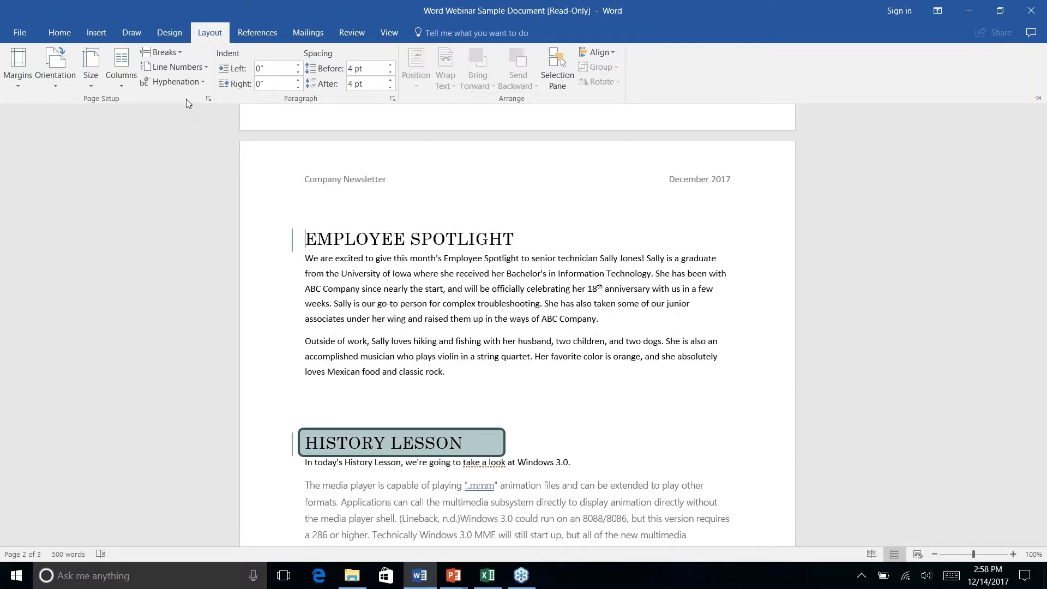
pyautogui.hotkey('ctrl', 'F1')
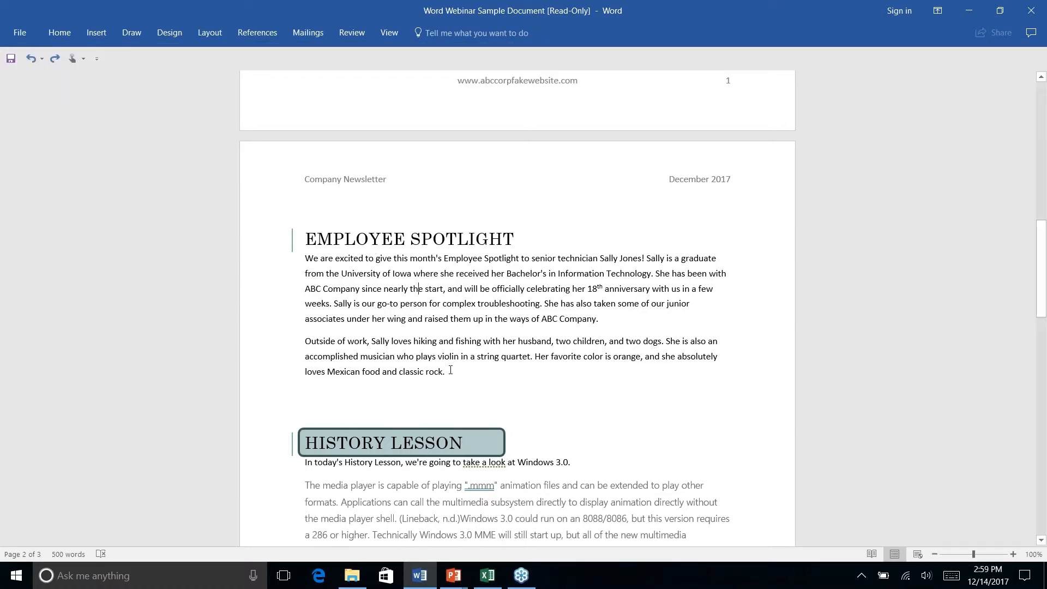
# Lay out only the two Employee Spotlight body paragraphs in two columns, leaving the heading out.
pyautogui.moveTo(451, 371); pyautogui.dragTo(305, 257)
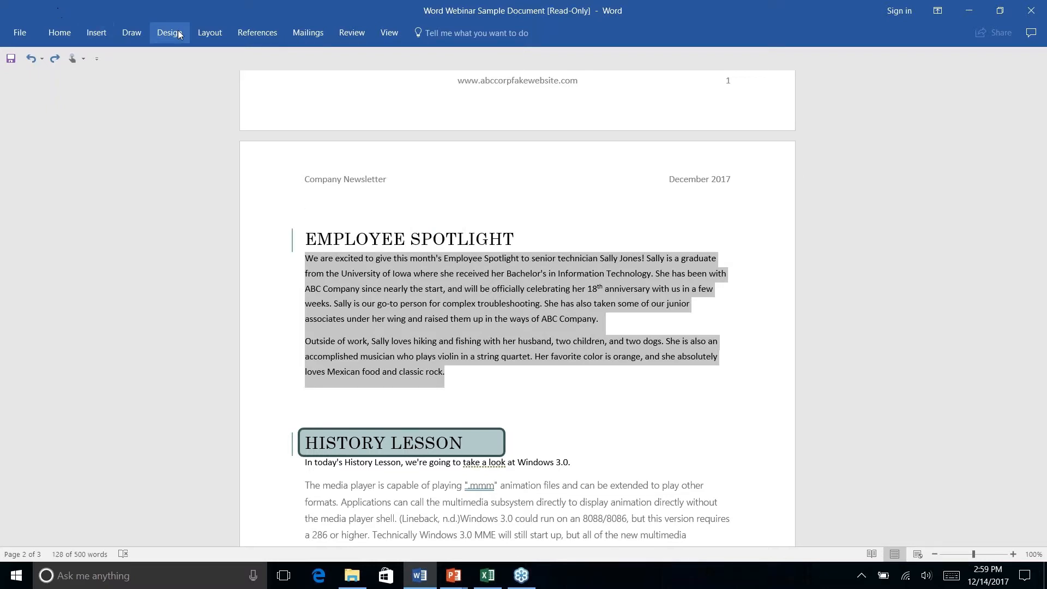
pyautogui.click(211, 34)
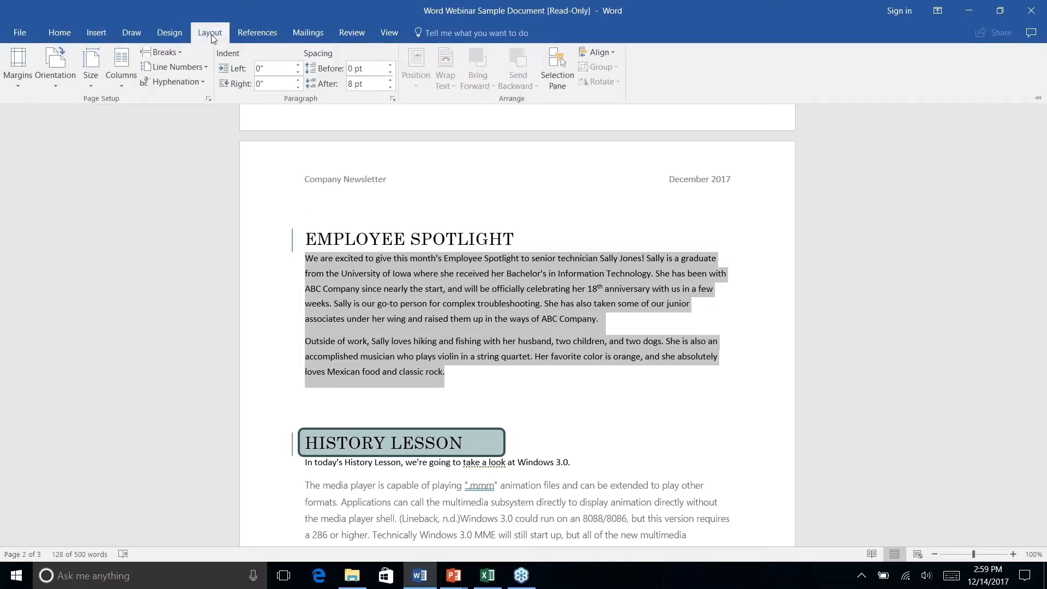
pyautogui.click(124, 87)
pyautogui.click(138, 136)
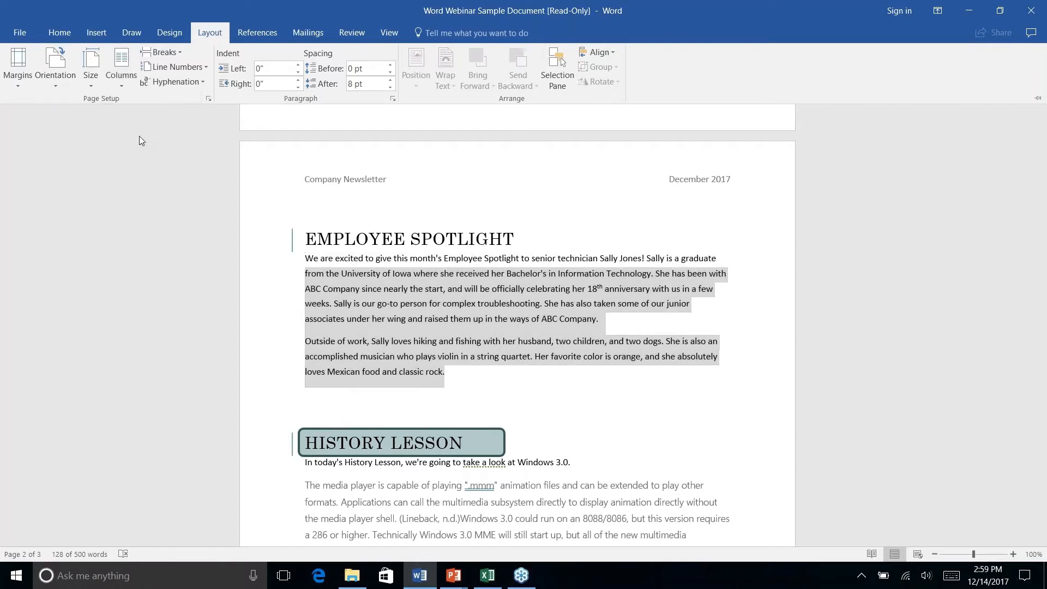
pyautogui.hotkey('ctrl', 'F1')
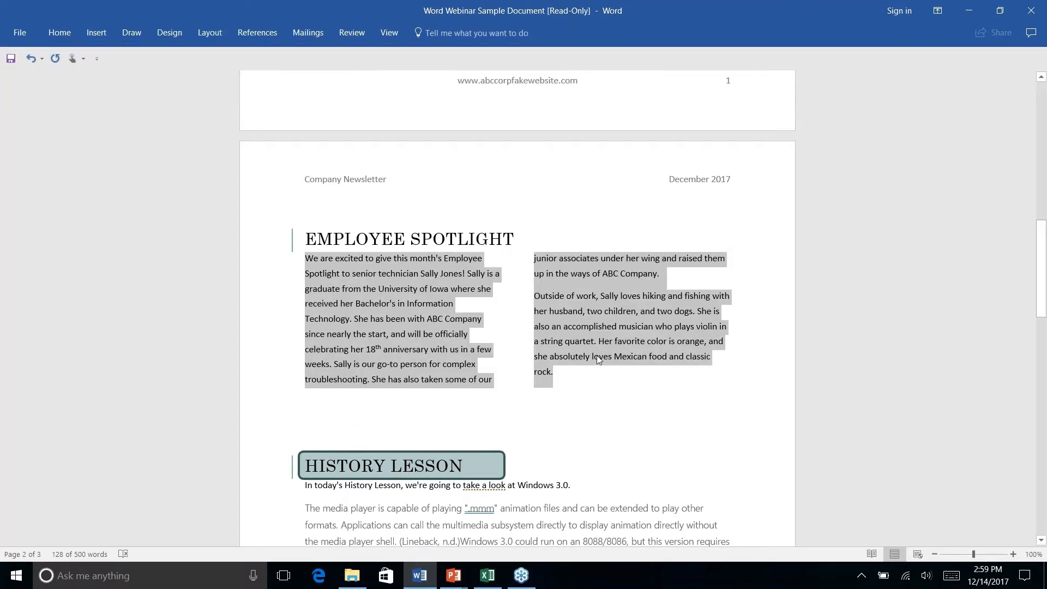
pyautogui.click(596, 344)
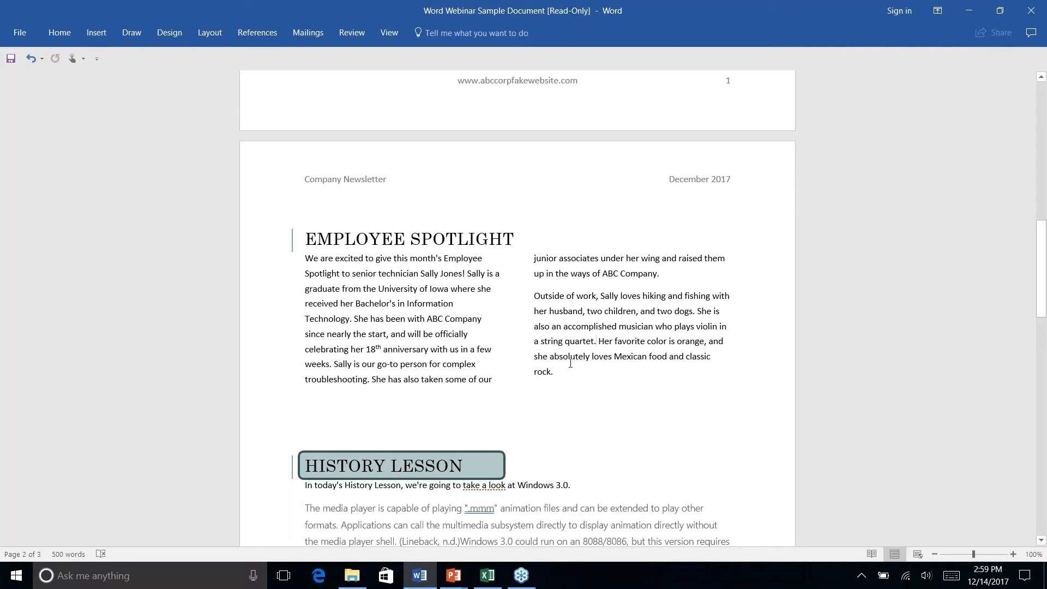
# Move the rounded rectangle from the end of page 2 onto page 3, centred behind the company address lines.
pyautogui.scroll(-10, 571, 363)
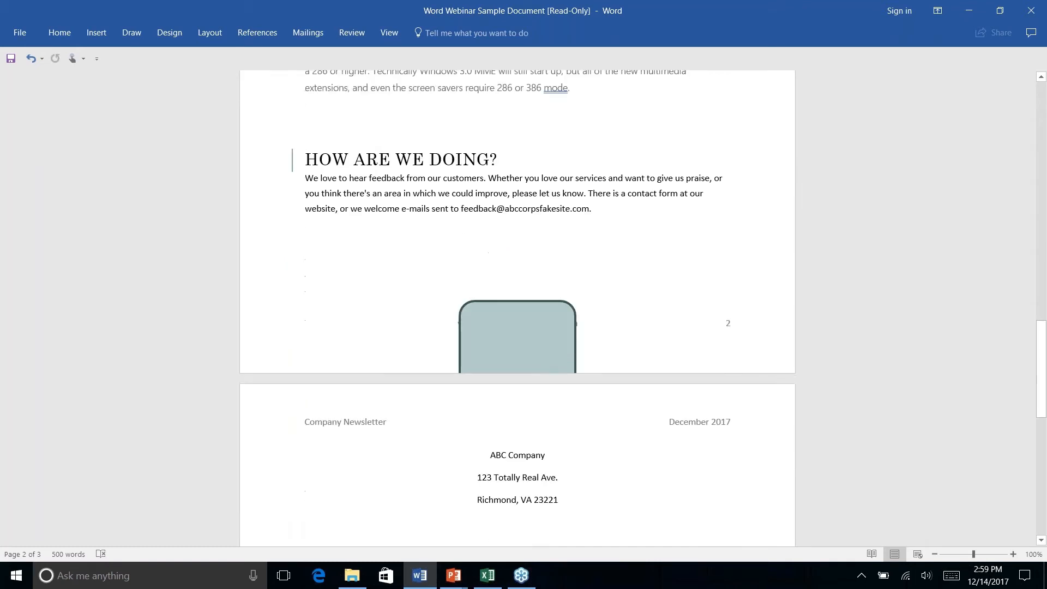
pyautogui.scroll(-4, 493, 365)
pyautogui.scroll(5, 493, 365)
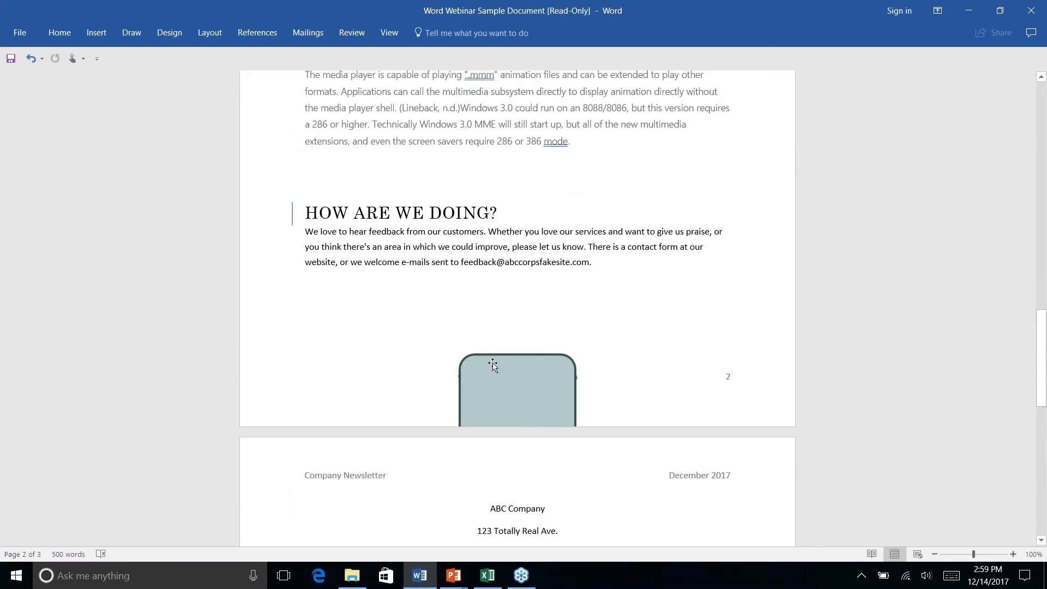
pyautogui.click(492, 365)
pyautogui.moveTo(544, 386)
pyautogui.mouseDown()
pyautogui.moveTo(538, 525)
pyautogui.moveTo(552, 524)
pyautogui.mouseUp()
pyautogui.scroll(-8, 563, 488)
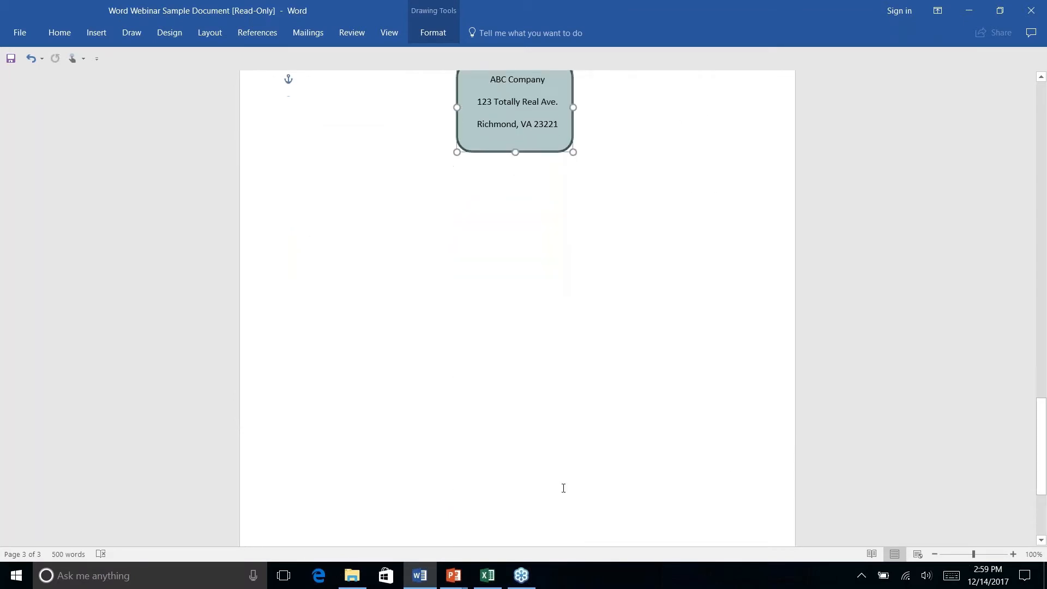
pyautogui.scroll(8, 563, 488)
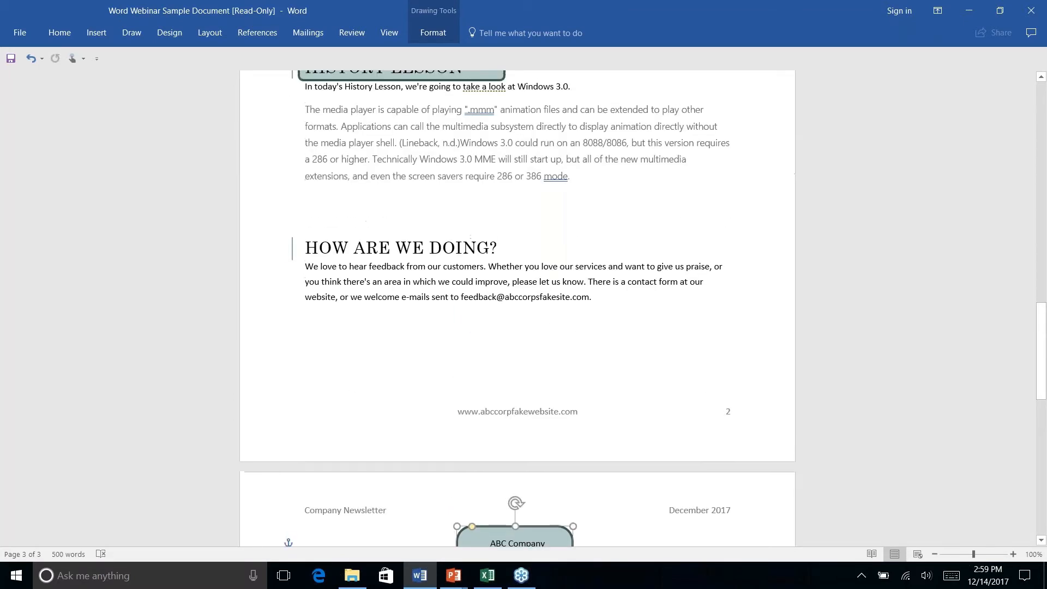
pyautogui.scroll(-3, 633, 379)
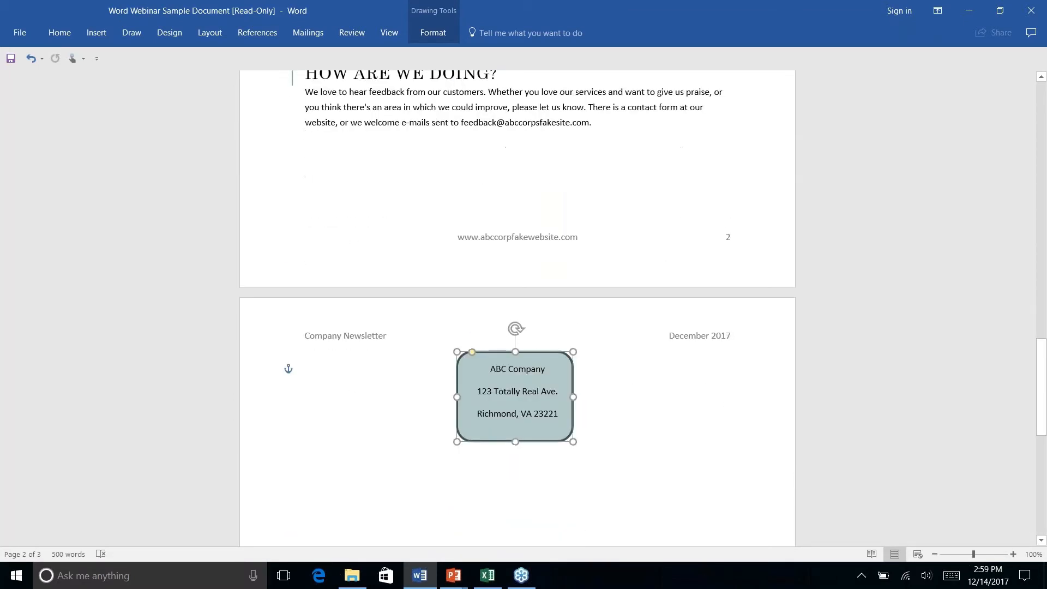
pyautogui.click(632, 378)
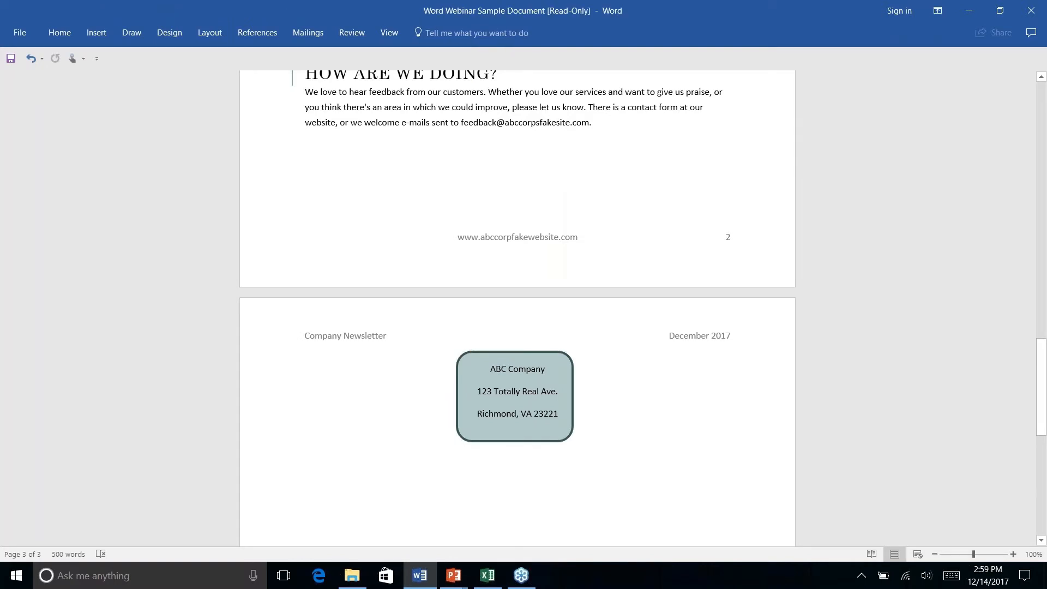
pyautogui.moveTo(565, 358); pyautogui.dragTo(567, 356)
pyautogui.click(455, 339)
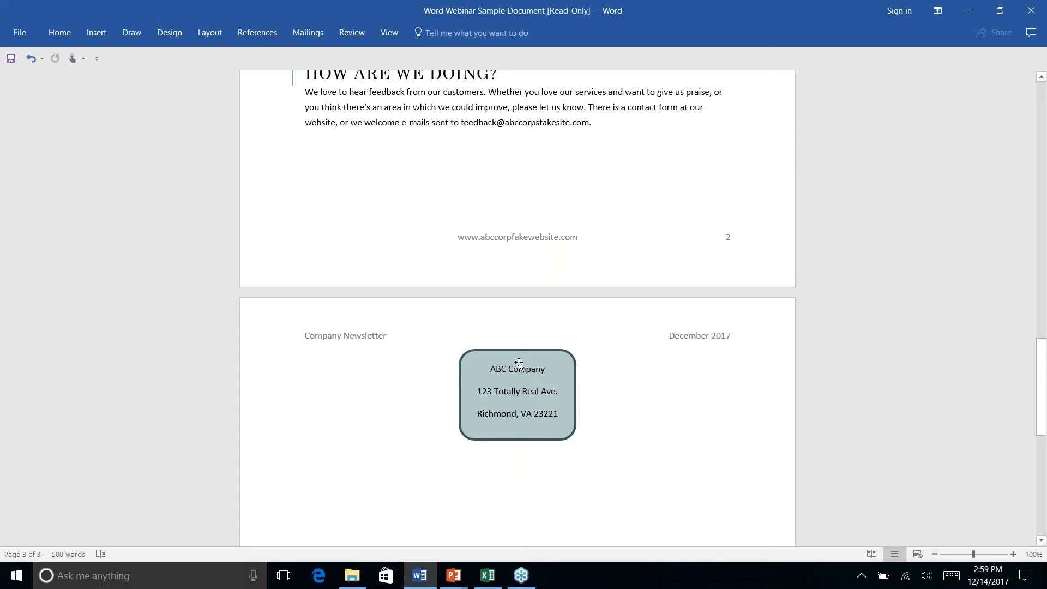
# Insert a page break after the feedback e-mail sentence at the end of the How Are We Doing? section.
pyautogui.click(602, 127)
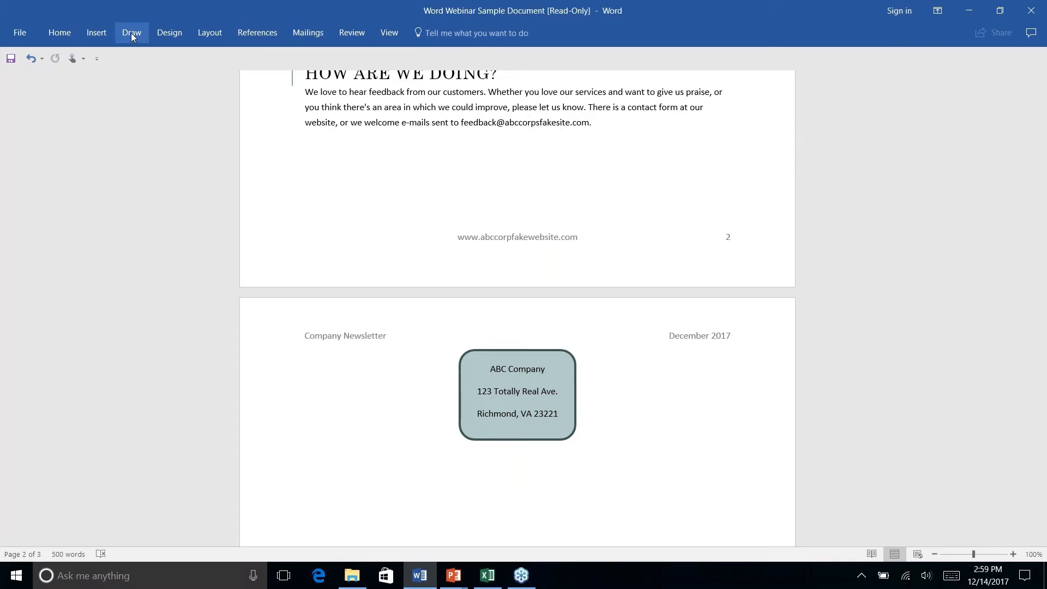
pyautogui.click(96, 33)
pyautogui.click(209, 34)
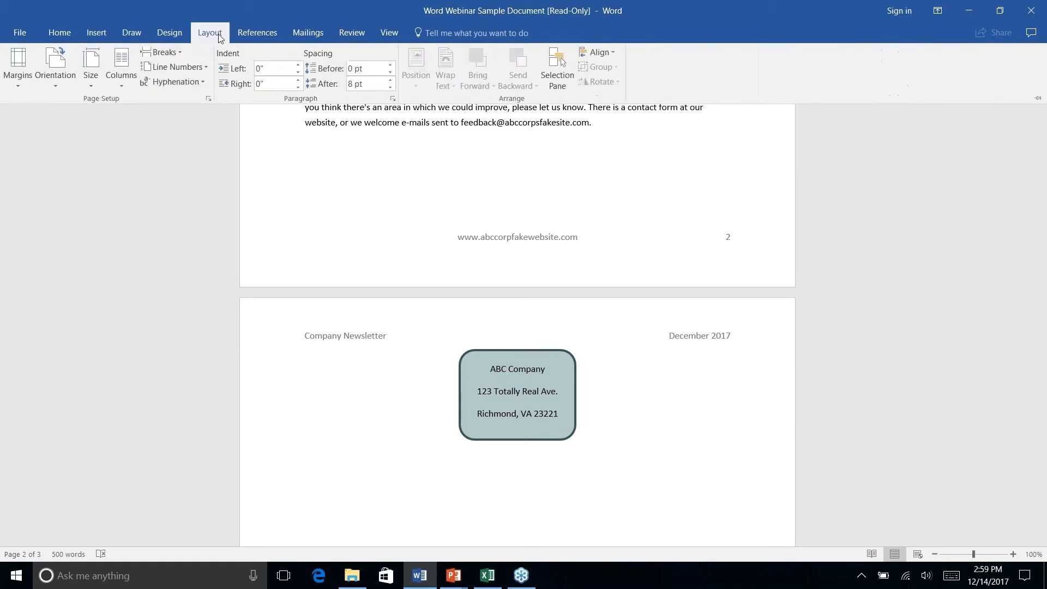
pyautogui.click(181, 53)
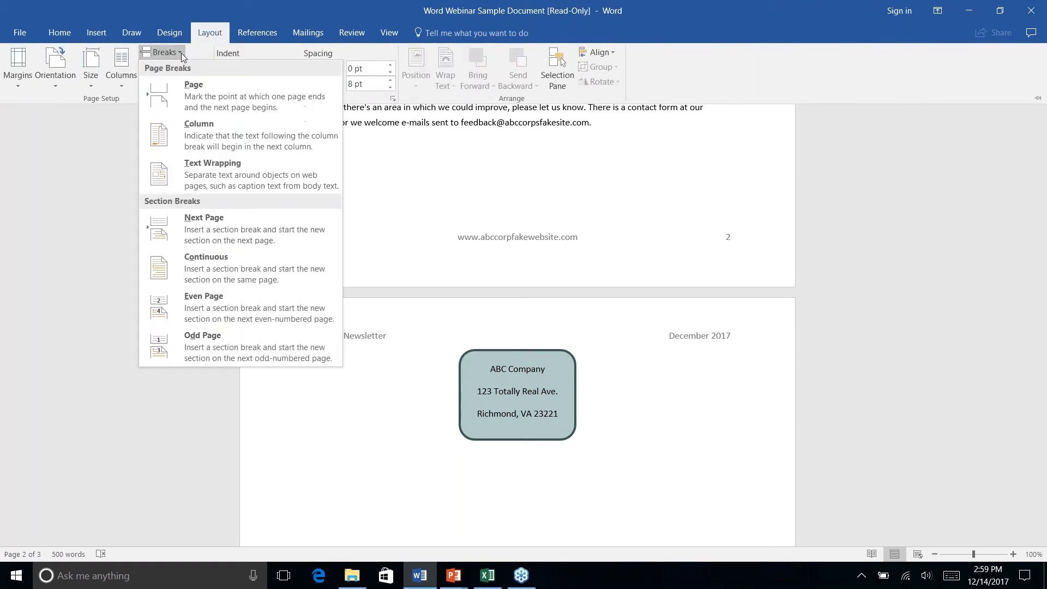
pyautogui.click(198, 102)
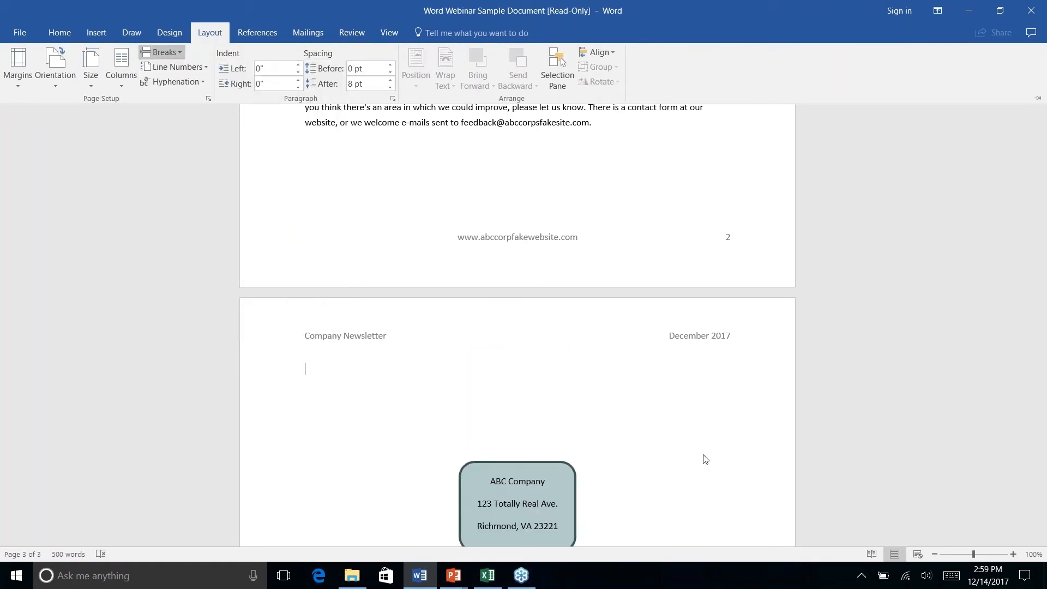
pyautogui.click(646, 407)
# Add a "Name:" label followed by a fill-in line of underscores on the blank line starting page 3.
pyautogui.scroll(5, 645, 407)
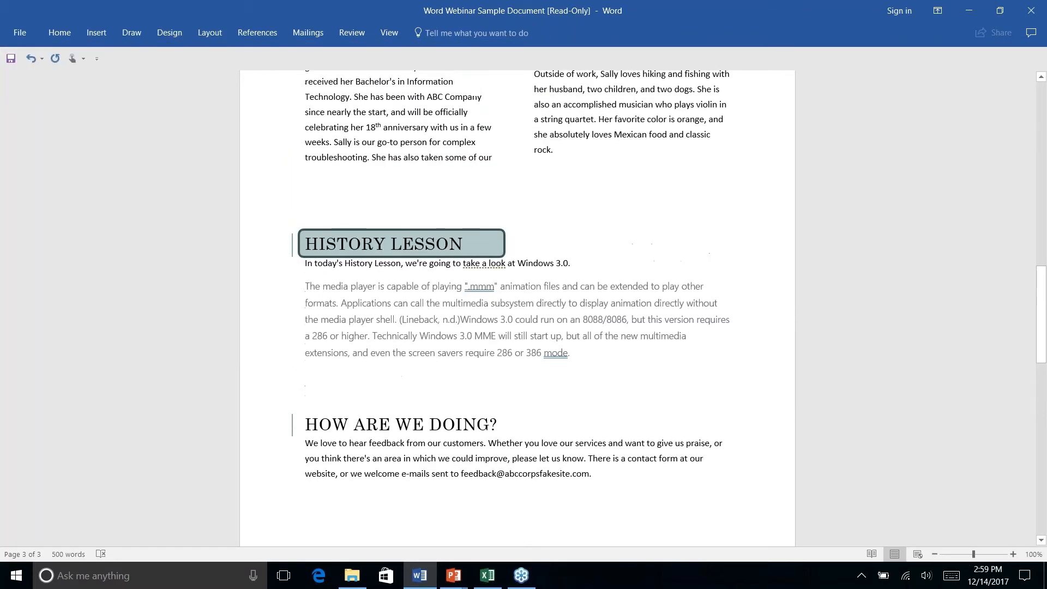
pyautogui.scroll(-10, 517, 305)
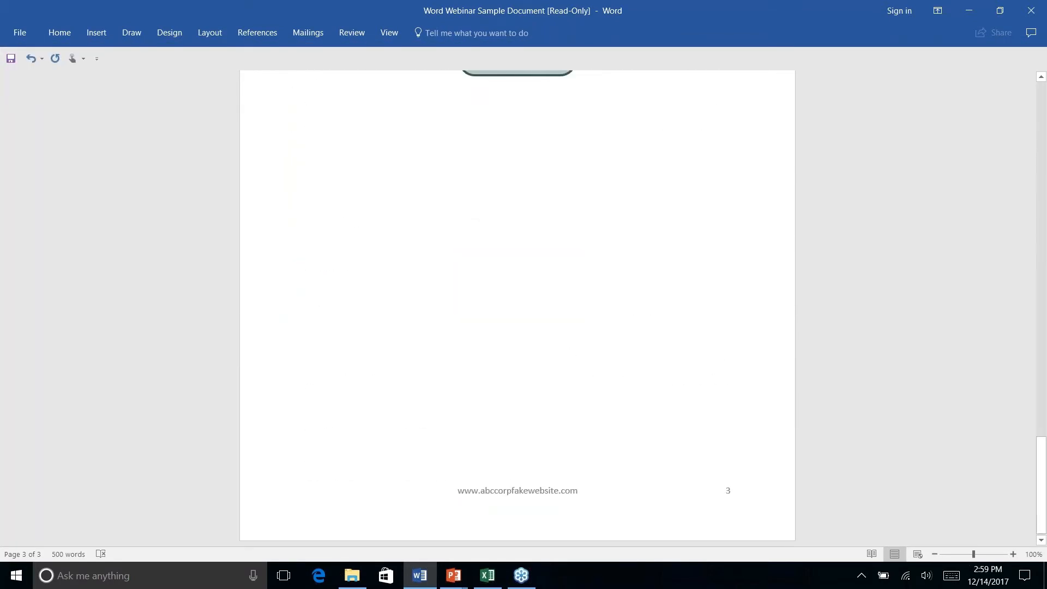
pyautogui.scroll(8, 517, 305)
pyautogui.scroll(15, 517, 305)
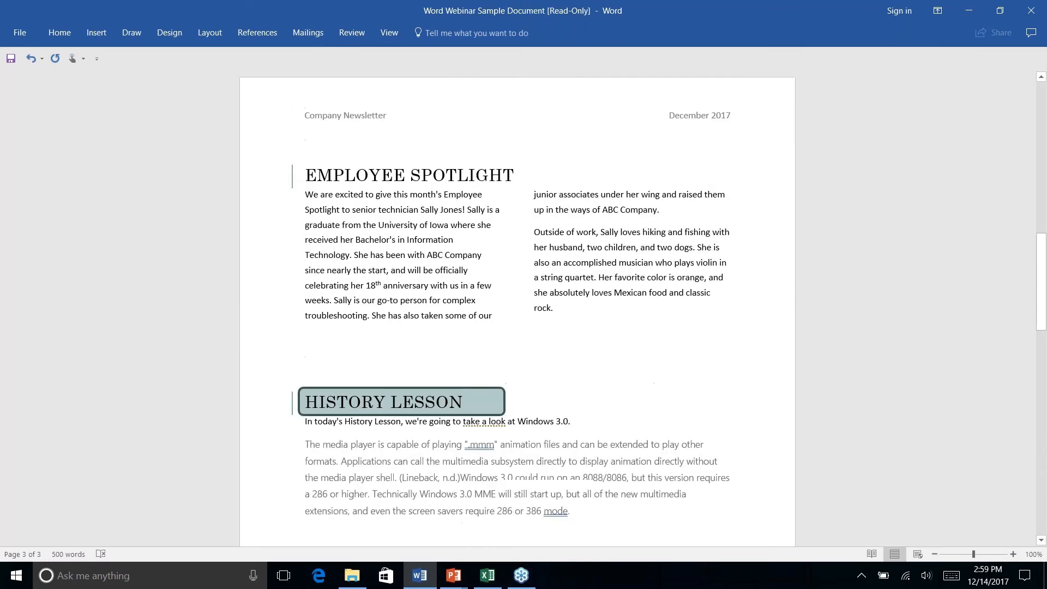
pyautogui.scroll(-15, 517, 305)
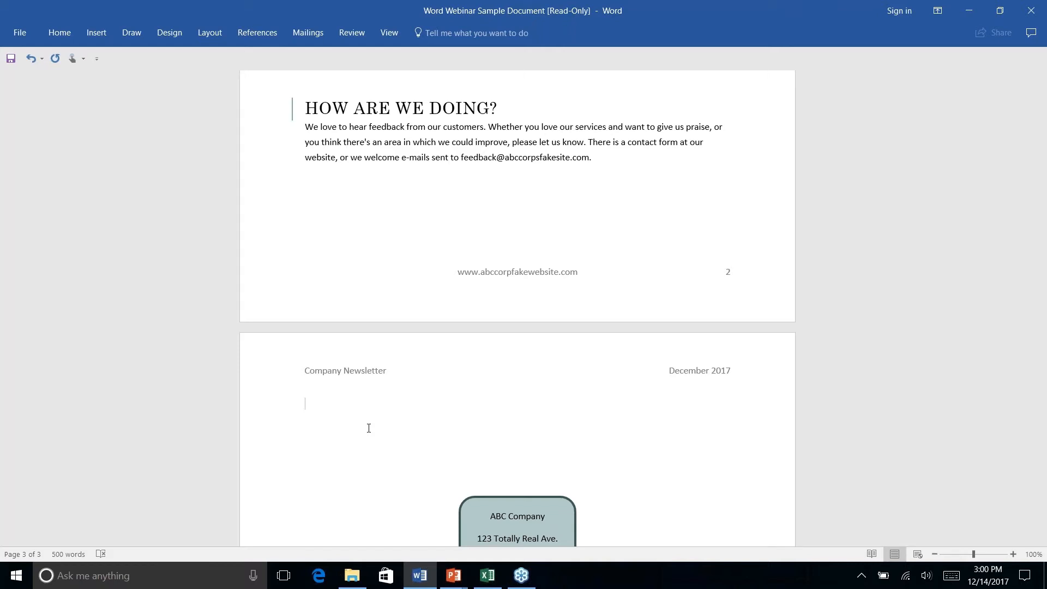
pyautogui.write('Name: __________________')
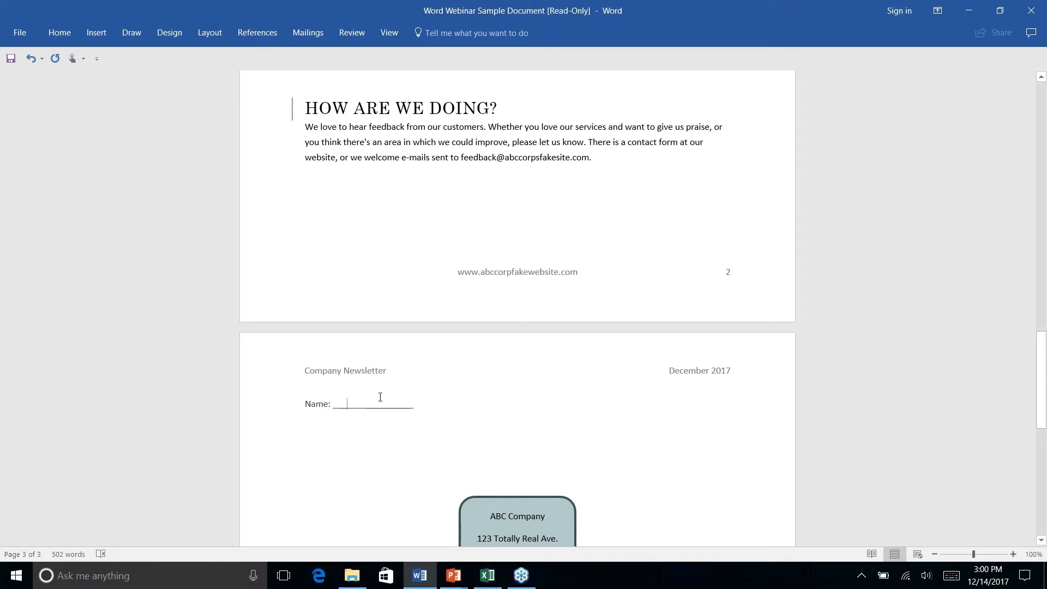
# Try entering "M Name" in the middle of the underscore fill-in line, and delete the entered text.
pyautogui.click(348, 404)
pyautogui.write('M Name')
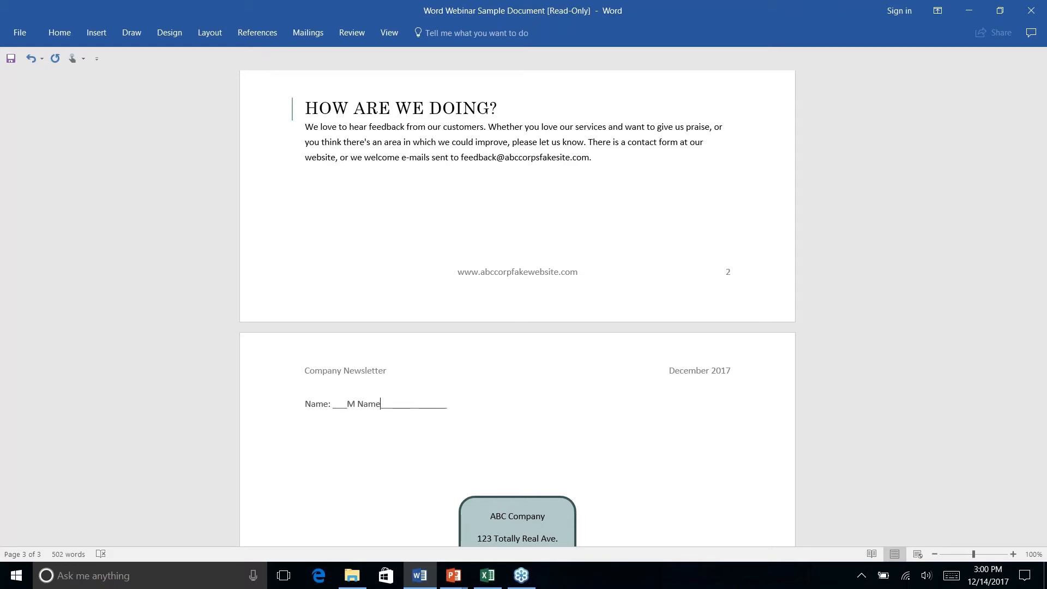
pyautogui.press('BackSpace')
pyautogui.press('BackSpace')
pyautogui.press('BackSpace')
pyautogui.press('BackSpace')
pyautogui.press('BackSpace')
pyautogui.press('BackSpace')
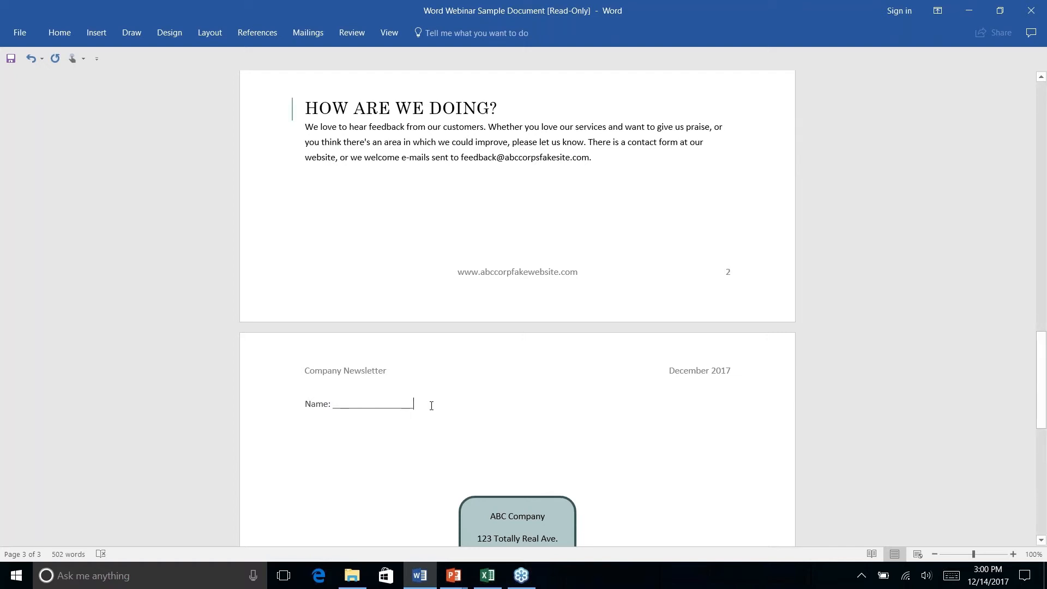
# Delete the whole underscore fill-in line following the "Name:" label on page 3.
pyautogui.press('BackSpace')
pyautogui.press('BackSpace')
pyautogui.press('BackSpace')
pyautogui.press('BackSpace')
pyautogui.press('BackSpace')
pyautogui.press('BackSpace')
pyautogui.press('BackSpace')
pyautogui.press('BackSpace')
pyautogui.press('BackSpace')
pyautogui.press('BackSpace')
pyautogui.press('BackSpace')
pyautogui.press('BackSpace')
pyautogui.press('BackSpace')
pyautogui.press('BackSpace')
pyautogui.press('BackSpace')
pyautogui.press('BackSpace')
pyautogui.press('BackSpace')
pyautogui.press('BackSpace')
pyautogui.press('BackSpace')
pyautogui.press('BackSpace')
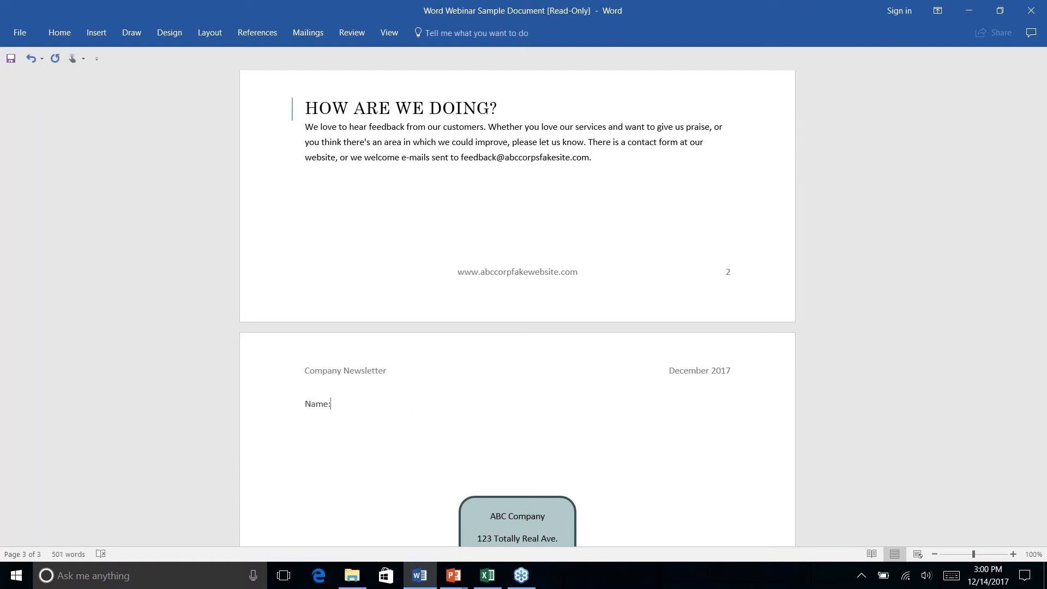
# Create an automatic full-width horizontal line beneath the "Name:" label from three hyphens.
pyautogui.write('---')
pyautogui.press('Return')
pyautogui.press('BackSpace')
pyautogui.press('BackSpace')
pyautogui.press('BackSpace')
pyautogui.press('BackSpace')
pyautogui.write('---')
pyautogui.press('Return')
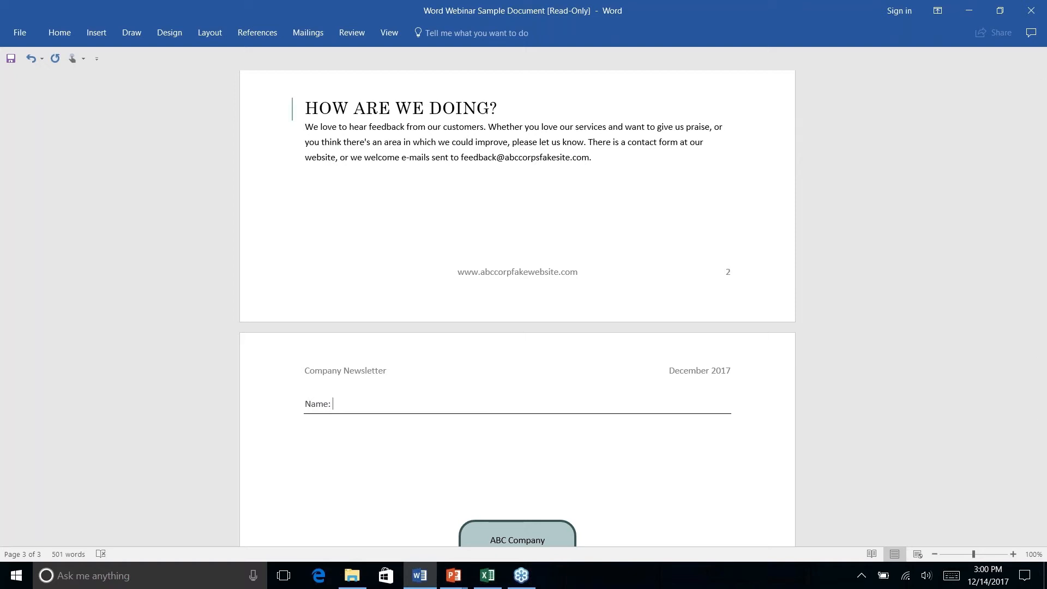
# Try entering "My Names" after the "Name:" label, and delete the entire name line together with its horizontal line.
pyautogui.write('N')
pyautogui.press('BackSpace')
pyautogui.write('My Names')
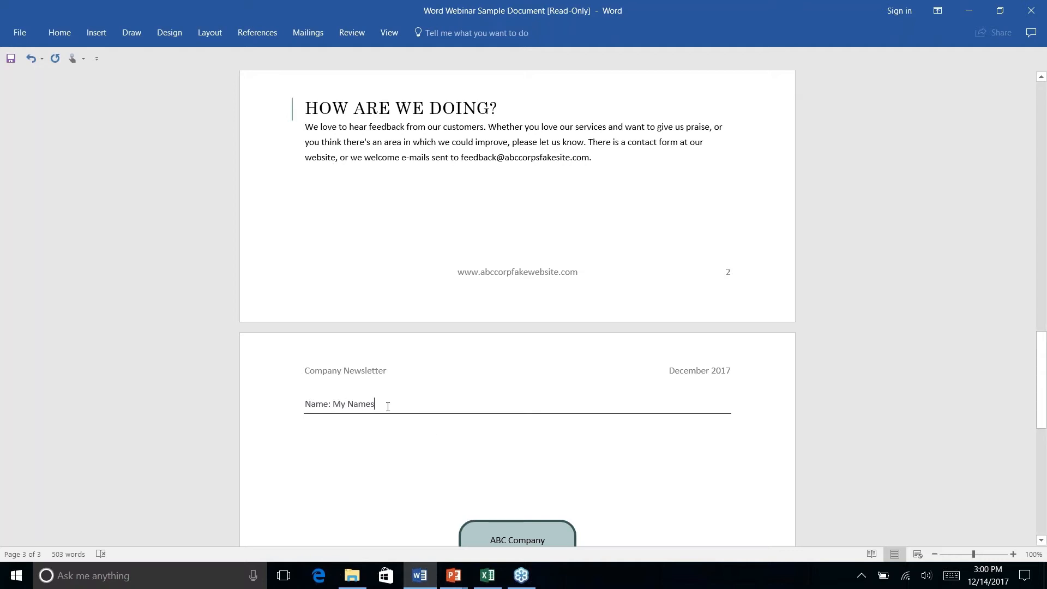
pyautogui.moveTo(318, 406); pyautogui.dragTo(367, 433)
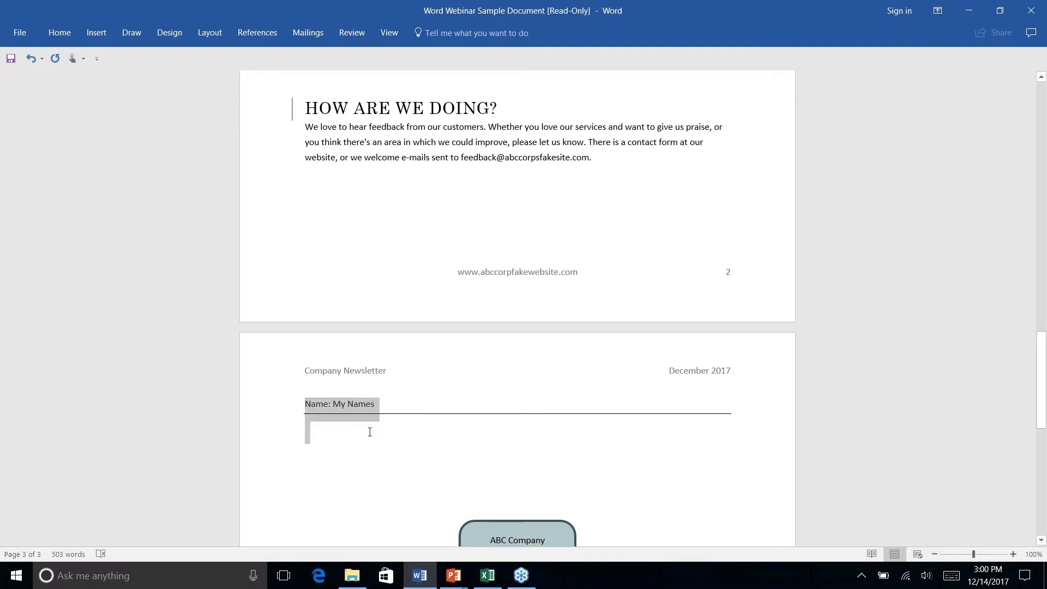
pyautogui.press('BackSpace')
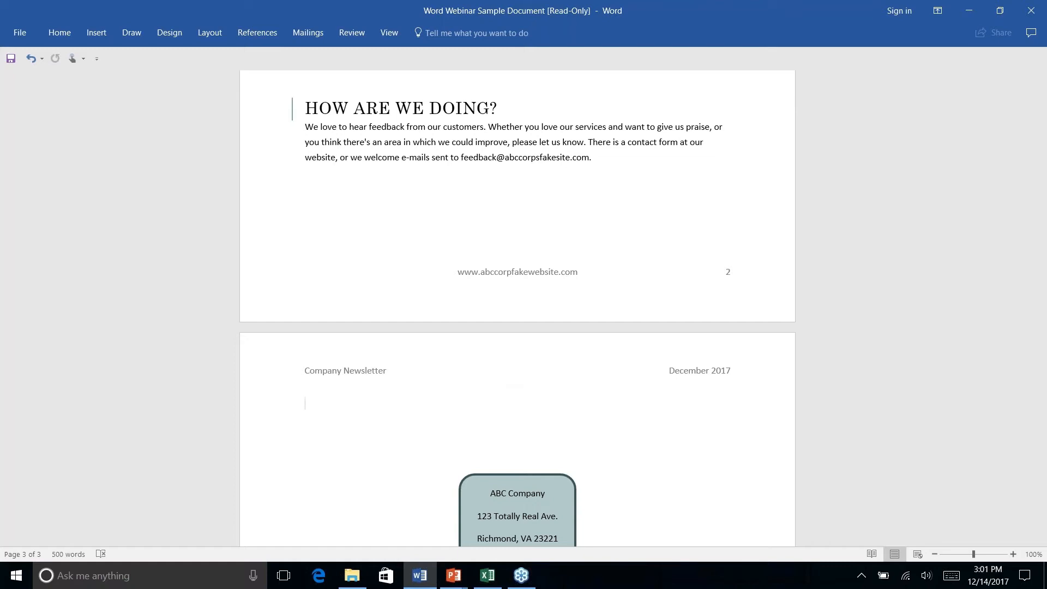
# Start the Step-by-Step Mail Merge Wizard for the newsletter, with the title on page 1 in view.
pyautogui.scroll(-9, 517, 308)
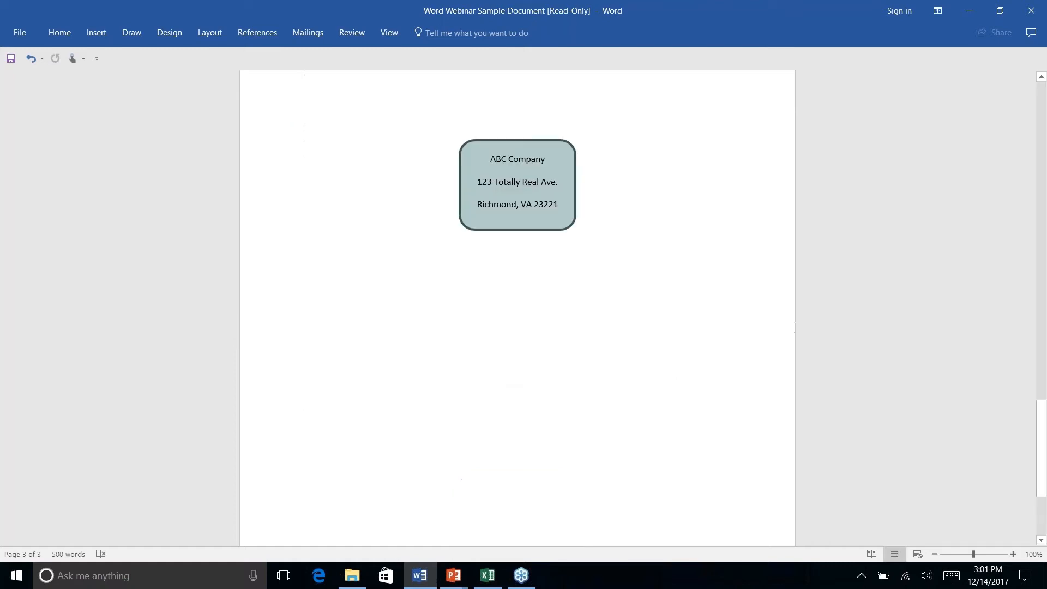
pyautogui.scroll(20, 517, 308)
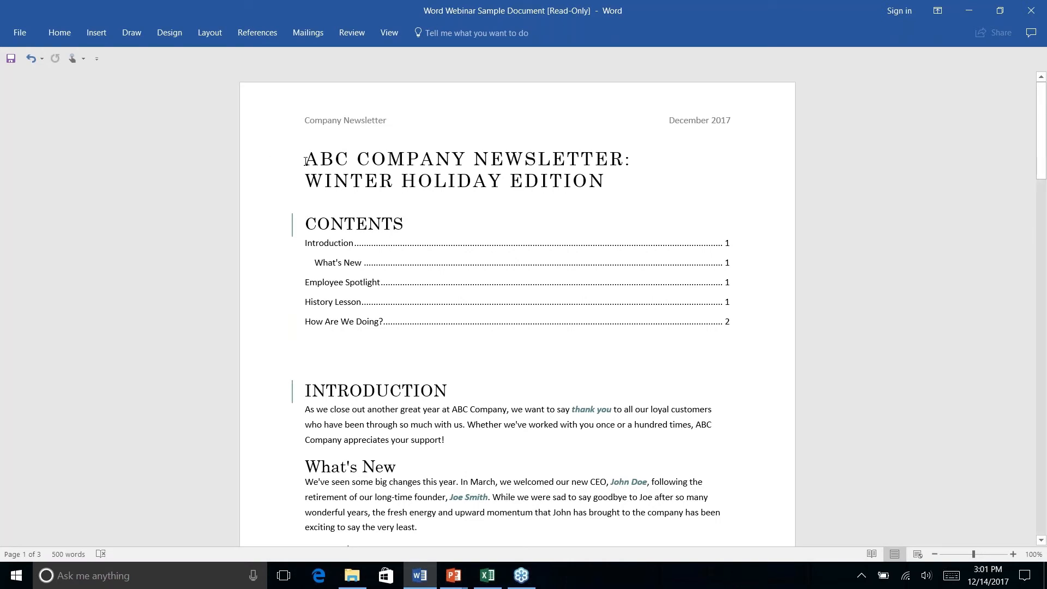
pyautogui.click(262, 36)
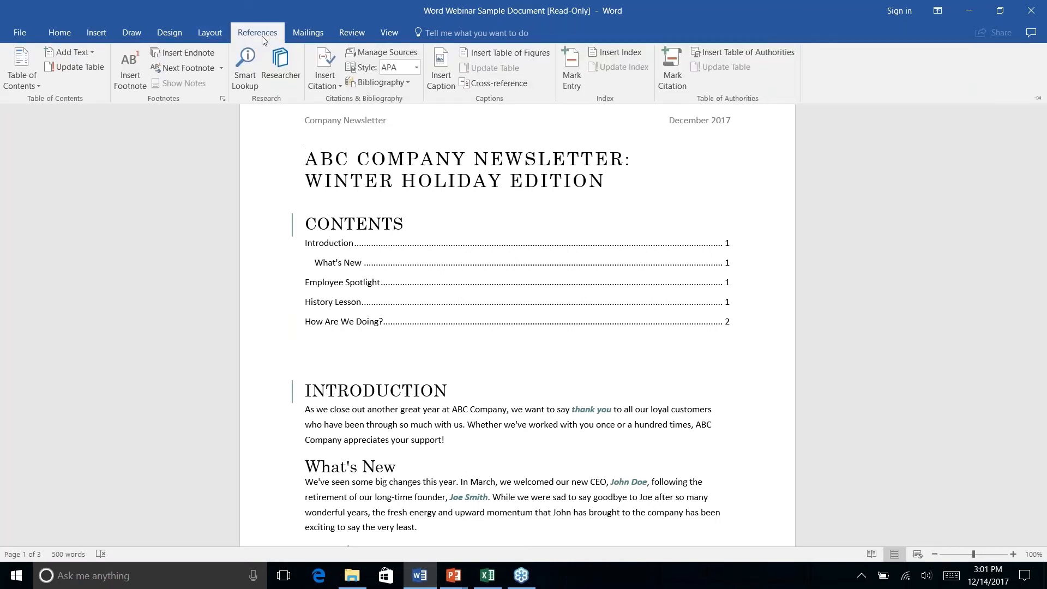
pyautogui.click(309, 33)
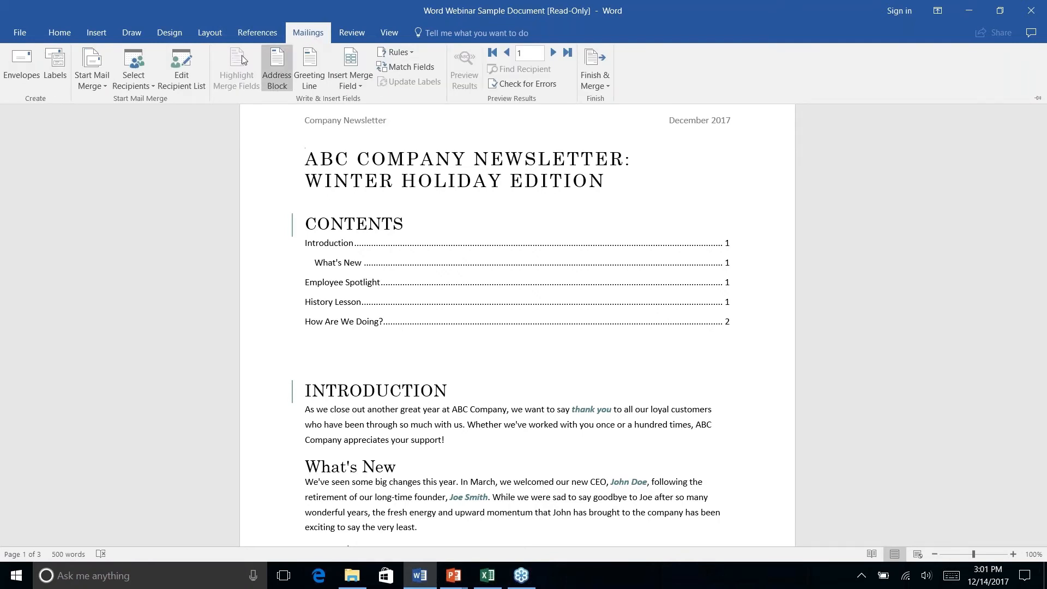
pyautogui.click(100, 88)
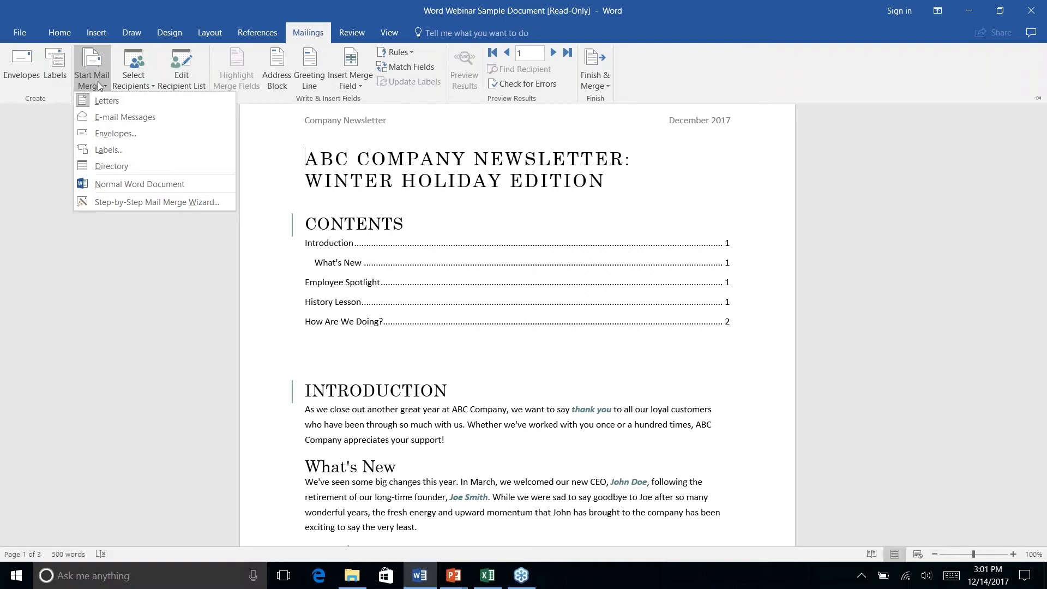
pyautogui.click(105, 202)
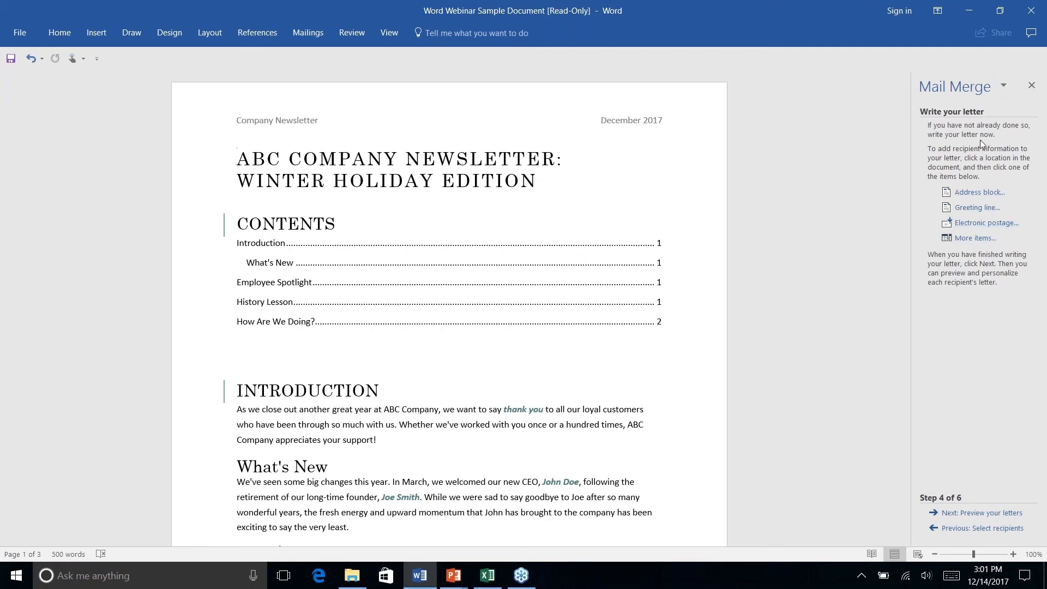
# Return the mail merge wizard to its first step, and proceed with Letters as the type and the current document as starting document.
pyautogui.click(960, 530)
pyautogui.click(960, 529)
pyautogui.click(959, 529)
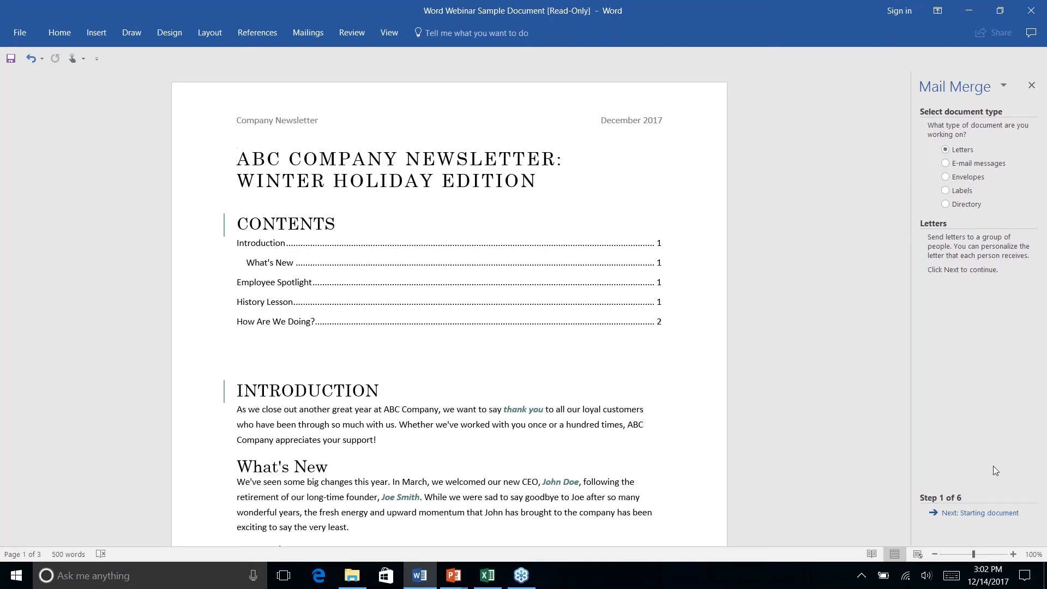
pyautogui.click(980, 513)
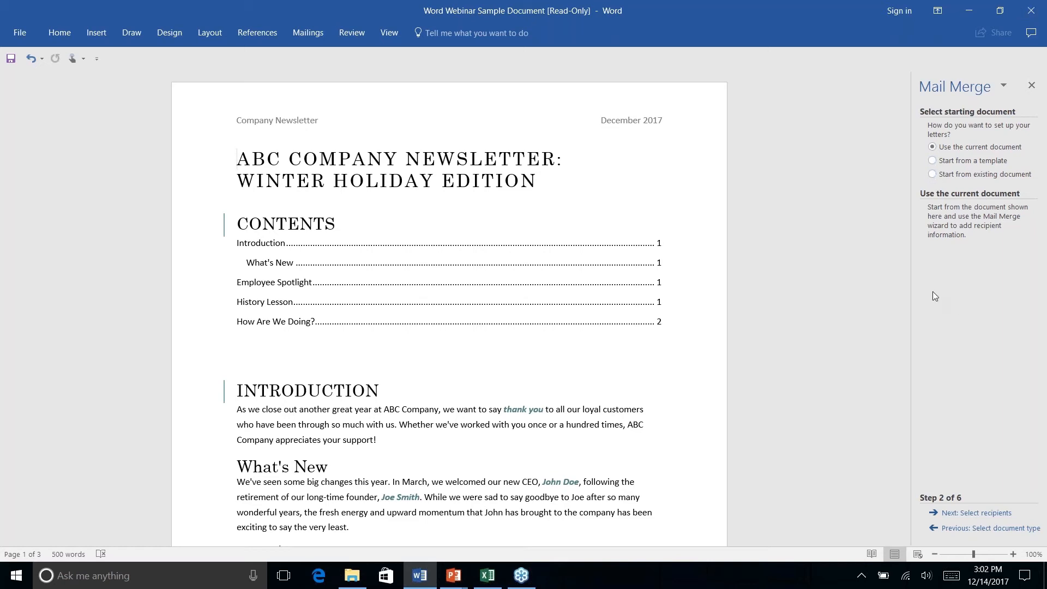
pyautogui.click(984, 516)
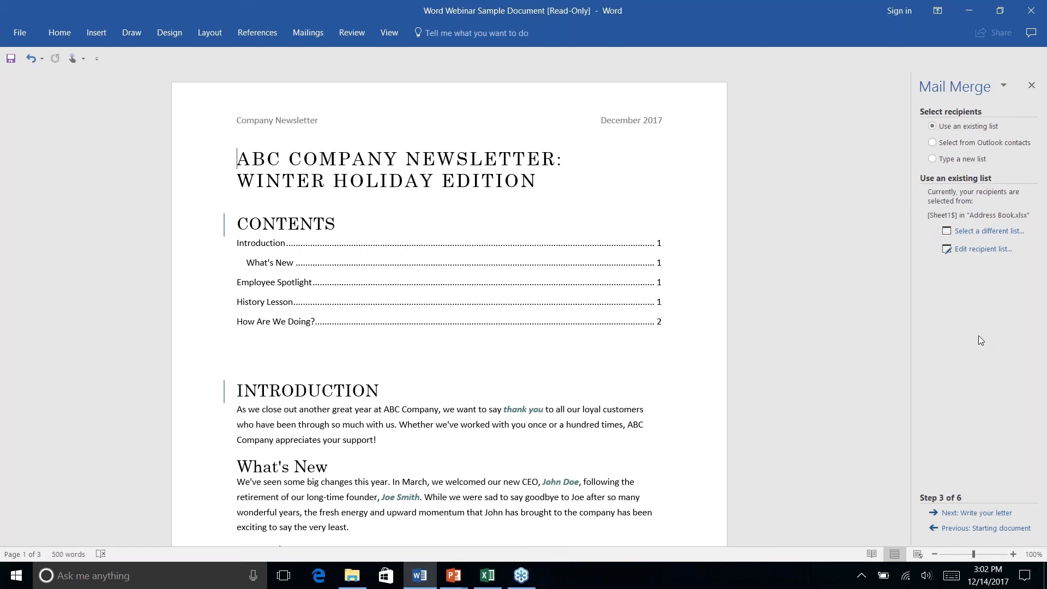
# Choose Sheet1$ of the Address Book workbook in Documents as the recipient list, with first-row column headers, and accept all recipients.
pyautogui.click(971, 234)
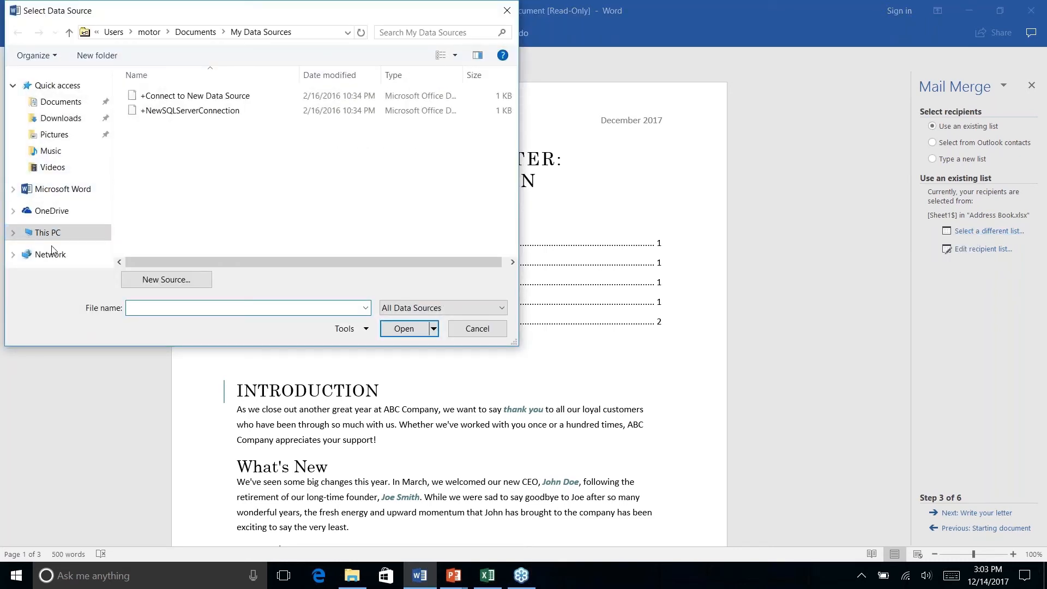
pyautogui.click(55, 102)
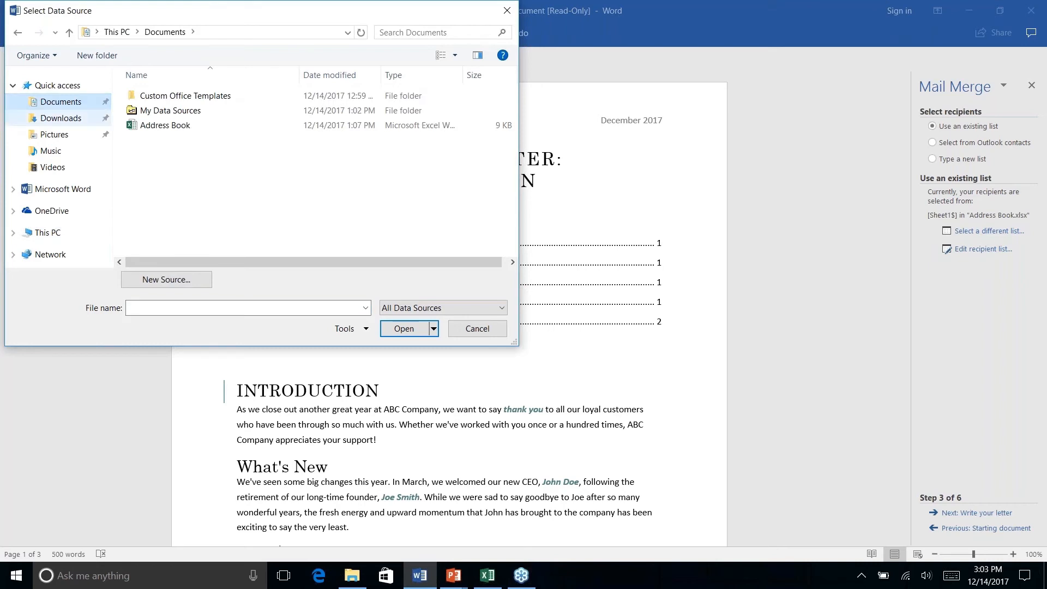
pyautogui.click(157, 126)
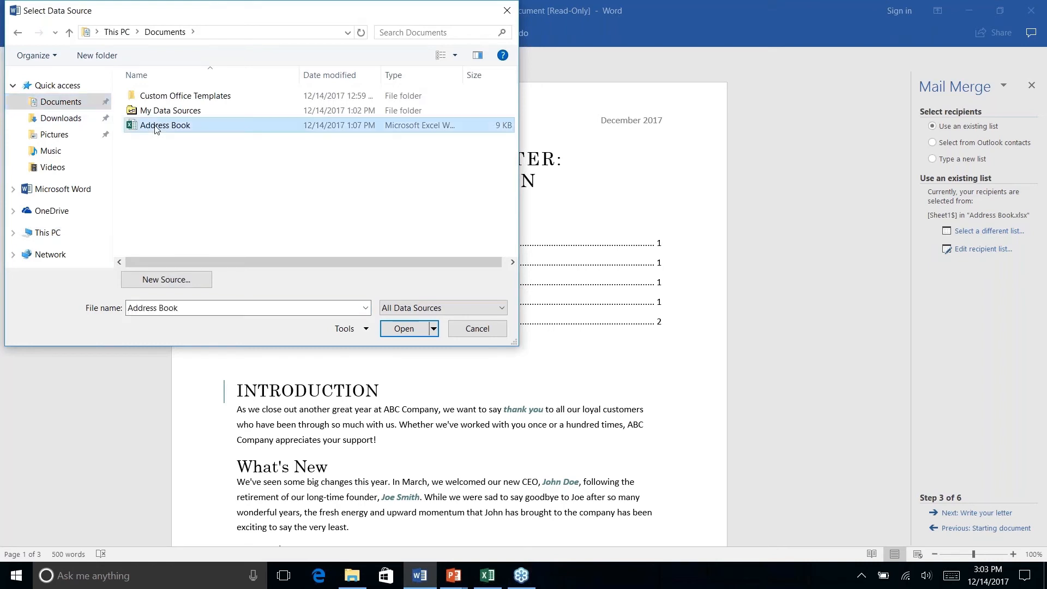
pyautogui.click(397, 330)
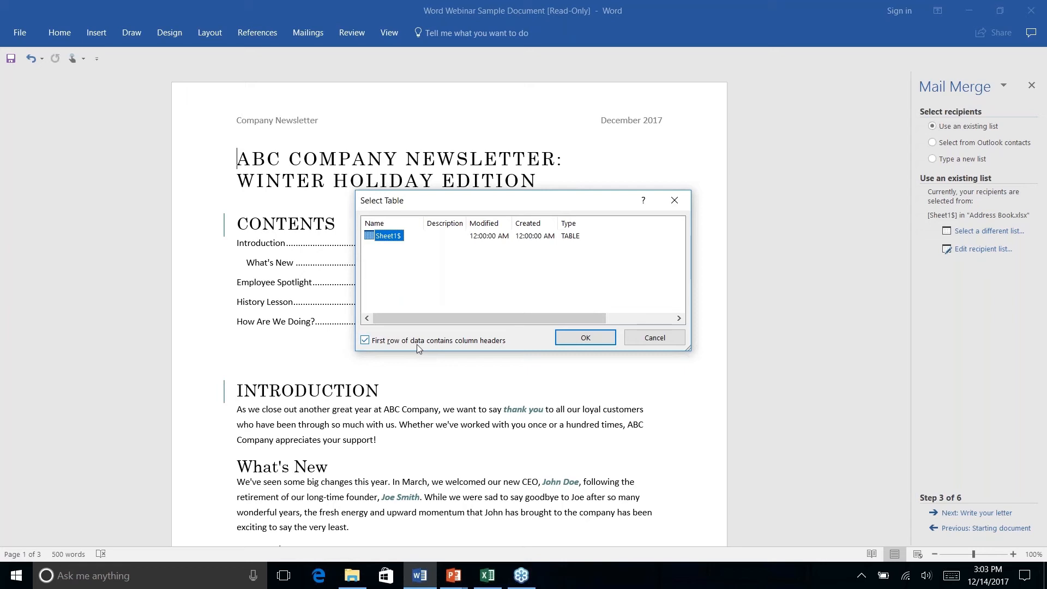
pyautogui.click(576, 340)
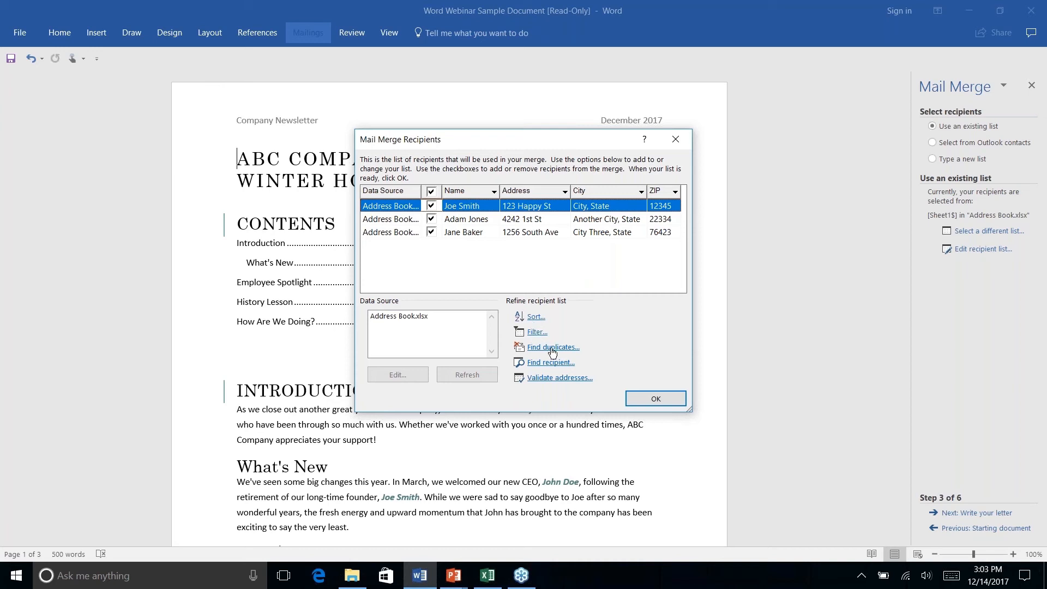
pyautogui.click(657, 400)
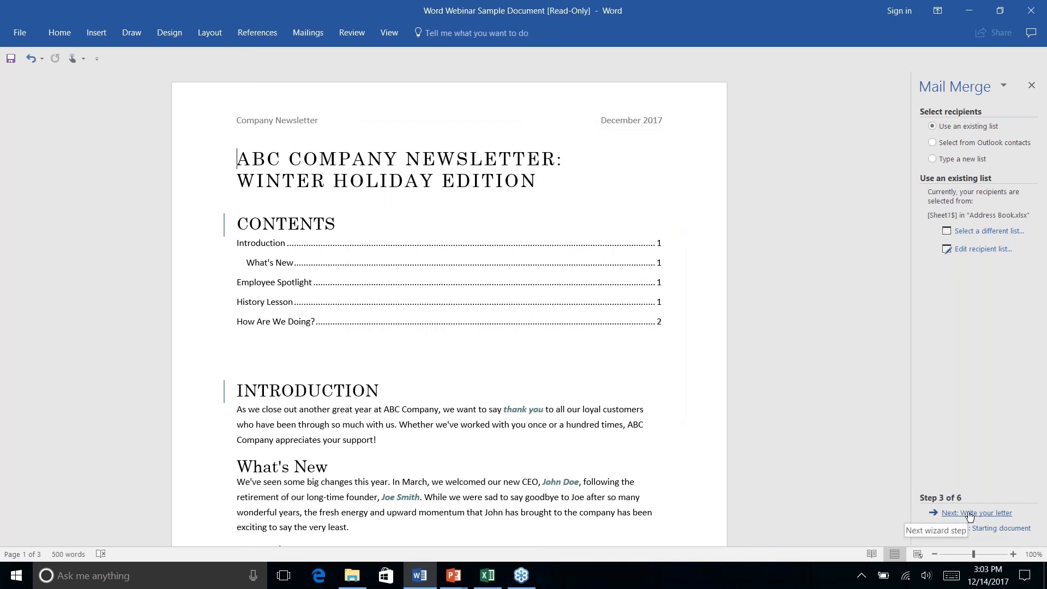
# Insert an address block with the recipient's name and postal address in front of the newsletter title.
pyautogui.click(965, 513)
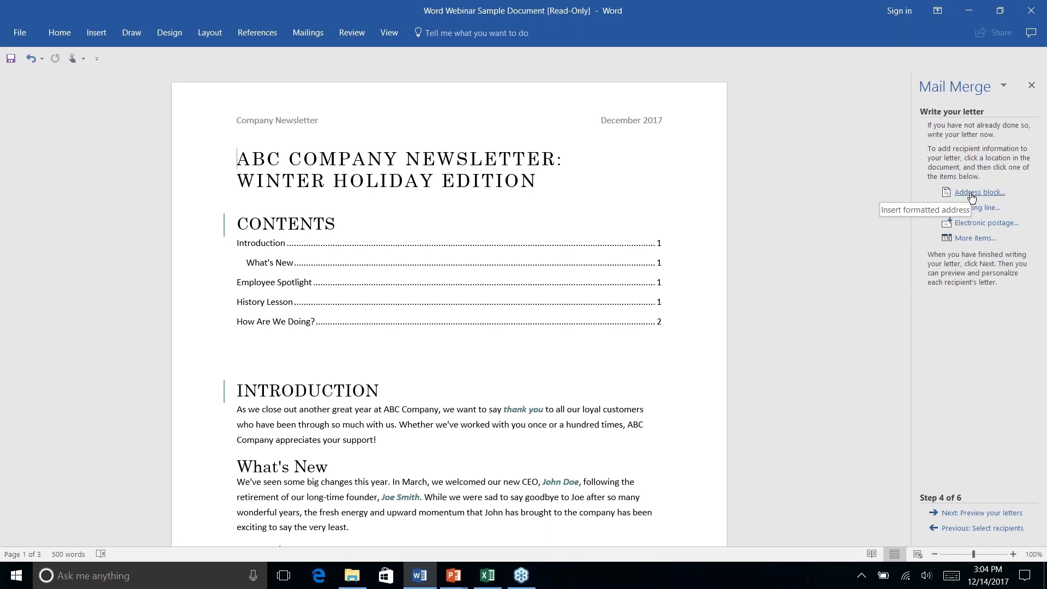
pyautogui.click(971, 196)
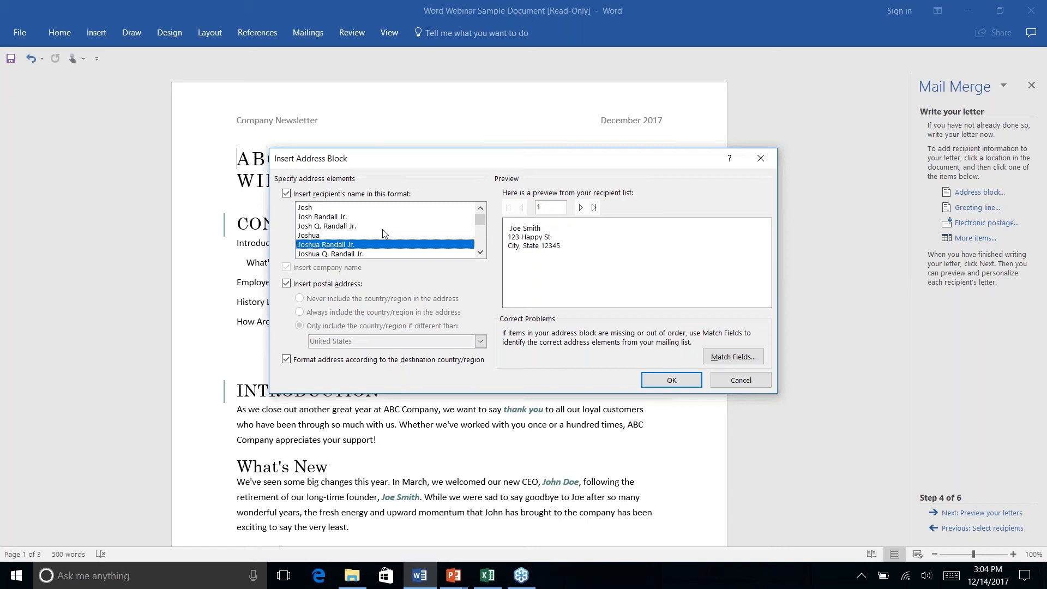
pyautogui.click(477, 242)
pyautogui.moveTo(476, 241); pyautogui.dragTo(476, 222)
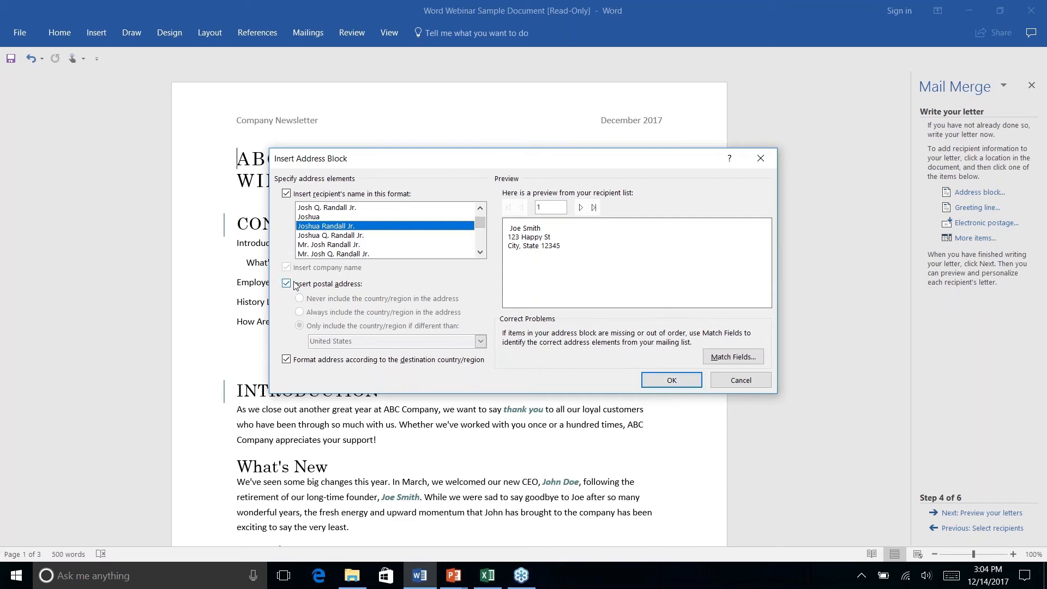
pyautogui.click(672, 380)
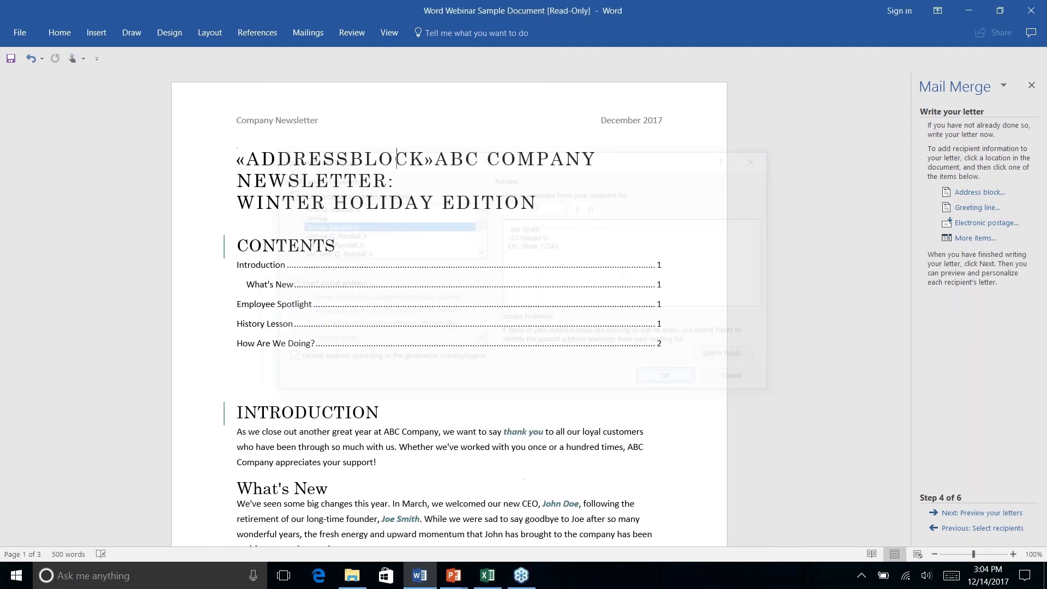
# Separate the address block from the newsletter title by putting the title on its own line with a blank line between them.
pyautogui.click(430, 160)
pyautogui.moveTo(427, 160); pyautogui.dragTo(237, 160)
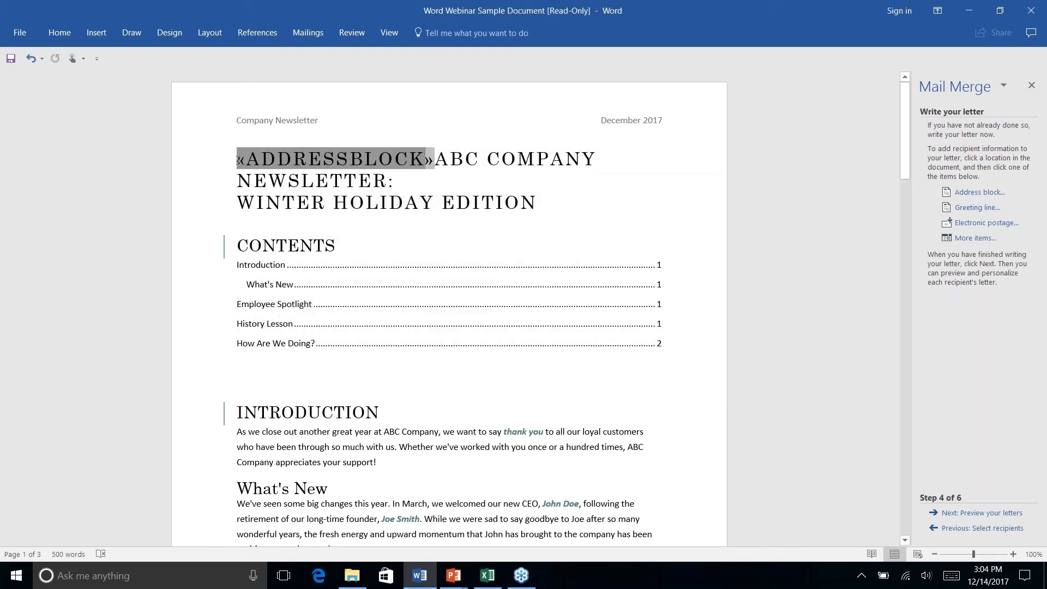
pyautogui.click(410, 159)
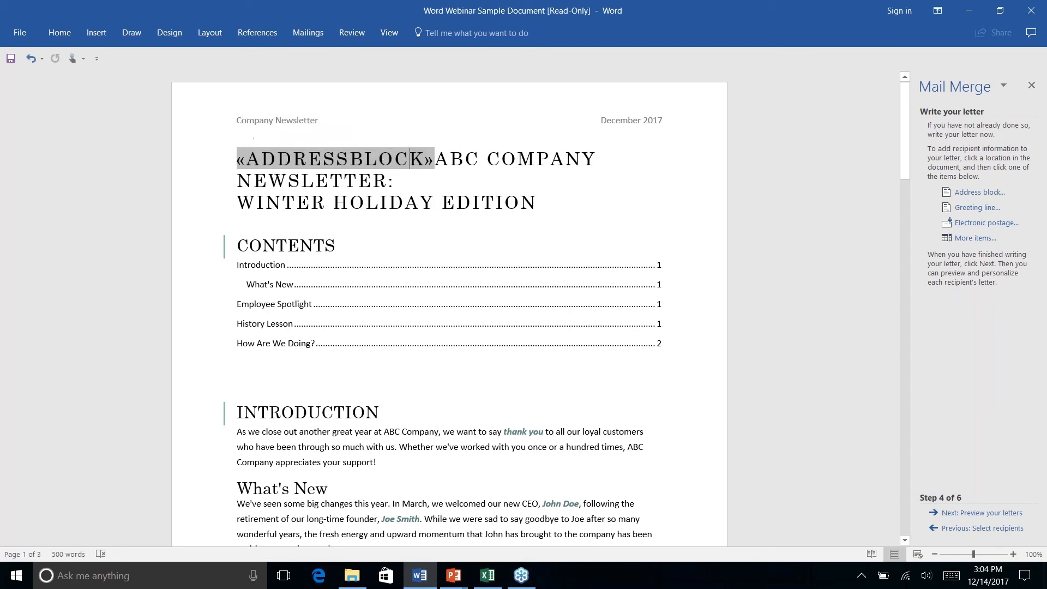
pyautogui.click(436, 159)
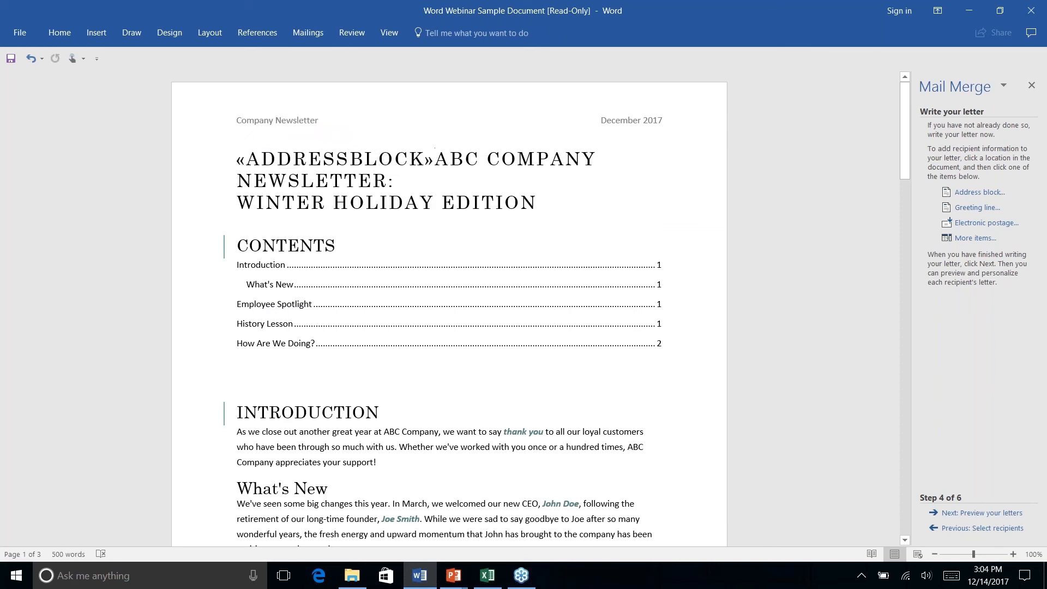
pyautogui.press('Return')
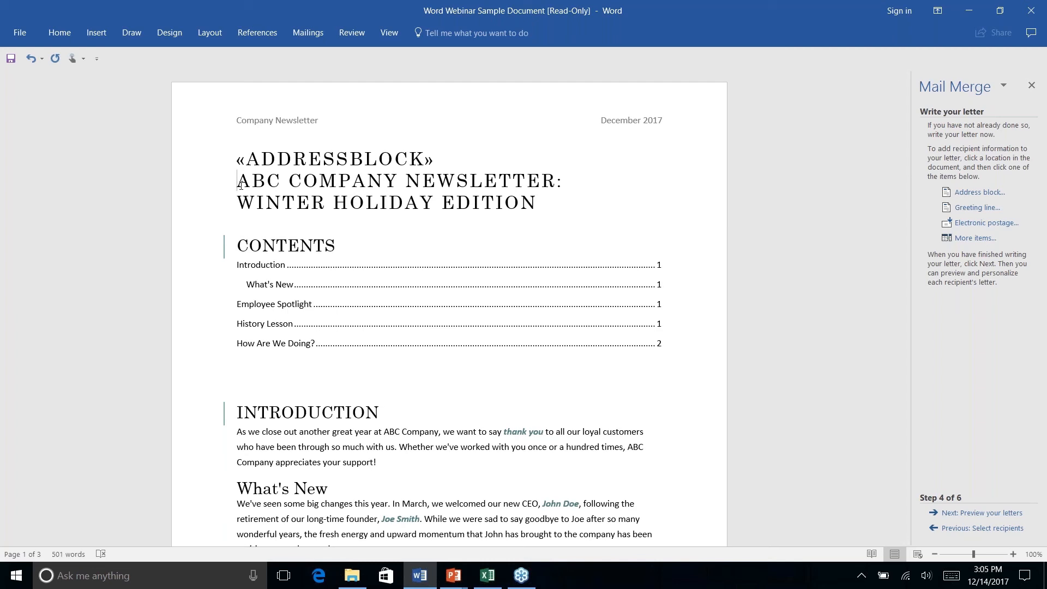
pyautogui.press('Return')
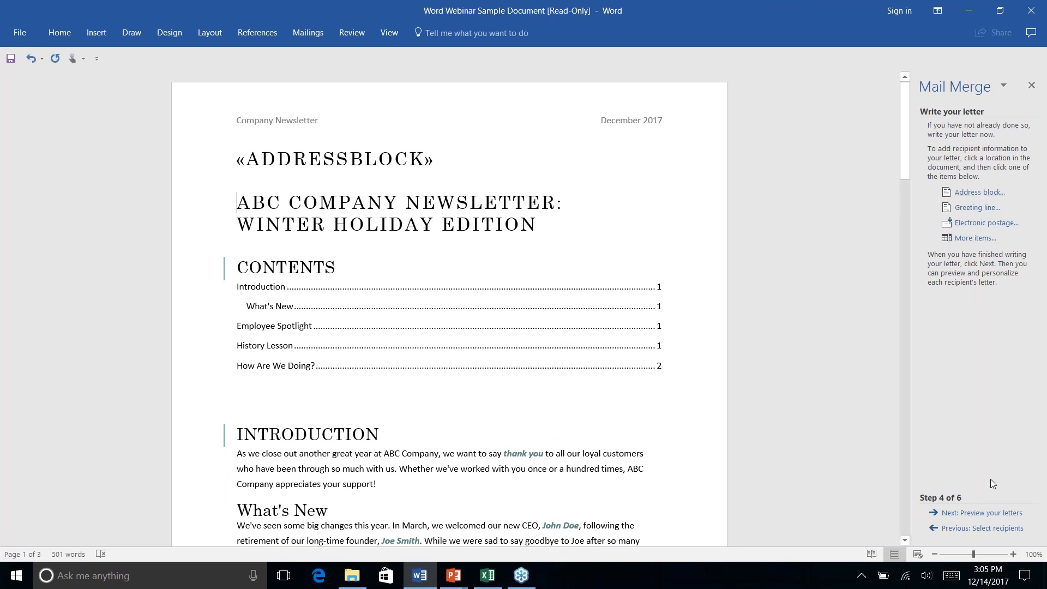
# Preview the merged letter for the first recipient, and advance the wizard to the Complete the merge step.
pyautogui.click(986, 514)
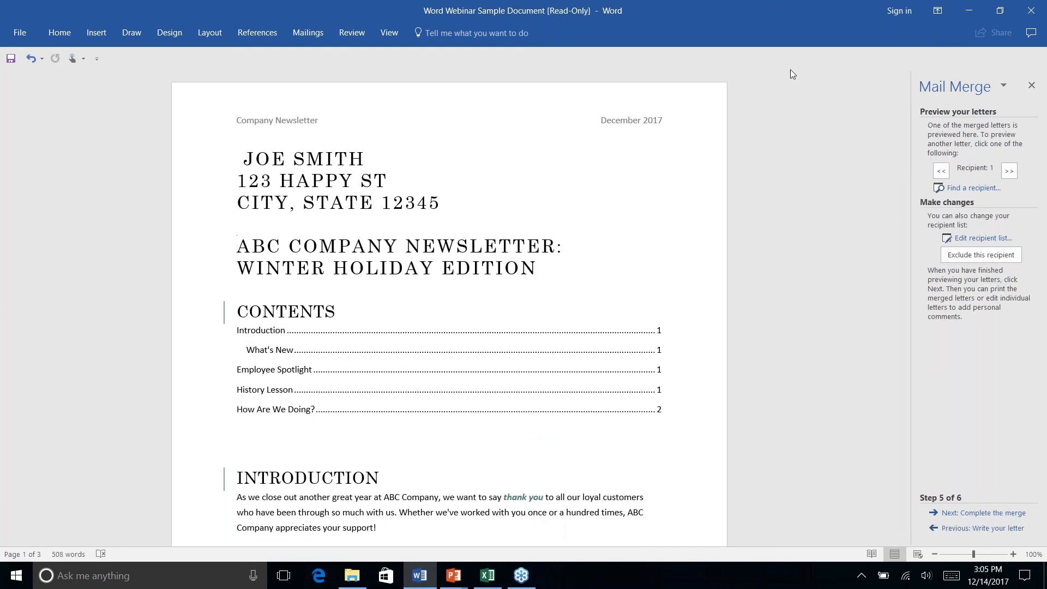
pyautogui.click(396, 181)
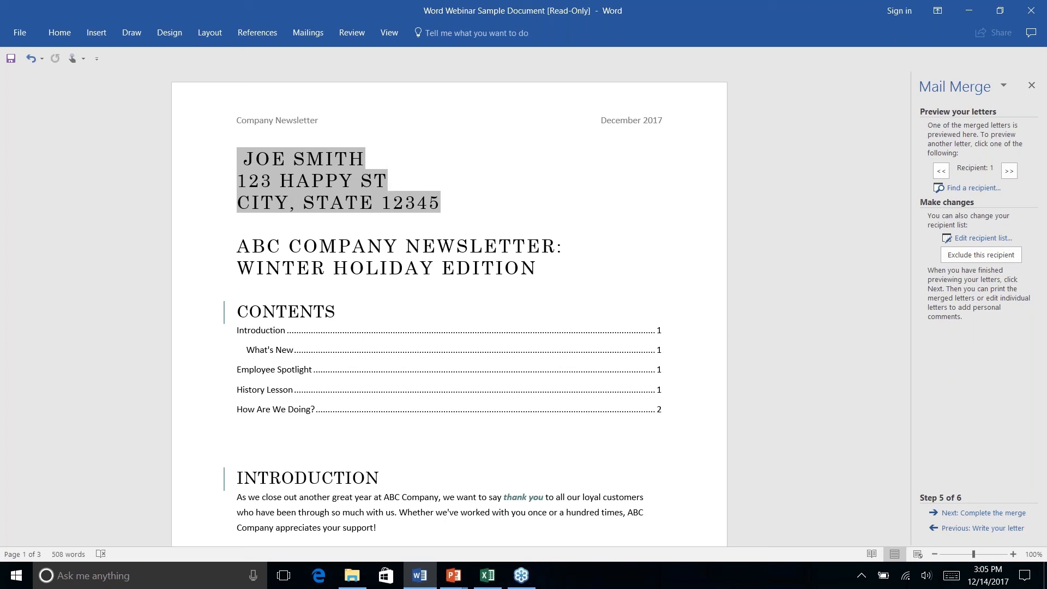
pyautogui.click(983, 512)
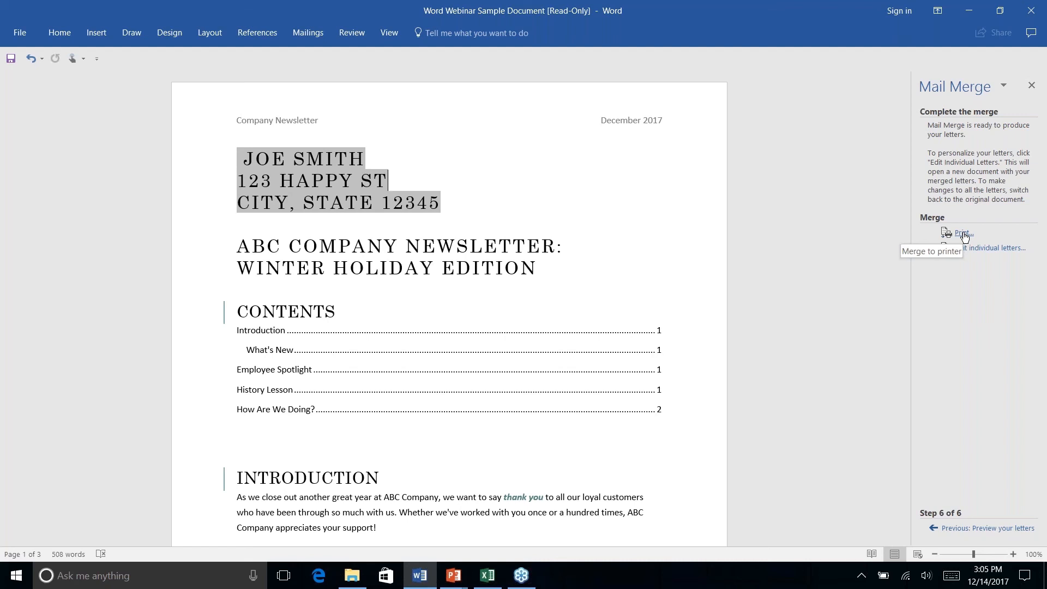
# Switch to the PowerPoint slide show at the Bonus Tips slide.
pyautogui.hotkey('alt', 'Tab')
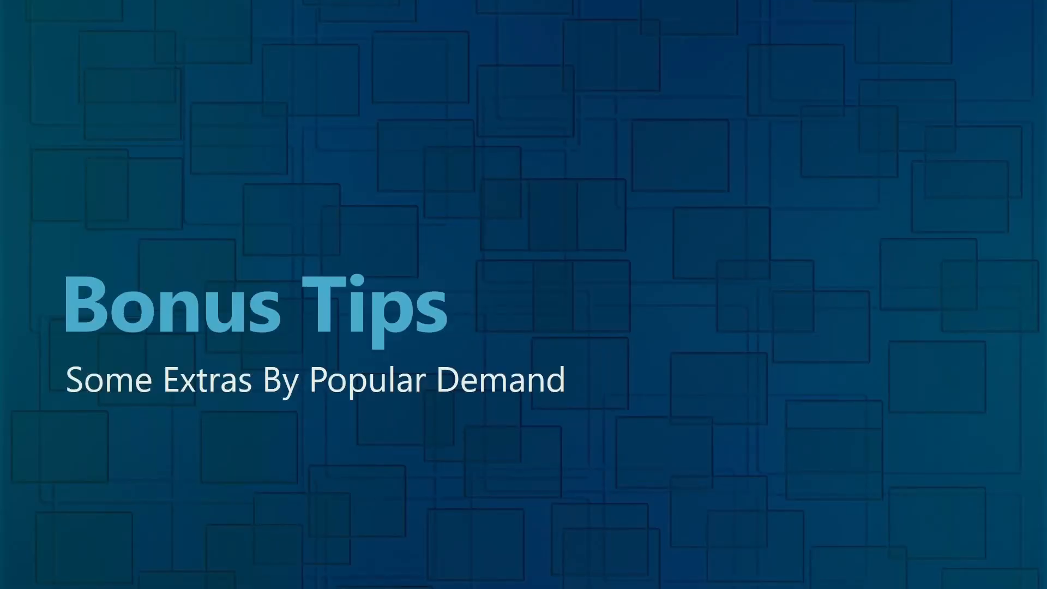